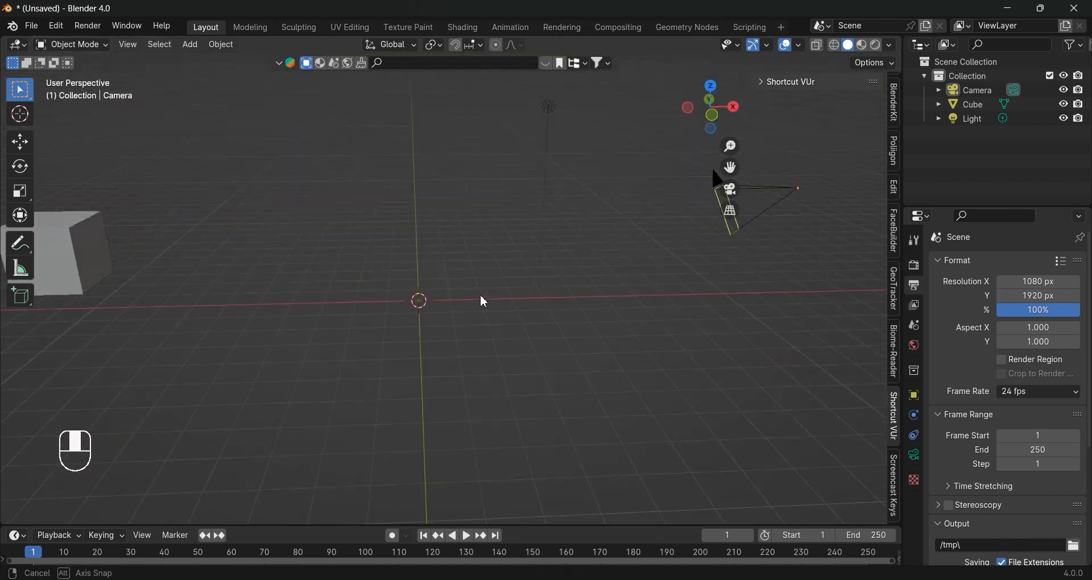
# - Delete the light from the scene
pyautogui.click(545, 108)
pyautogui.press('Delete')
pyautogui.moveTo(523, 250); pyautogui.dragTo(472, 290, button='middle')
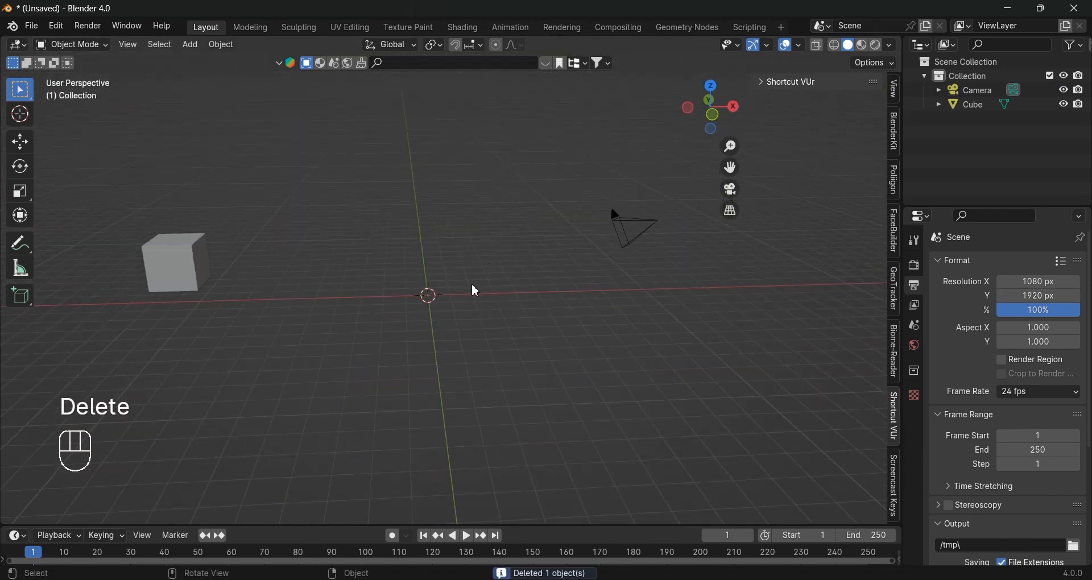
# - Add a plane mesh at the origin and scale it up uniformly into a large floor
pyautogui.moveTo(390, 324); pyautogui.dragTo(385, 324, button='middle')
pyautogui.hotkey('shift', 'a')
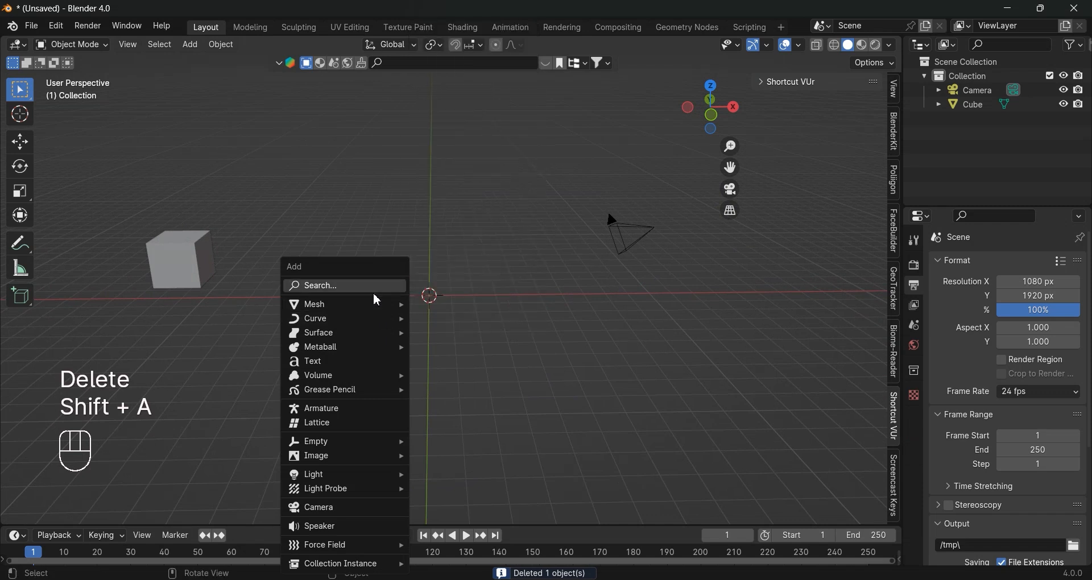
pyautogui.moveTo(347, 304)
pyautogui.scroll(3, 436, 54)
pyautogui.scroll(2, 436, 54)
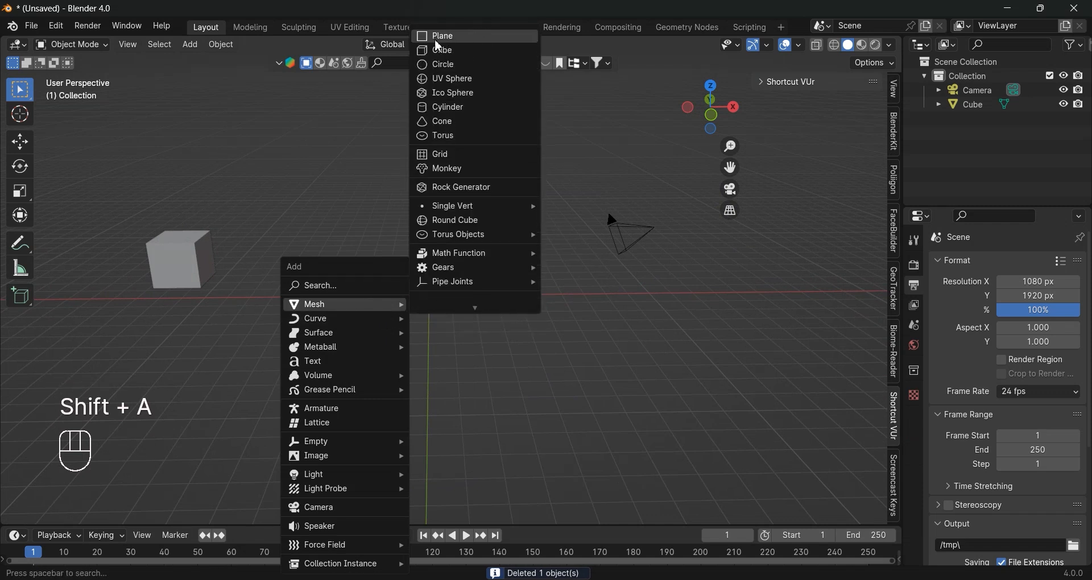
pyautogui.click(446, 34)
pyautogui.press('s')
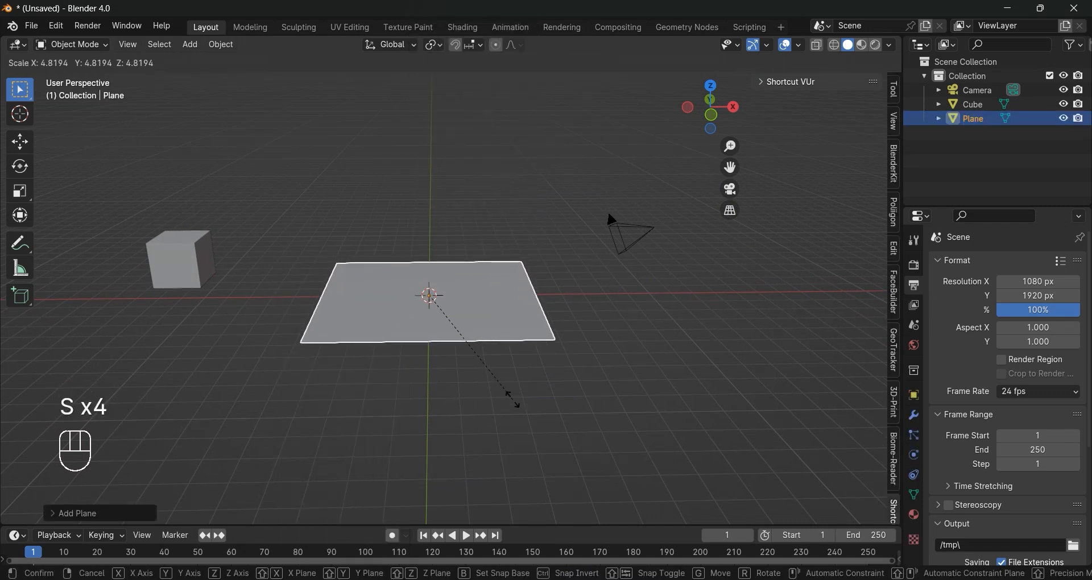
pyautogui.click(565, 440)
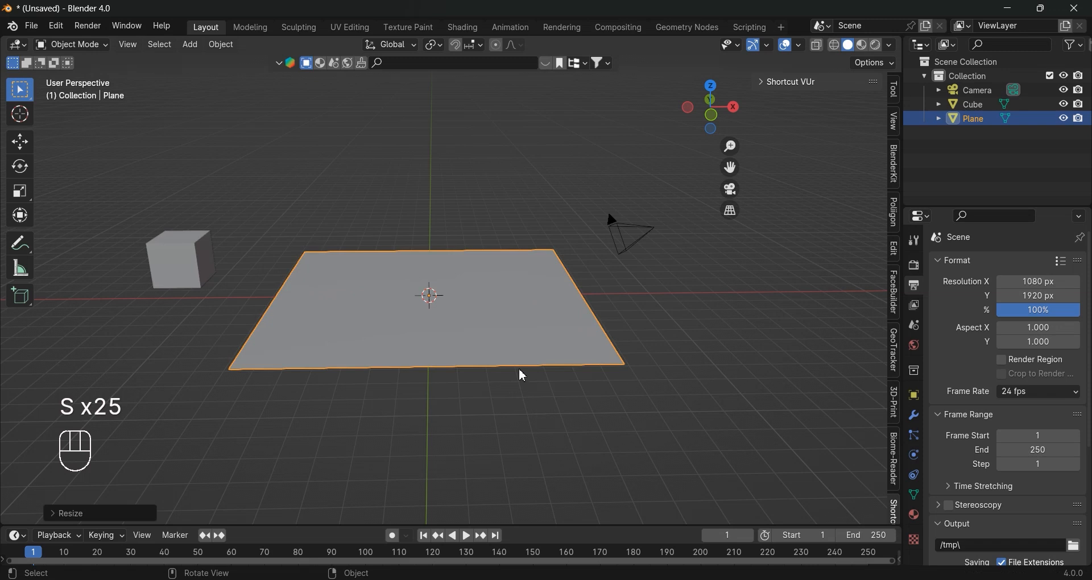
# - Lock the camera to the view and reframe it to look across the plane from the front at a low angle
pyautogui.press('KP_0')
pyautogui.scroll(-3, 470, 278)
pyautogui.scroll(1, 477, 261)
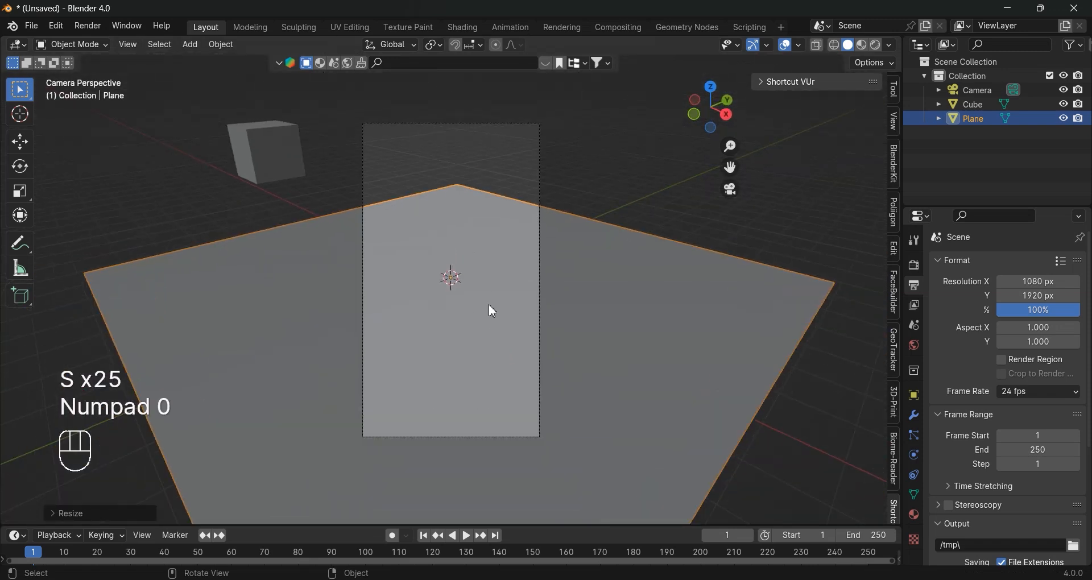
pyautogui.click(895, 122)
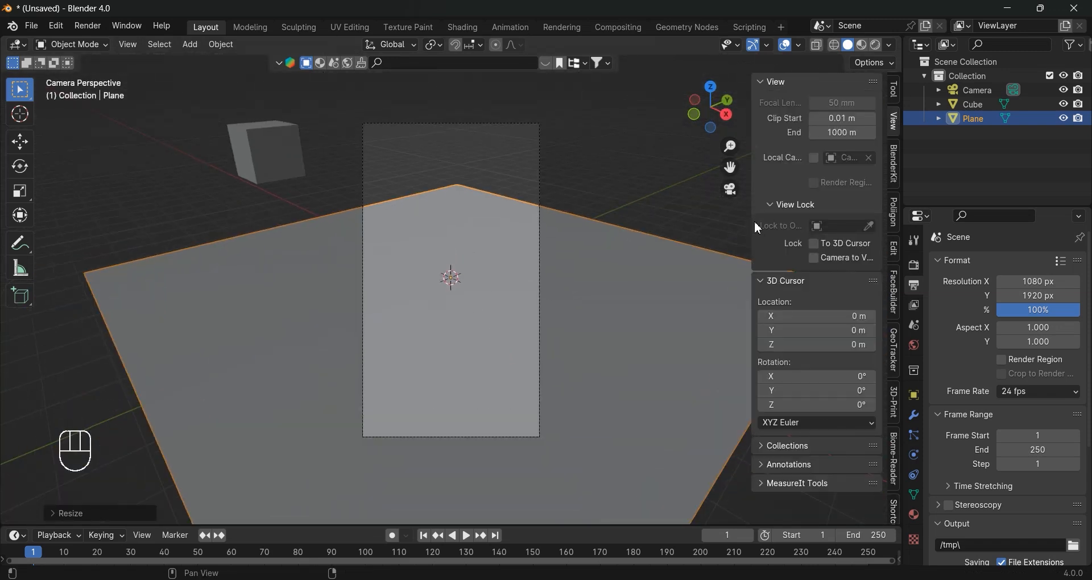
pyautogui.click(765, 83)
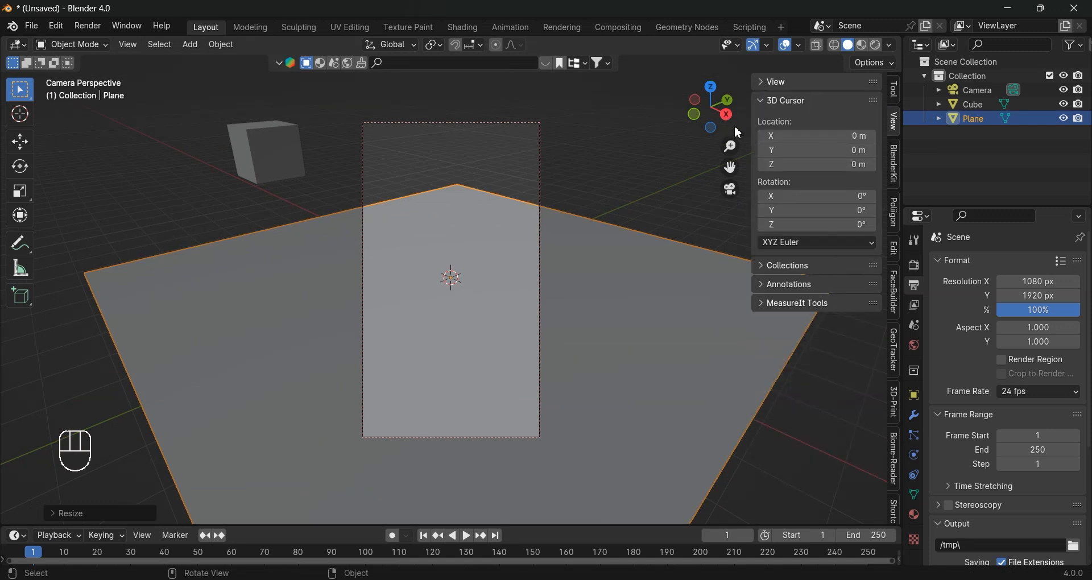
pyautogui.click(779, 100)
pyautogui.moveTo(443, 253); pyautogui.dragTo(454, 284, button='middle')
pyautogui.press('shift')
pyautogui.press('shift')
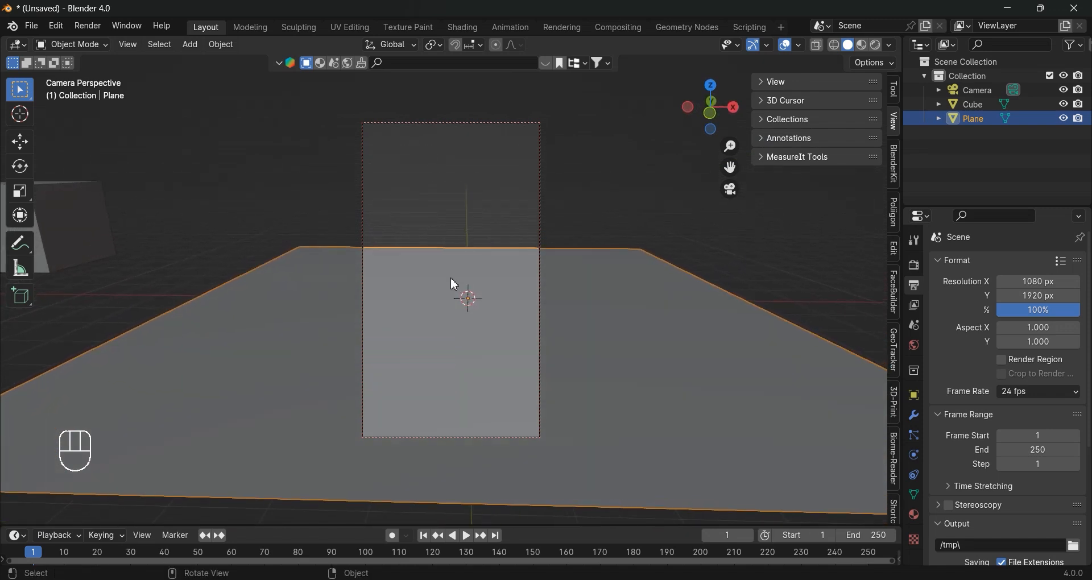
# - Extrude the plane's back edge upward along Z by about 8.4 m to form a wall
pyautogui.click(720, 187)
pyautogui.press('Tab')
pyautogui.press('2')
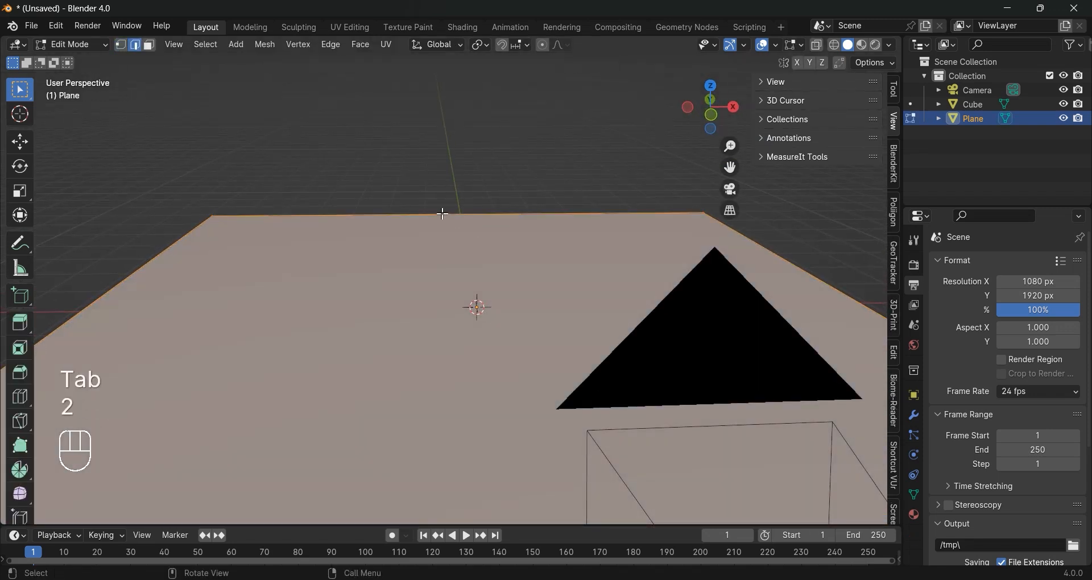
pyautogui.scroll(-3, 443, 227)
pyautogui.moveTo(443, 235)
pyautogui.mouseDown(button='middle')
pyautogui.moveTo(444, 224)
pyautogui.moveTo(446, 233)
pyautogui.mouseUp(button='middle')
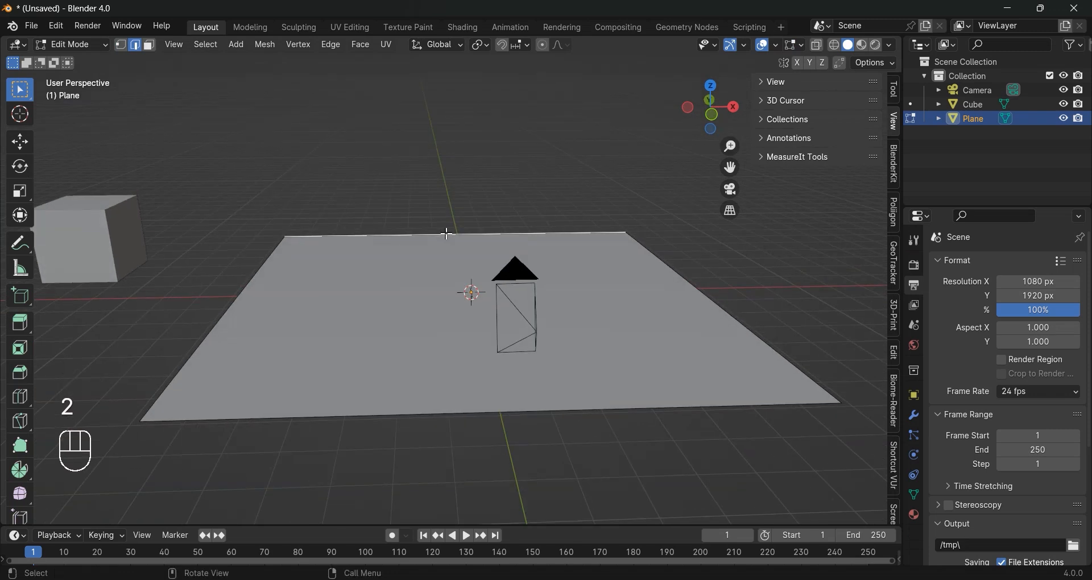
pyautogui.scroll(-2, 445, 233)
pyautogui.press('e')
pyautogui.press('z')
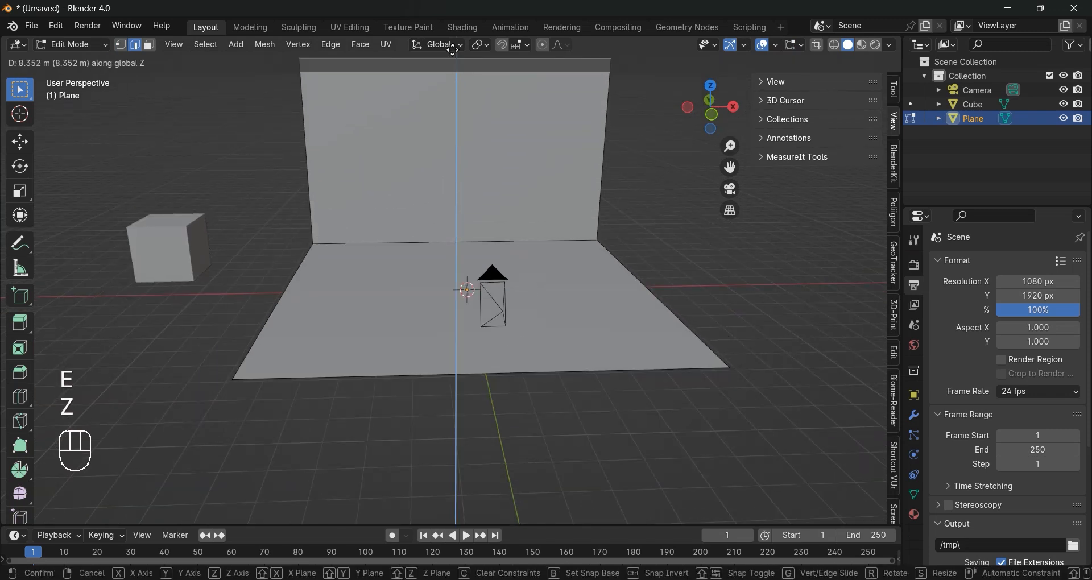
pyautogui.click(452, 47)
# - Bevel the edge between the floor and the wall with 4 segments, about 0.42 m wide
pyautogui.click(458, 249)
pyautogui.hotkey('ctrl', 'b')
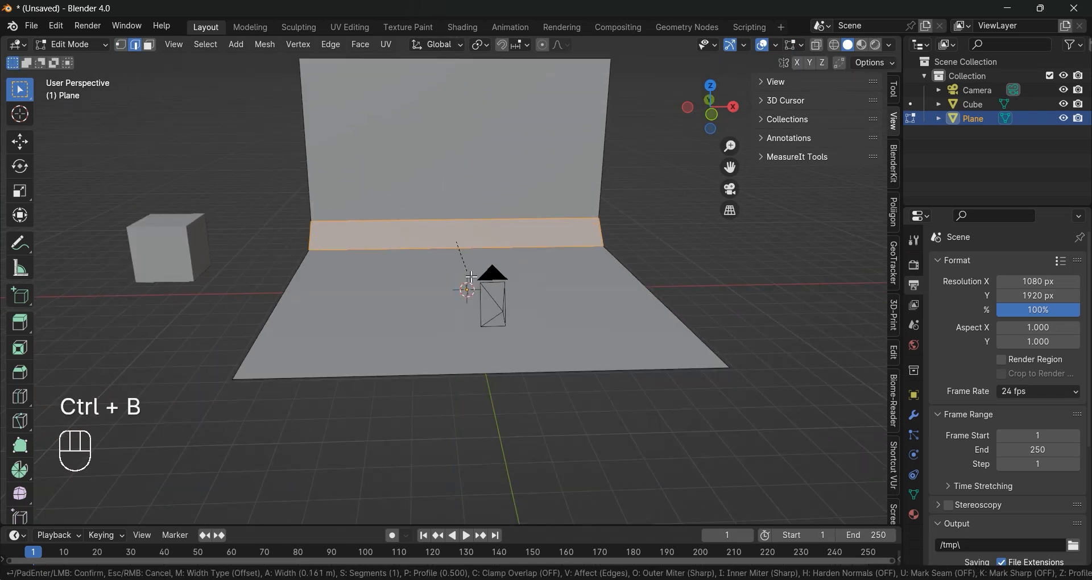
pyautogui.scroll(3, 484, 296)
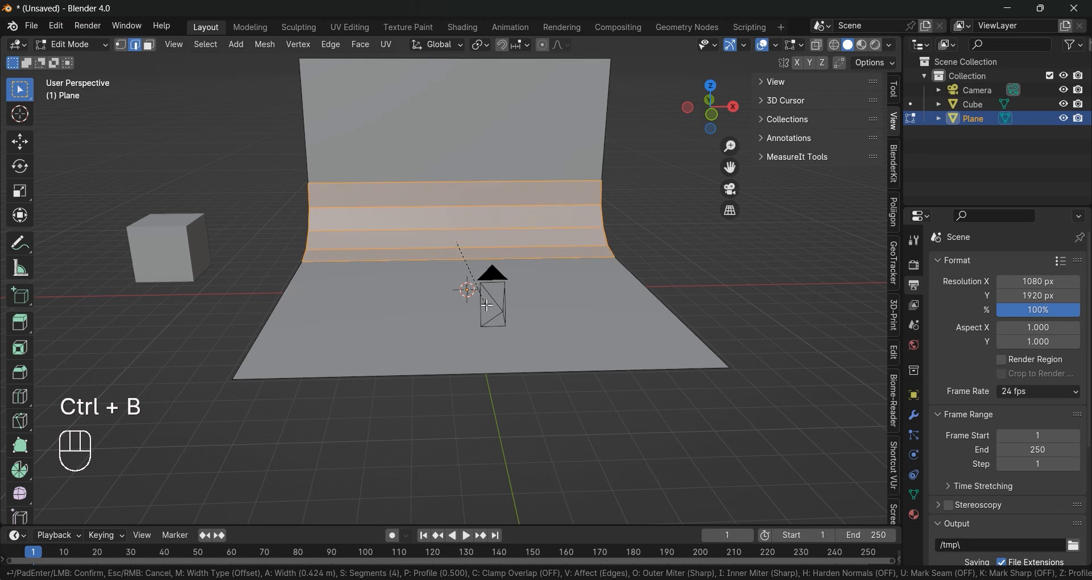
pyautogui.click(487, 302)
pyautogui.press('Tab')
# - Shade the curved backdrop smooth and widen it along the X axis
pyautogui.rightClick(485, 181)
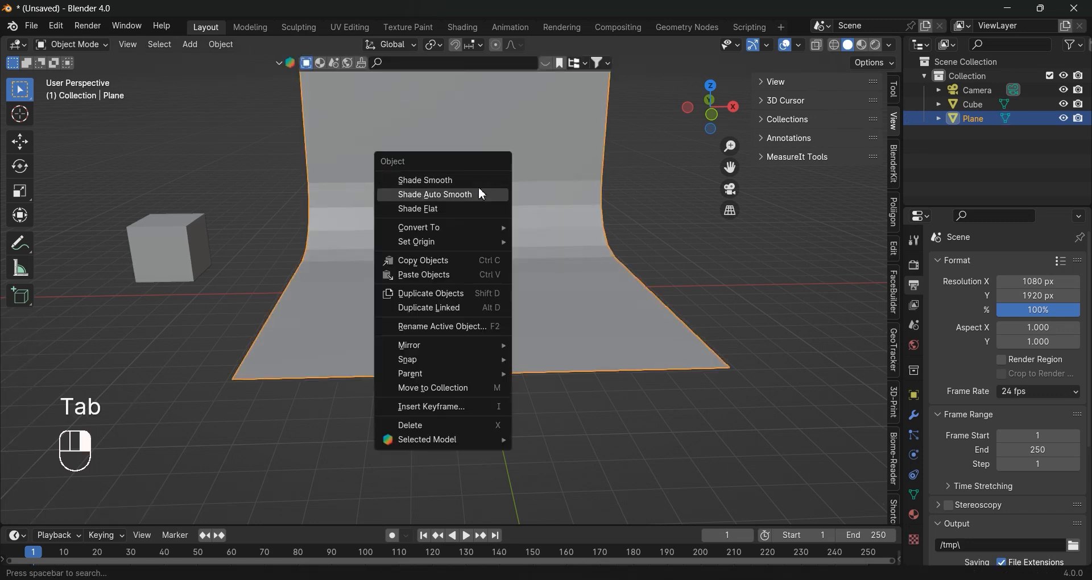
pyautogui.click(479, 187)
pyautogui.rightClick(479, 186)
pyautogui.click(475, 168)
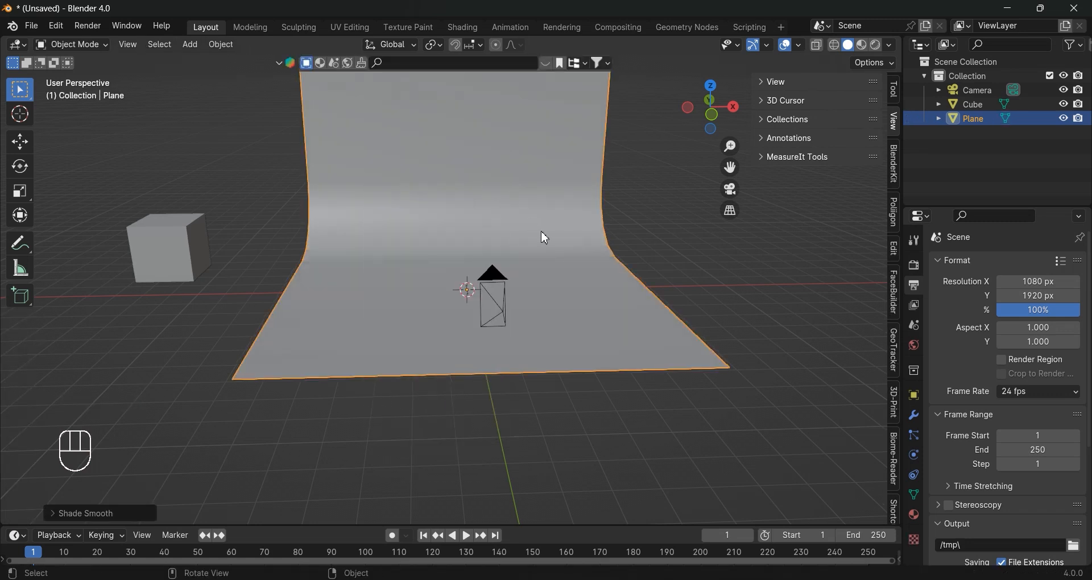
pyautogui.press('s')
pyautogui.press('x')
pyautogui.click(577, 241)
# - Move the cube from beside the backdrop to the middle of its floor, working in top view
pyautogui.click(196, 248)
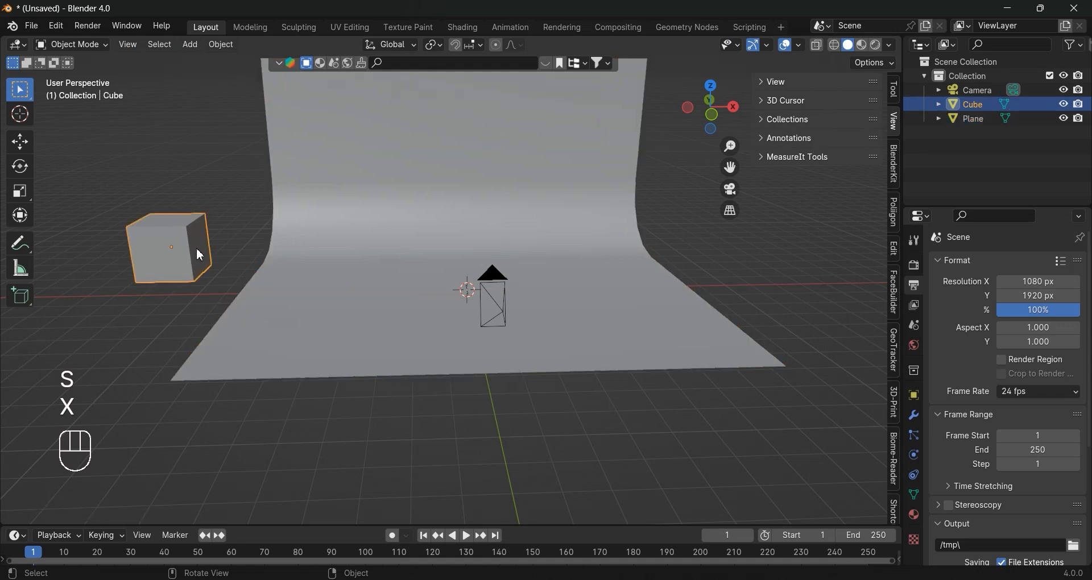
pyautogui.scroll(-2, 330, 244)
pyautogui.press('KP_7')
pyautogui.press('g')
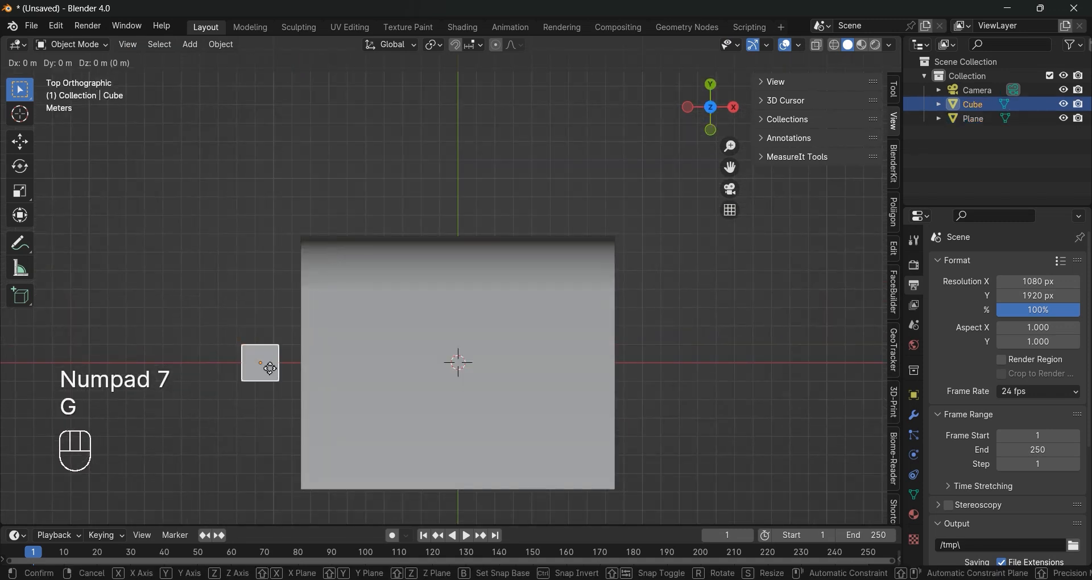
pyautogui.click(468, 356)
# - Lower the cube along Z by about 0.87 m toward the backdrop floor
pyautogui.moveTo(468, 355); pyautogui.dragTo(510, 380, button='middle')
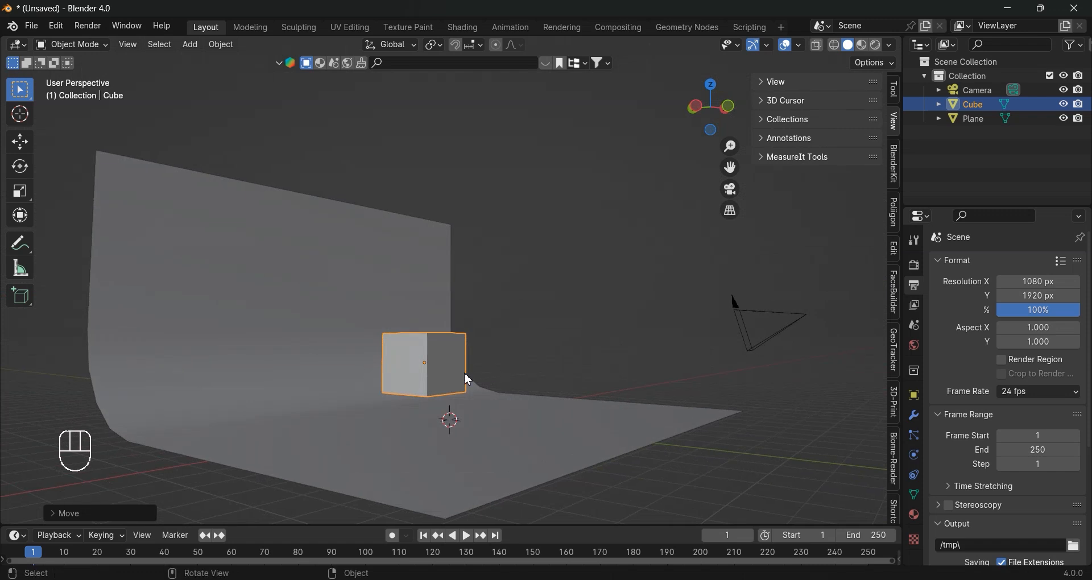
pyautogui.press('g')
pyautogui.press('z')
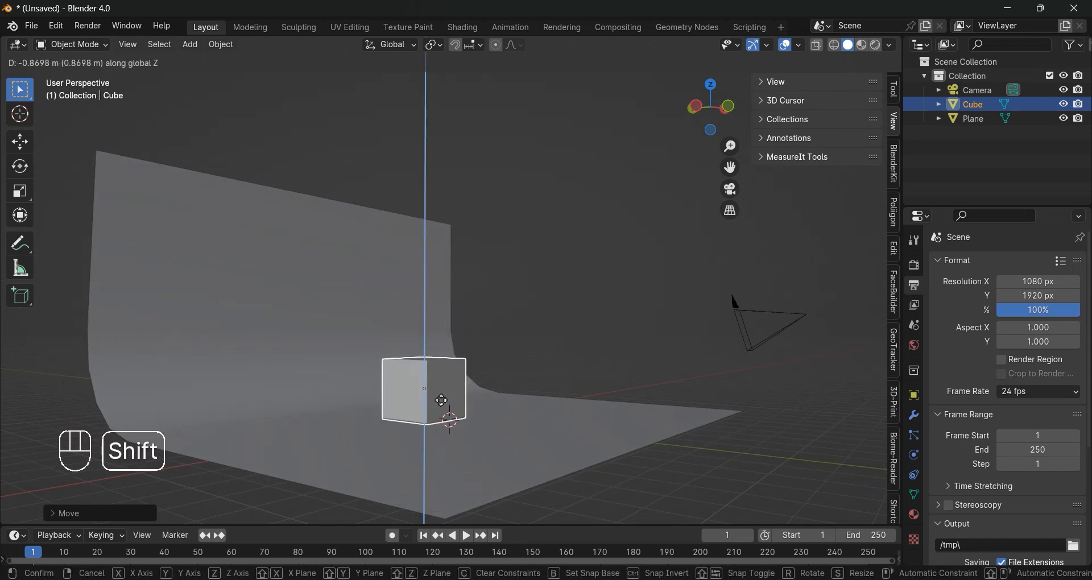
pyautogui.click(443, 390)
# - Scale the cube down slightly and frame it in the middle of the camera view
pyautogui.moveTo(443, 392); pyautogui.dragTo(587, 350, button='middle')
pyautogui.press('s')
pyautogui.press('s')
pyautogui.press('s')
pyautogui.press('s')
pyautogui.press('s')
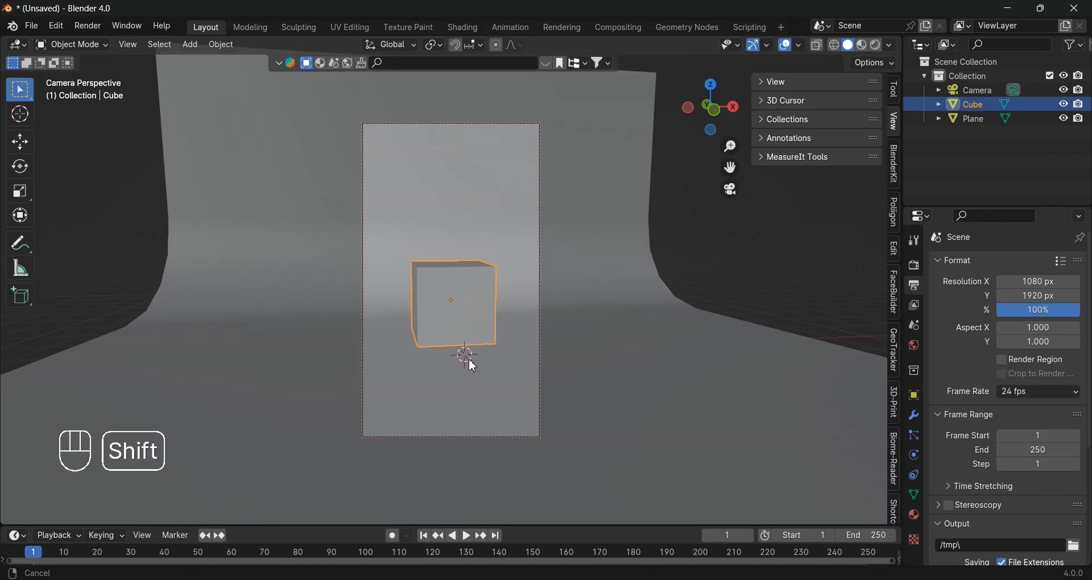
pyautogui.keyDown('shift'); pyautogui.moveTo(471, 358); pyautogui.dragTo(469, 356, button='middle'); pyautogui.keyUp('shift')
# - Shrink the cube uniformly to about 70% of its size within the camera frame
pyautogui.press('g')
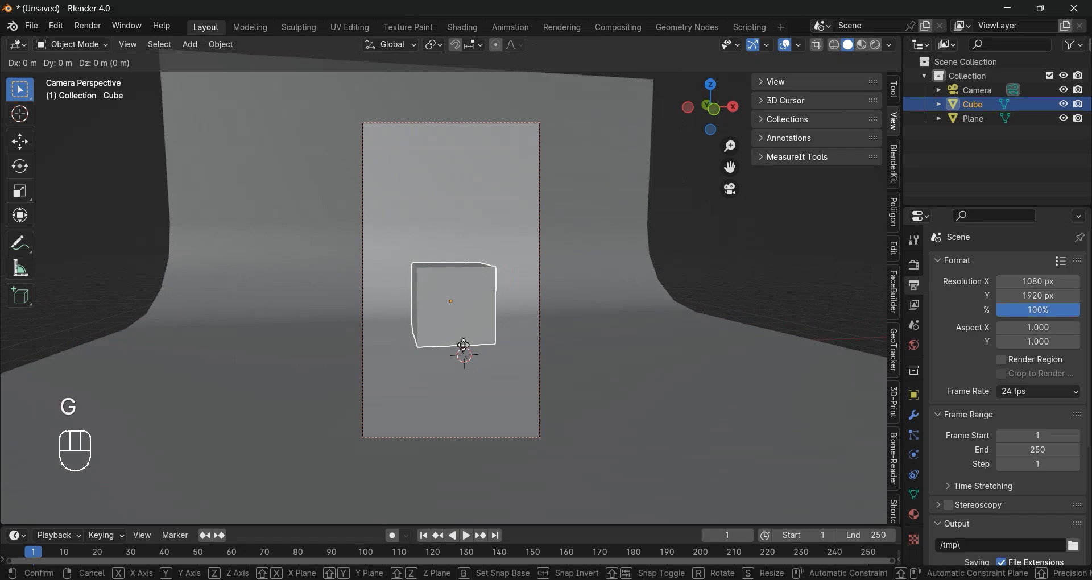
pyautogui.press('x')
pyautogui.press('g')
pyautogui.press('s')
pyautogui.press('s')
pyautogui.press('s')
pyautogui.press('s')
pyautogui.press('s')
pyautogui.press('s')
pyautogui.press('s')
pyautogui.click(480, 324)
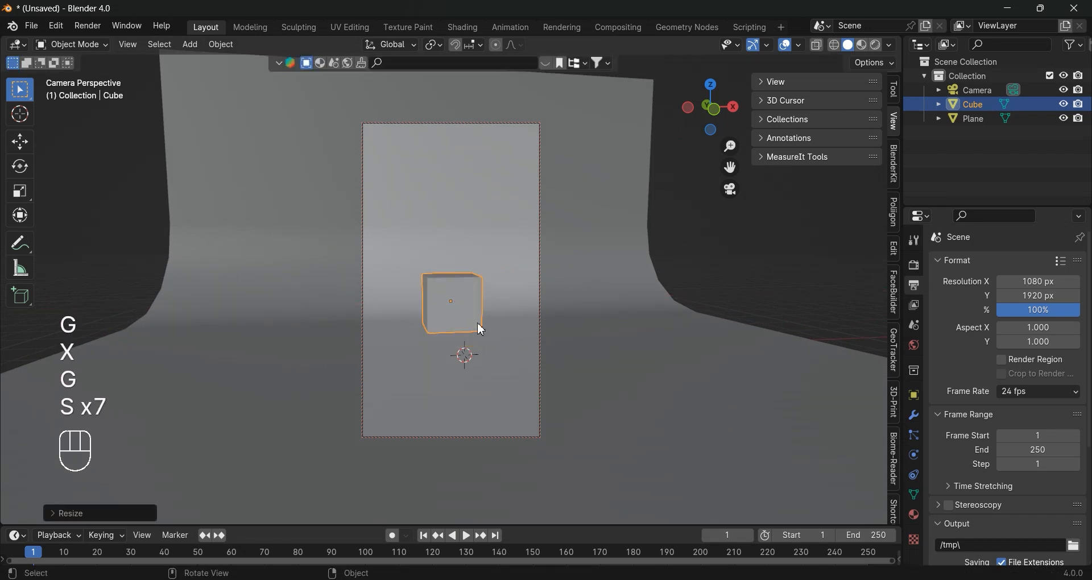
# - Lower the cube along Z by about 0.41 m so it sits nearer the backdrop floor
pyautogui.press('g')
pyautogui.press('z')
pyautogui.press('z')
pyautogui.press('z')
pyautogui.press('z')
pyautogui.press('z')
pyautogui.press('z')
pyautogui.press('z')
pyautogui.press('z')
pyautogui.press('z')
pyautogui.press('z')
pyautogui.press('z')
pyautogui.press('z')
pyautogui.press('z')
pyautogui.press('z')
pyautogui.press('z')
pyautogui.press('z')
pyautogui.press('z')
pyautogui.press('z')
pyautogui.press('z')
pyautogui.press('z')
pyautogui.press('z')
pyautogui.press('z')
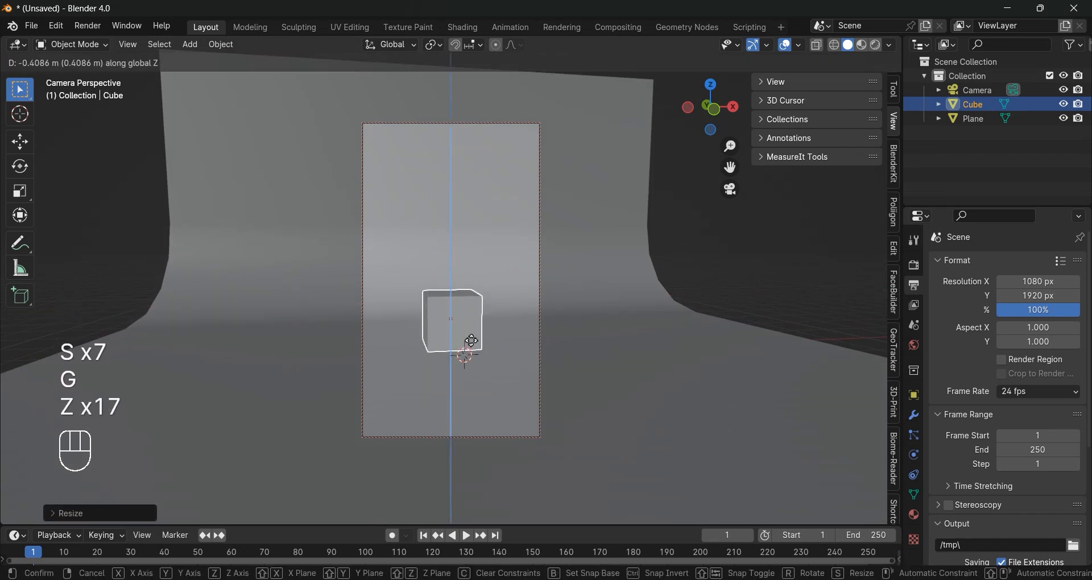
pyautogui.click(472, 341)
# - Move the cube toward the camera along Y and shift it along X to centre it in the camera frame
pyautogui.press('g')
pyautogui.press('y')
pyautogui.click(470, 344)
pyautogui.press('g')
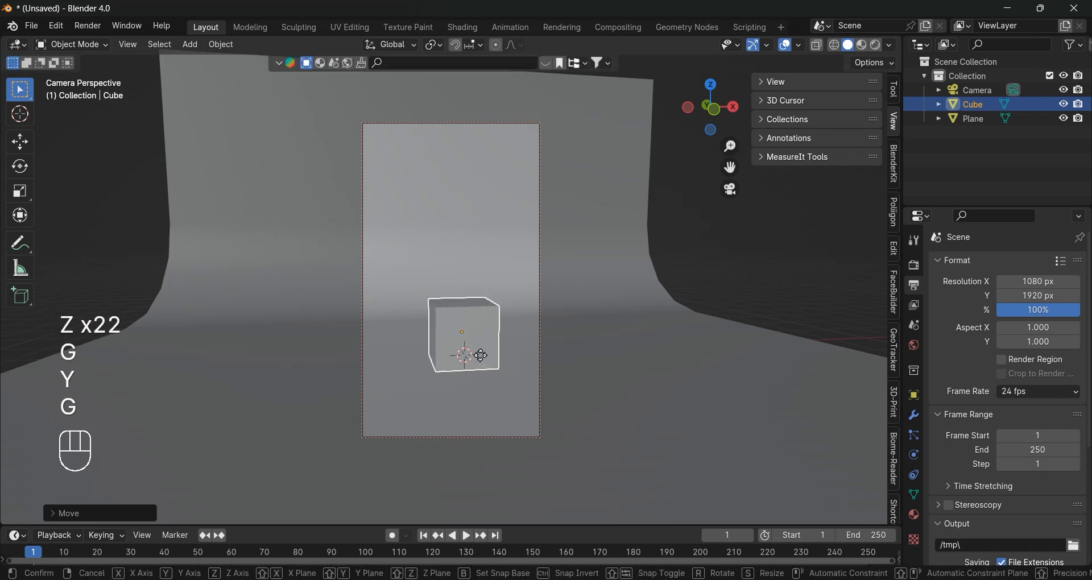
pyautogui.press('x')
pyautogui.press('x')
pyautogui.press('x')
pyautogui.press('x')
pyautogui.press('x')
pyautogui.press('x')
pyautogui.press('x')
pyautogui.click(468, 361)
pyautogui.moveTo(465, 354); pyautogui.dragTo(464, 331, button='middle')
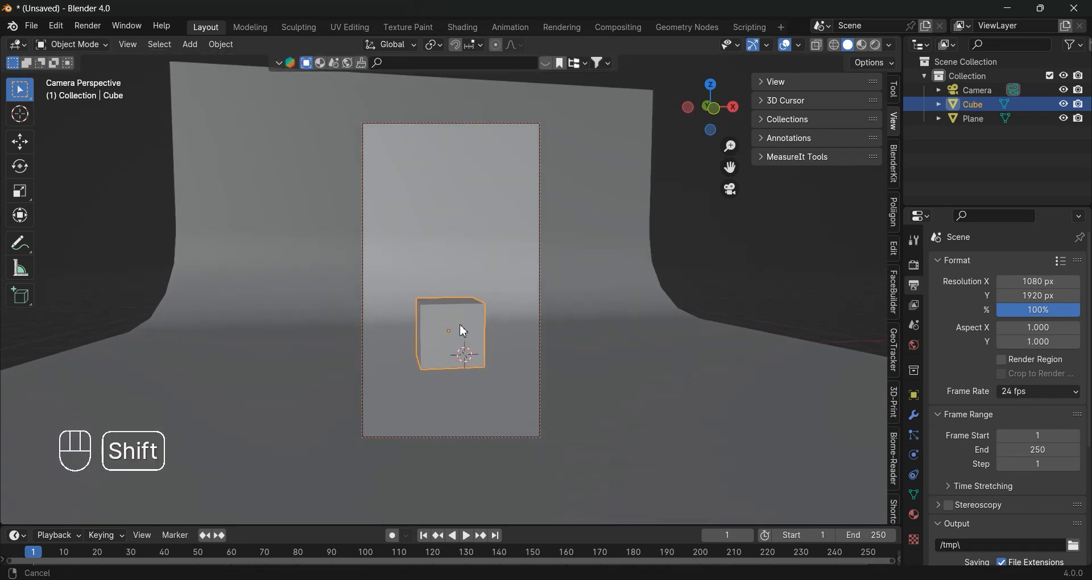
# - Split the 3D viewport vertically into two side-by-side viewports
pyautogui.rightClick(900, 169)
pyautogui.click(853, 162)
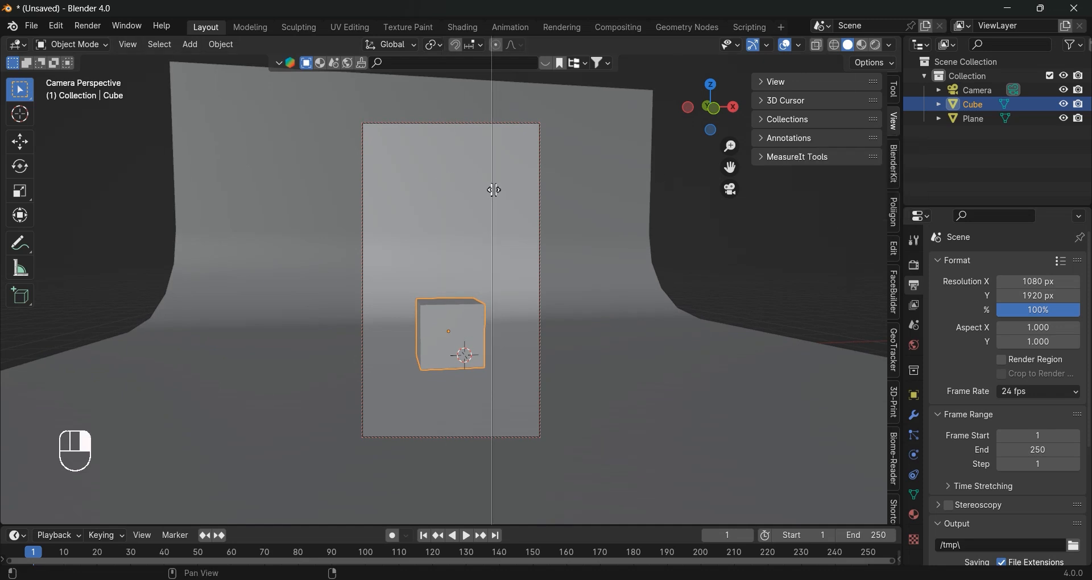
pyautogui.click(495, 189)
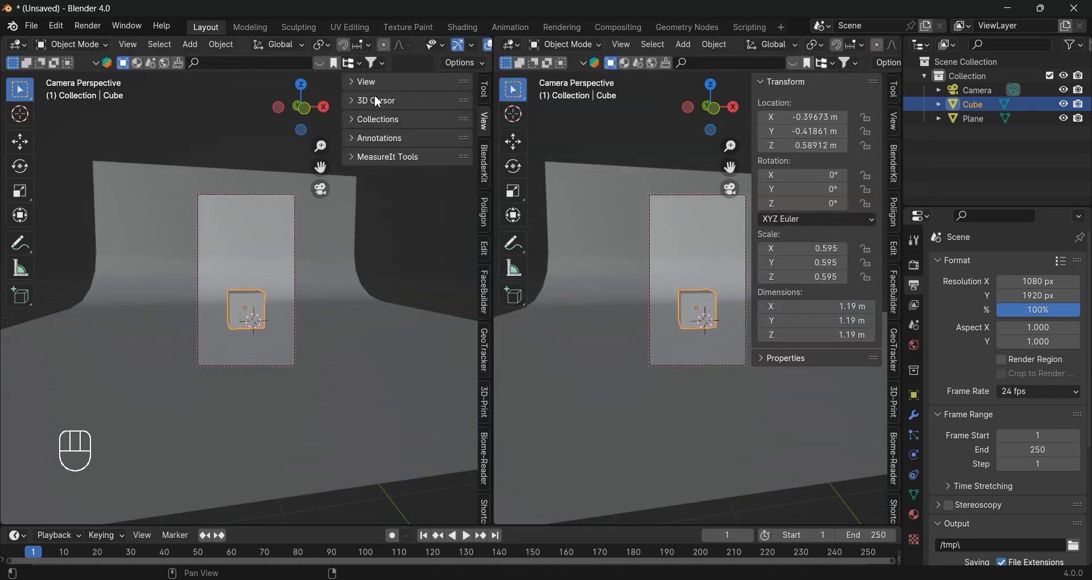
# - Turn off the Camera to View lock in one of the two viewports
pyautogui.click(371, 83)
pyautogui.click(423, 257)
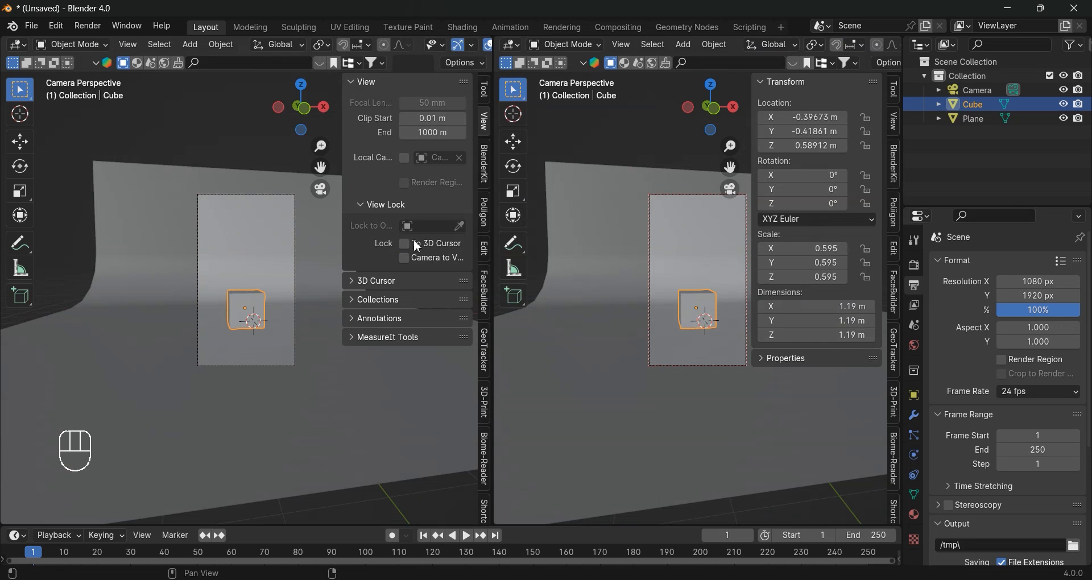
pyautogui.click(378, 82)
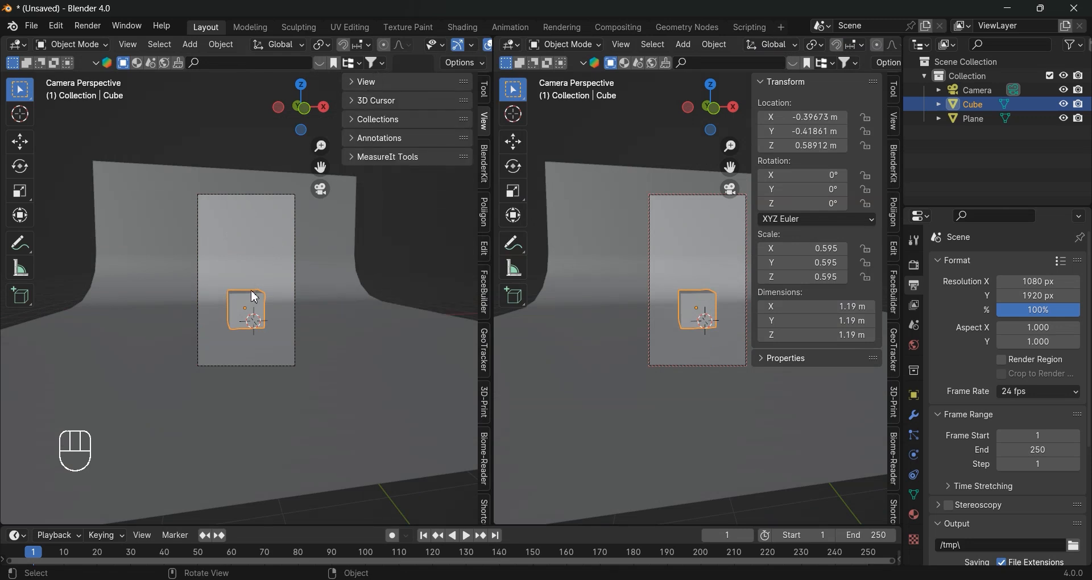
pyautogui.scroll(3, 251, 293)
pyautogui.keyDown('shift'); pyautogui.moveTo(261, 313); pyautogui.dragTo(251, 335, button='middle'); pyautogui.keyUp('shift')
pyautogui.scroll(-1, 251, 335)
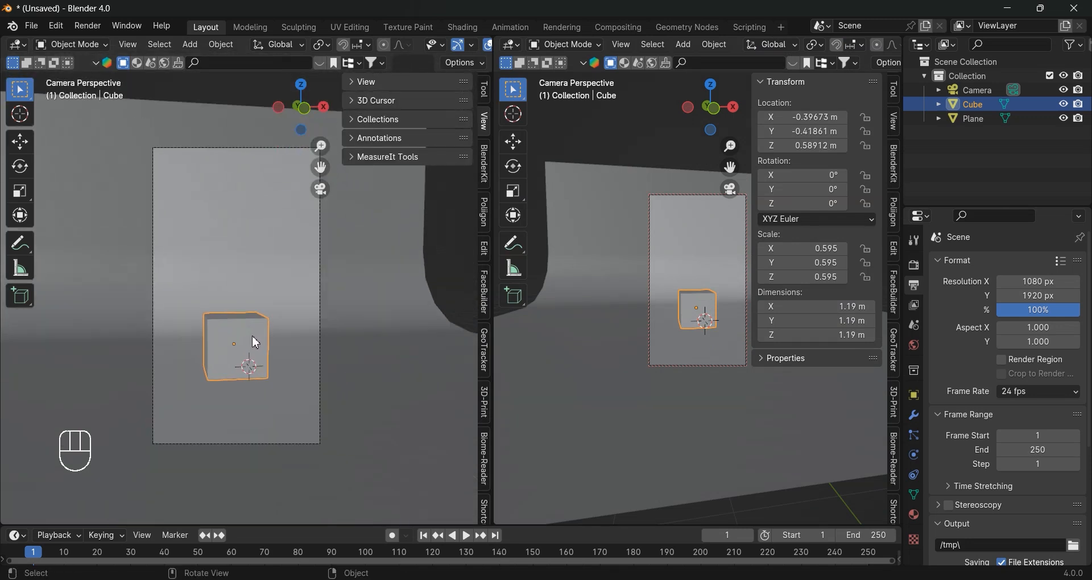
# - Switch the unlocked viewport to rendered shading and set a render region around the whole camera frame
pyautogui.press('z')
pyautogui.click(146, 322)
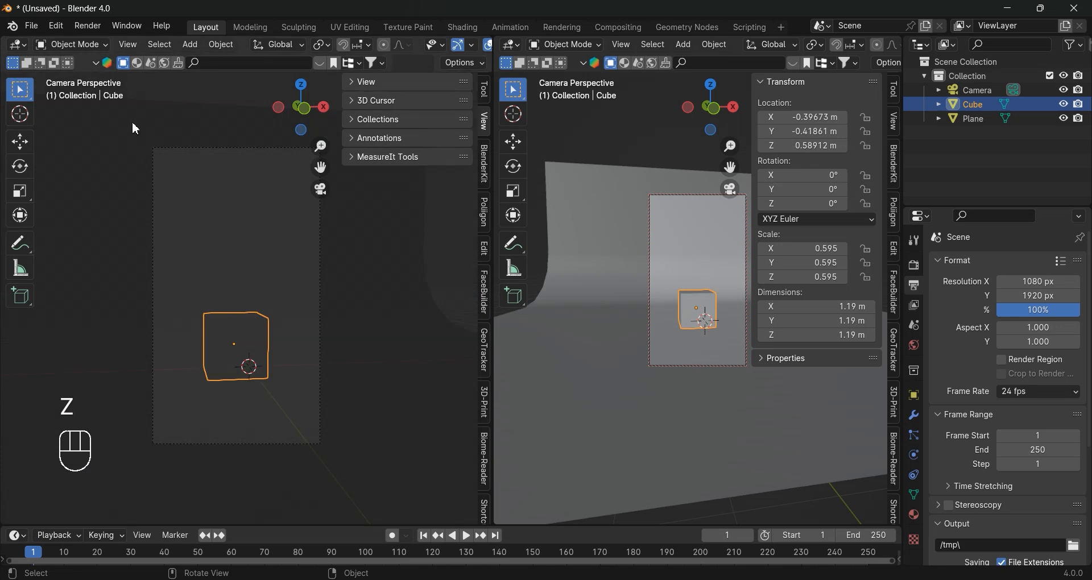
pyautogui.hotkey('ctrl', 'b')
pyautogui.moveTo(129, 121); pyautogui.dragTo(490, 522)
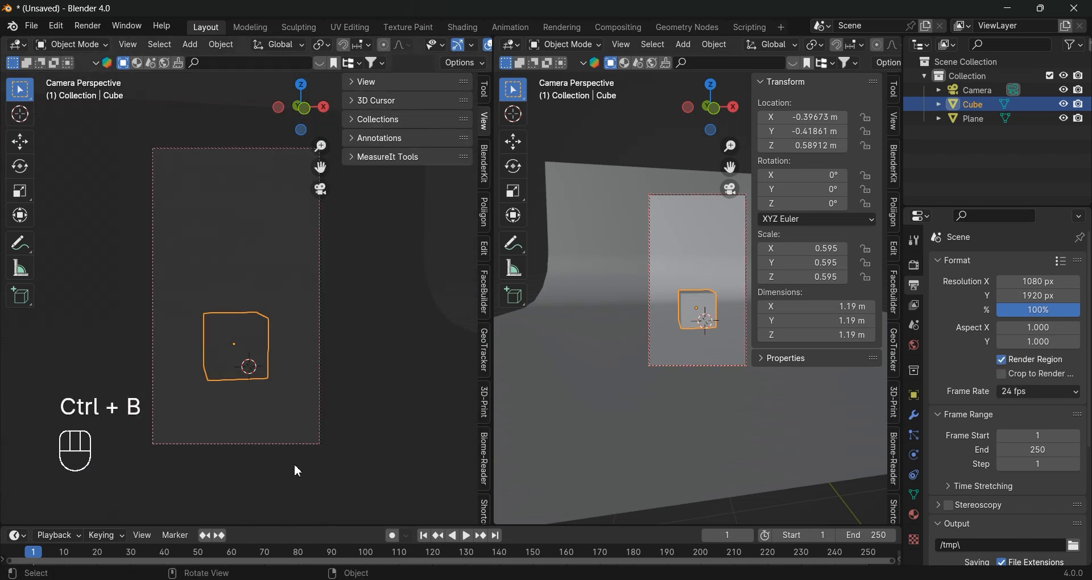
# - Set the camera's passepartout opacity to 1.000 so the area outside the camera frame is fully black
pyautogui.click(306, 447)
pyautogui.click(915, 455)
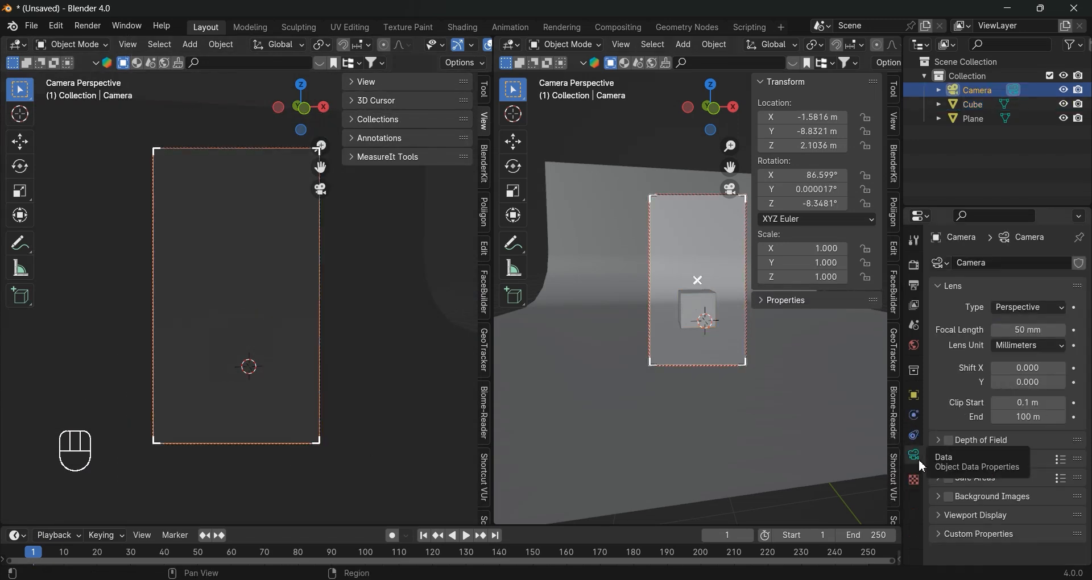
pyautogui.click(988, 462)
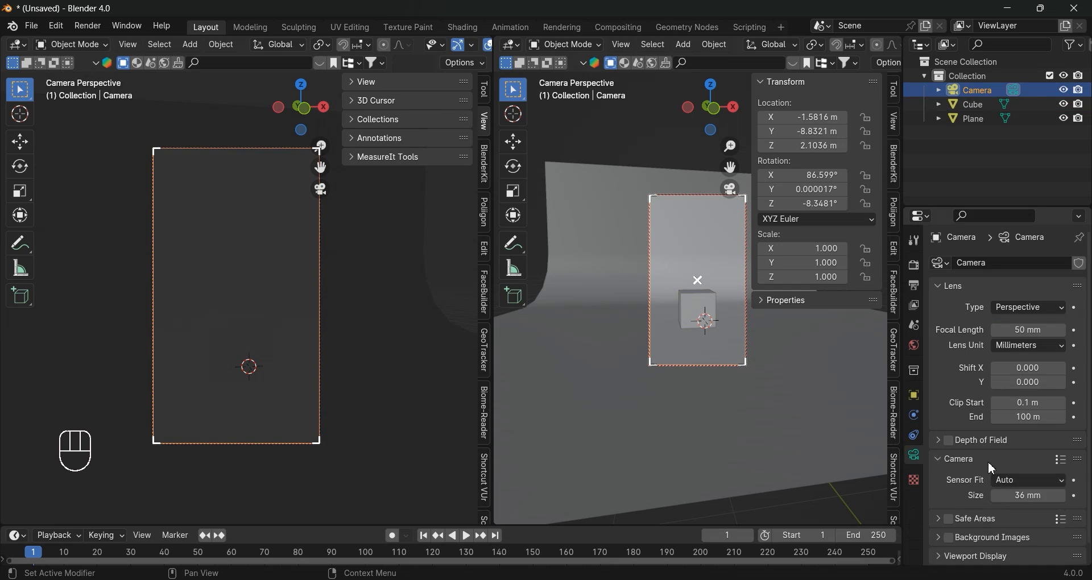
pyautogui.click(988, 461)
pyautogui.click(982, 493)
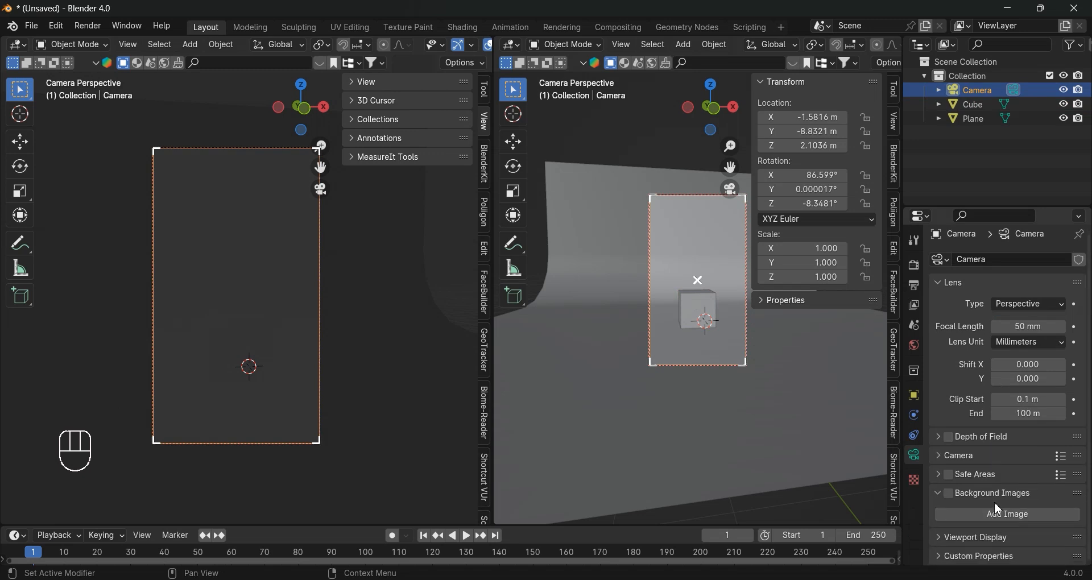
pyautogui.click(994, 535)
pyautogui.scroll(-5, 994, 512)
pyautogui.moveTo(1035, 515); pyautogui.dragTo(1067, 515)
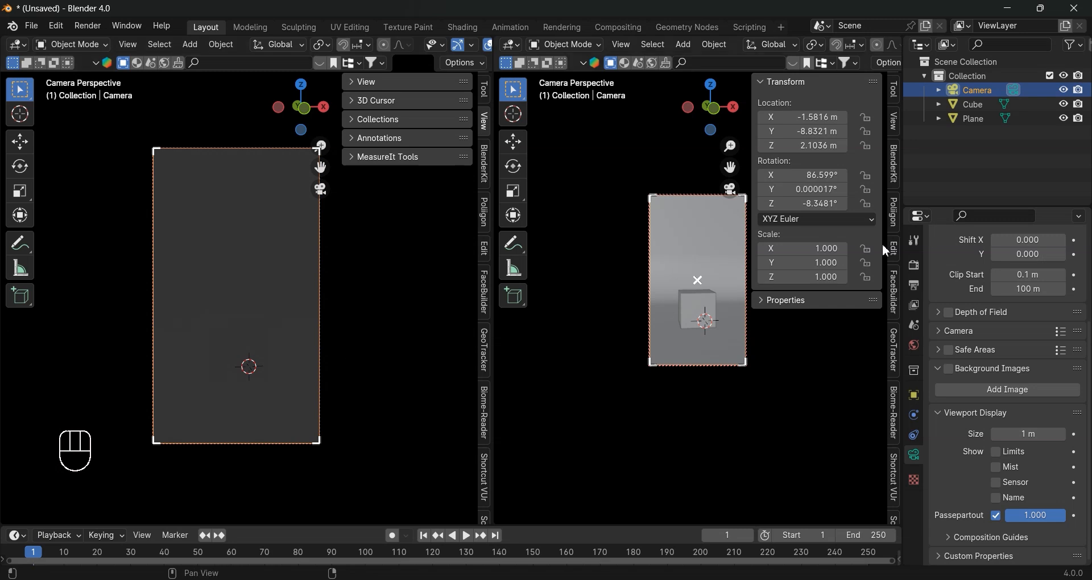
# - Change the render engine to Cycles and set its device to GPU Compute
pyautogui.moveTo(696, 251); pyautogui.dragTo(714, 312, button='middle')
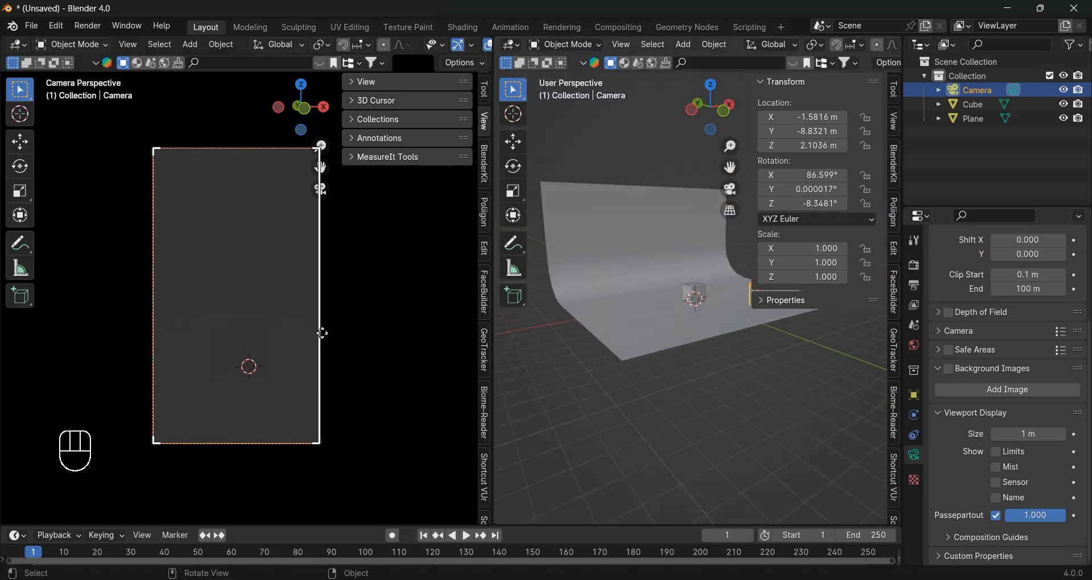
pyautogui.click(914, 265)
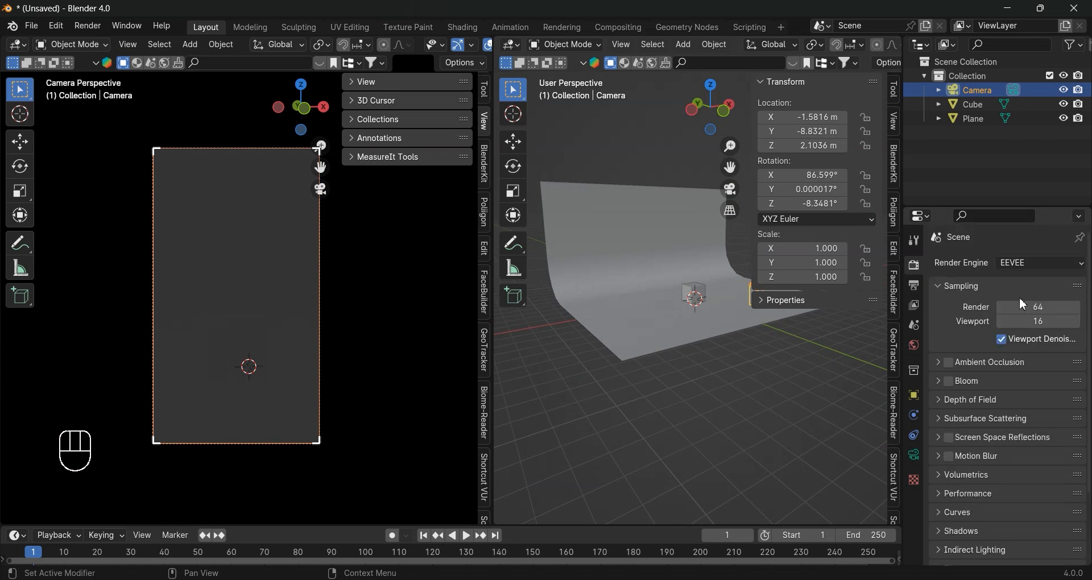
pyautogui.click(1033, 271)
pyautogui.click(1029, 305)
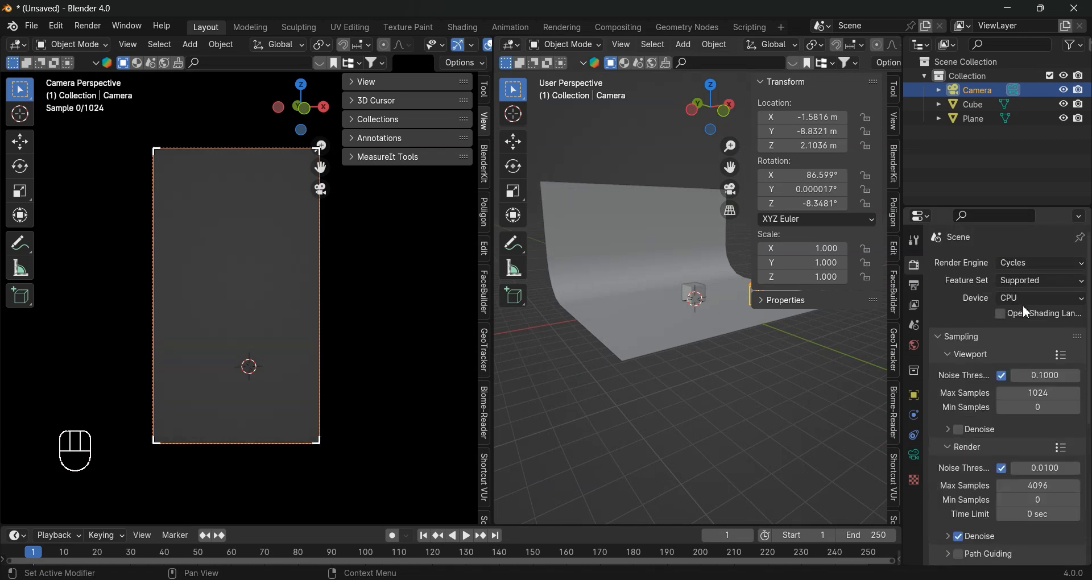
pyautogui.click(1028, 303)
pyautogui.click(1018, 327)
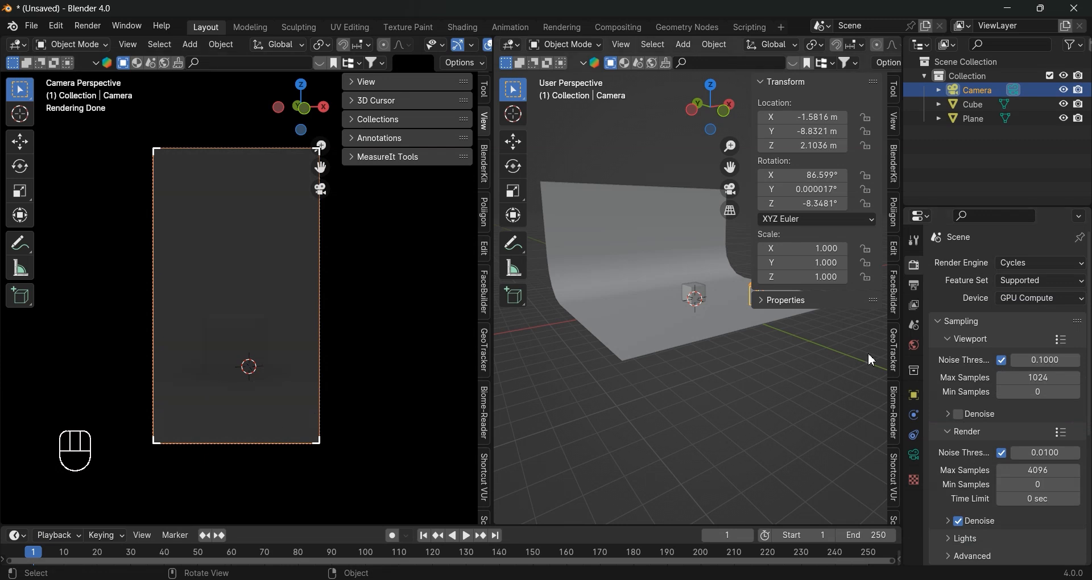
# - Set the world background strength to 0 and widen the solid-shaded viewport
pyautogui.click(914, 344)
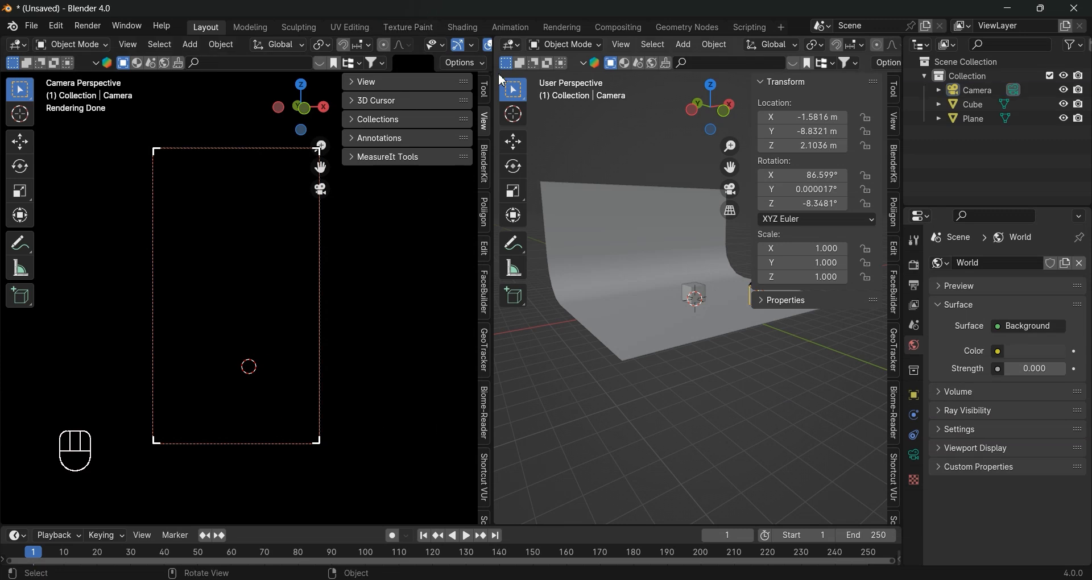
pyautogui.moveTo(492, 81); pyautogui.dragTo(352, 137)
pyautogui.click(491, 45)
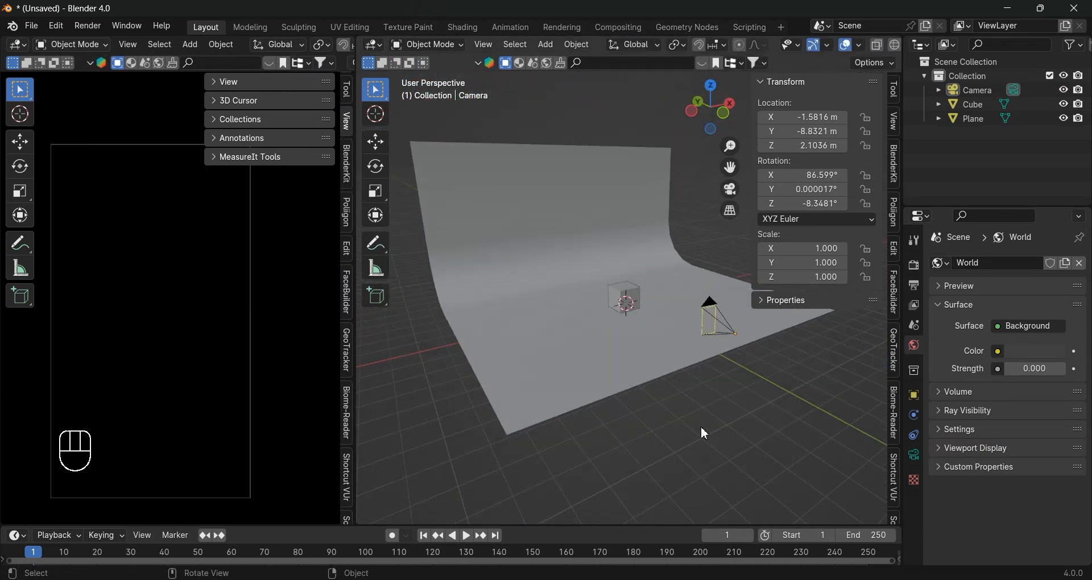
# - Add an area light at the world origin and raise it along Z to about 2.52 m
pyautogui.hotkey('shift', 'a')
pyautogui.press('KP_1')
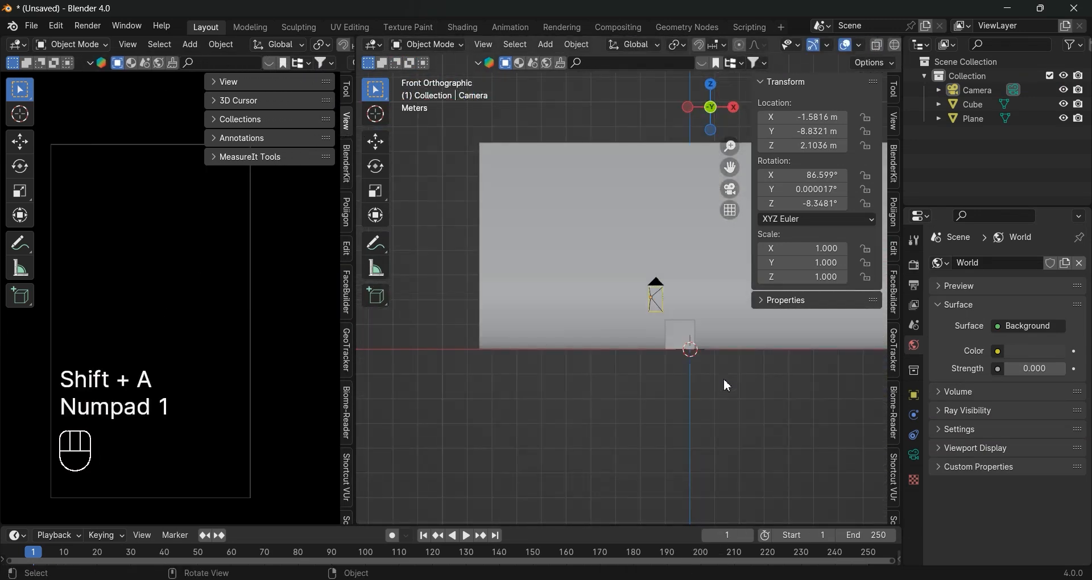
pyautogui.scroll(4, 722, 383)
pyautogui.keyDown('shift'); pyautogui.moveTo(723, 382); pyautogui.dragTo(525, 372, button='middle'); pyautogui.keyUp('shift')
pyautogui.scroll(-2, 528, 377)
pyautogui.hotkey('shift', 'a')
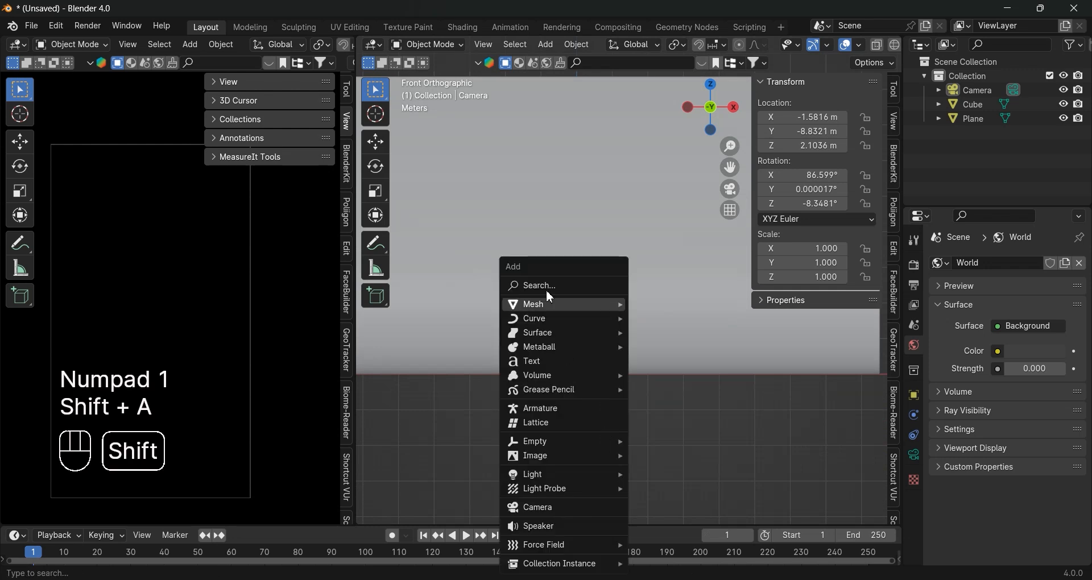
pyautogui.moveTo(550, 476)
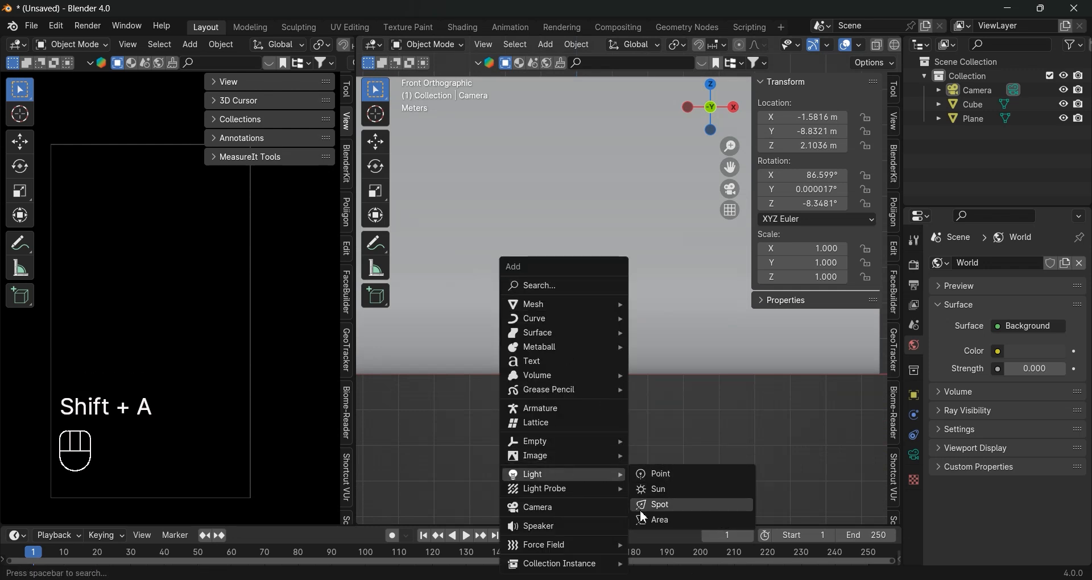
pyautogui.click(659, 519)
pyautogui.press('g')
pyautogui.press('z')
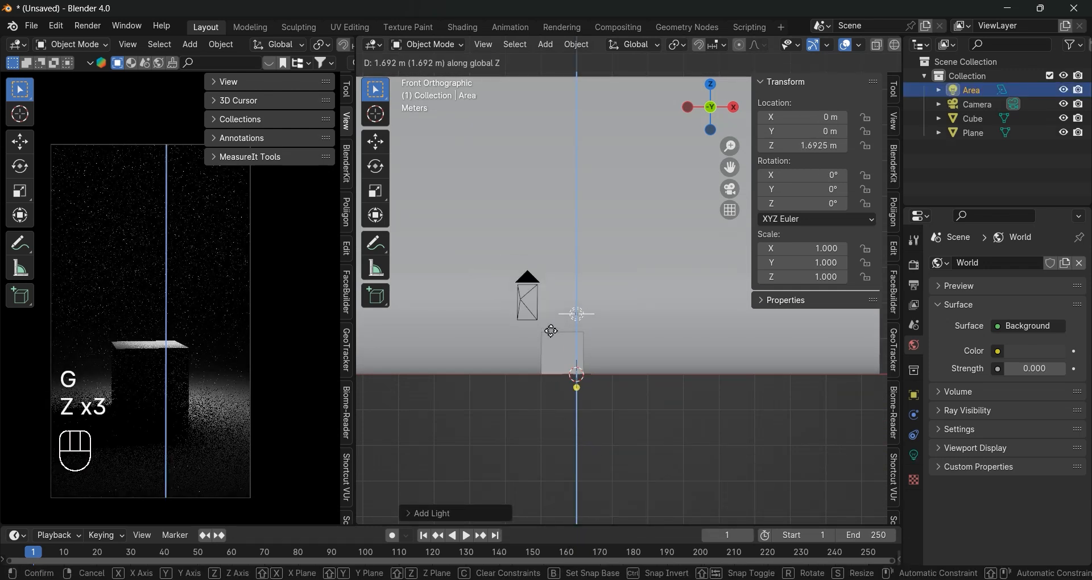
pyautogui.click(572, 314)
# - Scale the area light to about 3.01 and set its power to 1000 W
pyautogui.press('s')
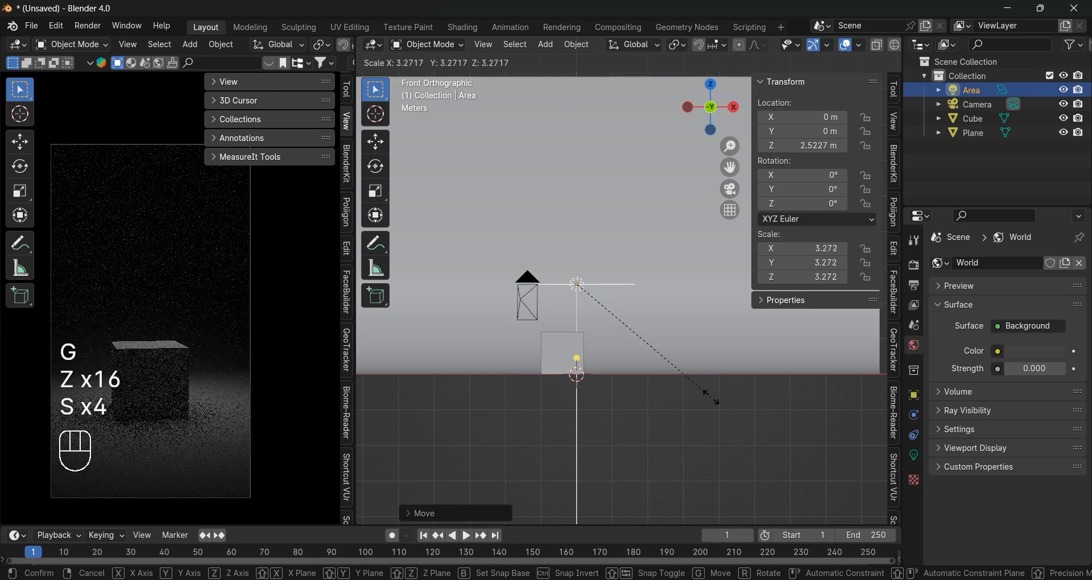
pyautogui.click(688, 359)
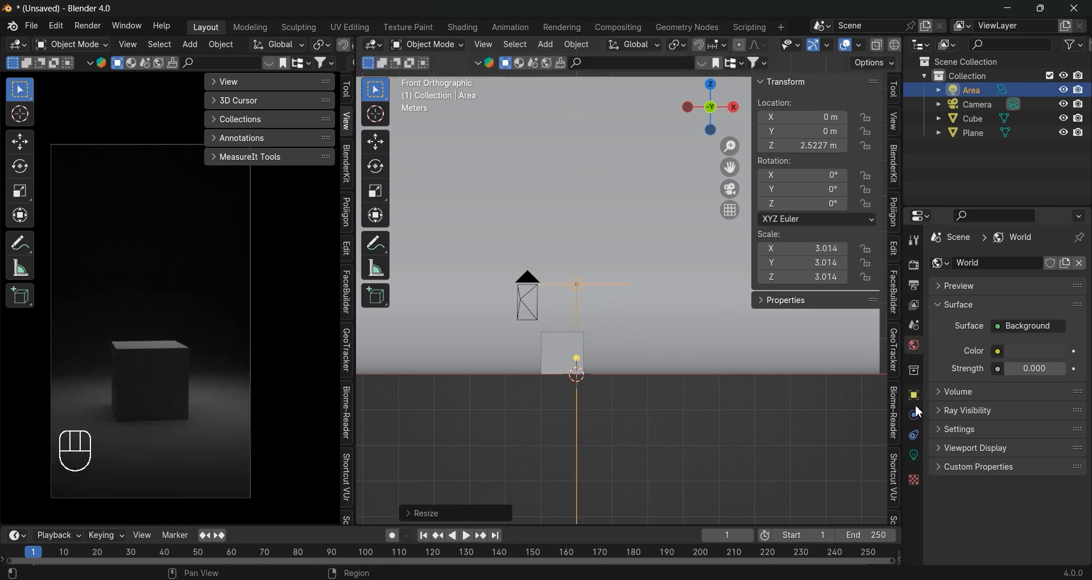
pyautogui.click(915, 455)
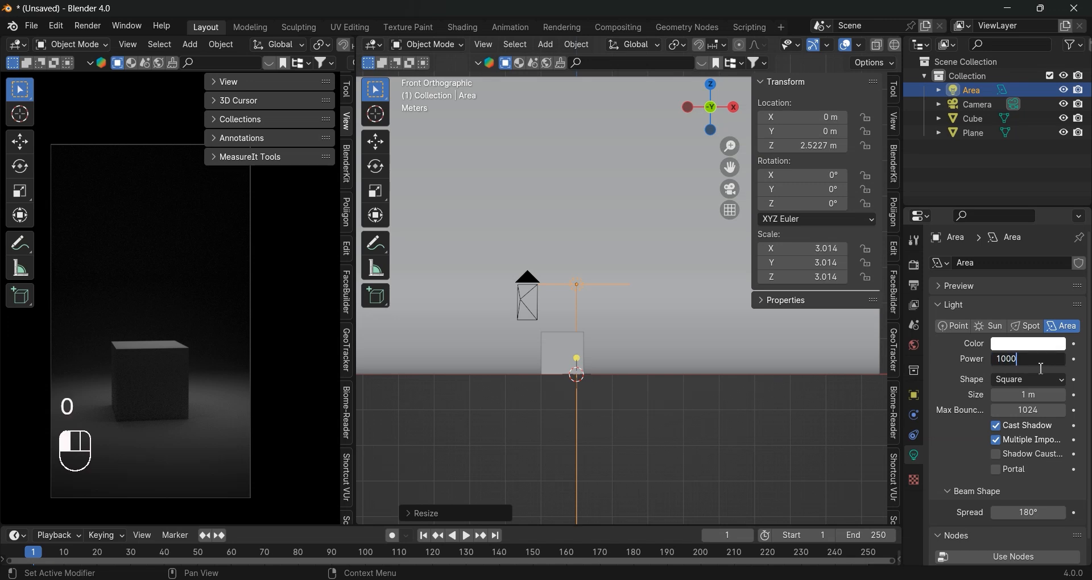
pyautogui.press('Return')
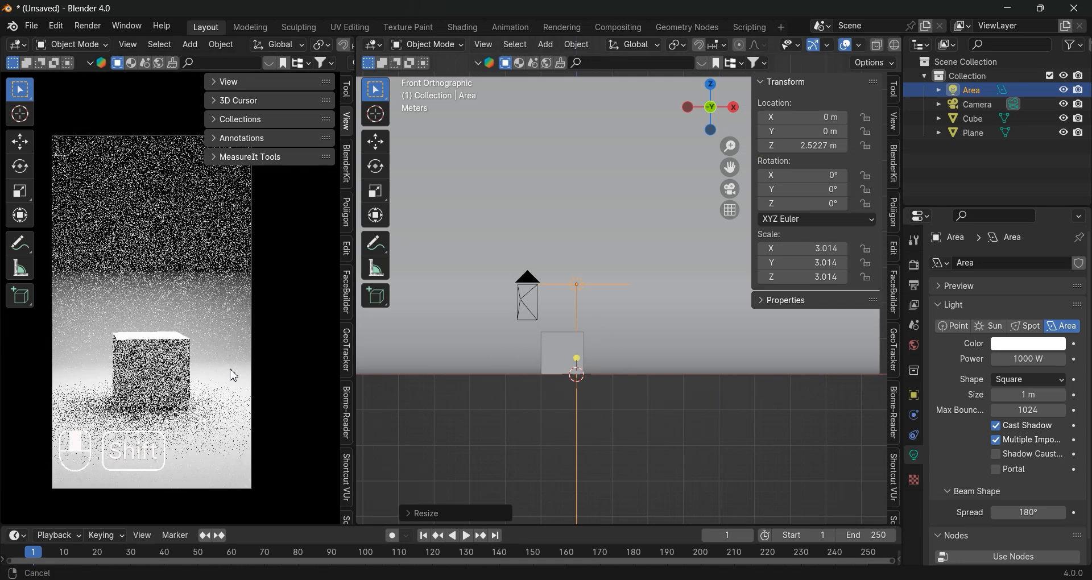
# - Move the area light in top view to the cube's front corner, at about X 3.56 m, Y -3.99 m
pyautogui.moveTo(653, 379); pyautogui.dragTo(514, 366, button='middle')
pyautogui.press('KP_7')
pyautogui.press('g')
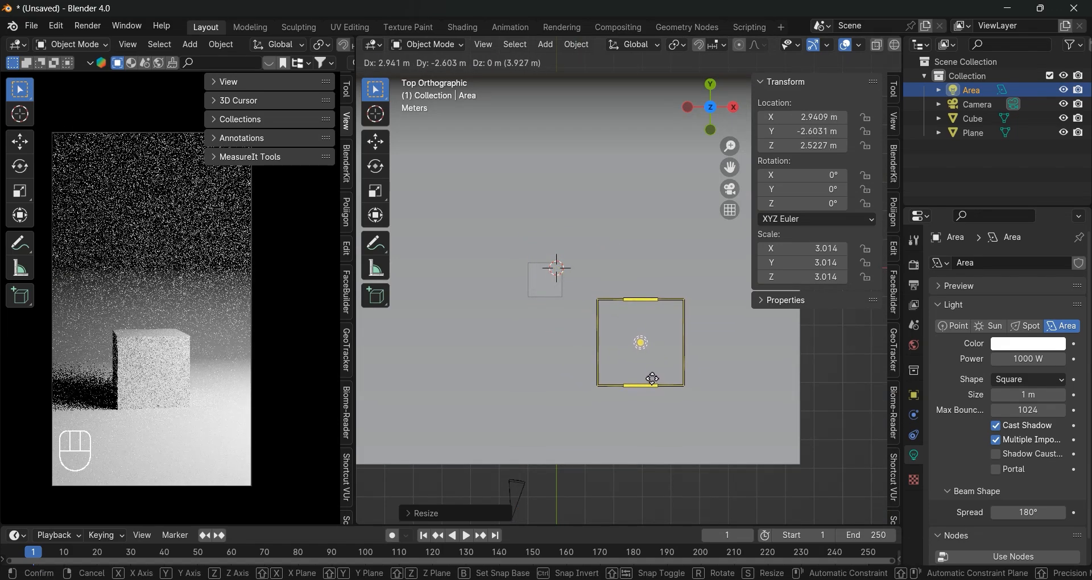
pyautogui.click(672, 424)
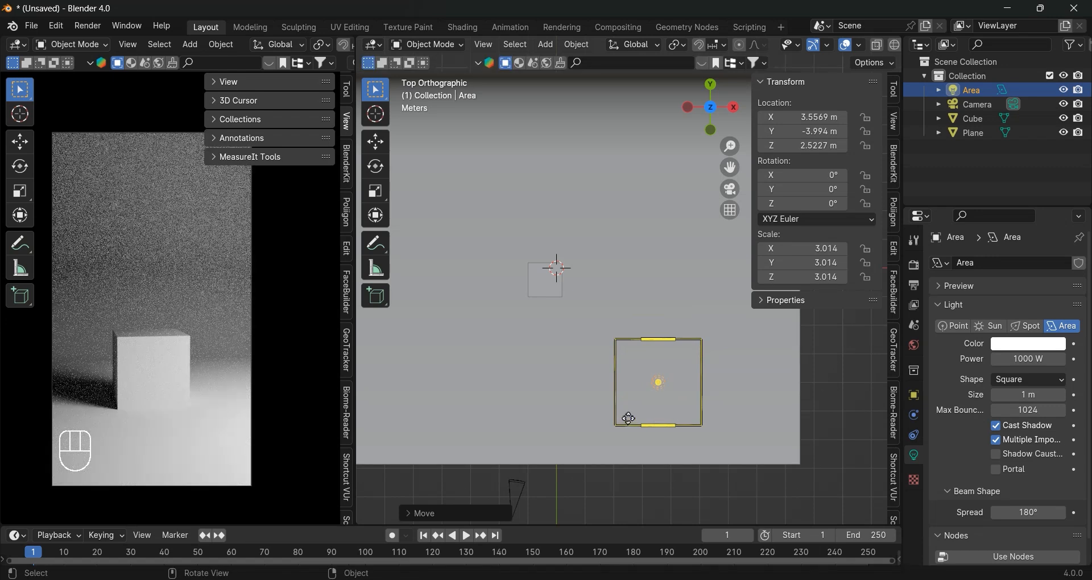
# - Rotate the area light about 86° around X so it stands upright and lower it to about Z 1.67 m
pyautogui.moveTo(629, 419); pyautogui.dragTo(645, 268, button='middle')
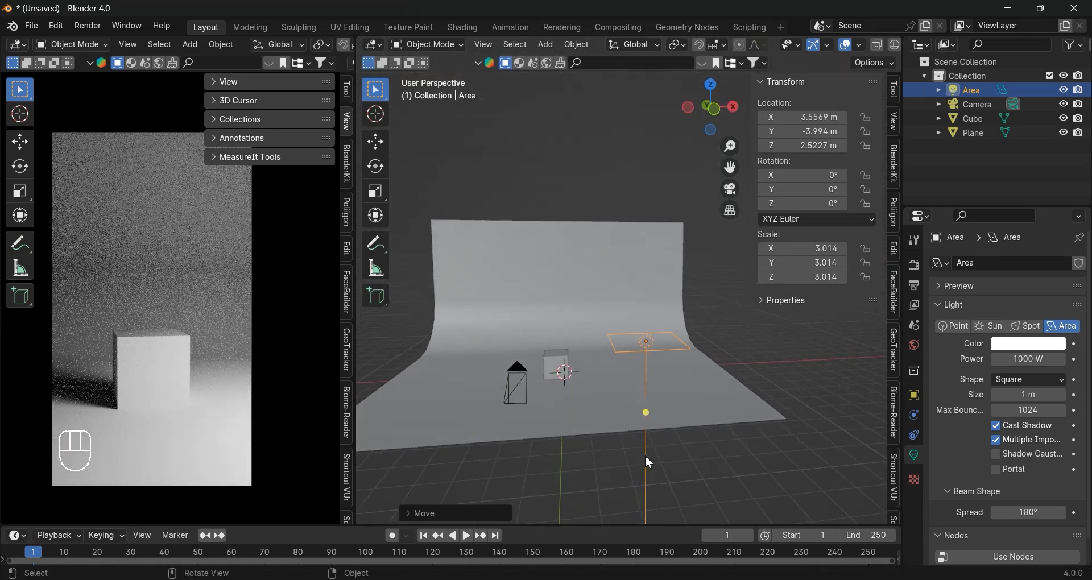
pyautogui.press('r')
pyautogui.press('x')
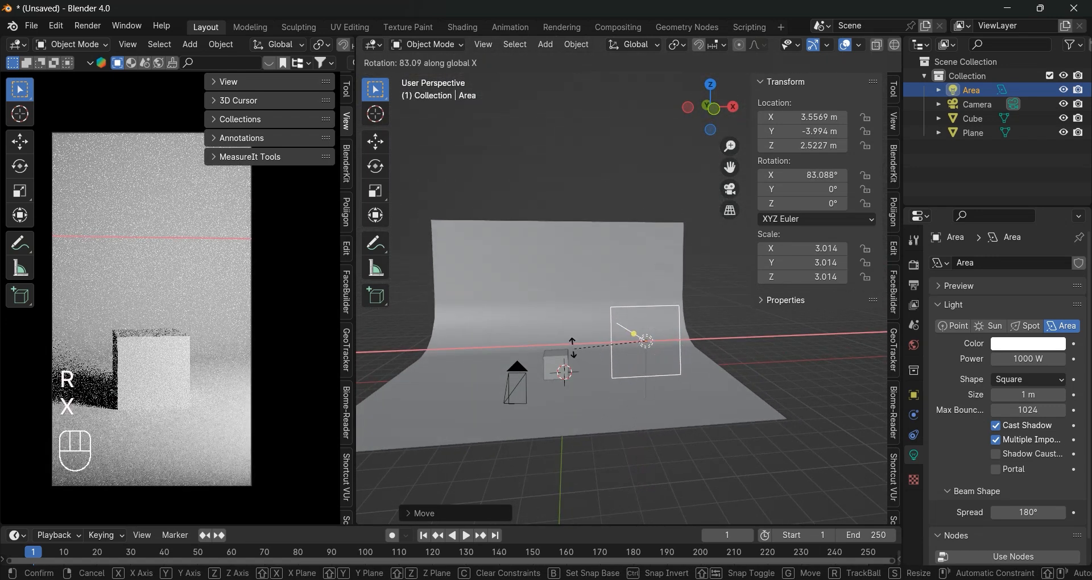
pyautogui.click(637, 346)
pyautogui.press('g')
pyautogui.press('z')
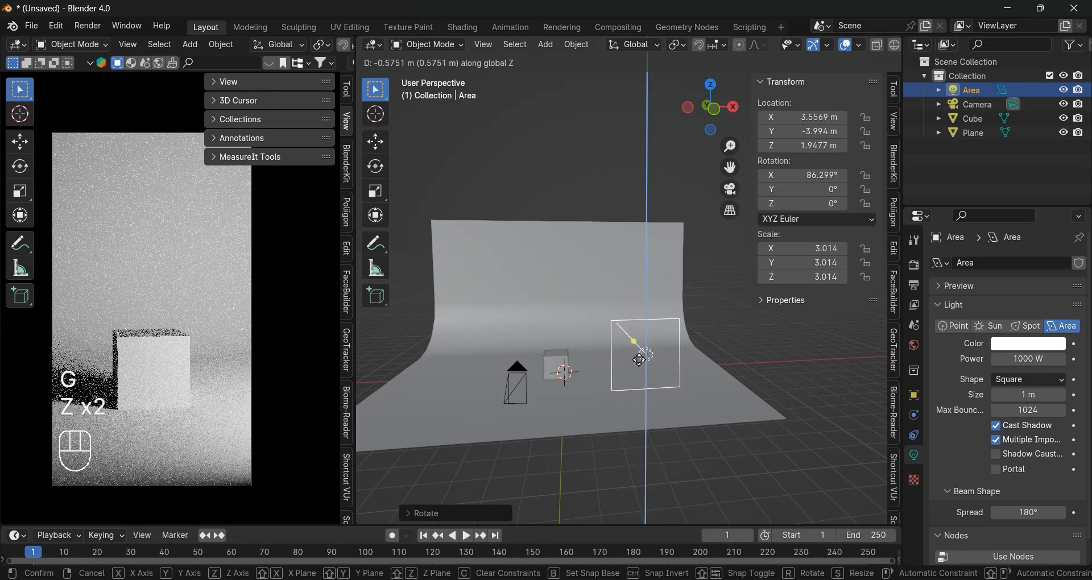
pyautogui.click(711, 399)
# - Rotate the area light about 43° around Z so that it faces the cube
pyautogui.press('r')
pyautogui.press('z')
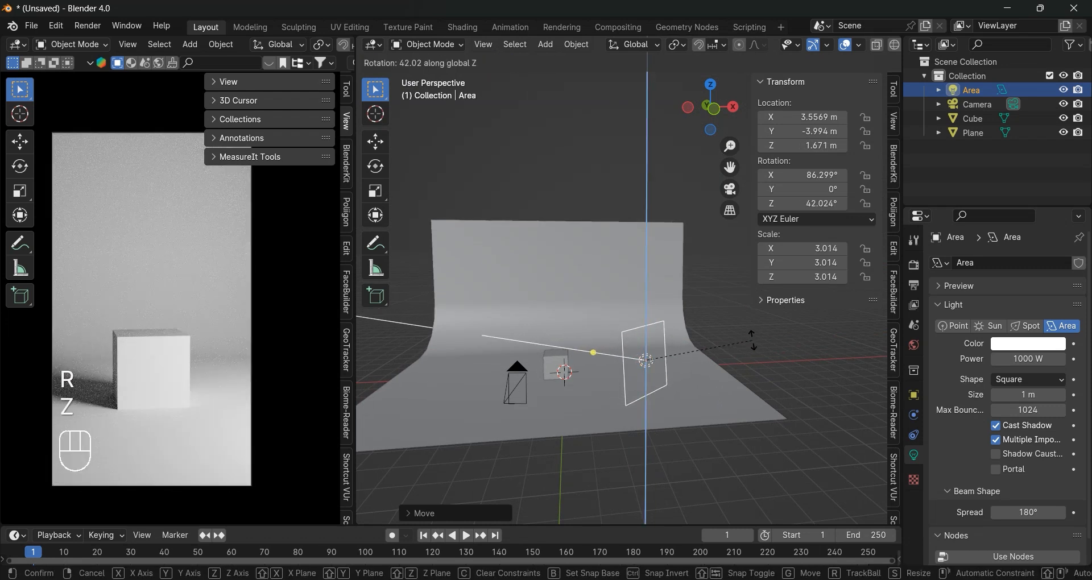
pyautogui.click(715, 361)
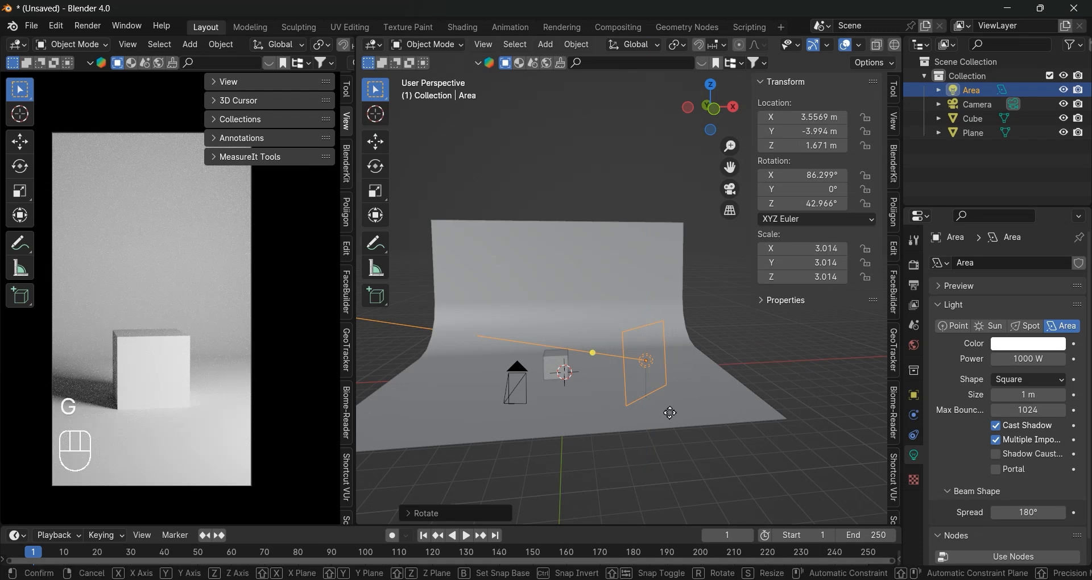
# - Raise the area light to about Z 2.67 m and tilt it down toward the cube, to an X rotation of about 73.6°
pyautogui.press('g')
pyautogui.press('z')
pyautogui.press('z')
pyautogui.press('z')
pyautogui.press('r')
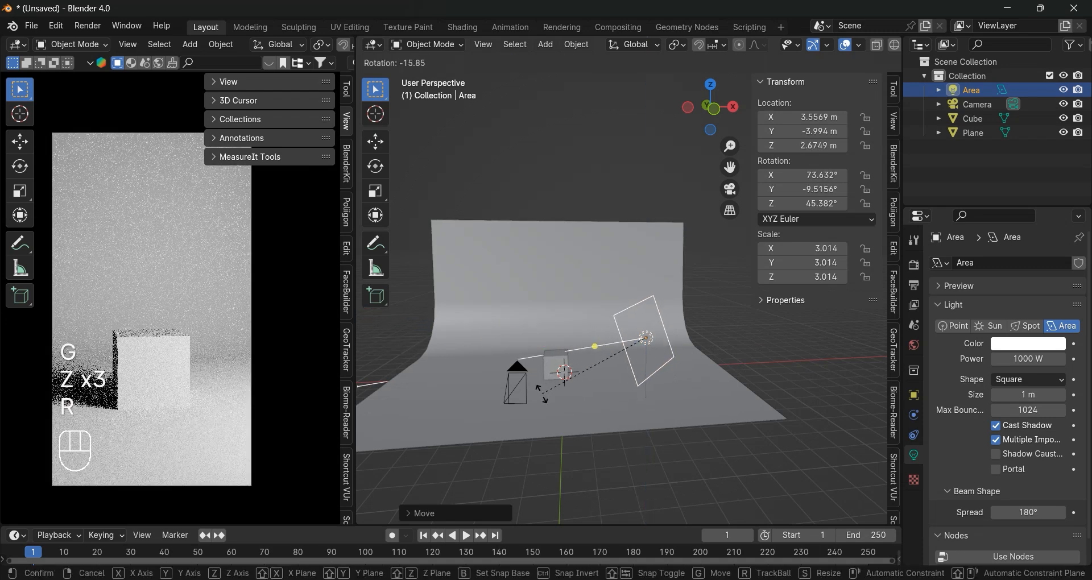
pyautogui.click(557, 376)
pyautogui.moveTo(557, 377)
pyautogui.mouseDown(button='middle')
pyautogui.moveTo(632, 330)
pyautogui.moveTo(654, 380)
pyautogui.moveTo(559, 379)
pyautogui.mouseUp(button='middle')
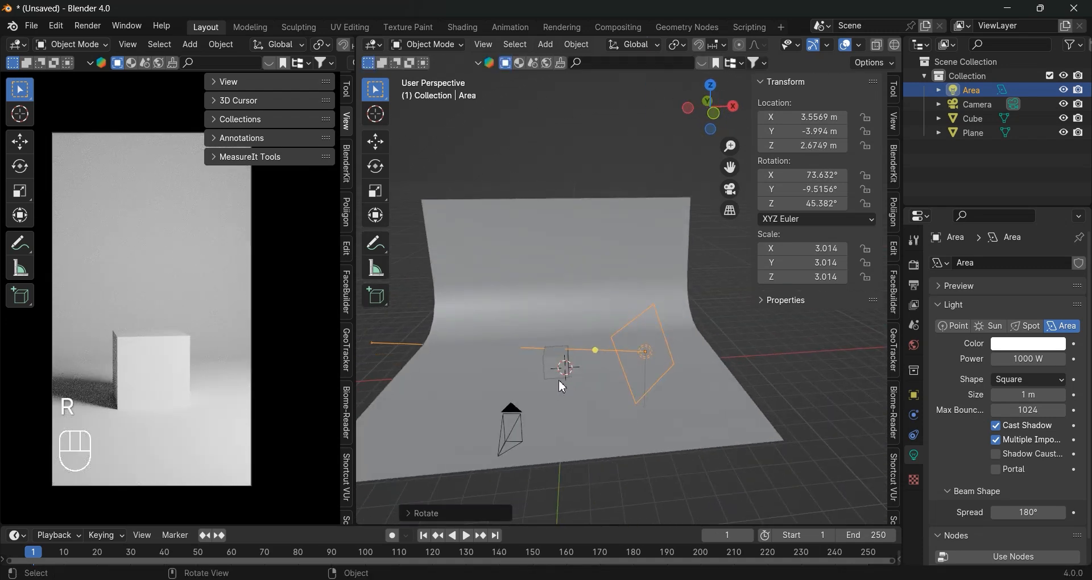
# - Duplicate the area light to about X -5.45 m, Y -5.13 m and turn it to a Z rotation of about -45.5°, facing the cube
pyautogui.press('KP_7')
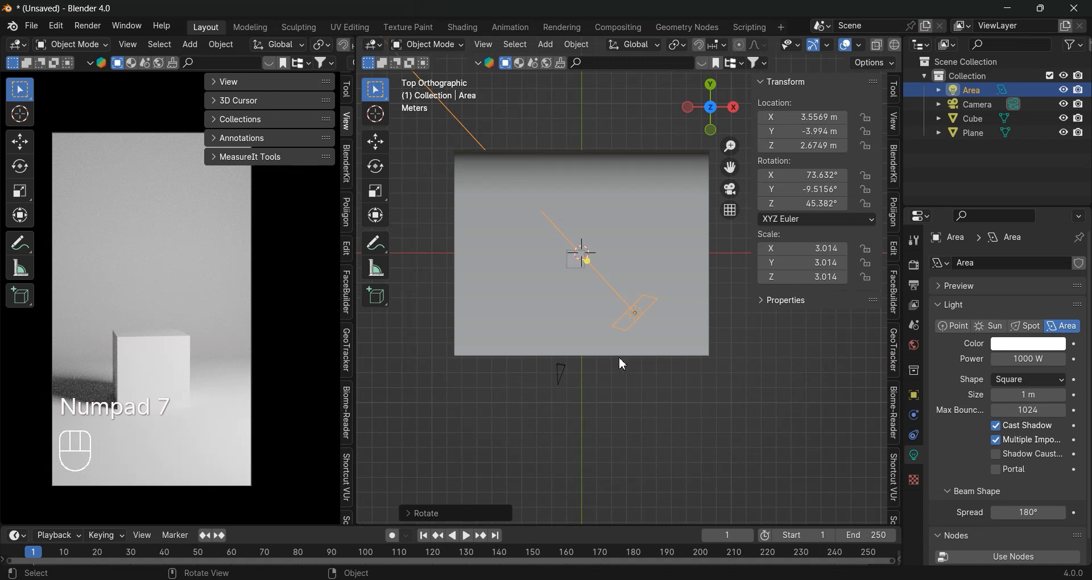
pyautogui.hotkey('shift', 'd')
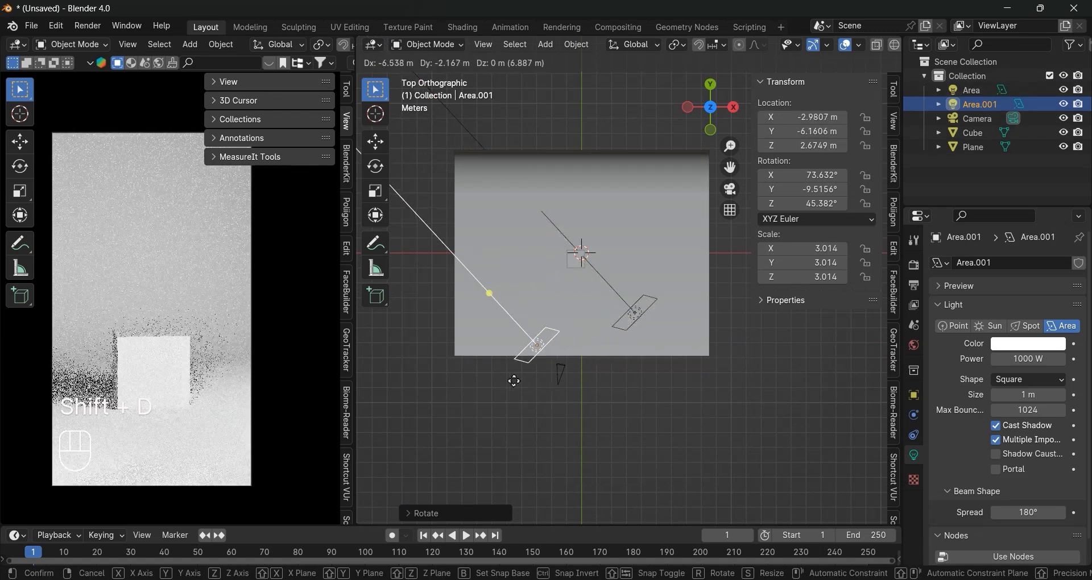
pyautogui.press('r')
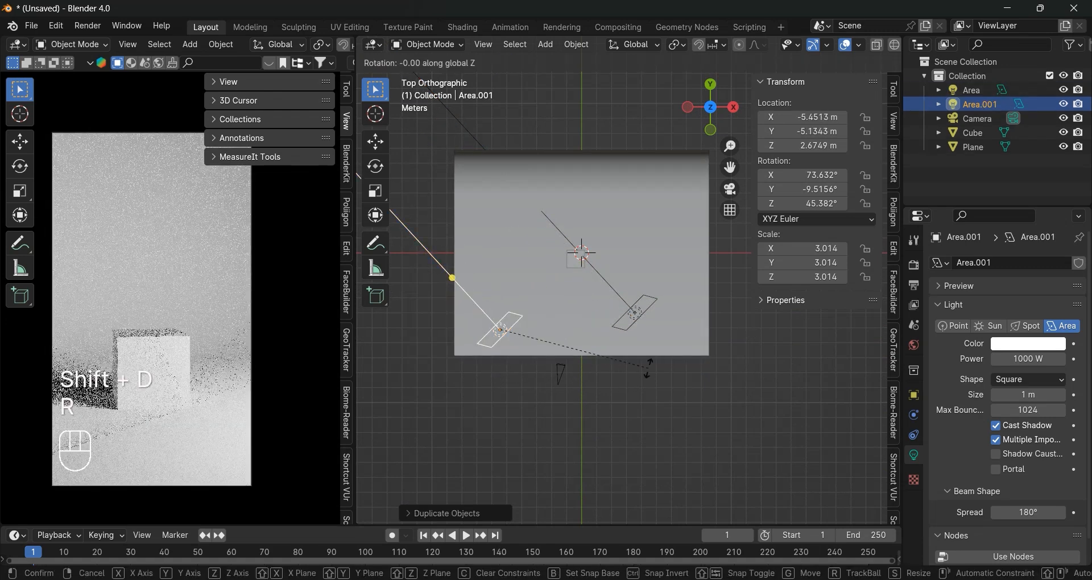
pyautogui.click(465, 444)
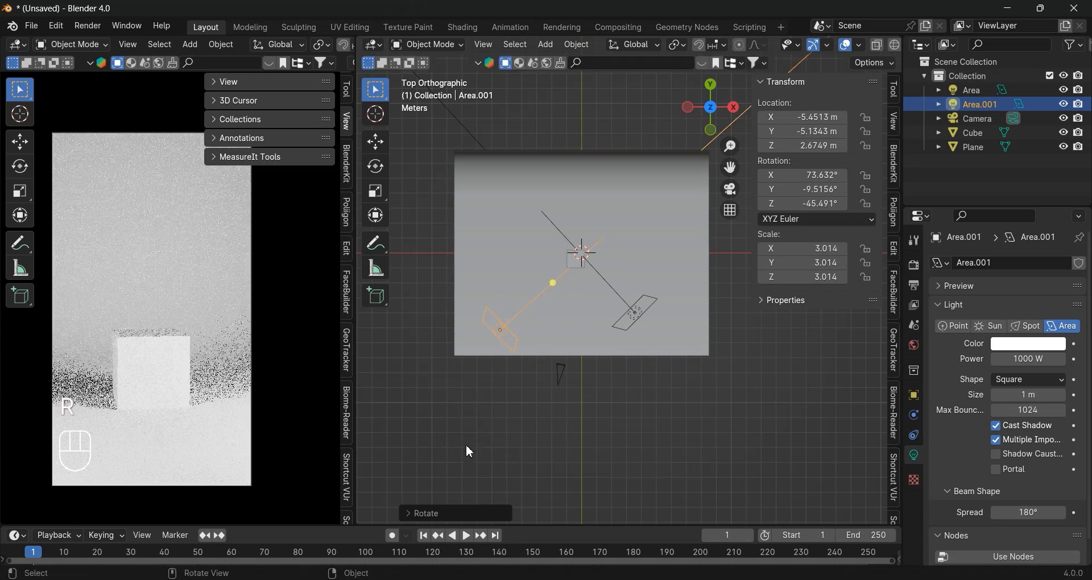
# - Set the duplicated area light's power to 300 W and deselect it
pyautogui.moveTo(466, 444); pyautogui.dragTo(570, 397, button='middle')
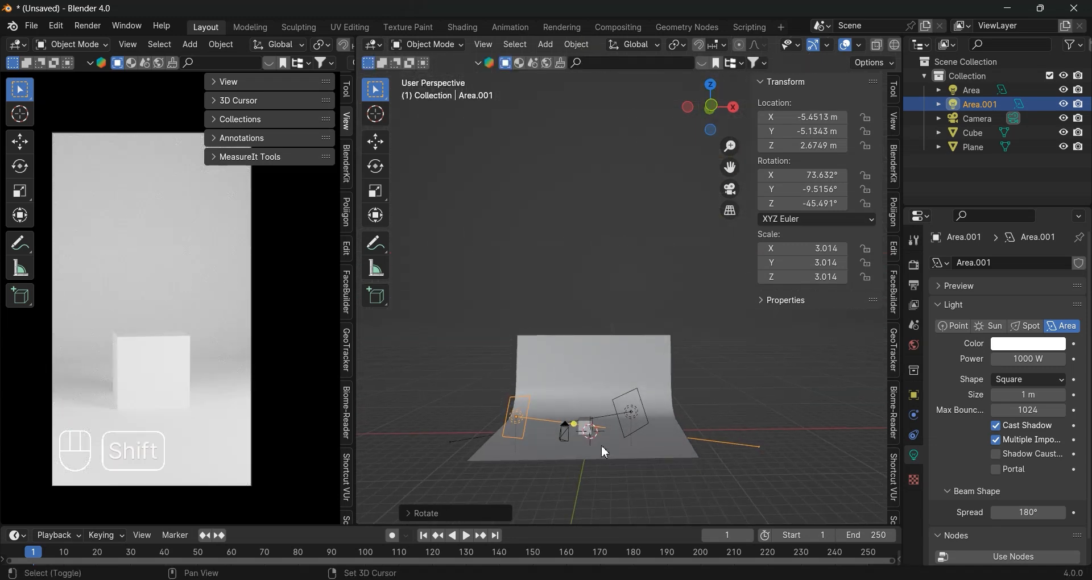
pyautogui.keyDown('shift'); pyautogui.moveTo(602, 444); pyautogui.dragTo(585, 394, button='middle'); pyautogui.keyUp('shift')
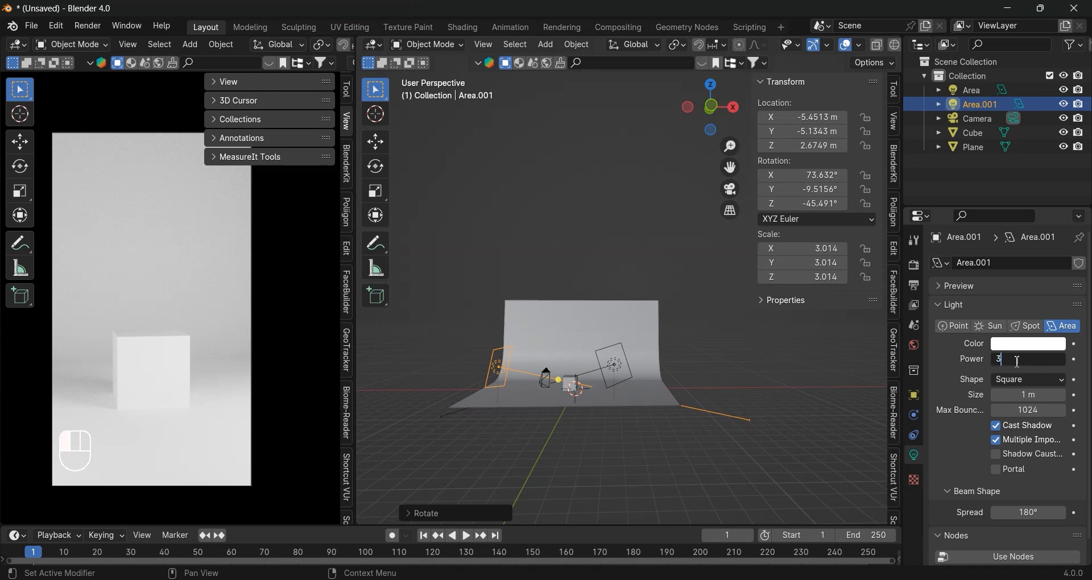
pyautogui.press('Return')
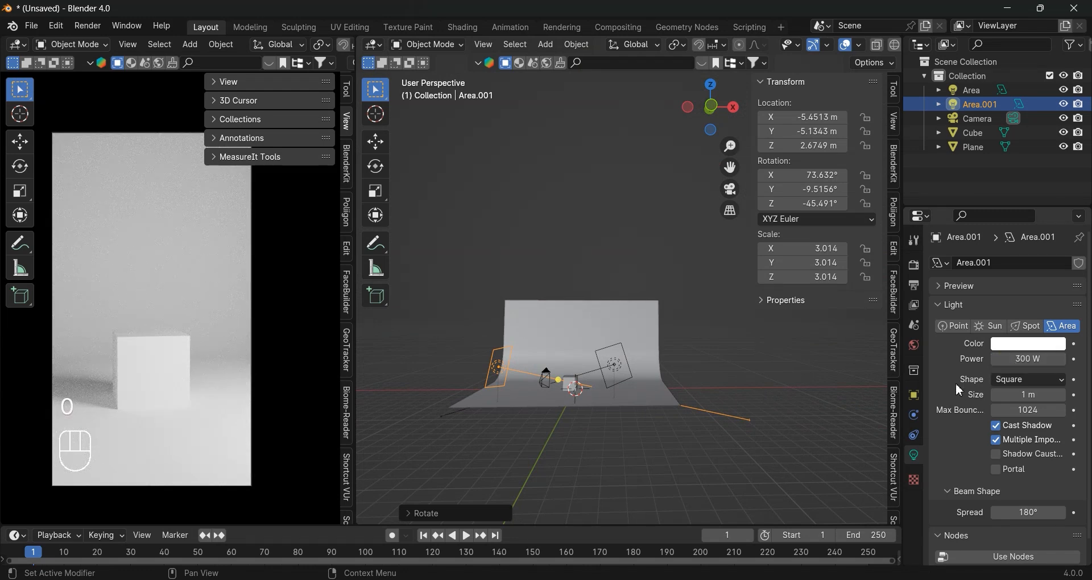
pyautogui.click(664, 233)
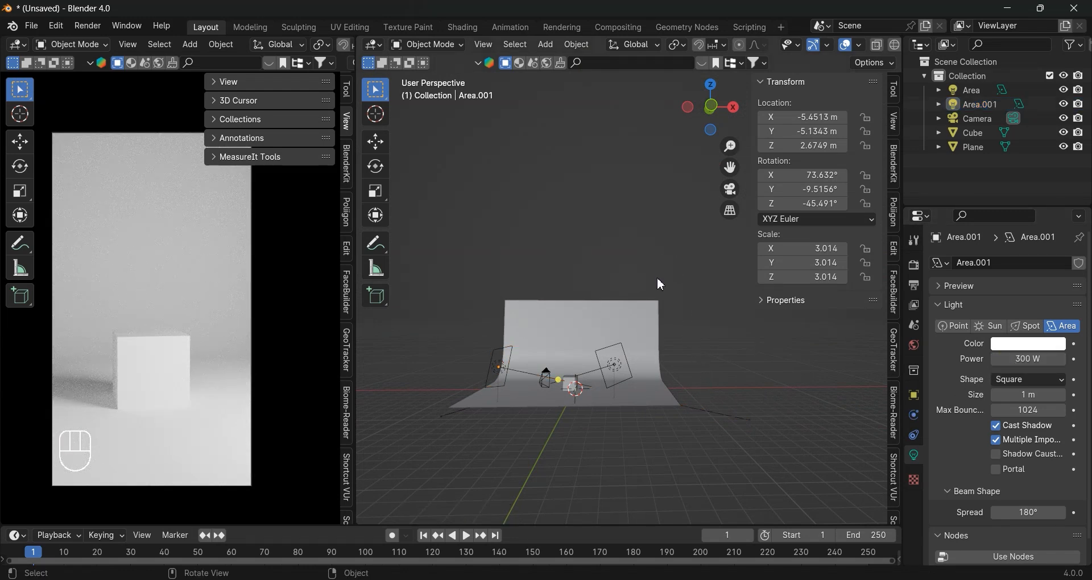
# - Rotate the cube about 16.56° around the Z axis
pyautogui.click(567, 384)
pyautogui.scroll(3, 567, 421)
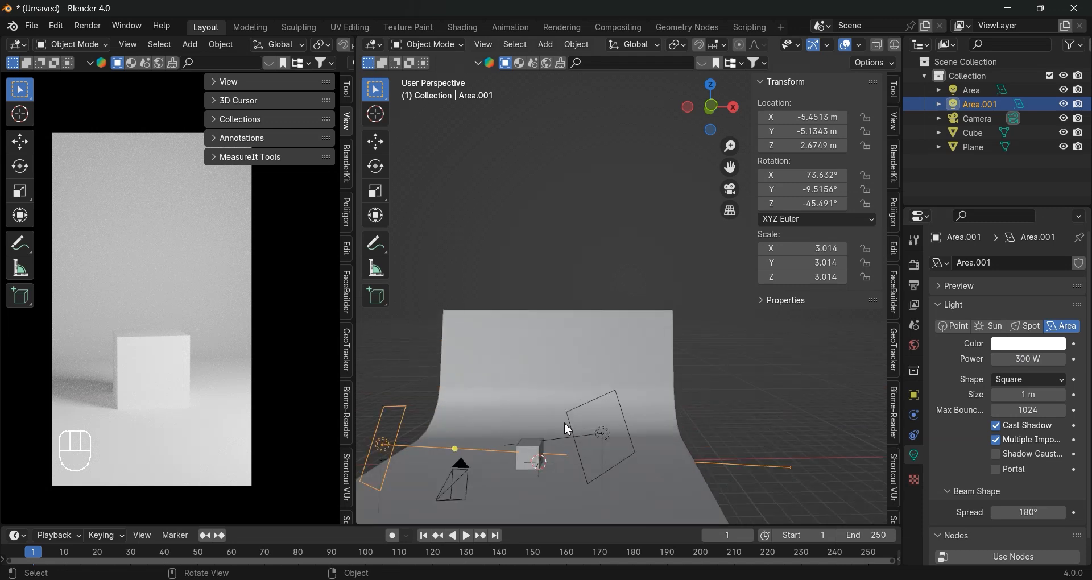
pyautogui.keyDown('shift'); pyautogui.moveTo(568, 429); pyautogui.dragTo(656, 326, button='middle'); pyautogui.keyUp('shift')
pyautogui.click(656, 327)
pyautogui.keyDown('shift'); pyautogui.moveTo(675, 403); pyautogui.dragTo(638, 378, button='middle'); pyautogui.keyUp('shift')
pyautogui.press('r')
pyautogui.press('z')
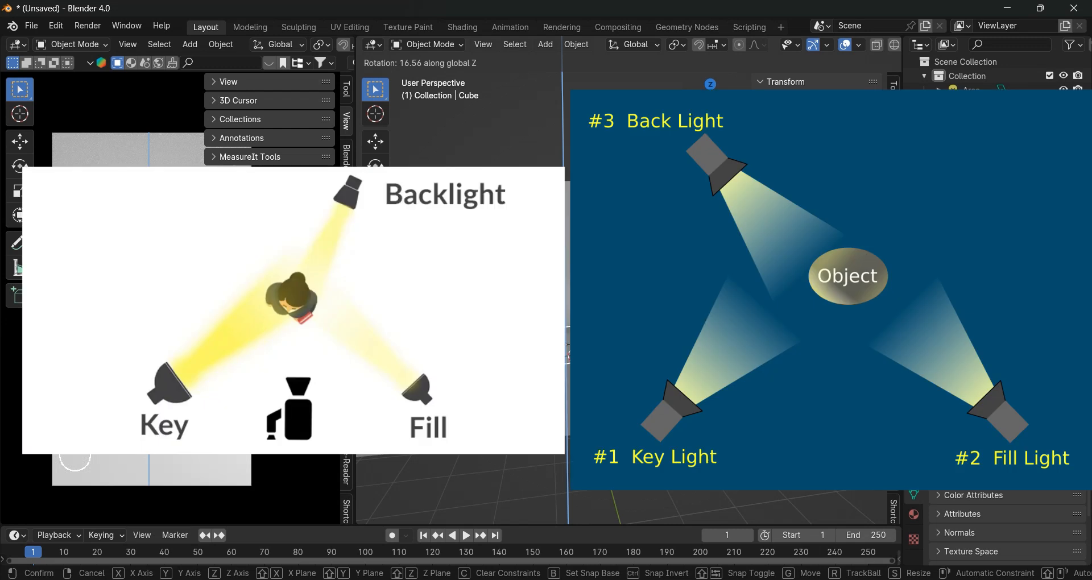
pyautogui.press('Return')
# - Lower the curved backdrop slightly beneath the cube, to about Z -0.0098 m, and deselect it
pyautogui.click(591, 256)
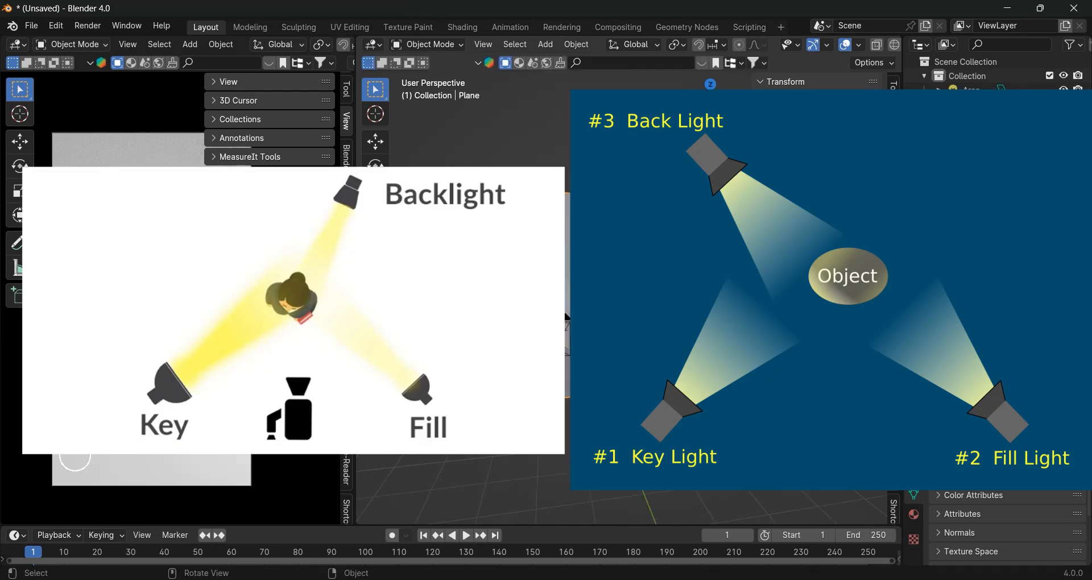
pyautogui.moveTo(626, 284); pyautogui.dragTo(683, 286, button='middle')
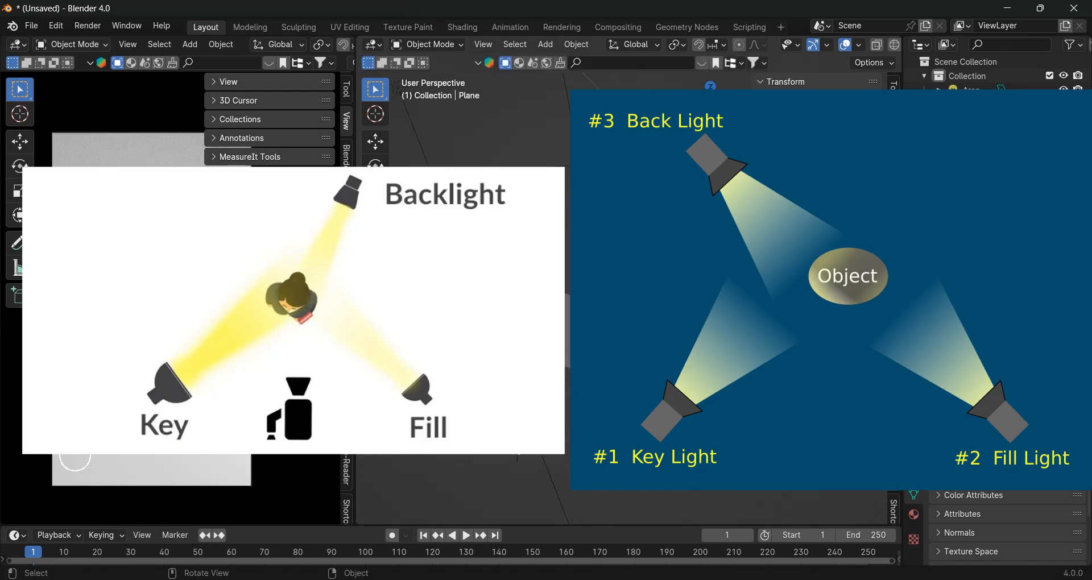
pyautogui.press('g')
pyautogui.press('z')
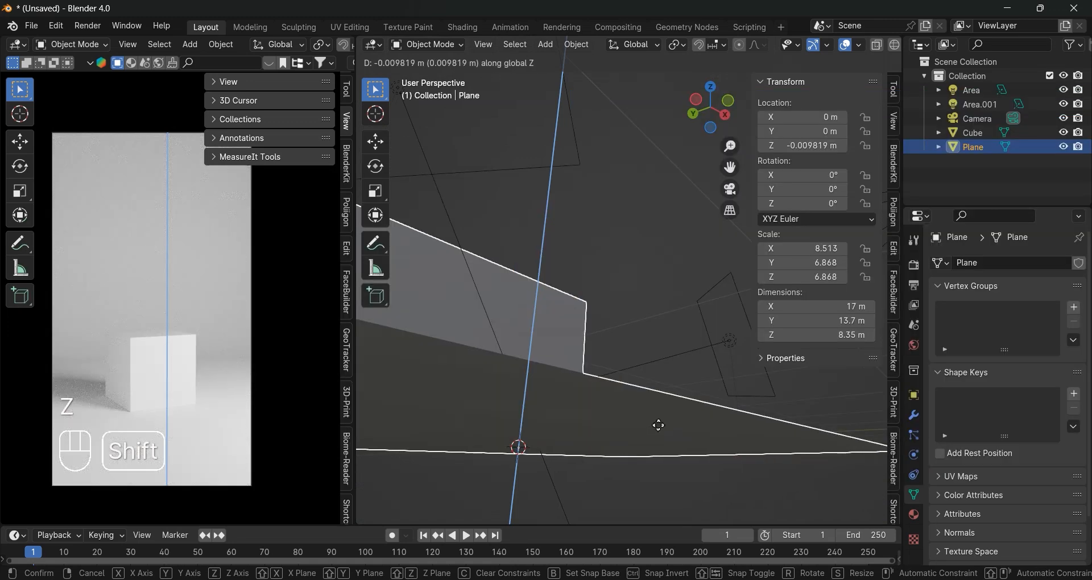
pyautogui.click(655, 398)
pyautogui.click(589, 311)
# - Add a mesh plane to the scene and raise it above the cube to about Z 3.87 m
pyautogui.moveTo(589, 310); pyautogui.dragTo(563, 352, button='middle')
pyautogui.scroll(-5, 531, 360)
pyautogui.moveTo(563, 353); pyautogui.dragTo(560, 372, button='middle')
pyautogui.keyDown('shift'); pyautogui.moveTo(625, 400); pyautogui.dragTo(584, 443, button='middle'); pyautogui.keyUp('shift')
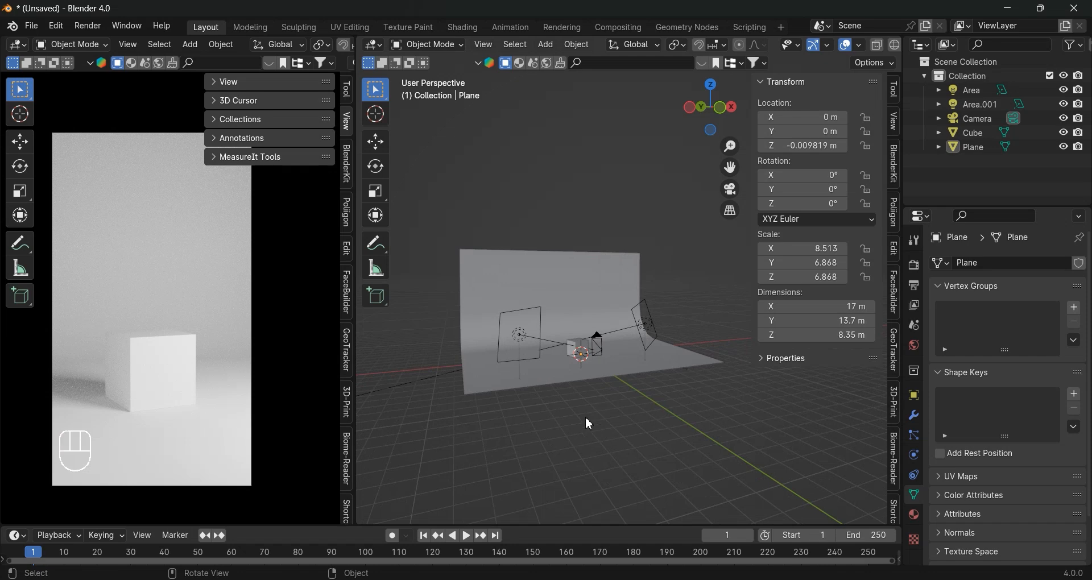
pyautogui.hotkey('shift', 'a')
pyautogui.moveTo(558, 244)
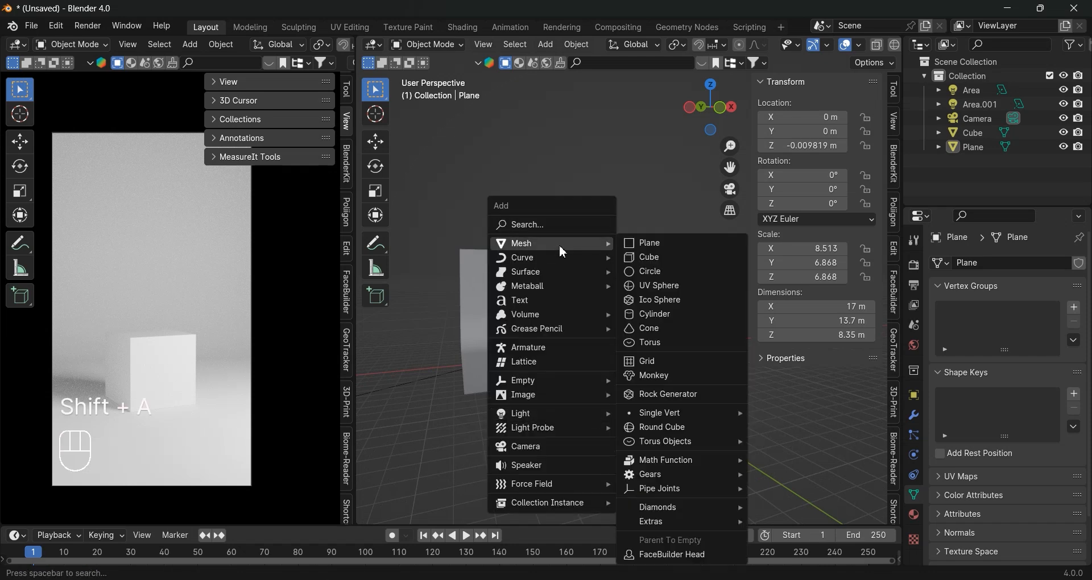
pyautogui.click(640, 244)
pyautogui.press('g')
pyautogui.press('z')
pyautogui.press('z')
pyautogui.press('z')
pyautogui.press('z')
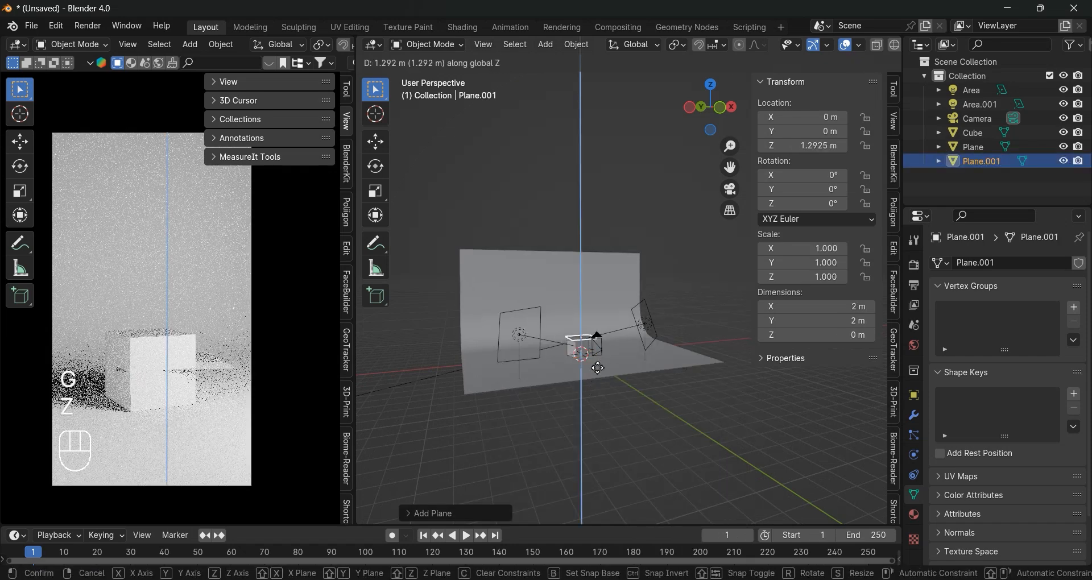
pyautogui.press('z')
pyautogui.press('z')
pyautogui.press('z')
pyautogui.press('z')
pyautogui.press('z')
pyautogui.press('z')
pyautogui.press('z')
pyautogui.press('z')
pyautogui.press('z')
pyautogui.press('z')
pyautogui.press('z')
pyautogui.press('z')
pyautogui.press('z')
pyautogui.click(598, 348)
# - Rotate the raised plane about 17.6° around the Z axis, working in the top view
pyautogui.press('KP_7')
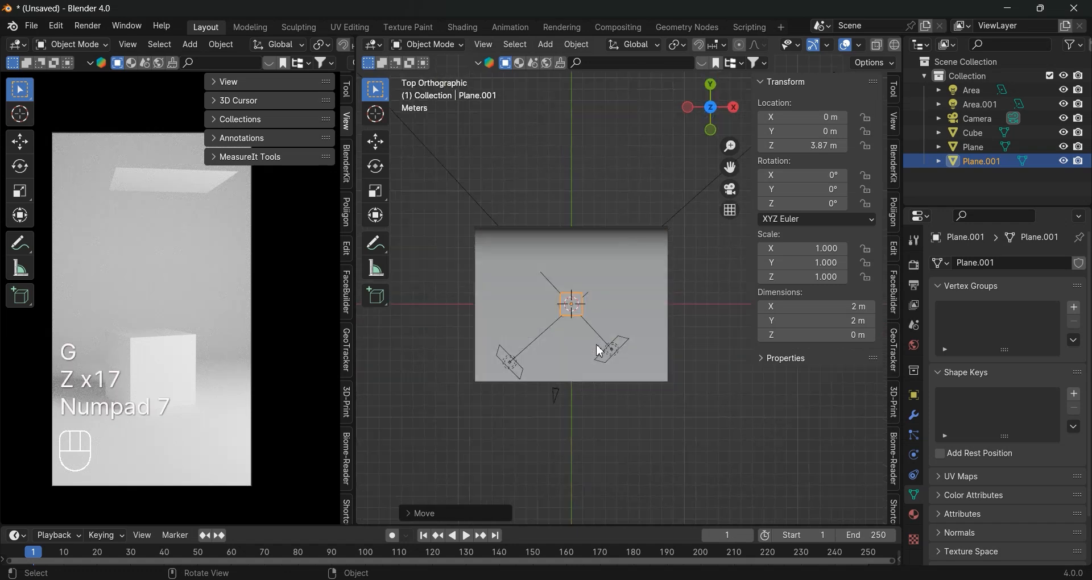
pyautogui.press('r')
pyautogui.press('z')
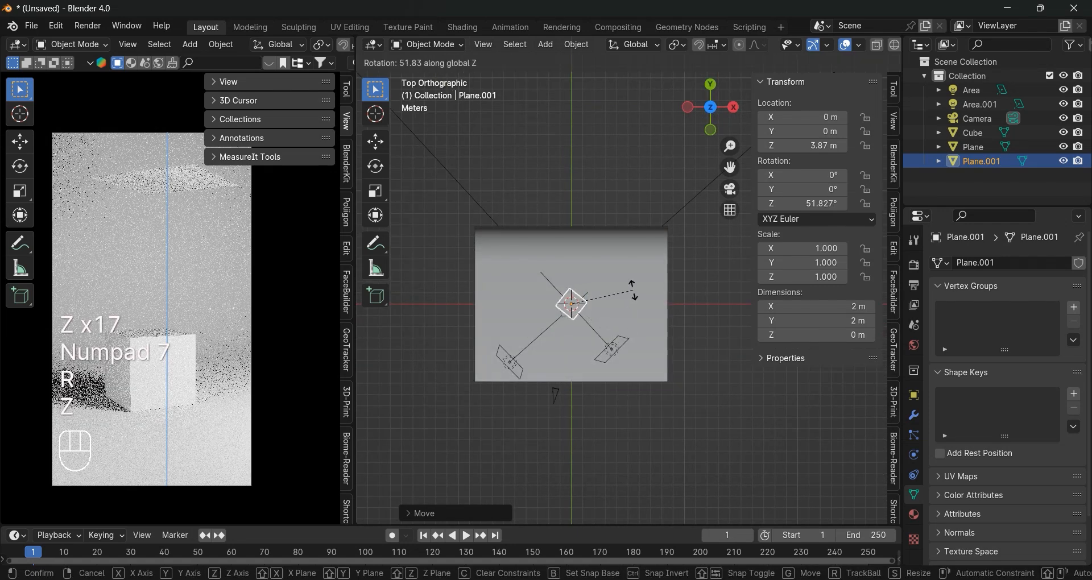
pyautogui.click(628, 333)
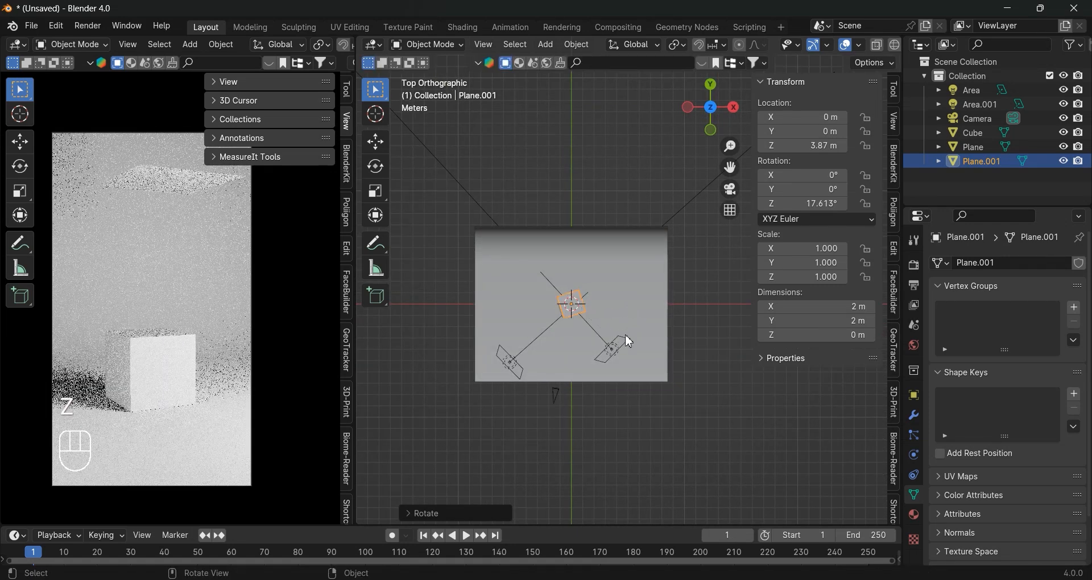
# - Scale the raised plane to about 1.126 and center it over the cube at about X -0.25 m, Y -0.10 m
pyautogui.press('s')
pyautogui.press('s')
pyautogui.press('s')
pyautogui.press('s')
pyautogui.press('s')
pyautogui.press('s')
pyautogui.press('s')
pyautogui.click(595, 343)
pyautogui.press('g')
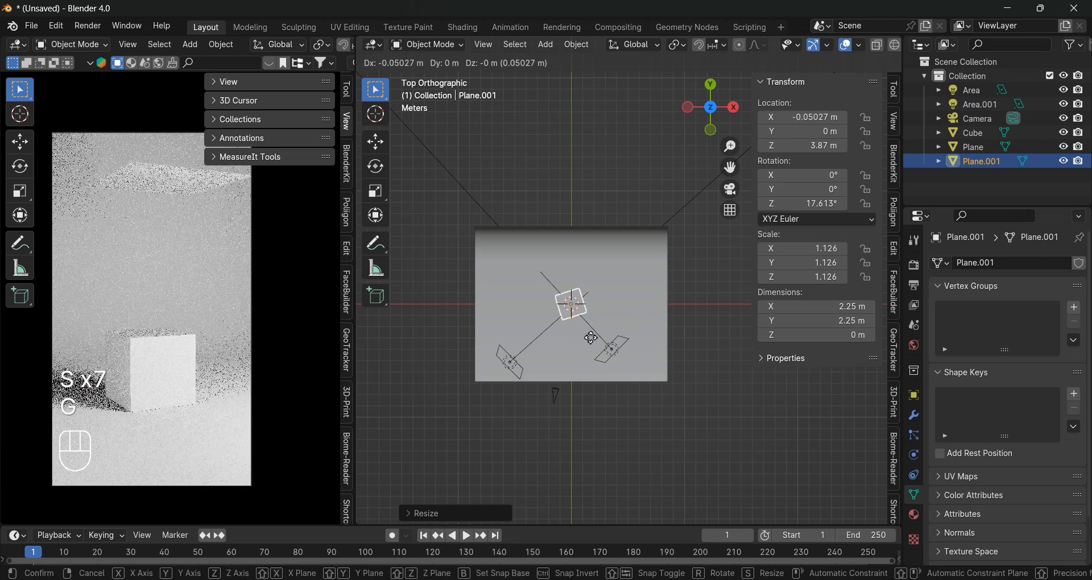
pyautogui.click(573, 352)
pyautogui.moveTo(563, 379); pyautogui.dragTo(677, 310, button='middle')
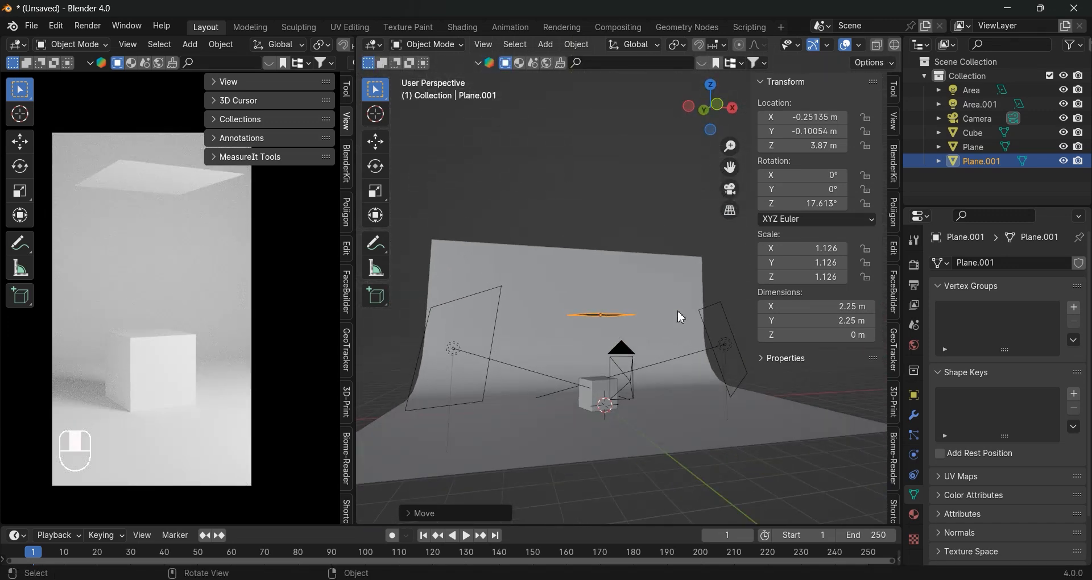
# - Rename the raised plane as cloth
pyautogui.doubleClick(979, 160)
pyautogui.write('clot')
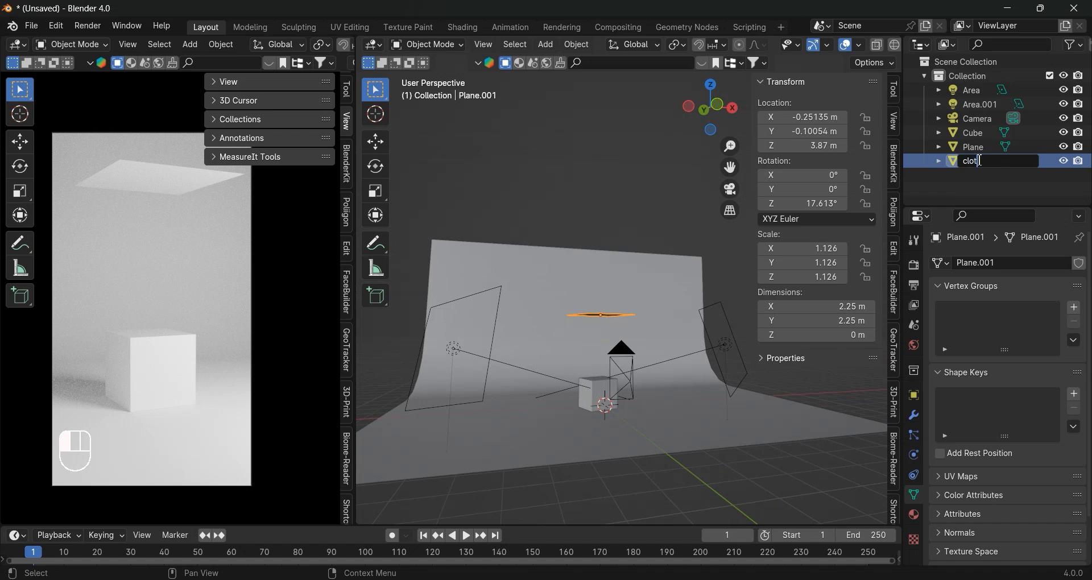
pyautogui.write('h')
pyautogui.press('Return')
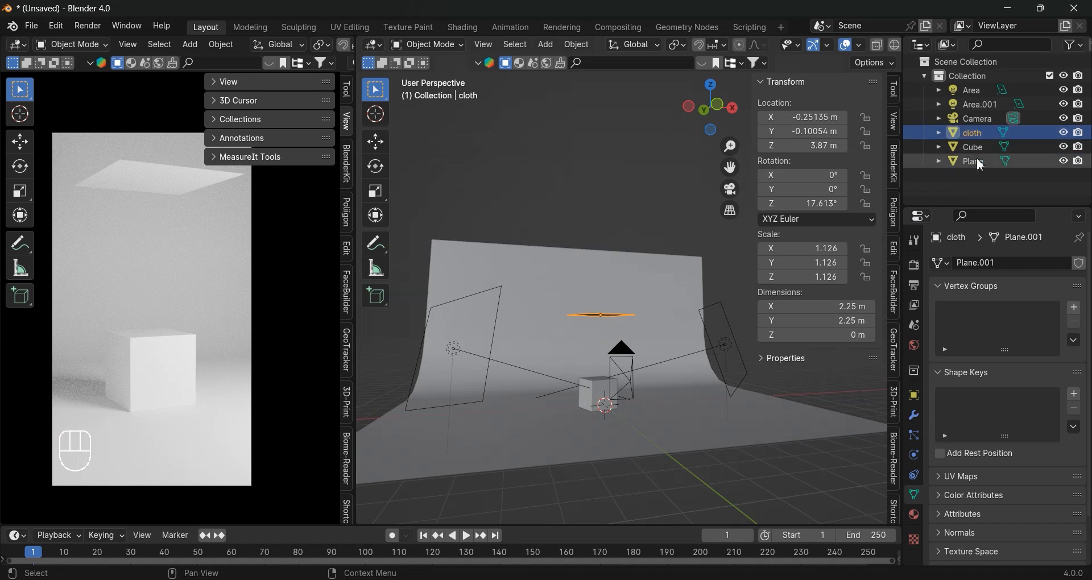
# - Rename the cube as box
pyautogui.click(594, 396)
pyautogui.doubleClick(972, 146)
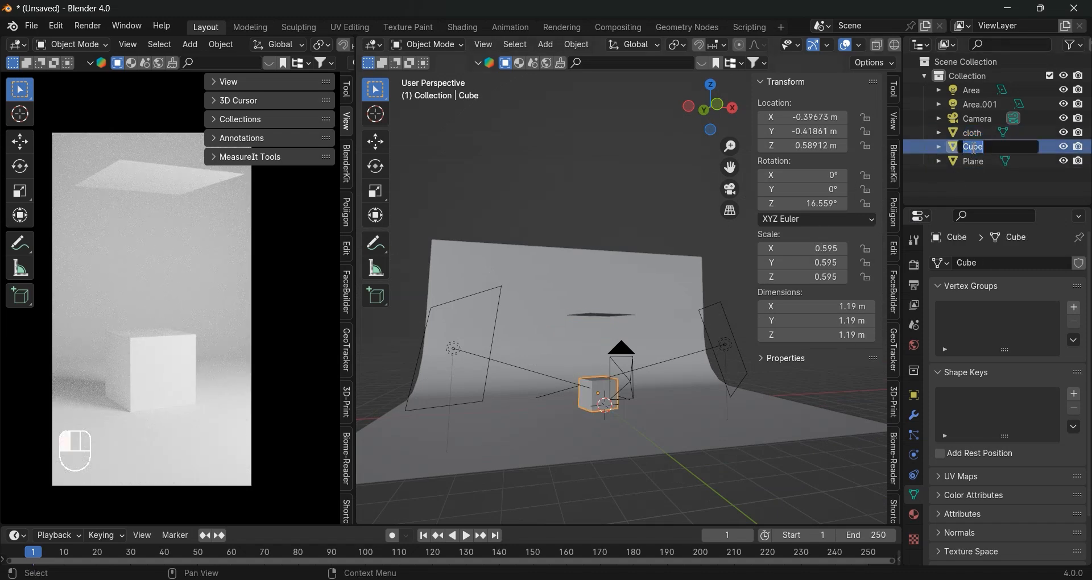
pyautogui.write('box')
pyautogui.press('Return')
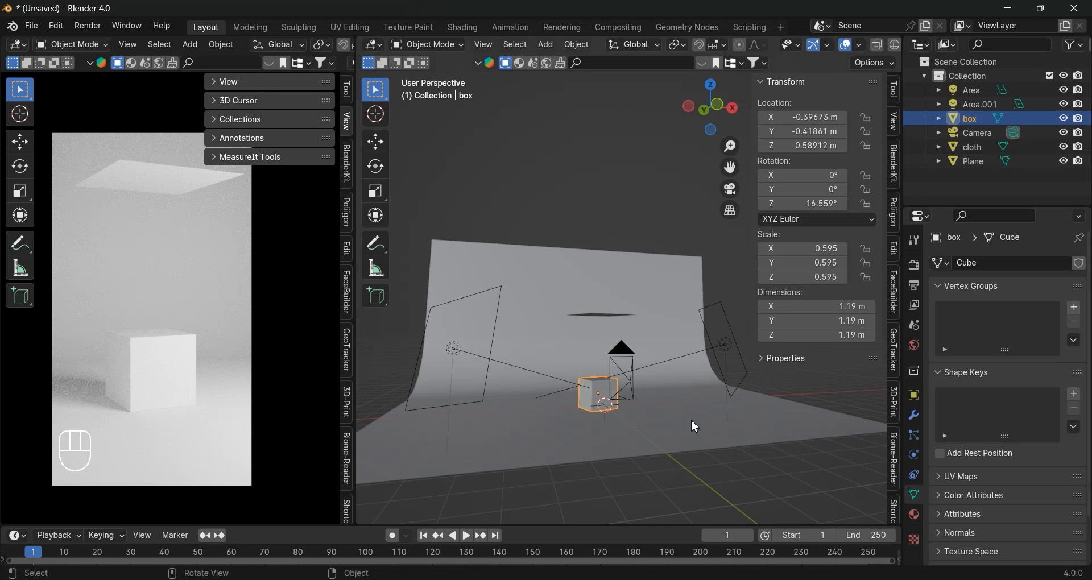
# - Rename the curved backdrop plane as ground and deselect it
pyautogui.click(976, 163)
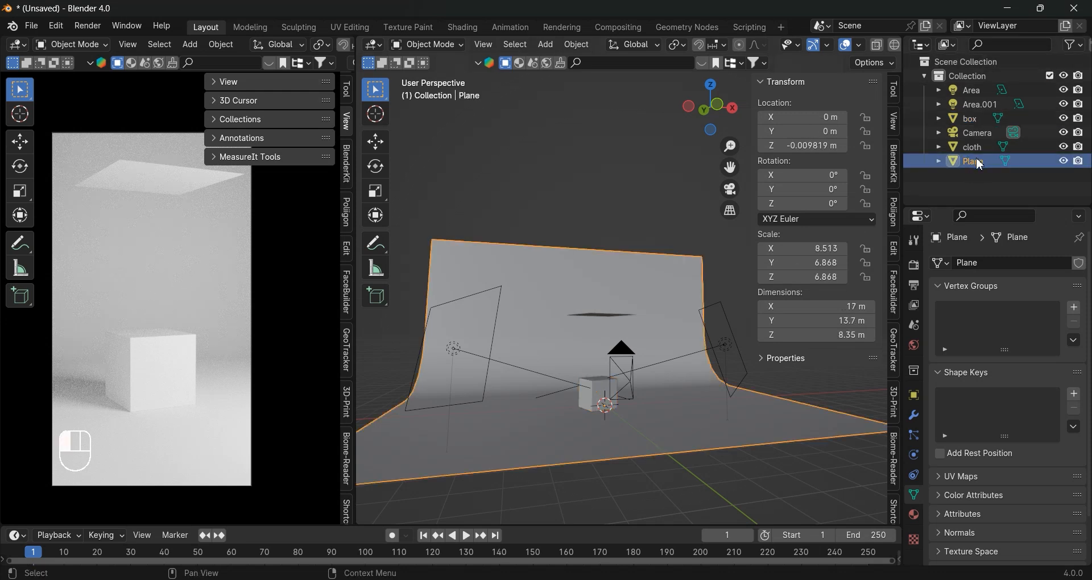
pyautogui.doubleClick(975, 160)
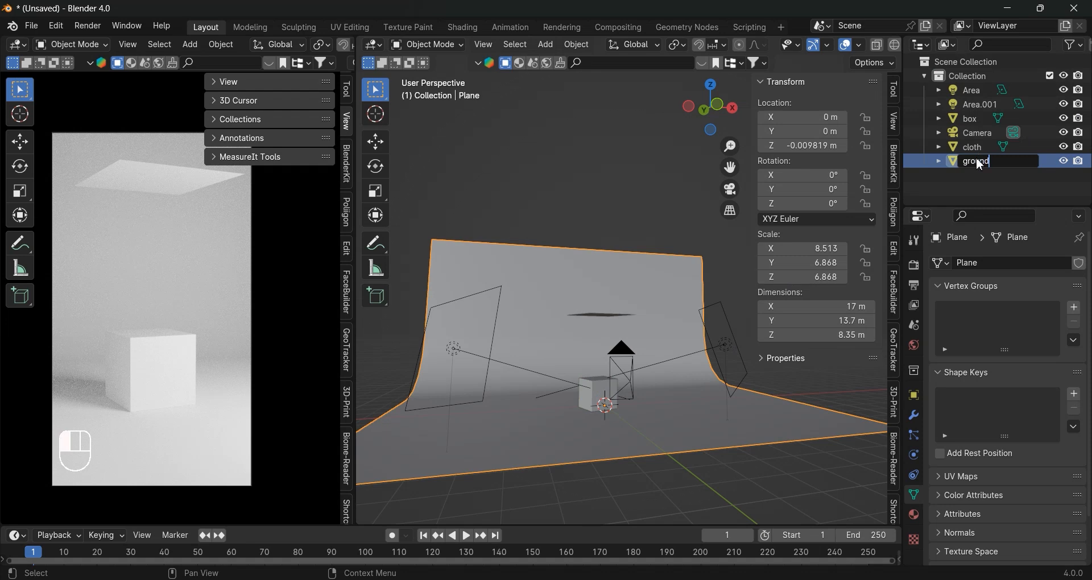
pyautogui.press('Return')
pyautogui.click(772, 498)
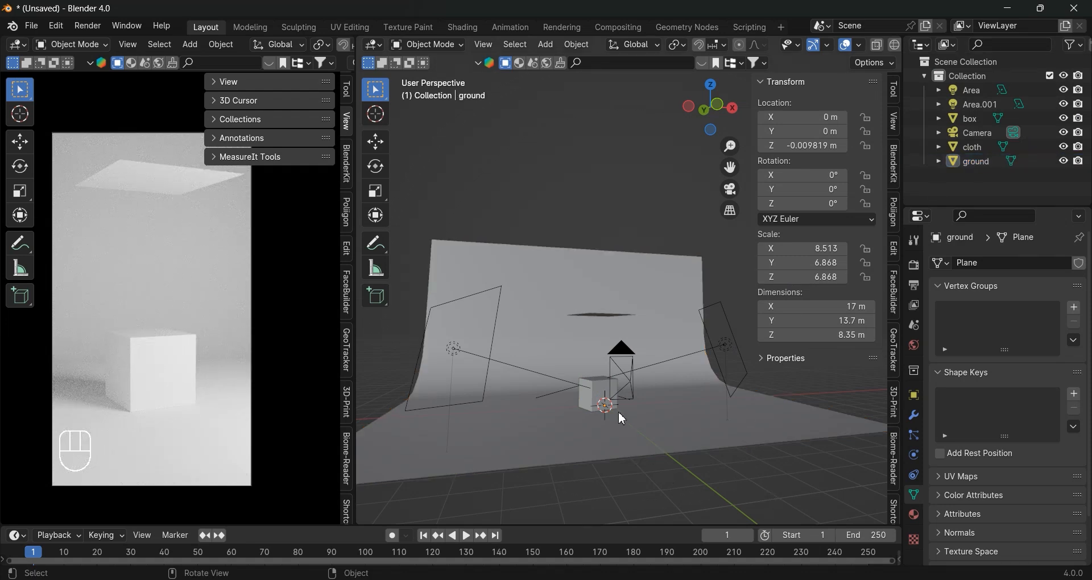
# - Scale the cloth plane up to about 1.206, making it about 2.41 m wide
pyautogui.click(604, 315)
pyautogui.moveTo(608, 421)
pyautogui.mouseDown(button='middle')
pyautogui.moveTo(637, 398)
pyautogui.moveTo(670, 407)
pyautogui.moveTo(624, 430)
pyautogui.mouseUp(button='middle')
pyautogui.press('s')
pyautogui.click(626, 346)
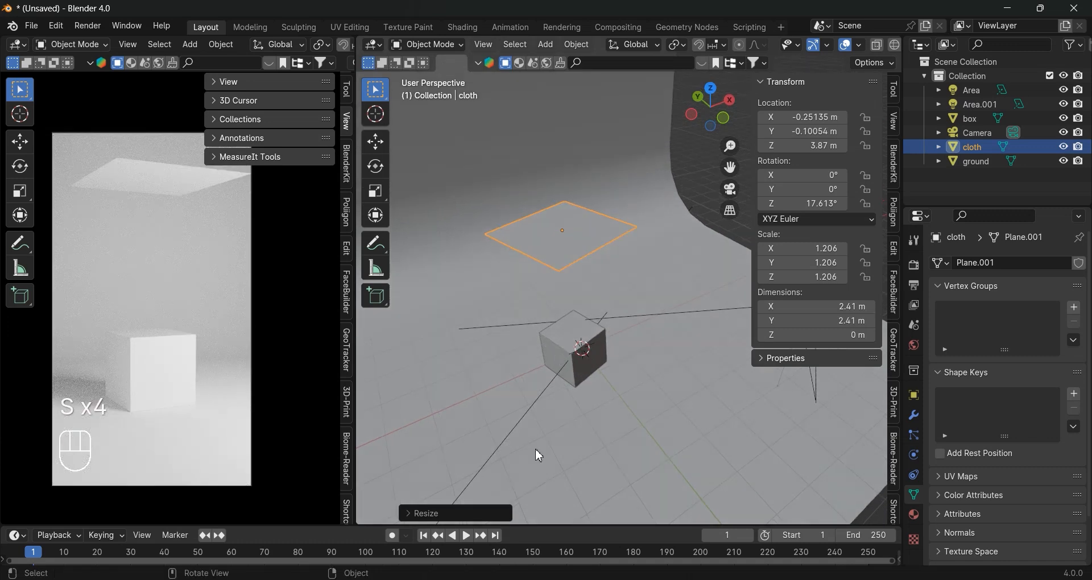
# - Enlarge the timeline area below the viewports
pyautogui.moveTo(547, 524); pyautogui.dragTo(549, 467)
pyautogui.scroll(-5, 553, 329)
pyautogui.moveTo(554, 329); pyautogui.dragTo(556, 273, button='middle')
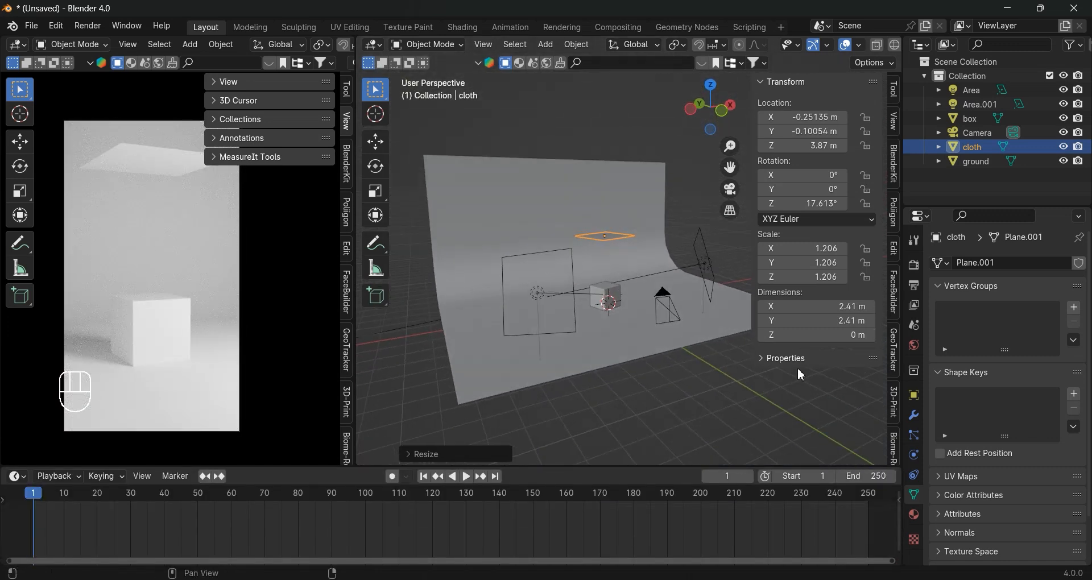
# - Add Cloth physics to the cloth plane and expand the simulation's Shape settings
pyautogui.click(914, 456)
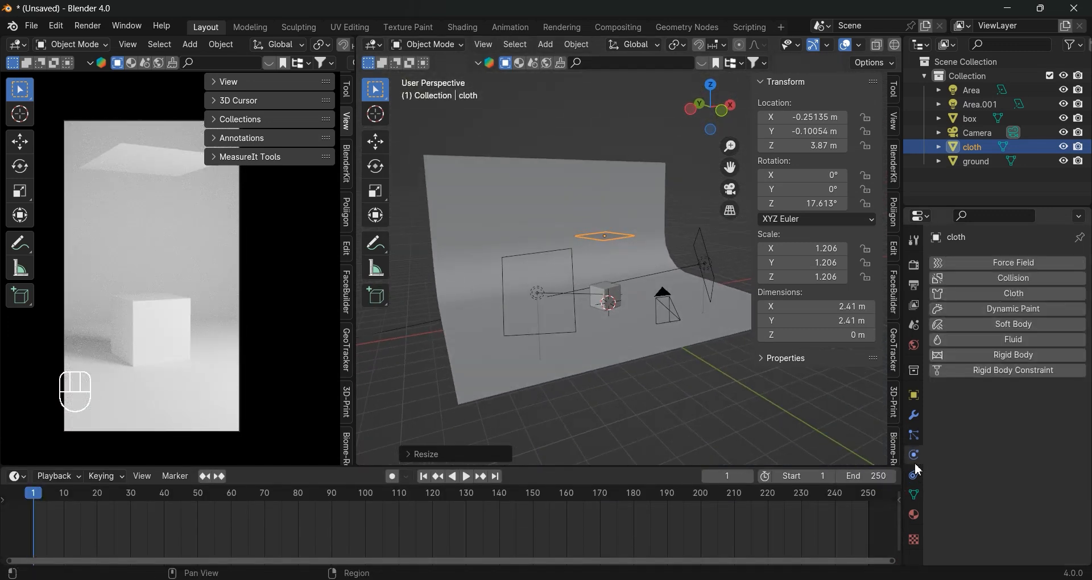
pyautogui.click(1005, 293)
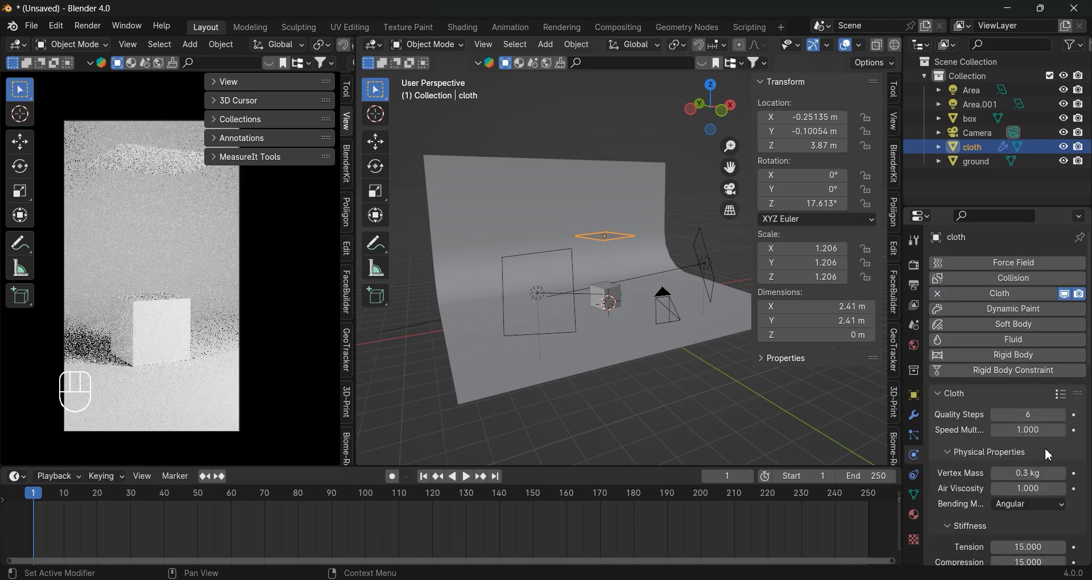
pyautogui.scroll(-12, 1049, 455)
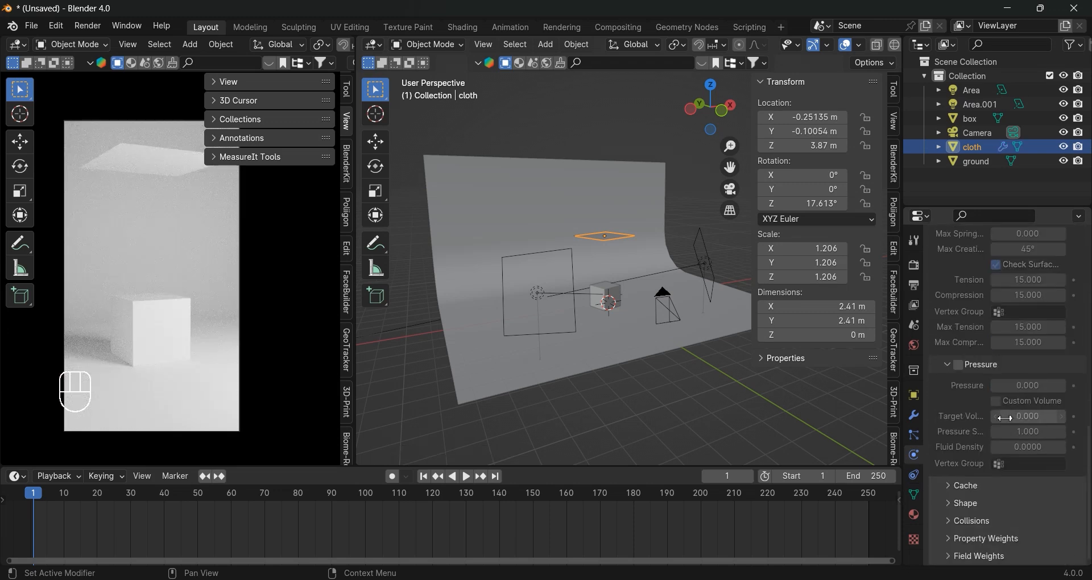
pyautogui.click(974, 504)
pyautogui.scroll(-5, 973, 504)
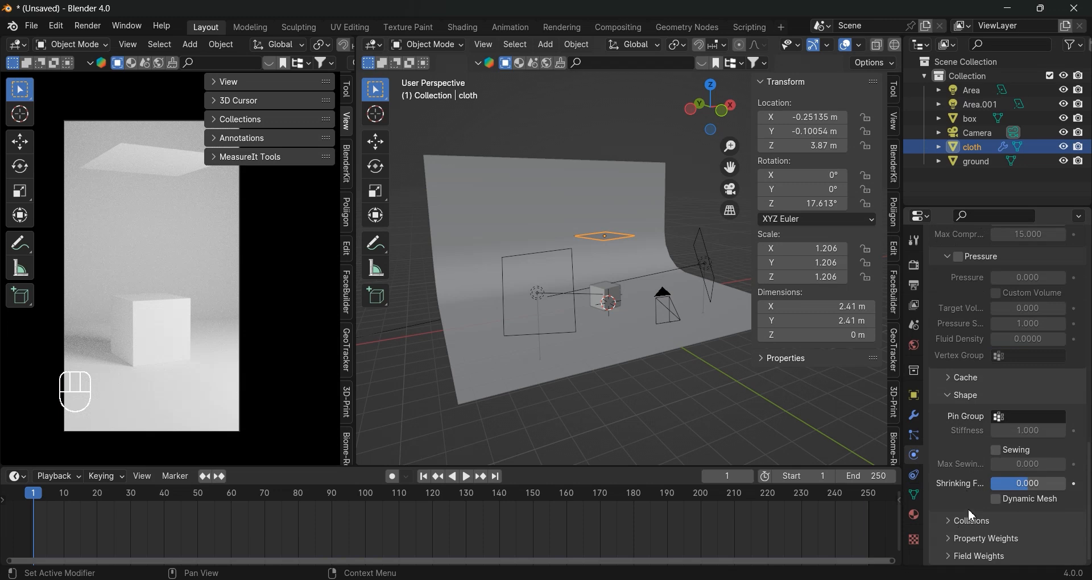
# - Set the cloth's collision quality to 4 and enable Self Collisions
pyautogui.click(974, 521)
pyautogui.scroll(-4, 974, 516)
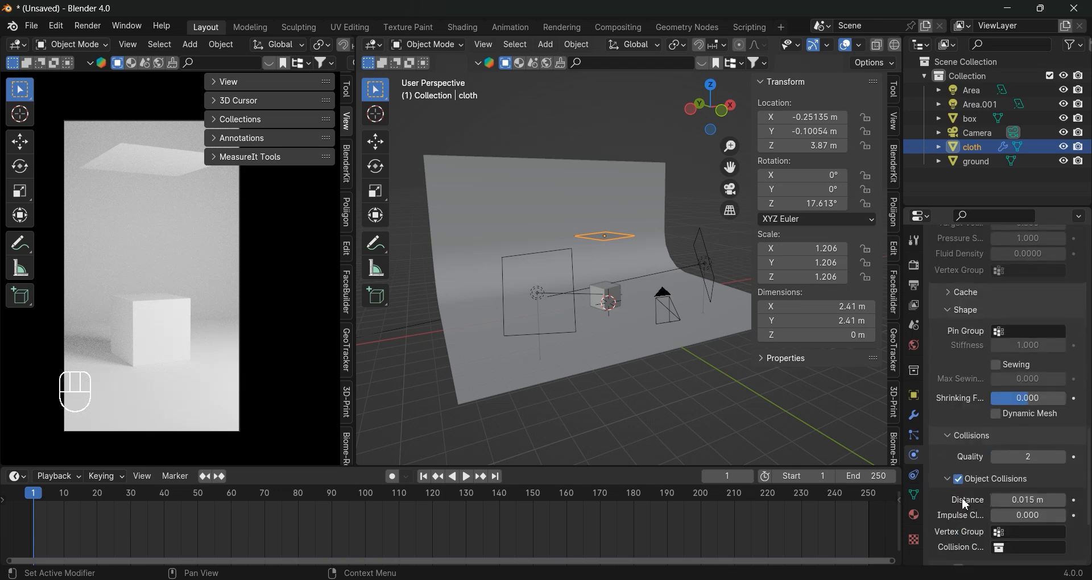
pyautogui.scroll(-1, 965, 504)
pyautogui.click(1066, 429)
pyautogui.click(1066, 430)
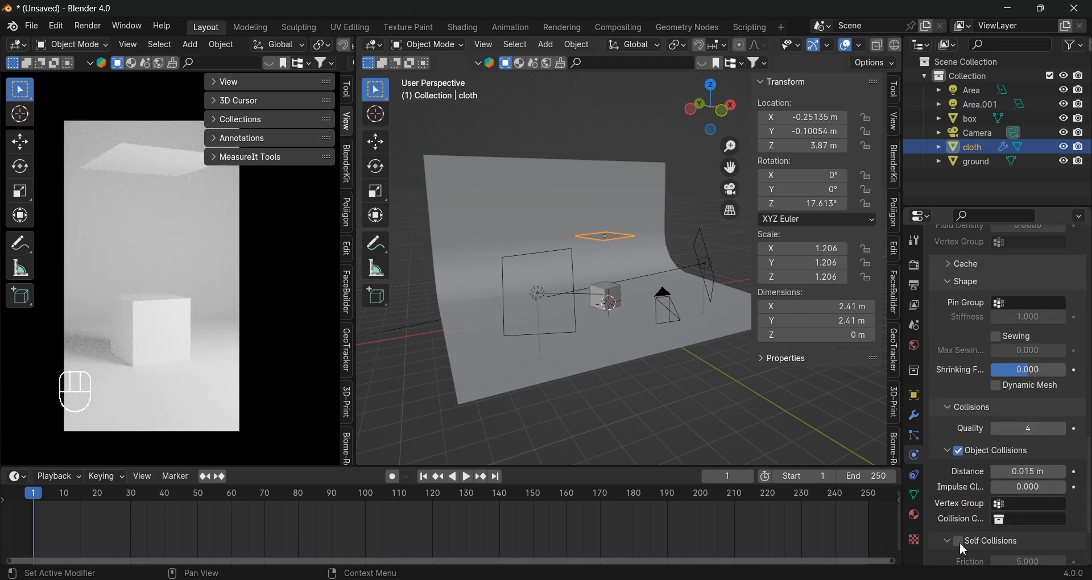
pyautogui.scroll(-1, 960, 541)
pyautogui.click(961, 510)
pyautogui.scroll(-2, 961, 484)
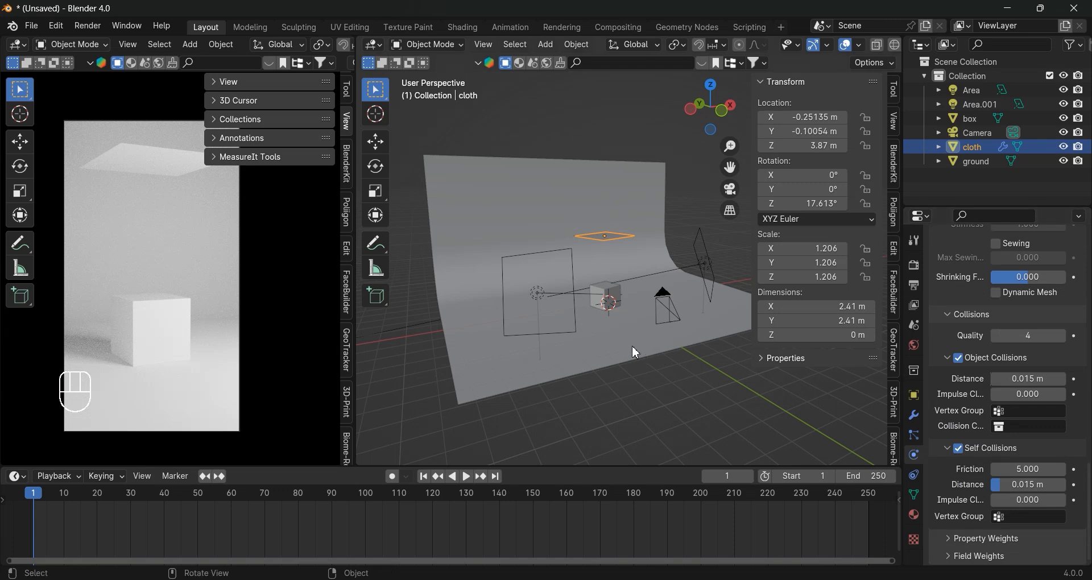
# - Play the animation to check how the cloth falls, and stop the playback
pyautogui.press('space')
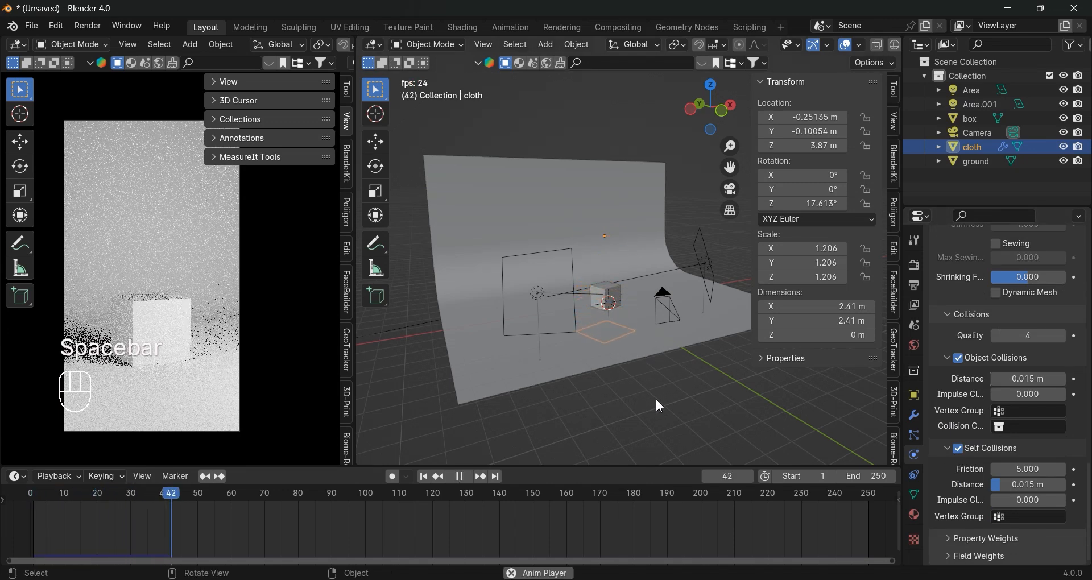
pyautogui.press('space')
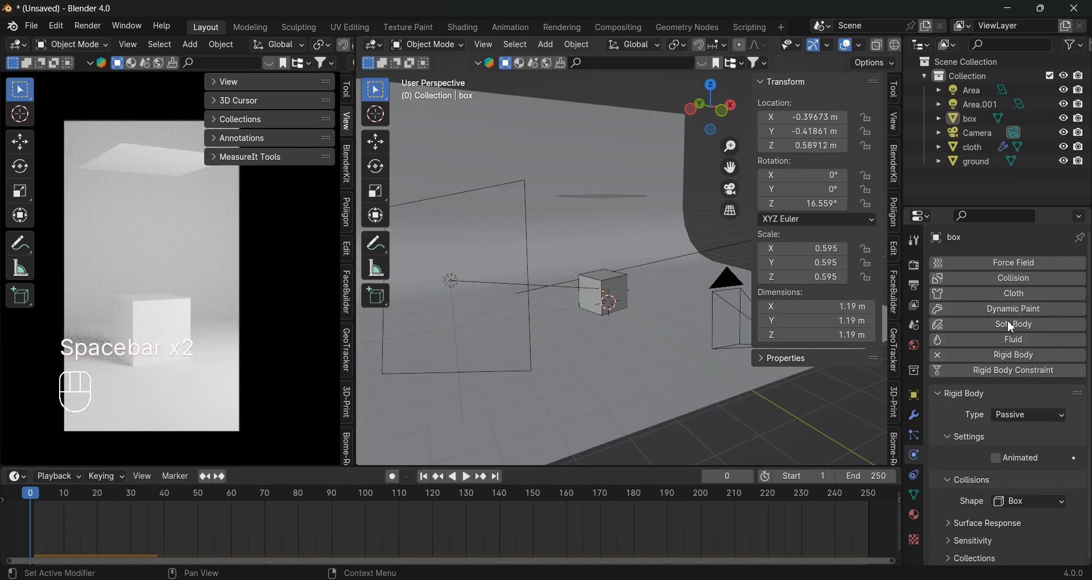
# - Remove the Rigid Body physics from the box and add Collision physics instead
pyautogui.click(1016, 355)
pyautogui.click(993, 278)
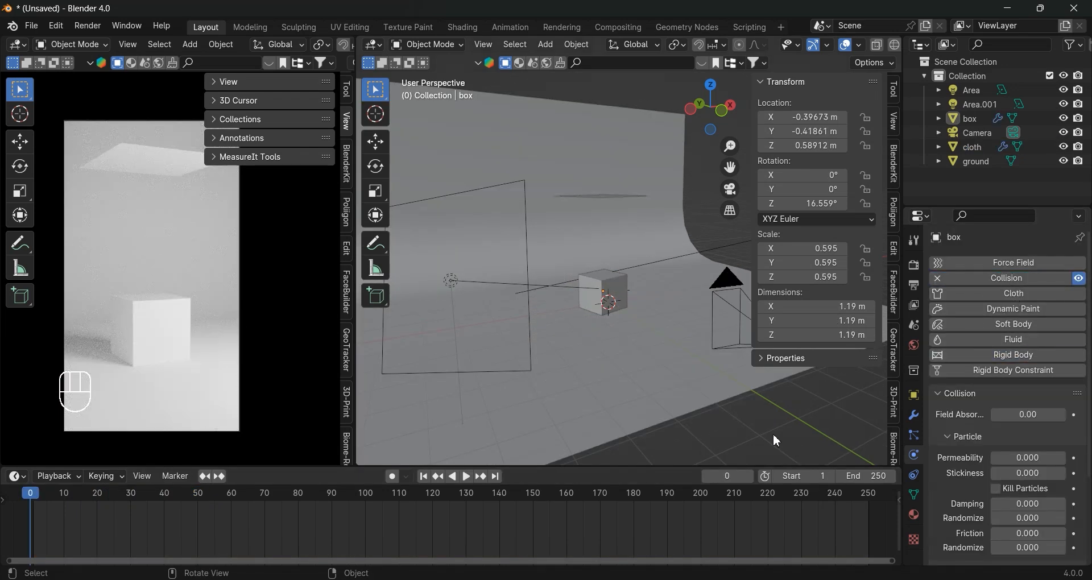
# - Play the simulation to check the cloth against the box, and return the timeline to frame 0
pyautogui.press('space')
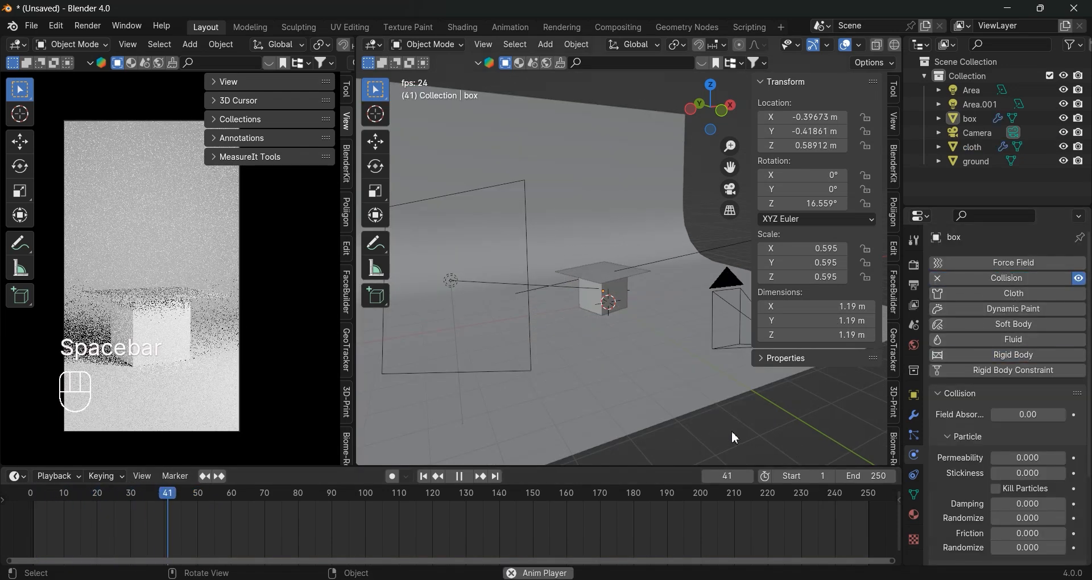
pyautogui.press('space')
pyautogui.moveTo(178, 501); pyautogui.dragTo(30, 500)
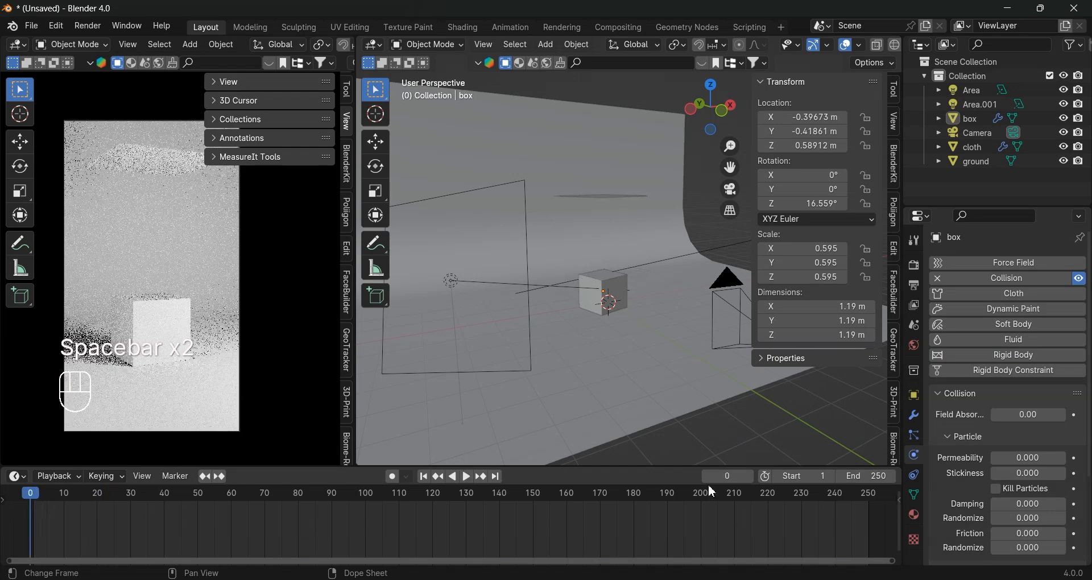
# - Add Collision physics to the ground, play the simulation to check the falling cloth, and return the timeline to frame 0
pyautogui.click(604, 330)
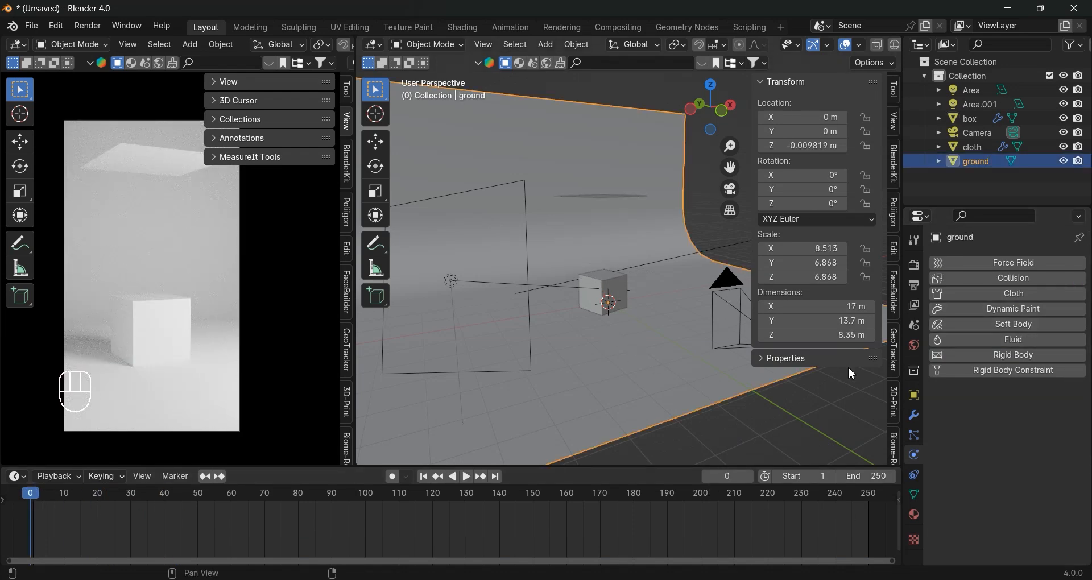
pyautogui.moveTo(509, 413); pyautogui.dragTo(543, 342, button='middle')
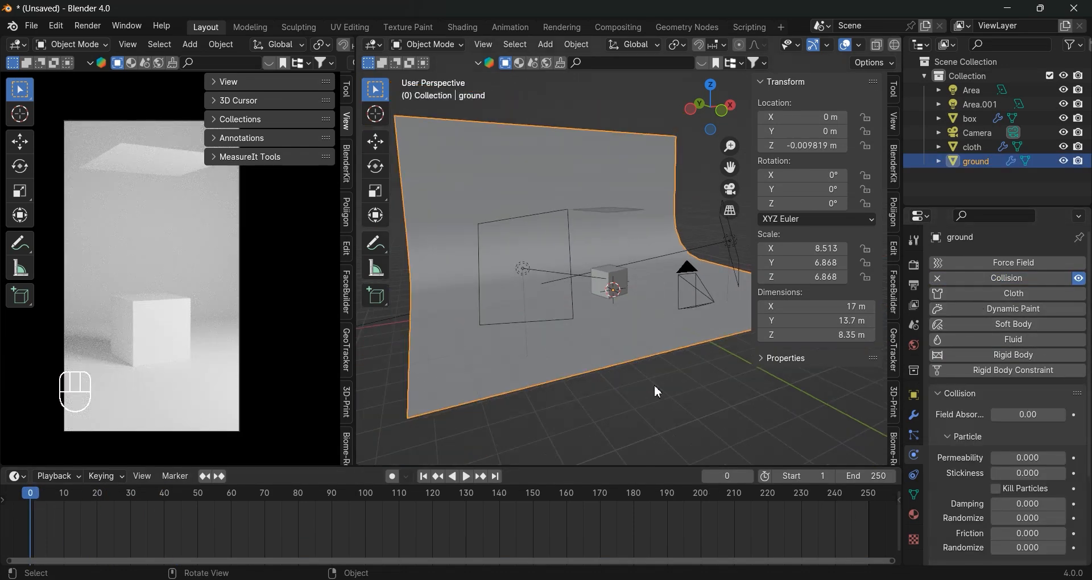
pyautogui.press('space')
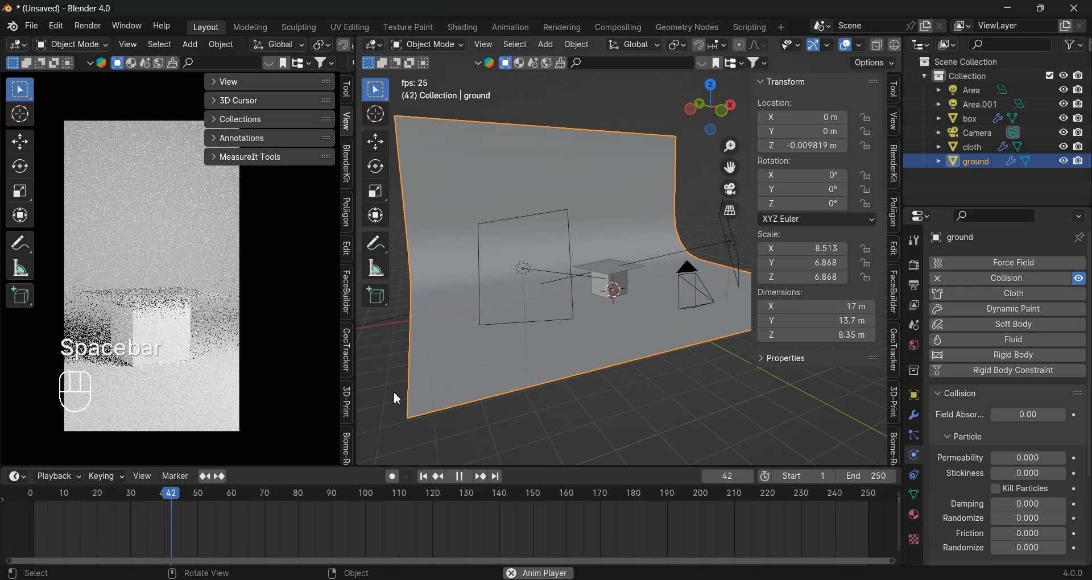
pyautogui.press('space')
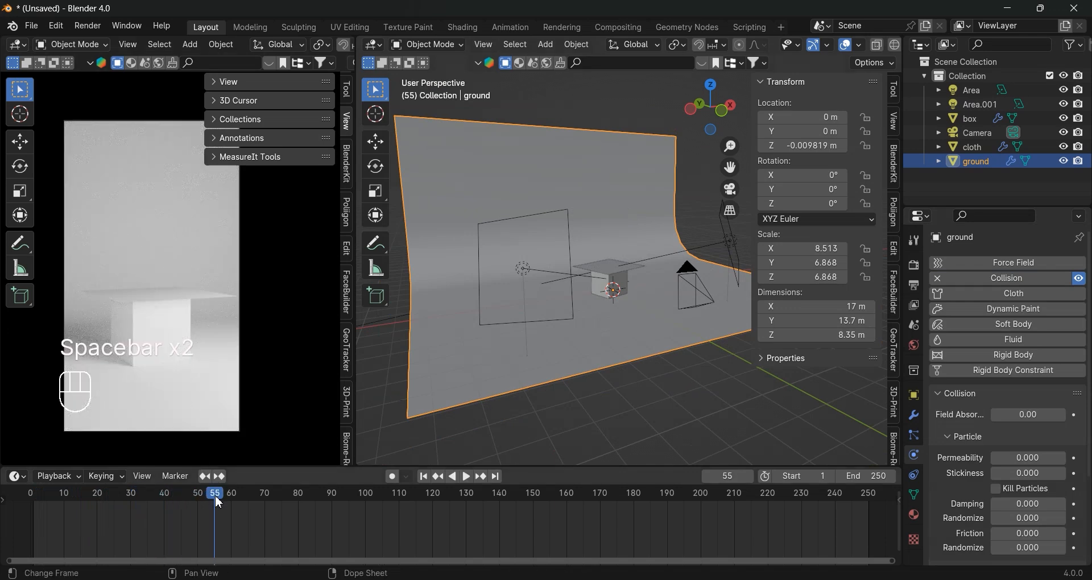
pyautogui.moveTo(216, 497); pyautogui.dragTo(30, 499)
# - Switch the camera viewport to Solid shading, enable Cavity, and choose the white studio light sphere
pyautogui.scroll(3, 604, 220)
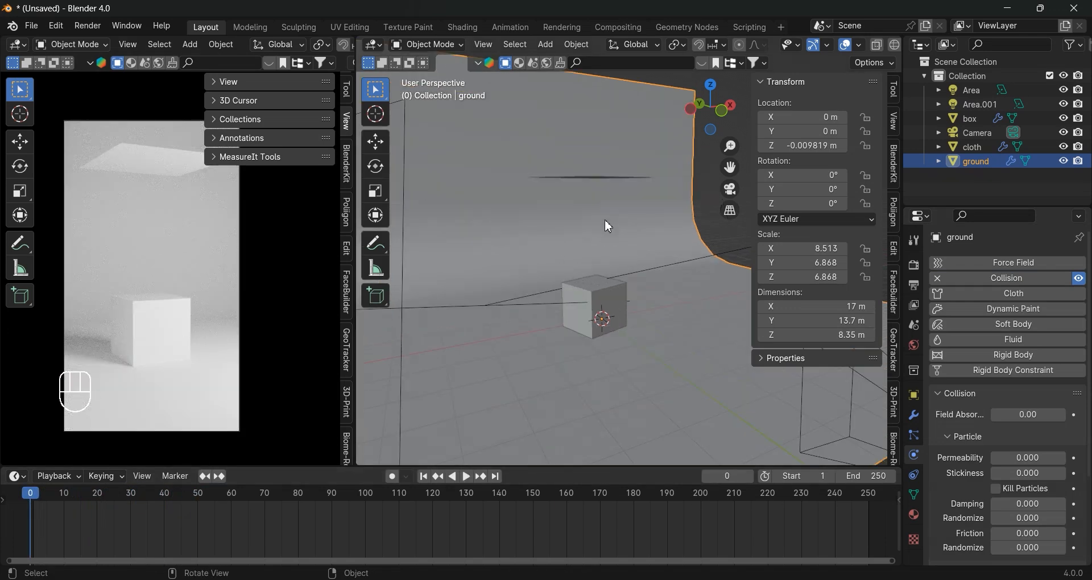
pyautogui.moveTo(605, 220); pyautogui.dragTo(322, 325, button='middle')
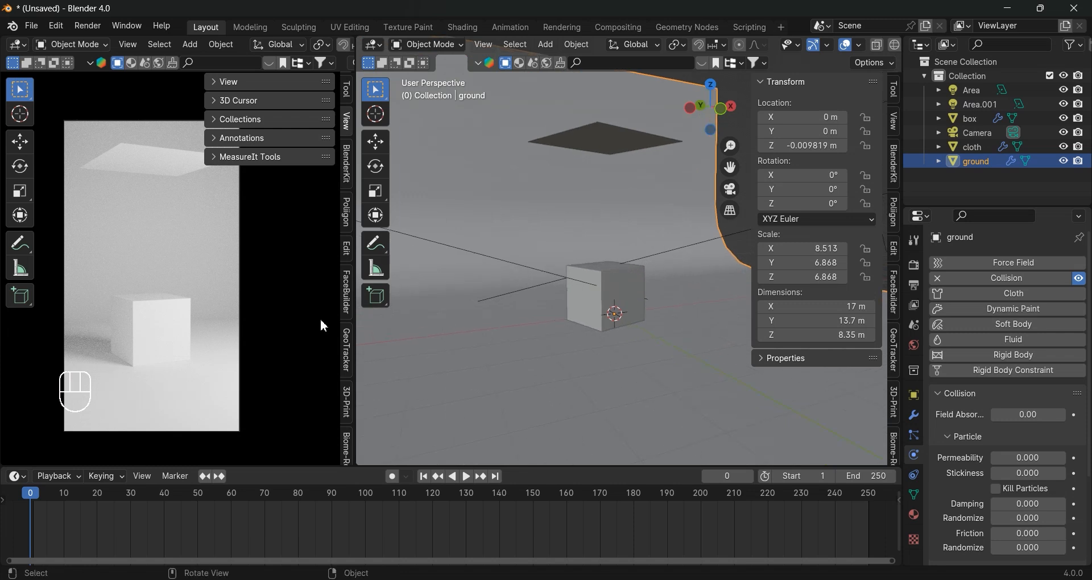
pyautogui.press('z')
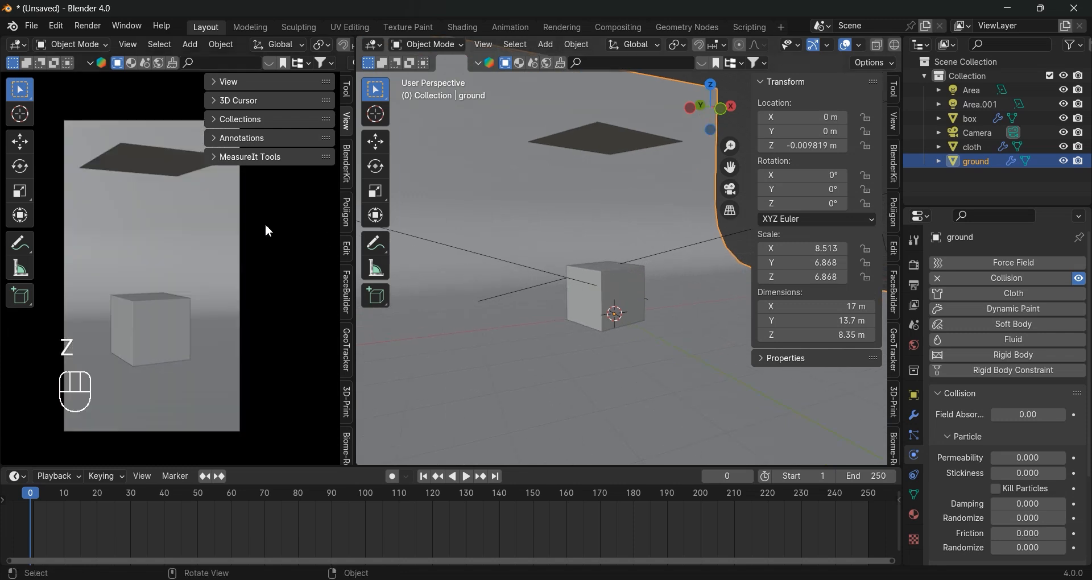
pyautogui.moveTo(359, 78); pyautogui.dragTo(682, 77)
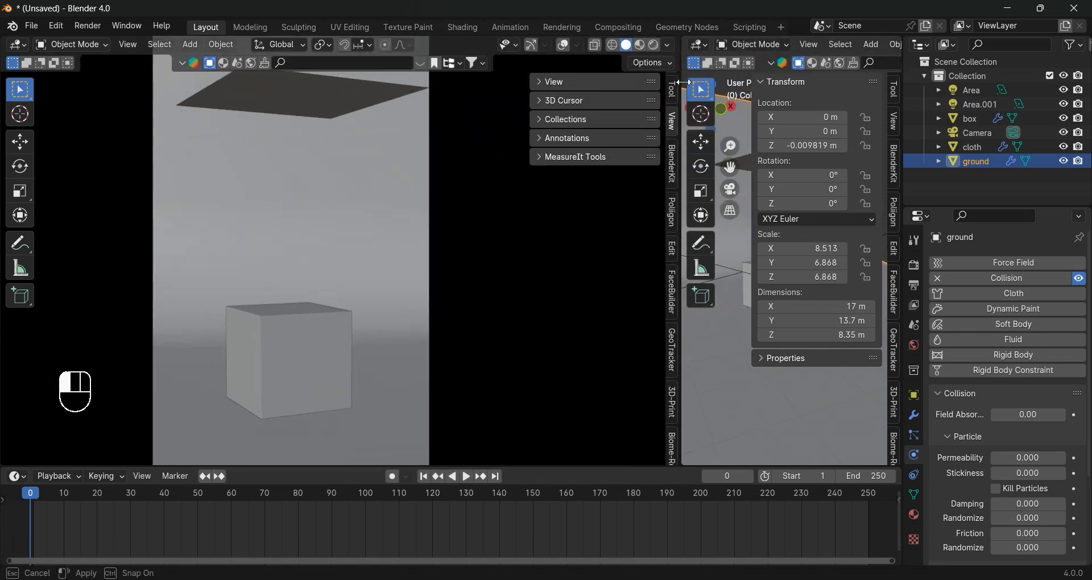
pyautogui.click(670, 45)
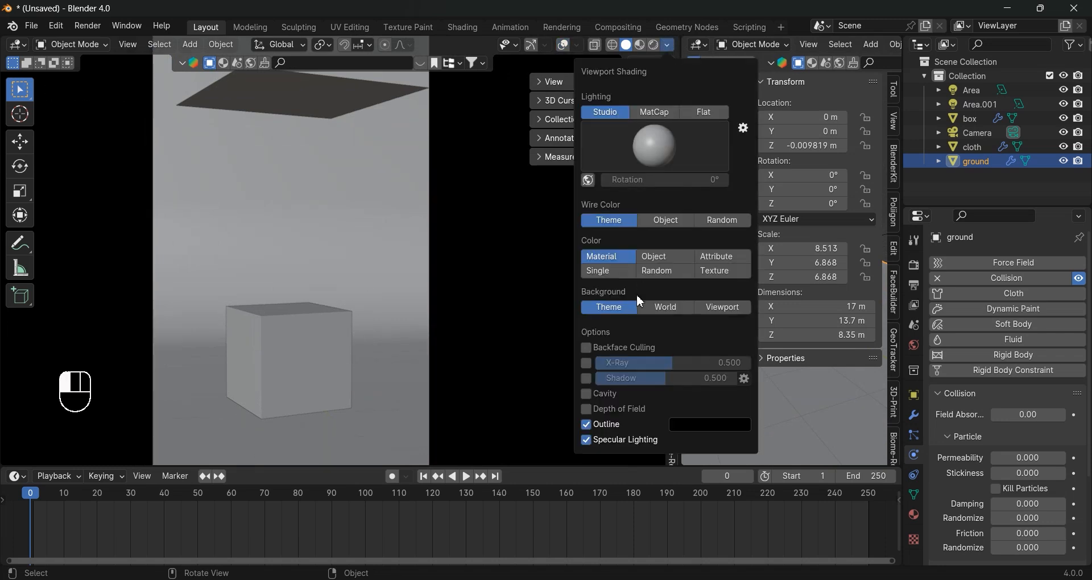
pyautogui.click(595, 394)
pyautogui.click(638, 141)
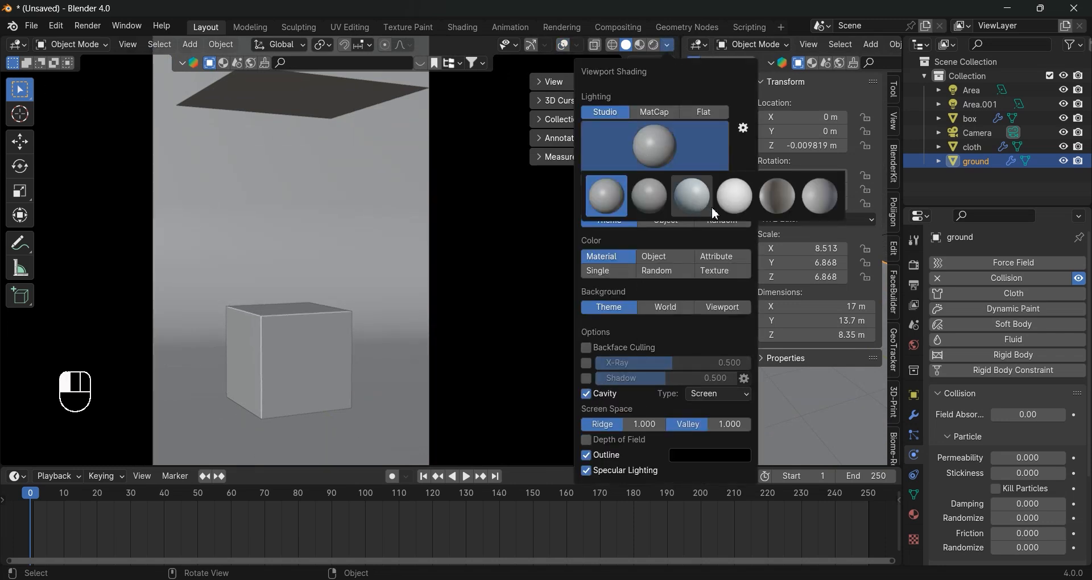
pyautogui.click(698, 203)
pyautogui.click(654, 145)
pyautogui.click(725, 214)
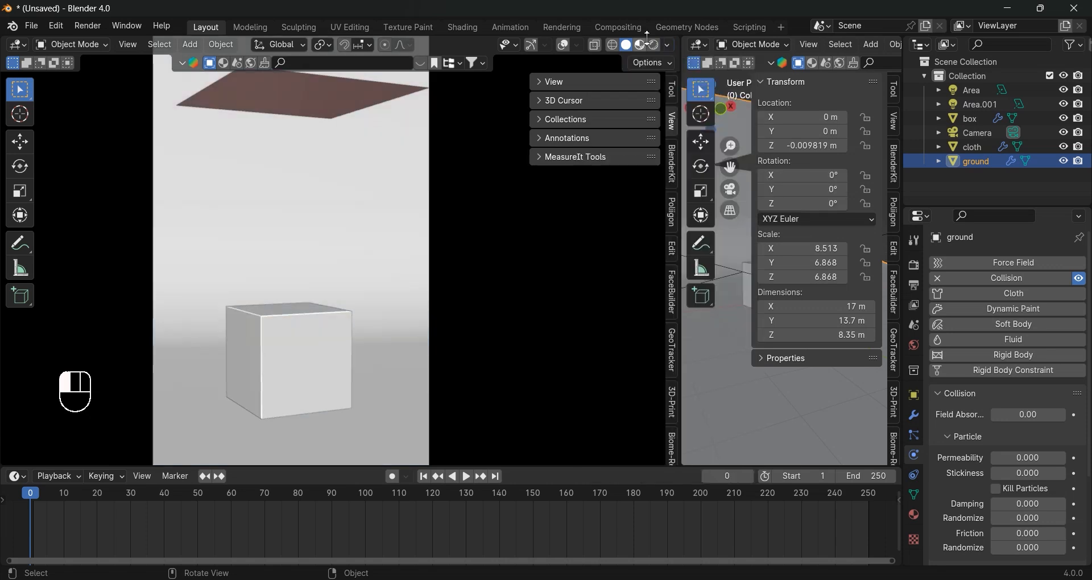
pyautogui.moveTo(681, 188); pyautogui.dragTo(365, 227)
# - Play the simulation to check how the cloth lands on the box, and return to frame 0
pyautogui.press('space')
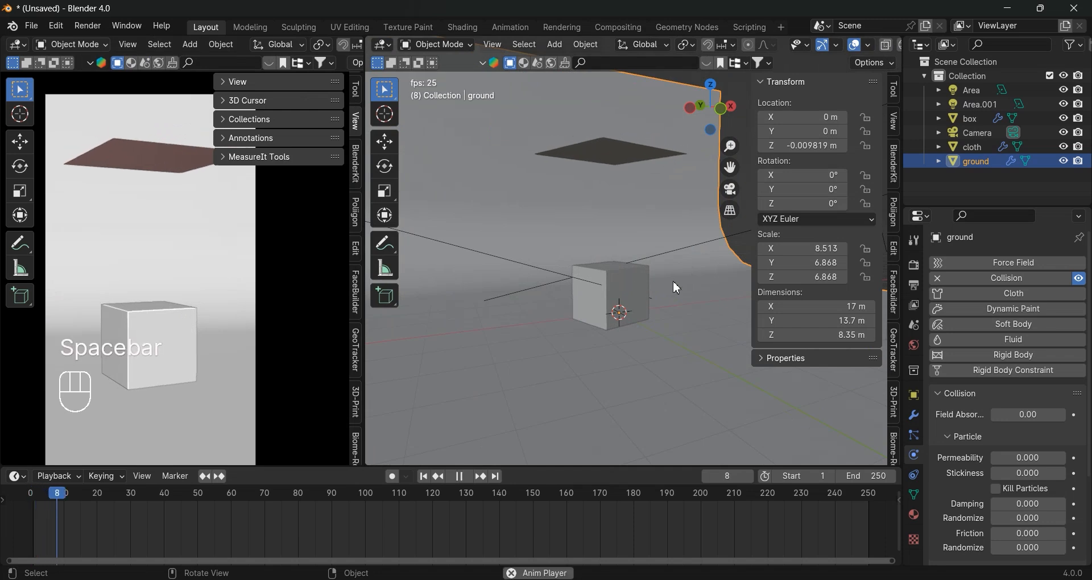
pyautogui.scroll(-3, 673, 281)
pyautogui.press('space')
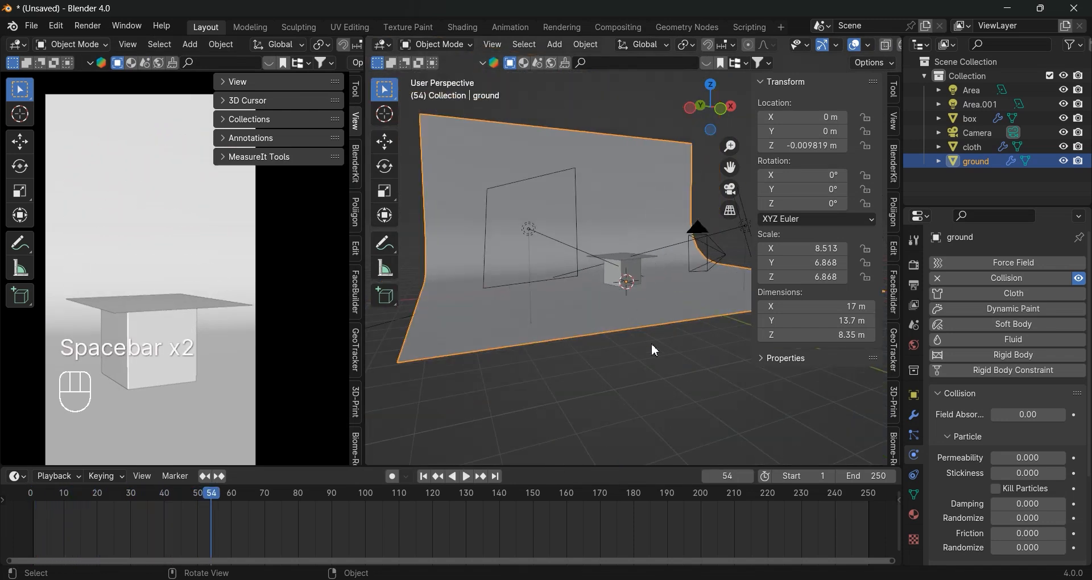
pyautogui.scroll(5, 653, 388)
pyautogui.keyDown('shift'); pyautogui.moveTo(688, 390); pyautogui.dragTo(684, 387, button='middle'); pyautogui.keyUp('shift')
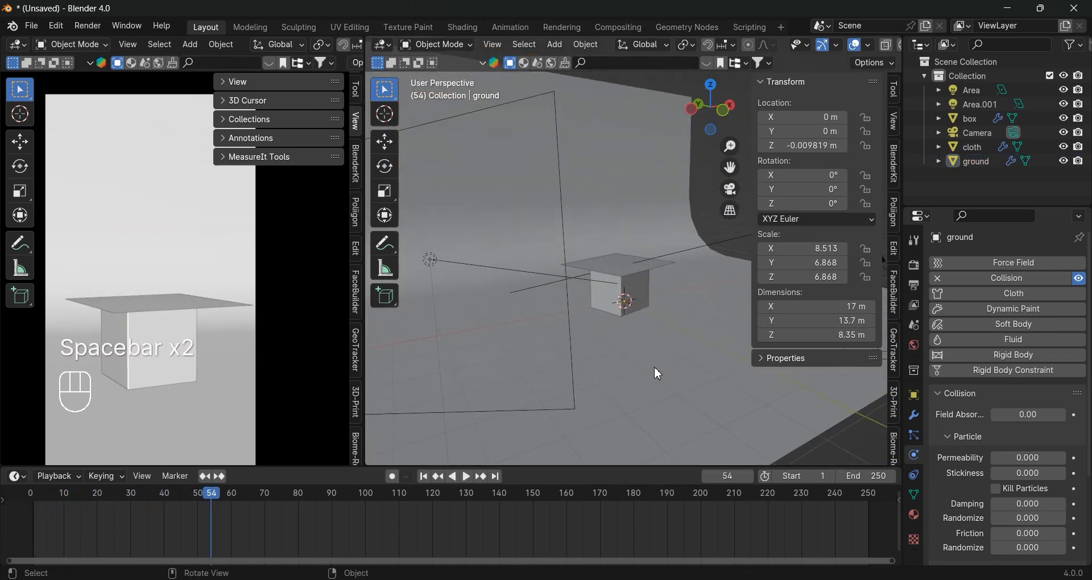
pyautogui.scroll(1, 654, 366)
pyautogui.moveTo(214, 493); pyautogui.dragTo(839, 495)
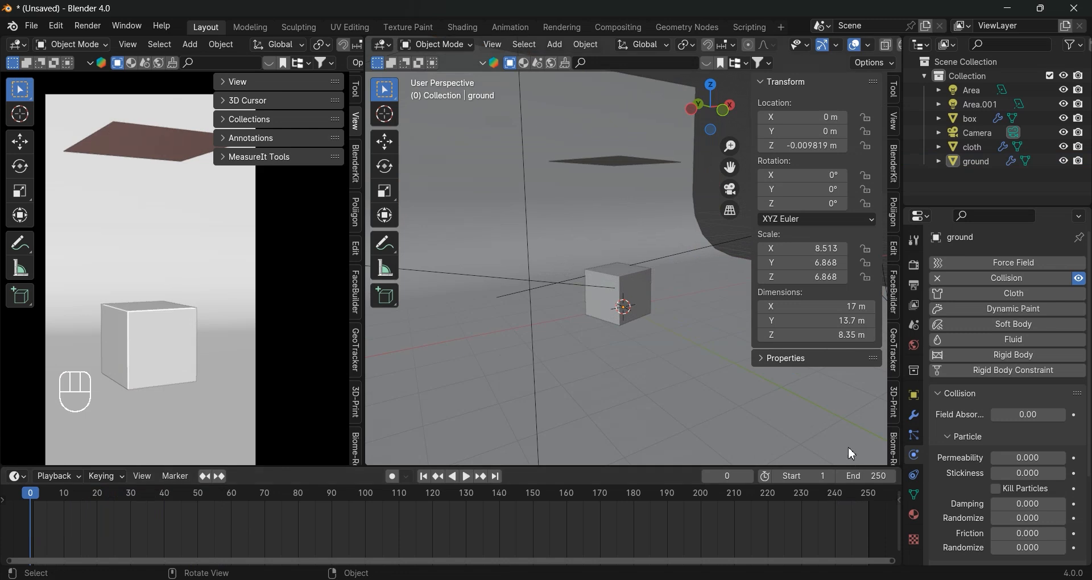
# - Add a Solidify modifier to the cloth plane above the box
pyautogui.moveTo(848, 448); pyautogui.dragTo(633, 346, button='middle')
pyautogui.click(627, 192)
pyautogui.click(628, 183)
pyautogui.scroll(3, 624, 230)
pyautogui.moveTo(628, 184); pyautogui.dragTo(646, 277, button='middle')
pyautogui.moveTo(646, 276); pyautogui.dragTo(634, 249, button='middle')
pyautogui.keyDown('shift'); pyautogui.moveTo(634, 249); pyautogui.dragTo(612, 267, button='middle'); pyautogui.keyUp('shift')
pyautogui.moveTo(624, 260); pyautogui.dragTo(645, 261, button='middle')
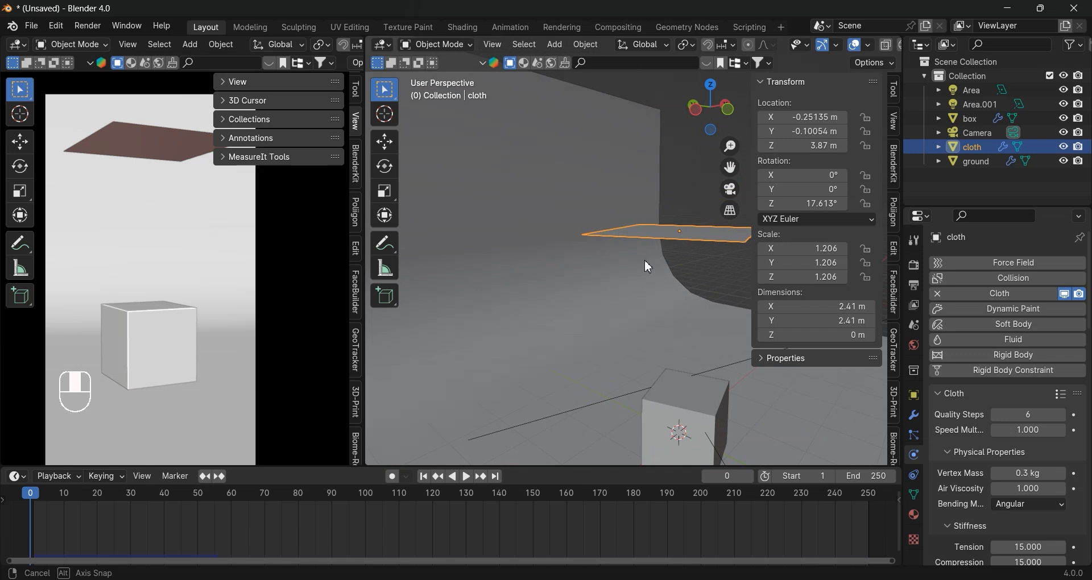
pyautogui.click(913, 415)
pyautogui.click(1017, 264)
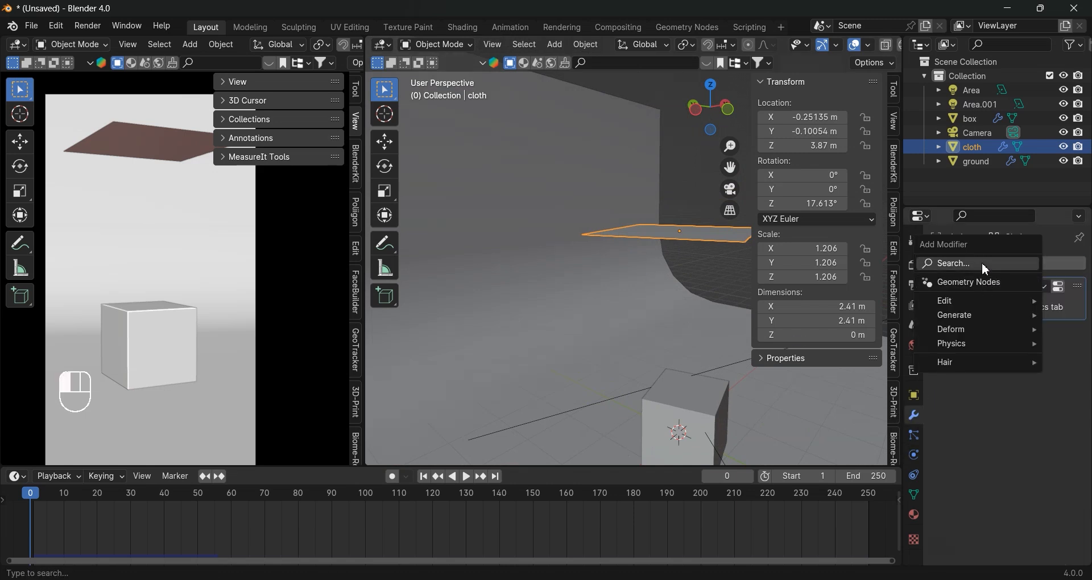
pyautogui.moveTo(960, 315)
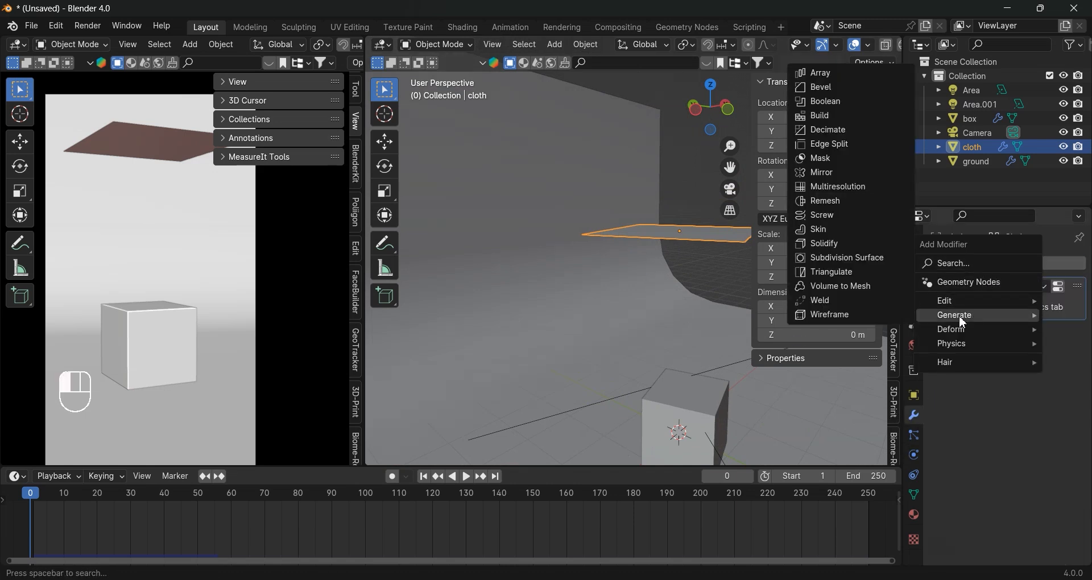
pyautogui.click(837, 244)
# - Set the cloth's Solidify thickness to 0.004 m
pyautogui.moveTo(715, 252); pyautogui.dragTo(666, 258, button='middle')
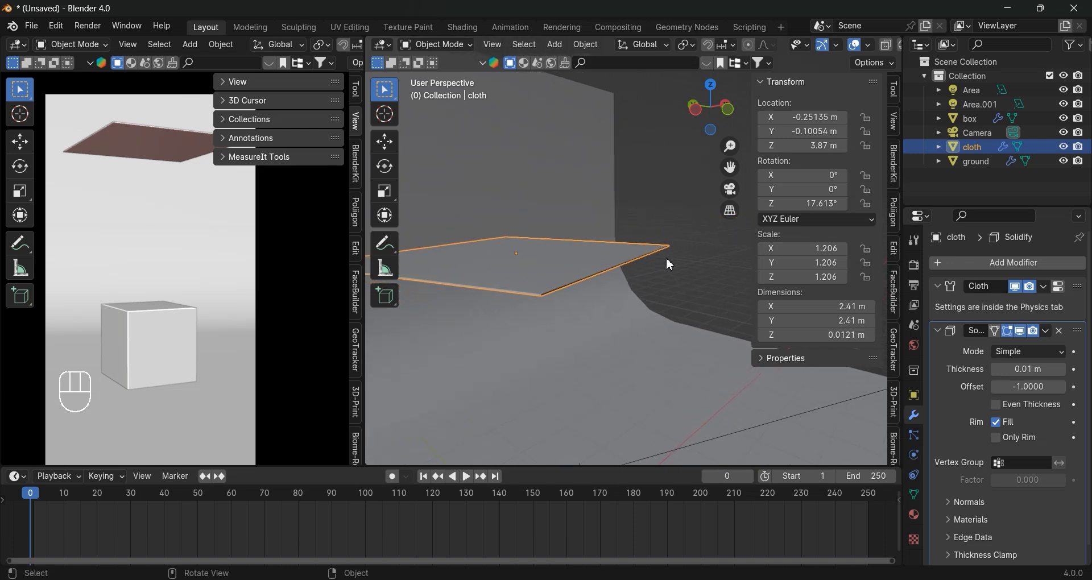
pyautogui.click(681, 264)
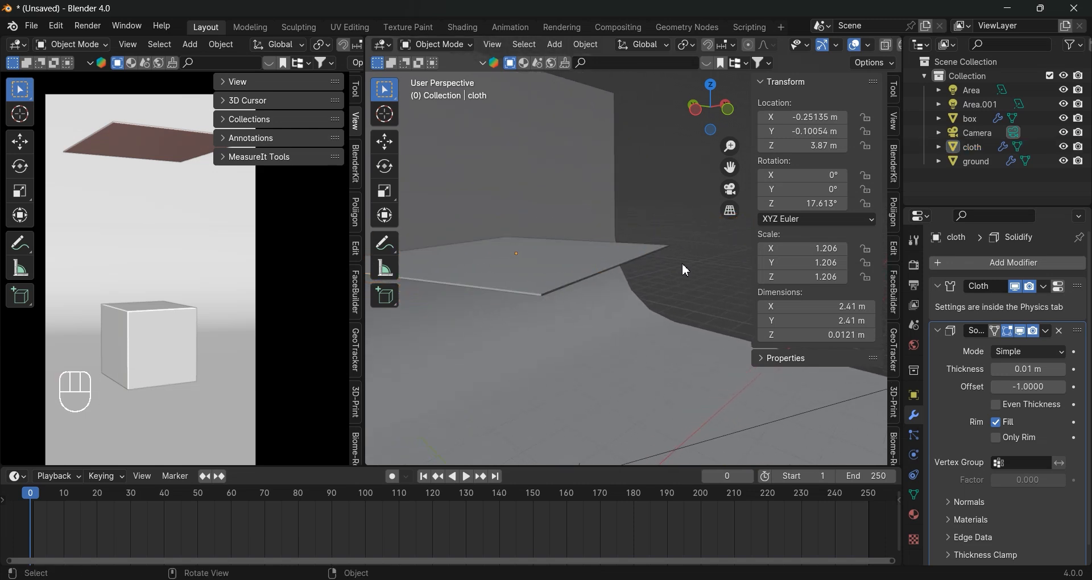
pyautogui.keyDown('shift'); pyautogui.click(998, 368); pyautogui.keyUp('shift')
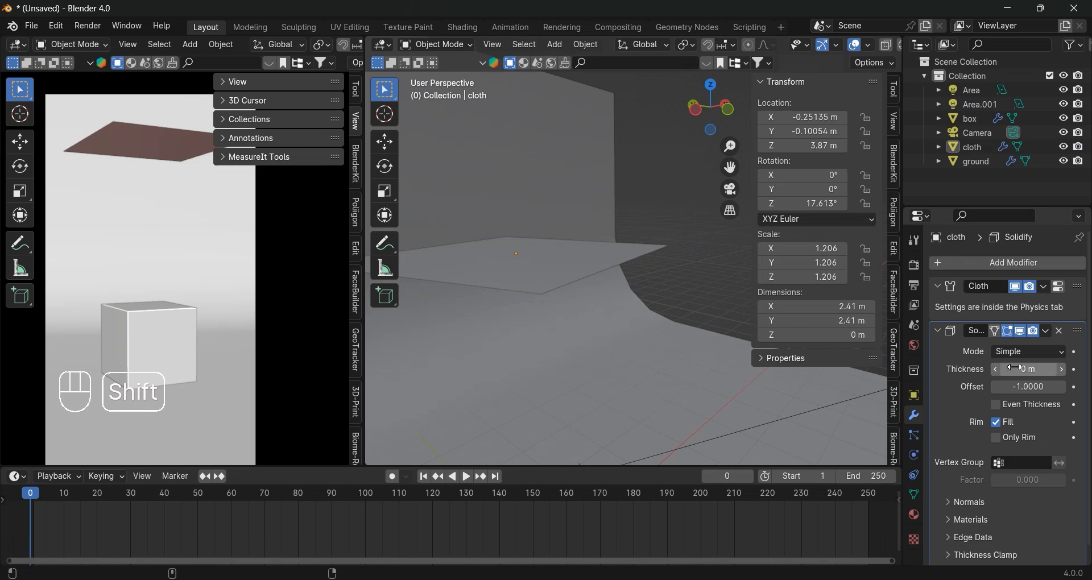
pyautogui.scroll(-1, 1015, 367)
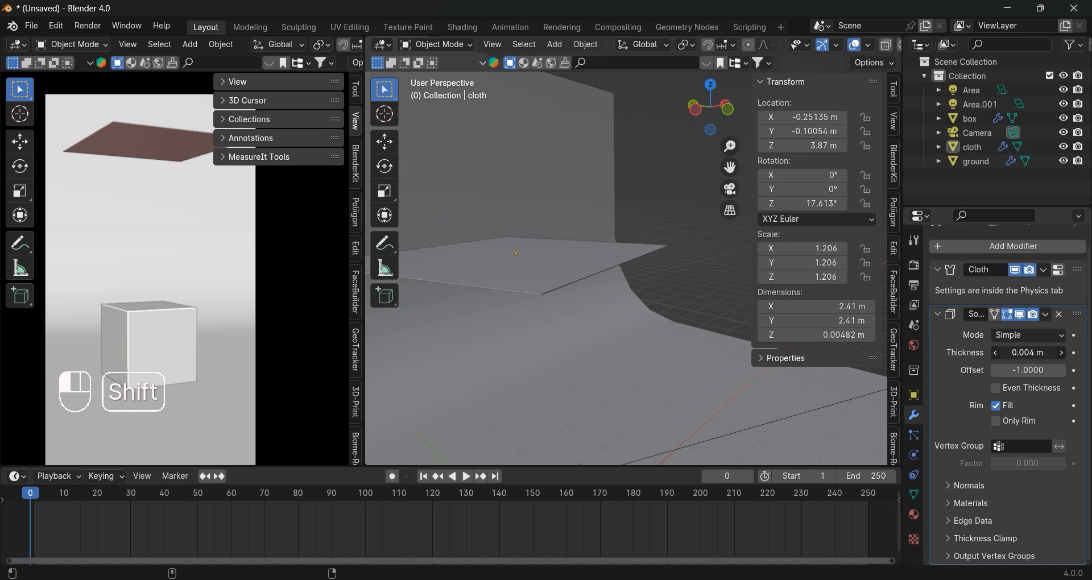
# - Play the simulation to check the thickened cloth against the box, and return to frame 0
pyautogui.moveTo(643, 323); pyautogui.dragTo(659, 281, button='middle')
pyautogui.press('space')
pyautogui.scroll(-4, 664, 274)
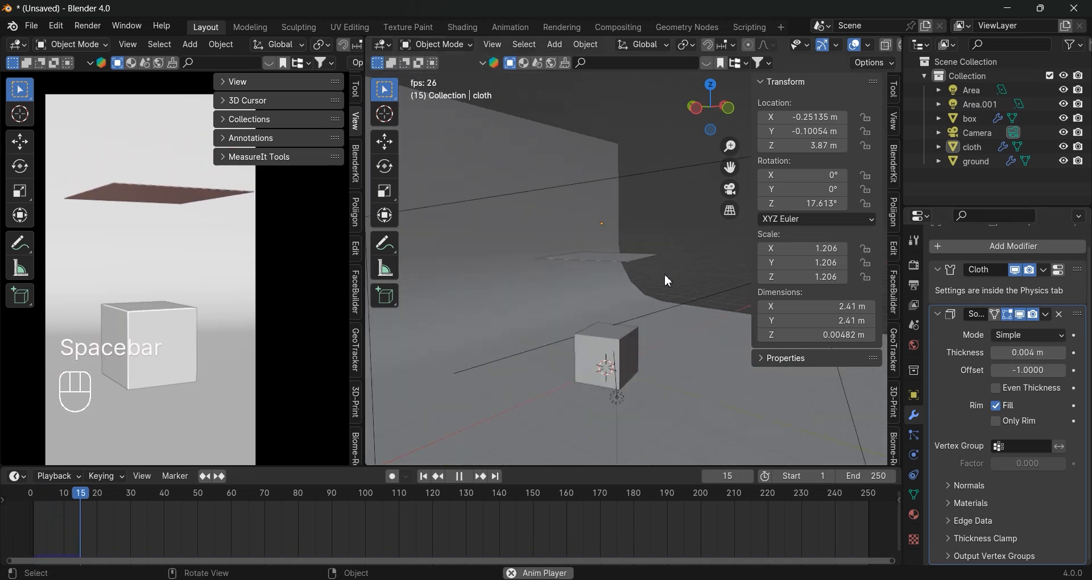
pyautogui.press('space')
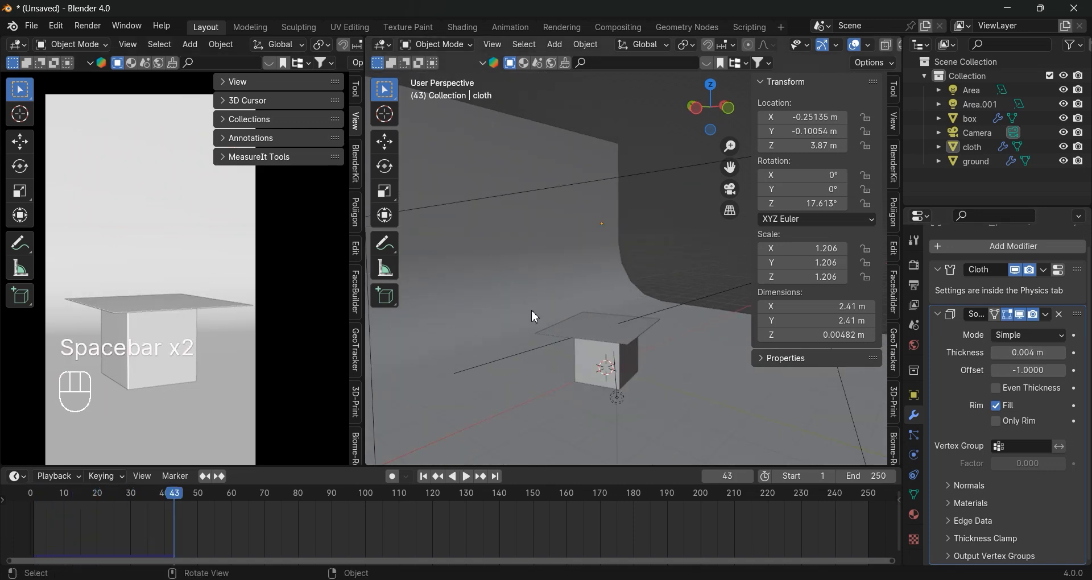
pyautogui.moveTo(534, 316); pyautogui.dragTo(216, 458, button='middle')
pyautogui.moveTo(176, 502); pyautogui.dragTo(17, 497)
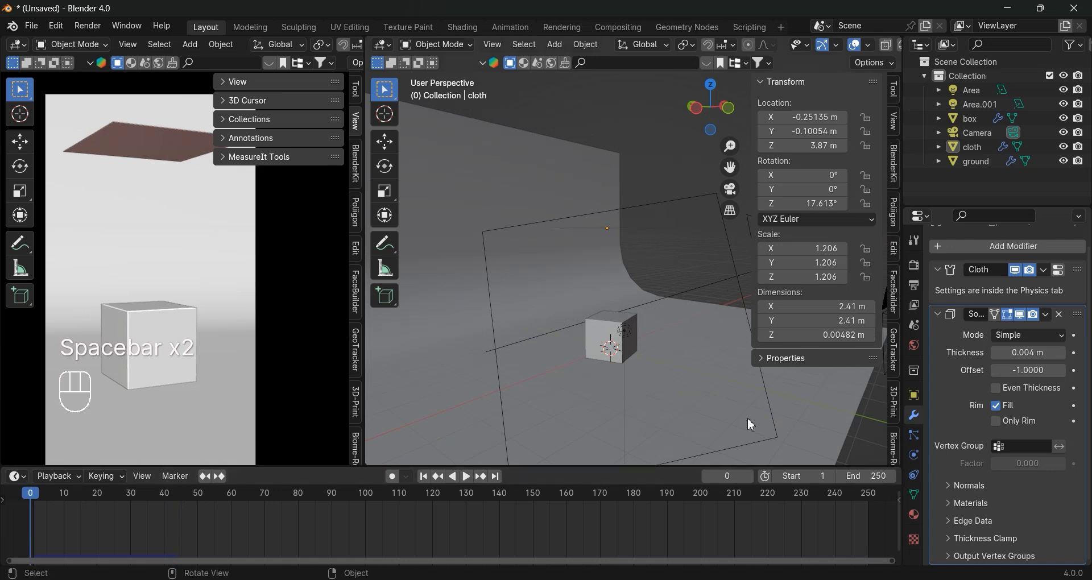
# - Subdivide the cloth plane's mesh in Edit Mode and return to Object Mode
pyautogui.click(618, 230)
pyautogui.scroll(2, 637, 255)
pyautogui.moveTo(649, 271); pyautogui.dragTo(648, 287, button='middle')
pyautogui.scroll(2, 647, 284)
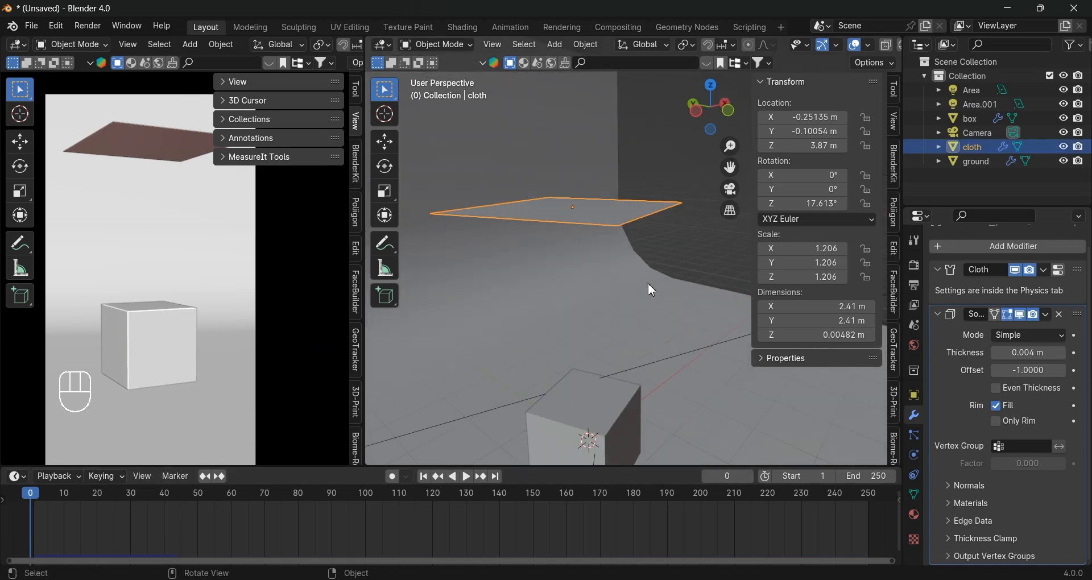
pyautogui.press('Tab')
pyautogui.rightClick(586, 204)
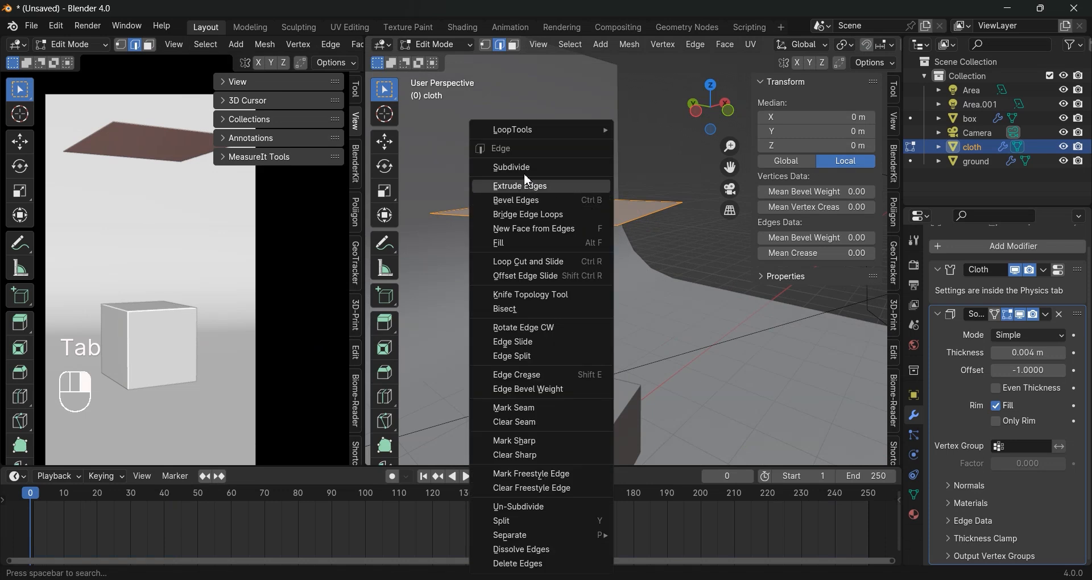
pyautogui.click(531, 172)
pyautogui.press('Tab')
# - Play the simulation to check how the subdivided cloth bends over the box, and return to frame 0
pyautogui.press('space')
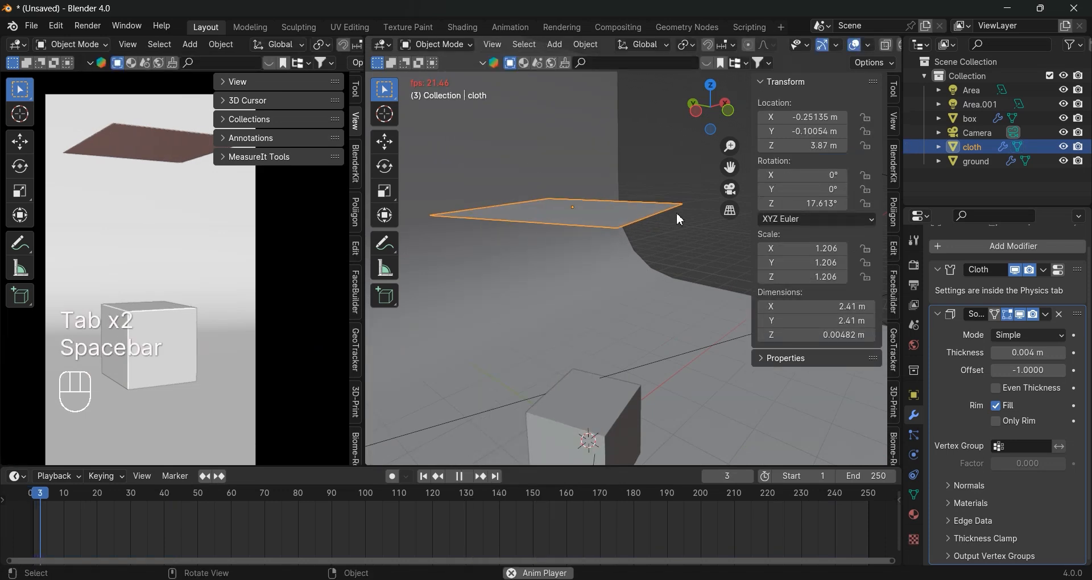
pyautogui.scroll(-3, 679, 219)
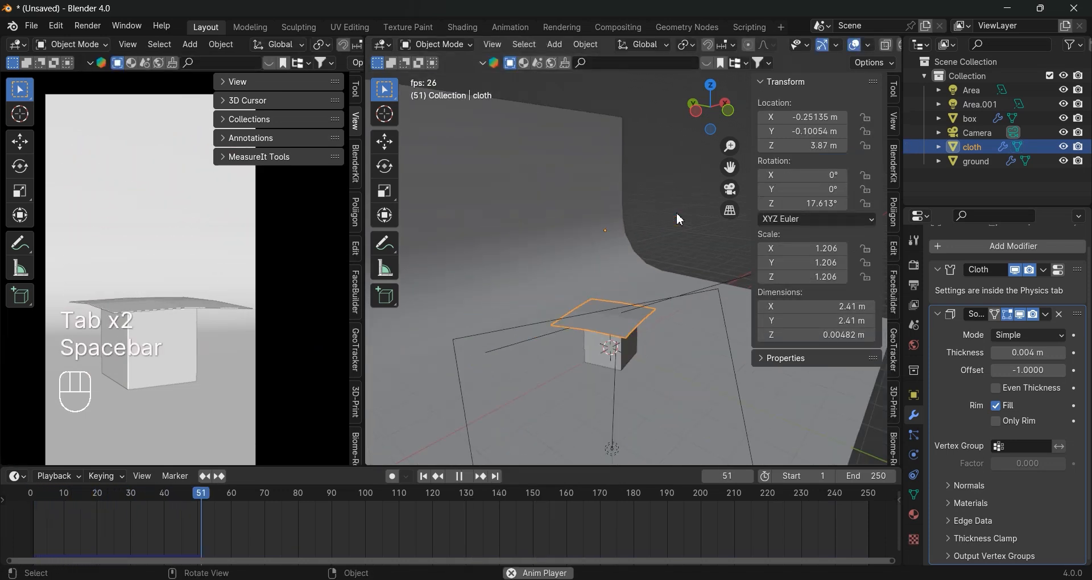
pyautogui.press('space')
pyautogui.hotkey('shift', 'Left')
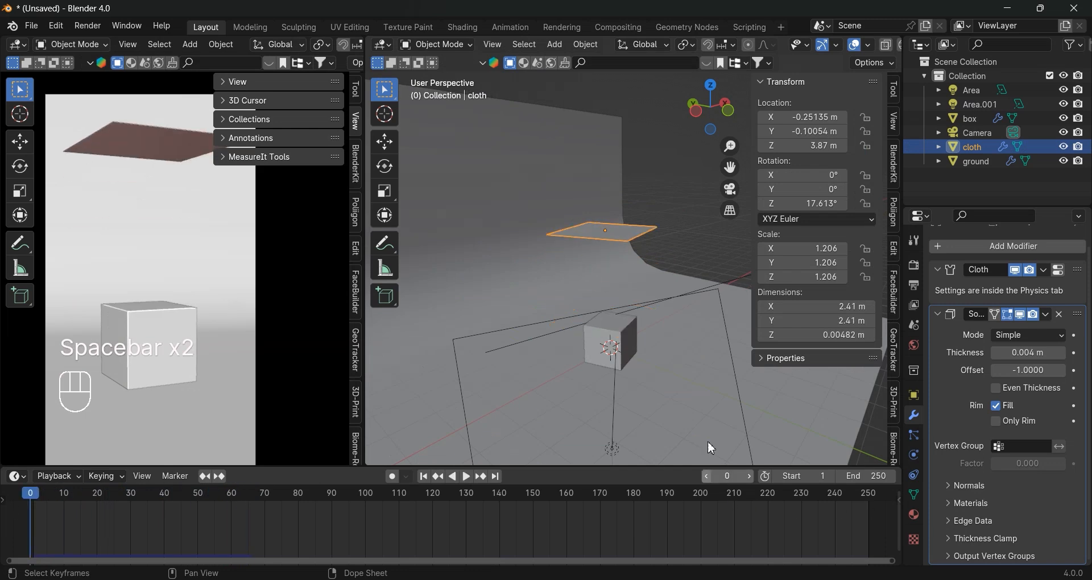
# - Subdivide the cloth mesh once more so it can drape more finely, and return to Object Mode
pyautogui.press('Tab')
pyautogui.hotkey('ctrl', 'e')
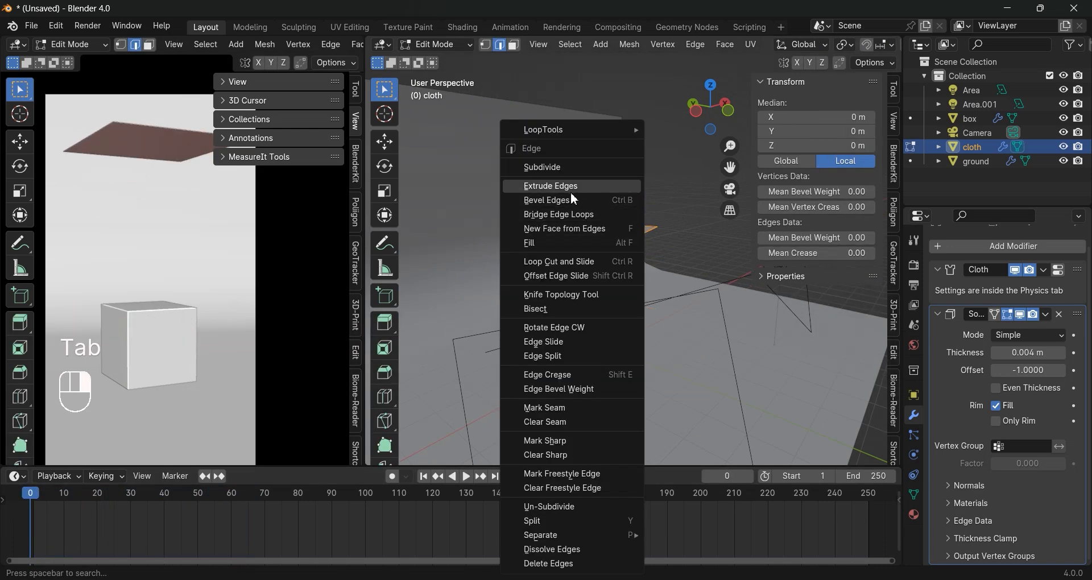
pyautogui.click(542, 166)
pyautogui.press('Tab')
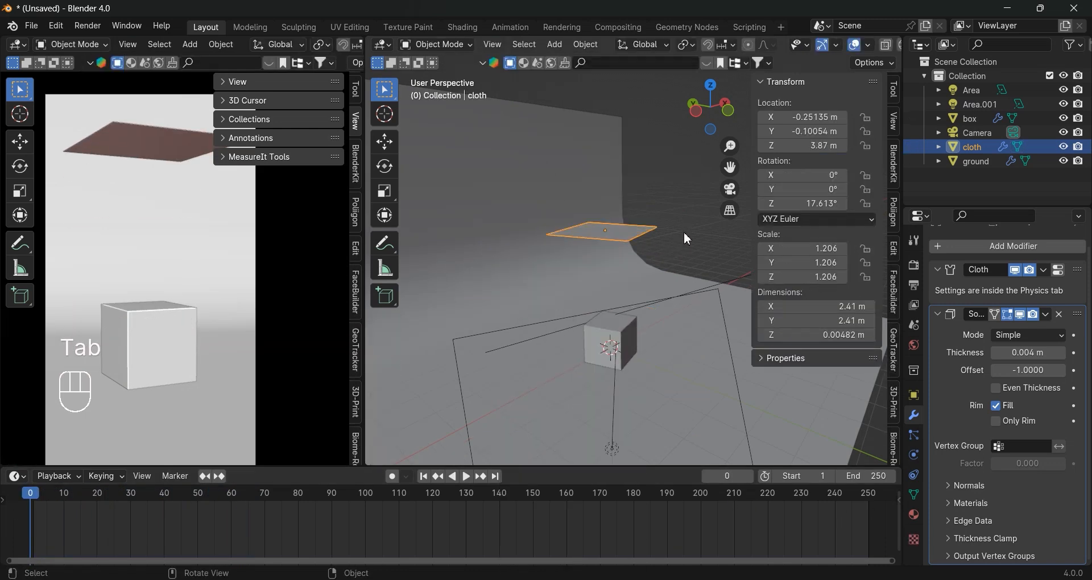
# - Play the simulation to check the denser cloth draping over the box, and return to frame 0
pyautogui.press('space')
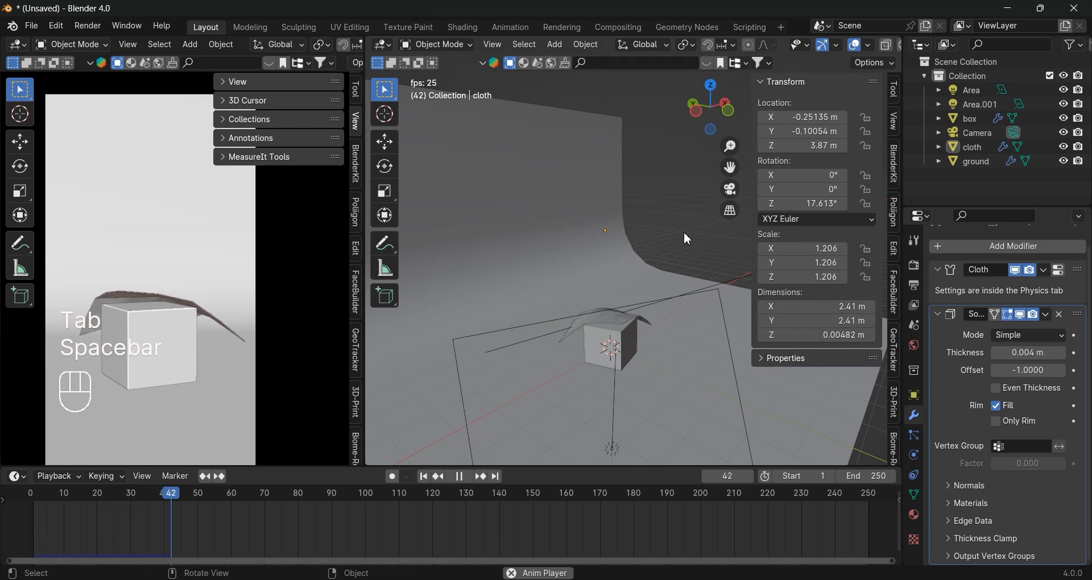
pyautogui.press('space')
pyautogui.moveTo(239, 486); pyautogui.dragTo(30, 493)
# - Move the cloth slightly in top view to about X -0.339 m, Y -0.217 m
pyautogui.press('KP_7')
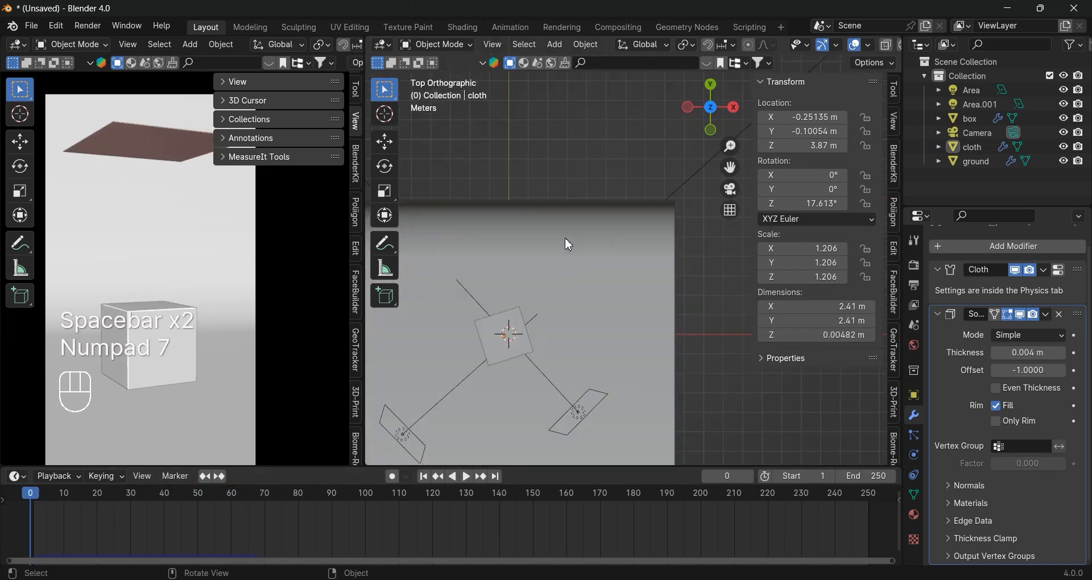
pyautogui.click(498, 356)
pyautogui.press('g')
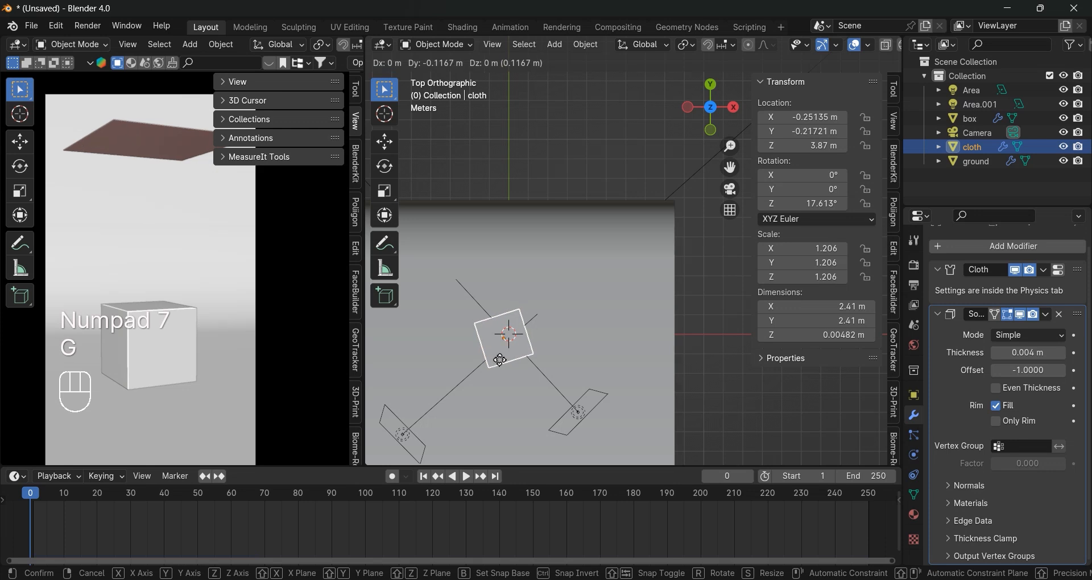
pyautogui.click(500, 366)
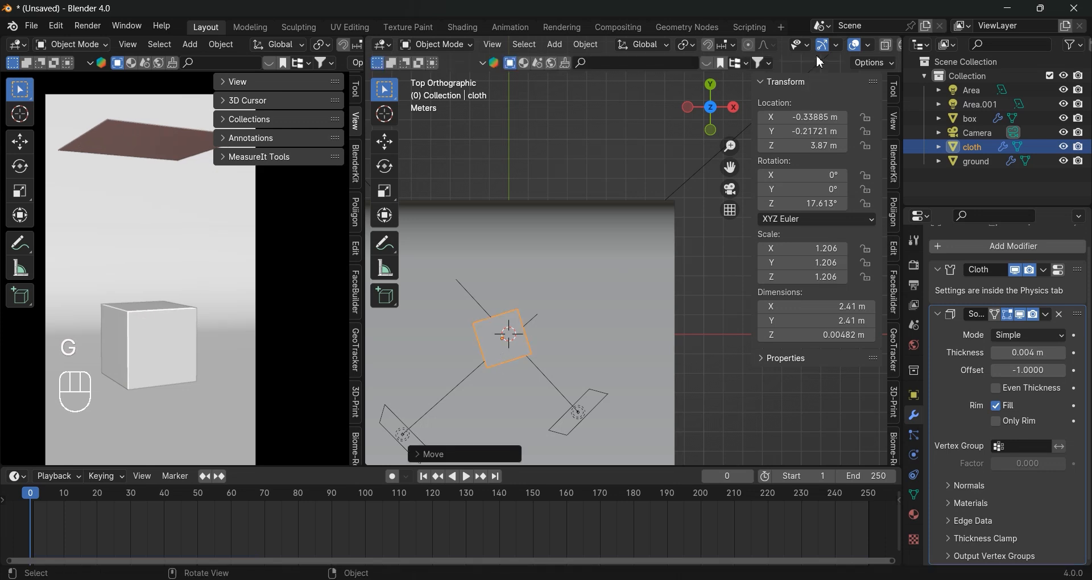
# - Turn on X-ray and recentre the cloth over the box in top view, at about X -0.425 m, Y -0.304 m
pyautogui.click(884, 45)
pyautogui.scroll(2, 465, 380)
pyautogui.keyDown('shift'); pyautogui.moveTo(482, 377); pyautogui.dragTo(586, 277, button='middle'); pyautogui.keyUp('shift')
pyautogui.scroll(3, 584, 279)
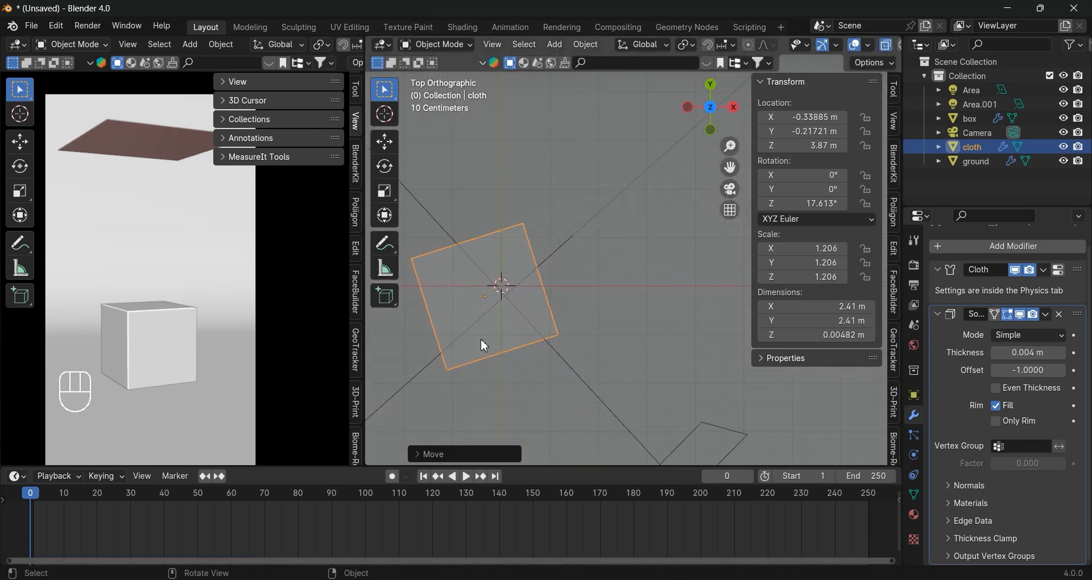
pyautogui.moveTo(480, 339); pyautogui.dragTo(590, 316, button='middle')
pyautogui.scroll(-1, 567, 323)
pyautogui.press('KP_7')
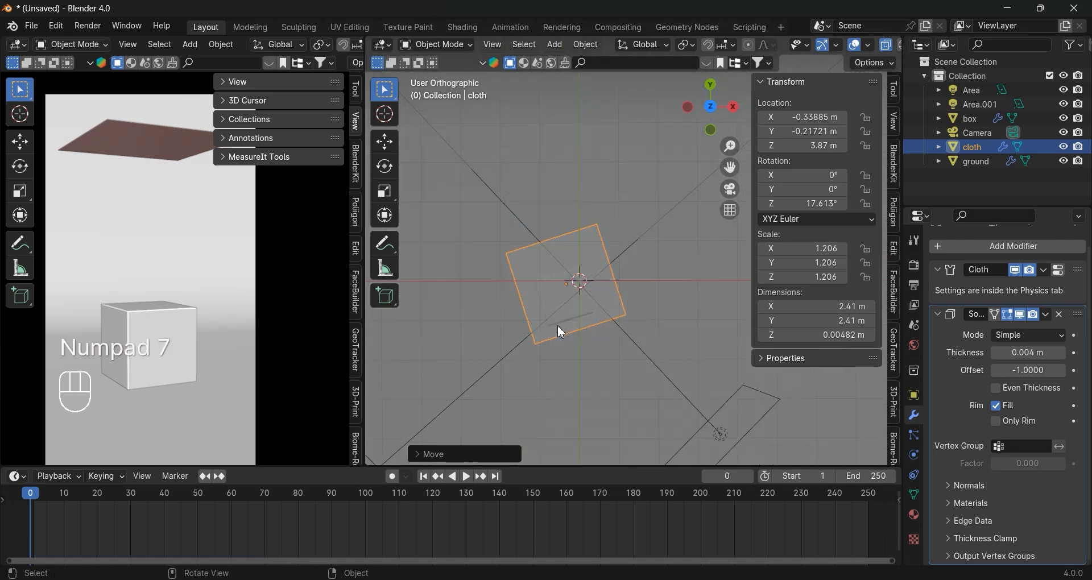
pyautogui.press('g')
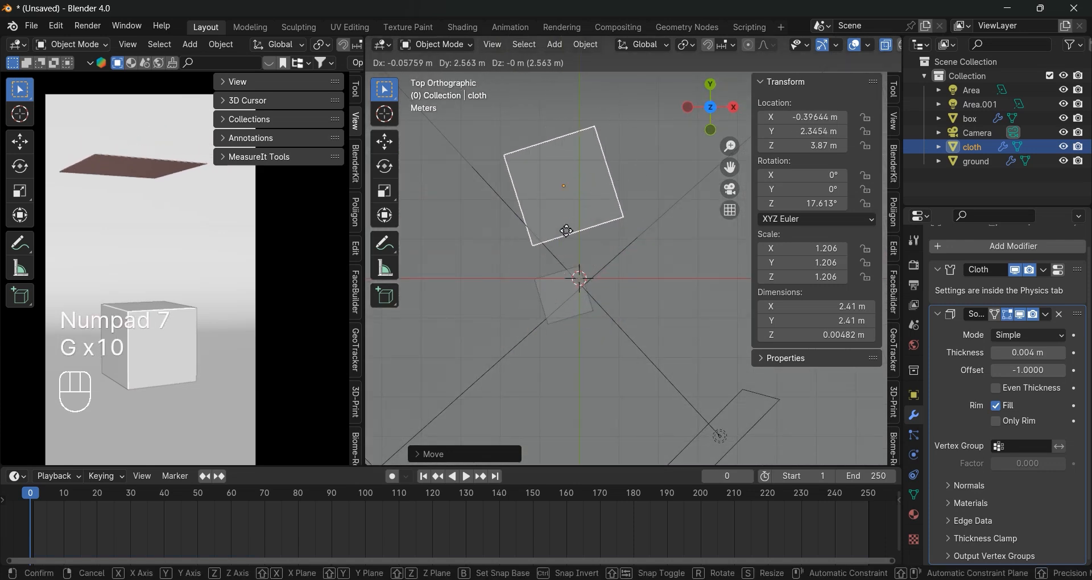
pyautogui.click(579, 326)
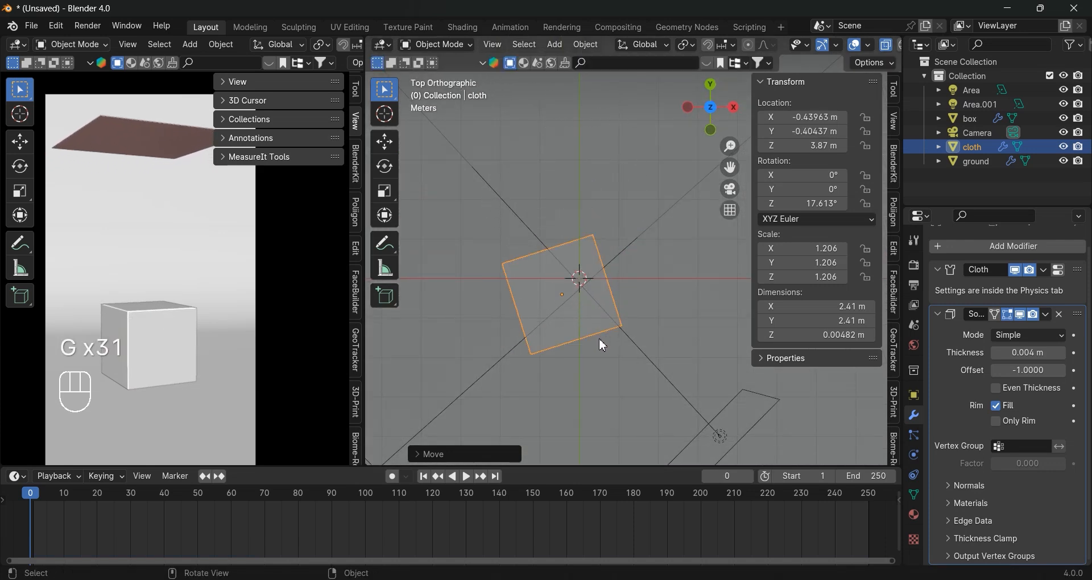
pyautogui.press('g')
pyautogui.press('g')
# - Play the simulation to check how the repositioned cloth lands on the box, and return to frame 0
pyautogui.press('space')
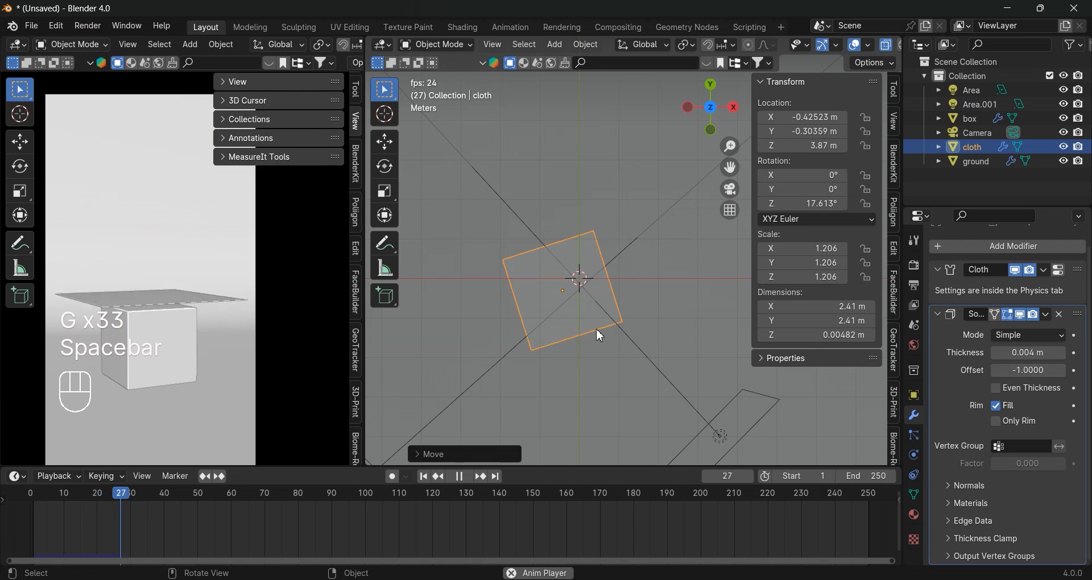
pyautogui.press('space')
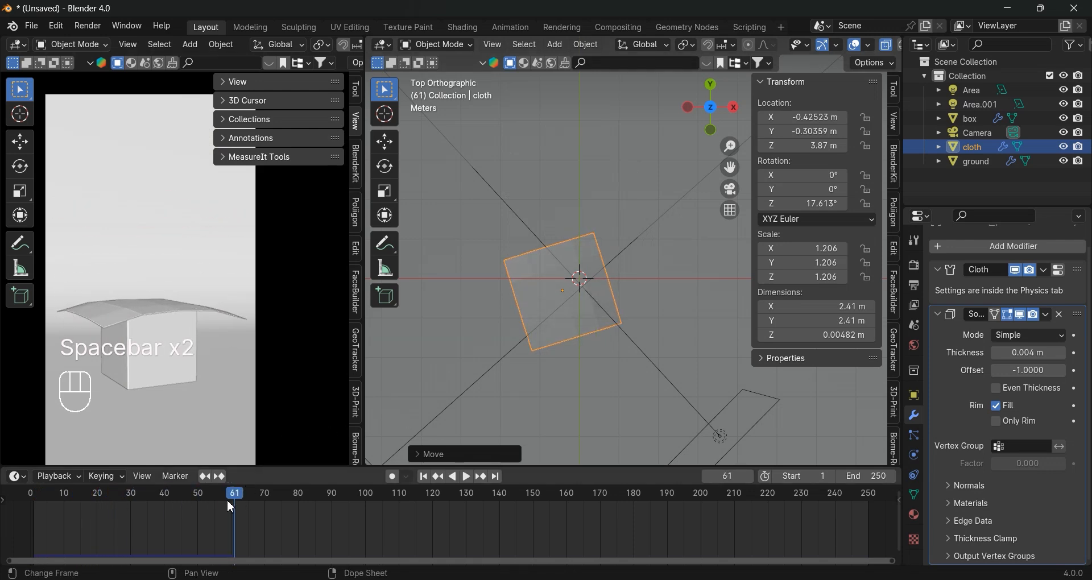
pyautogui.moveTo(227, 501); pyautogui.dragTo(785, 503)
# - Turn off X-ray, subdivide the cloth mesh once in Edit Mode, and return to Object Mode
pyautogui.moveTo(589, 310); pyautogui.dragTo(637, 159, button='middle')
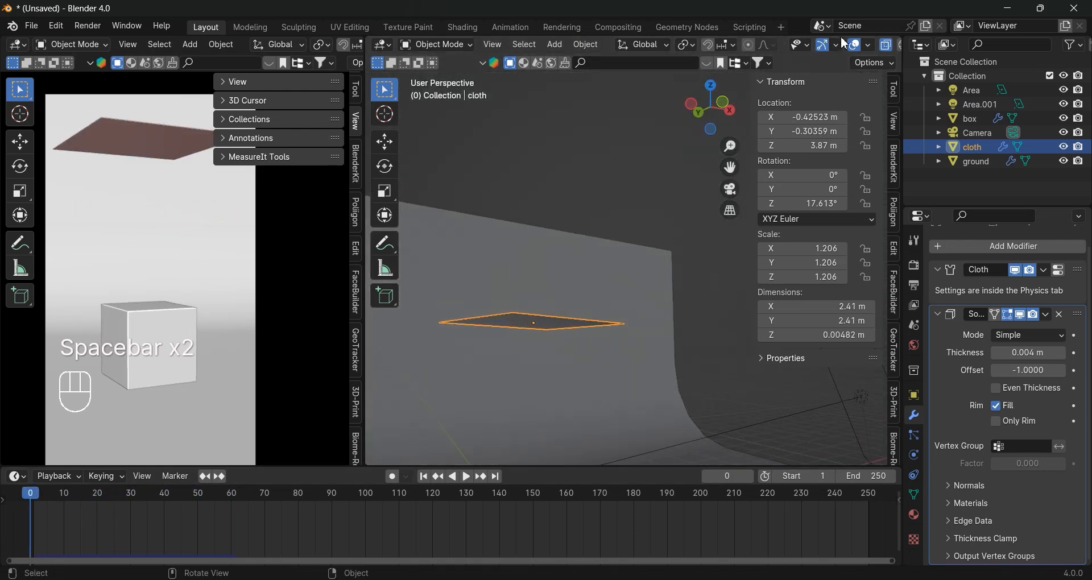
pyautogui.click(890, 47)
pyautogui.scroll(-6, 632, 284)
pyautogui.keyDown('shift'); pyautogui.moveTo(630, 290); pyautogui.dragTo(640, 254, button='middle'); pyautogui.keyUp('shift')
pyautogui.moveTo(641, 254); pyautogui.dragTo(650, 276, button='middle')
pyautogui.scroll(4, 643, 282)
pyautogui.press('Tab')
pyautogui.rightClick(640, 274)
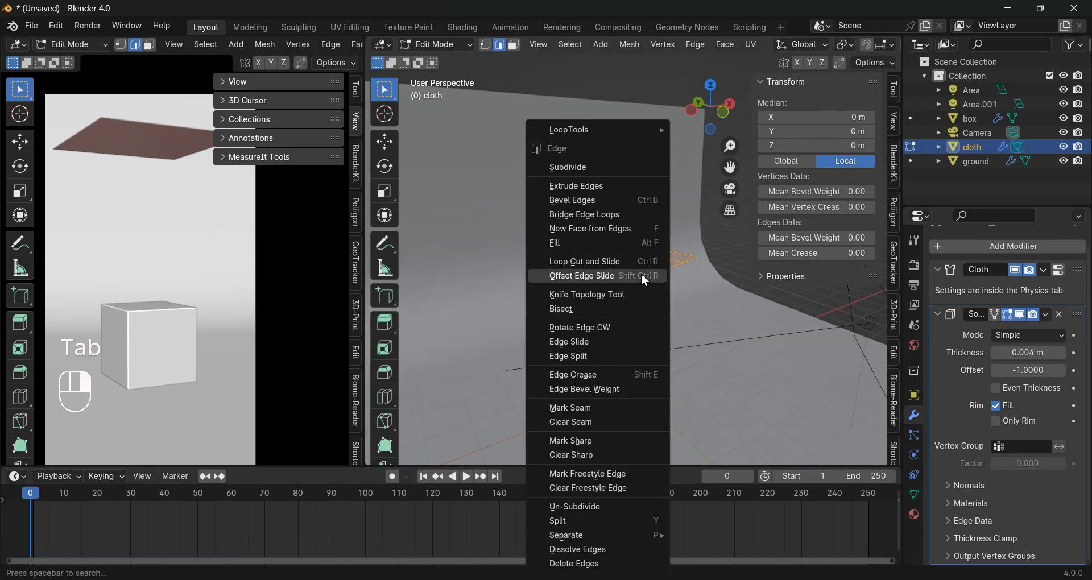
pyautogui.click(578, 167)
pyautogui.press('Tab')
# - Play the simulation to examine how the once-more subdivided cloth folds over the box, and return to frame 0
pyautogui.press('space')
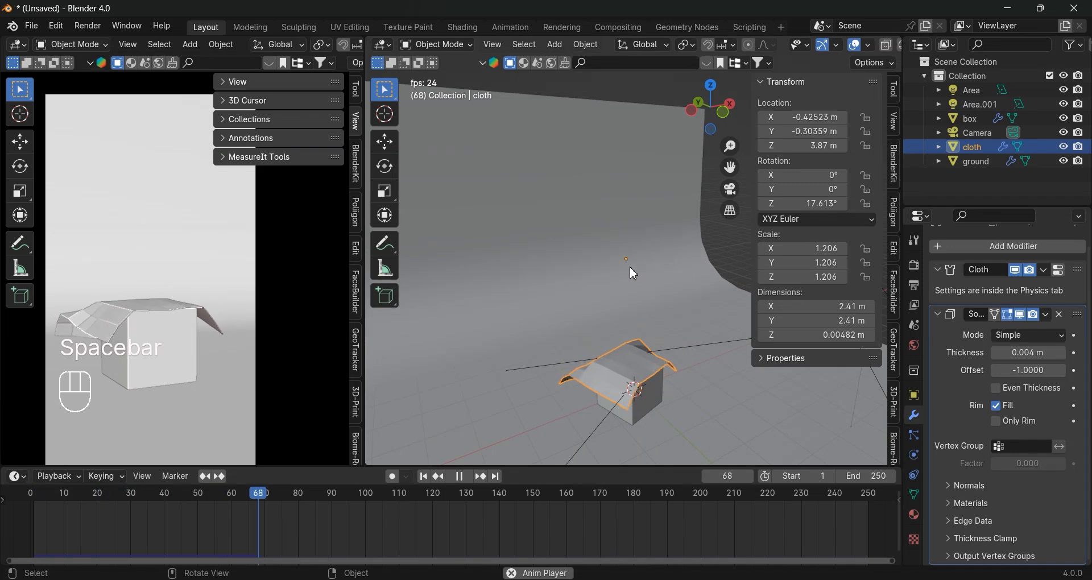
pyautogui.press('space')
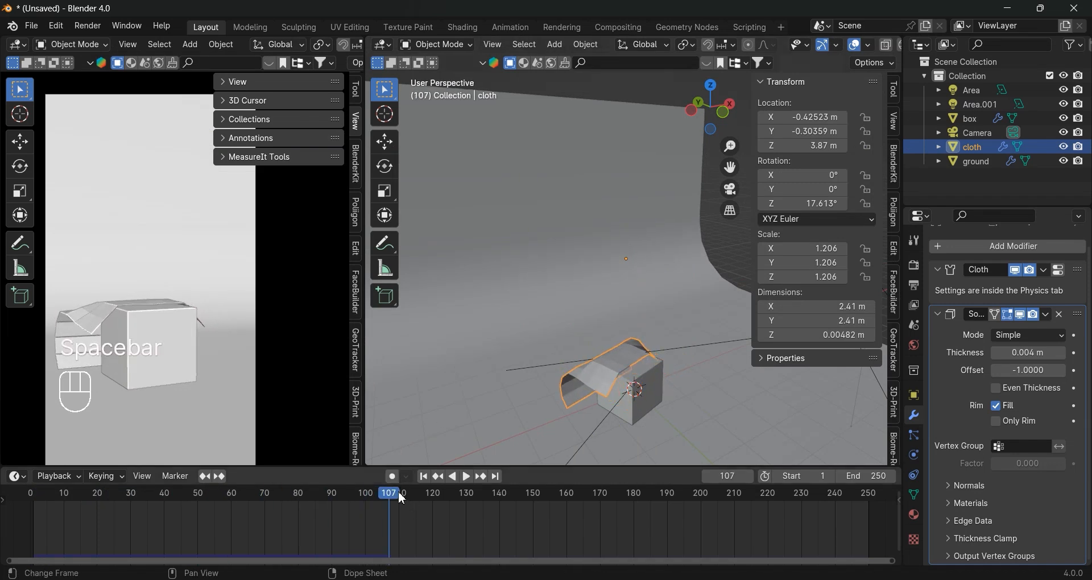
pyautogui.moveTo(398, 495); pyautogui.dragTo(768, 488)
# - Subdivide the cloth mesh two more times in Edit Mode and return to Object Mode
pyautogui.hotkey('ctrl', 'e')
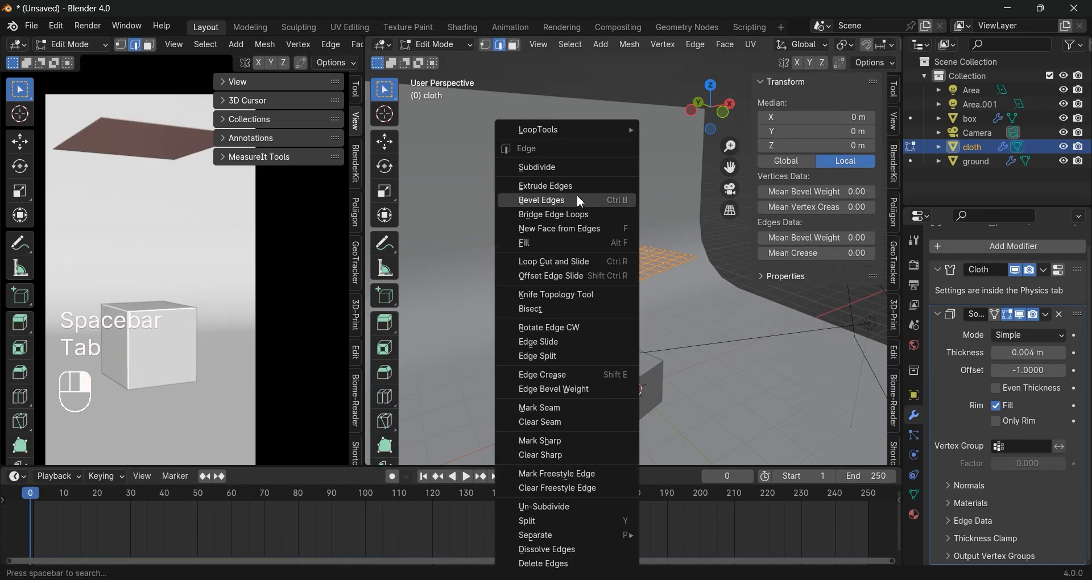
pyautogui.click(577, 172)
pyautogui.rightClick(622, 262)
pyautogui.click(554, 169)
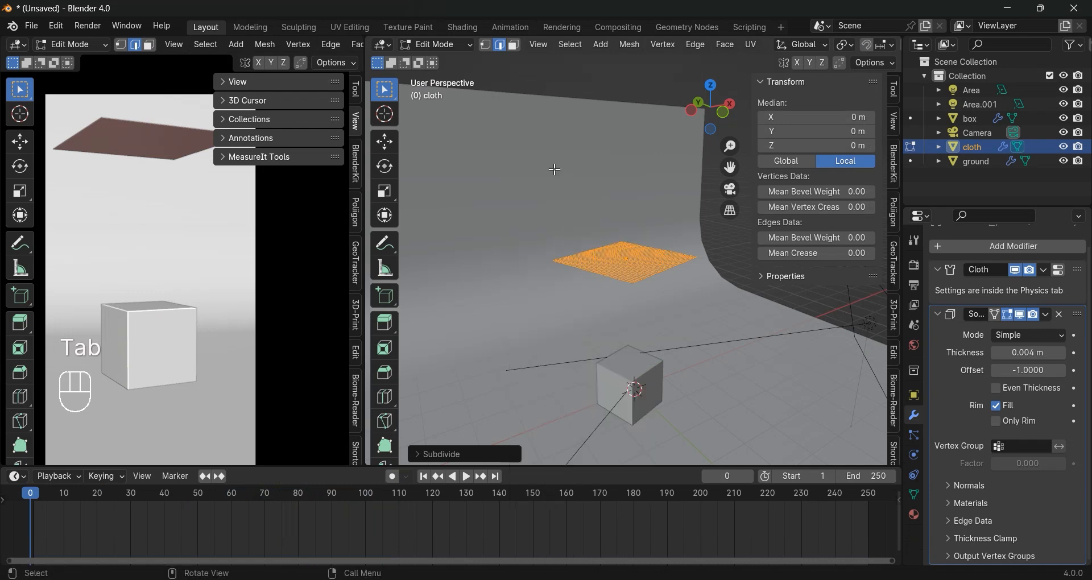
pyautogui.press('Tab')
# - Play the simulation to inspect the finely subdivided cloth draping around the box up close, and return to frame 0
pyautogui.press('space')
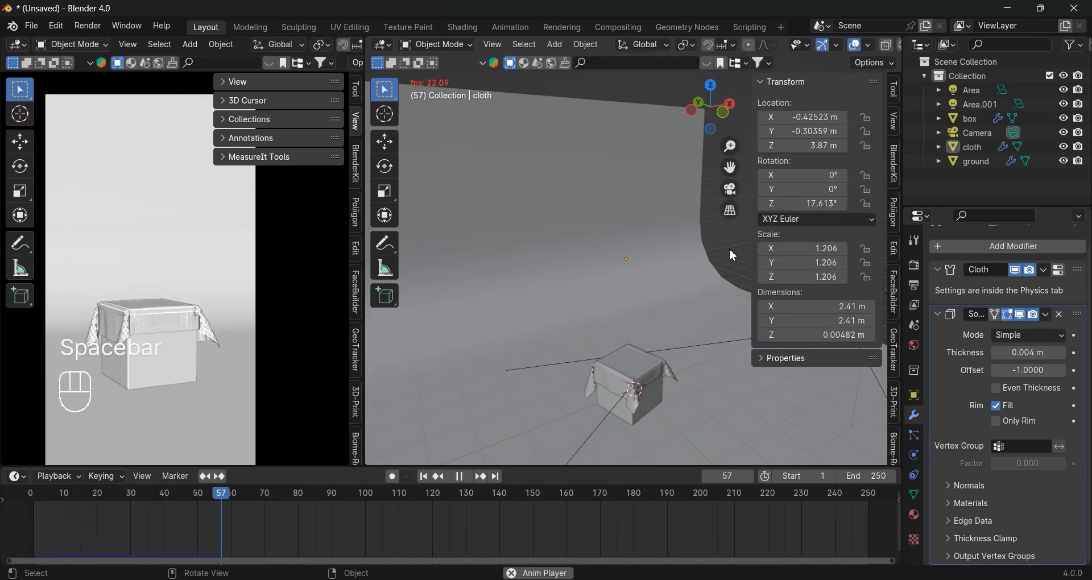
pyautogui.keyDown('shift'); pyautogui.moveTo(637, 302); pyautogui.dragTo(589, 284, button='middle'); pyautogui.keyUp('shift')
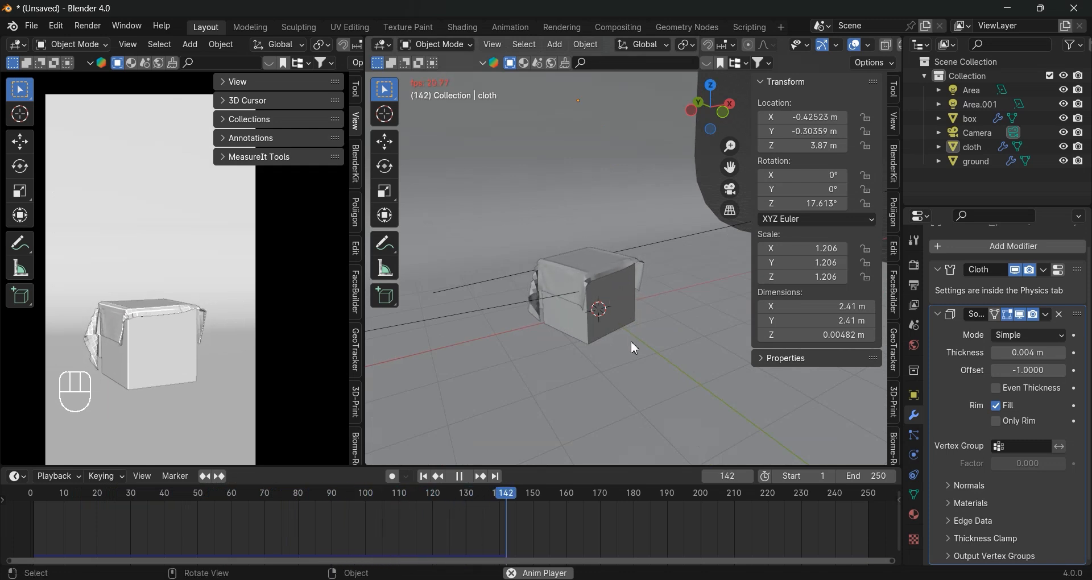
pyautogui.press('space')
pyautogui.moveTo(565, 496); pyautogui.dragTo(857, 493)
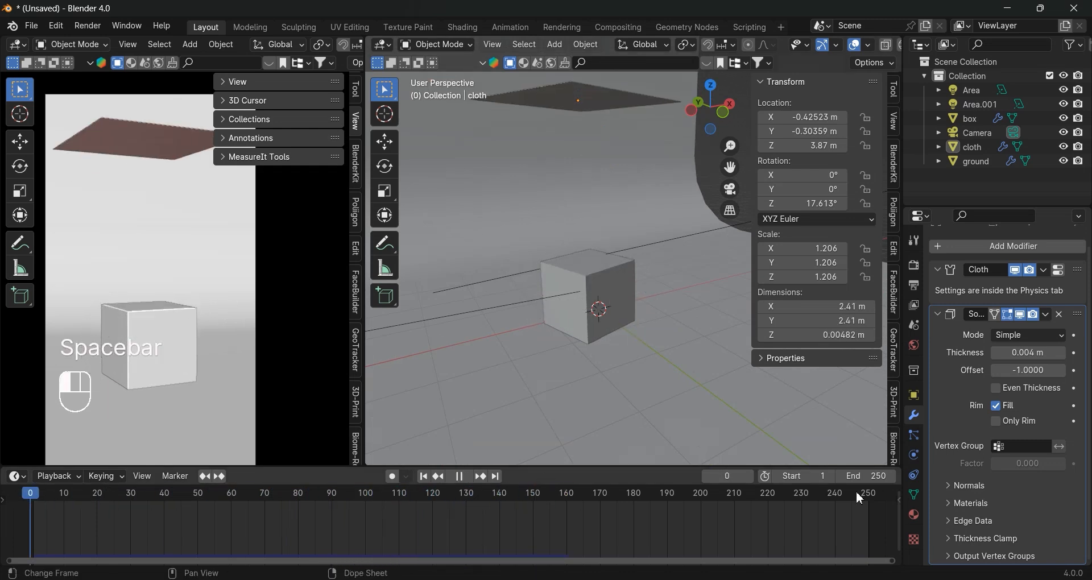
# - Move the cloth along its local Y axis to about X -0.377 m, Y -0.456 m, and play the simulation to check its centring
pyautogui.click(574, 113)
pyautogui.moveTo(584, 104); pyautogui.dragTo(590, 180, button='middle')
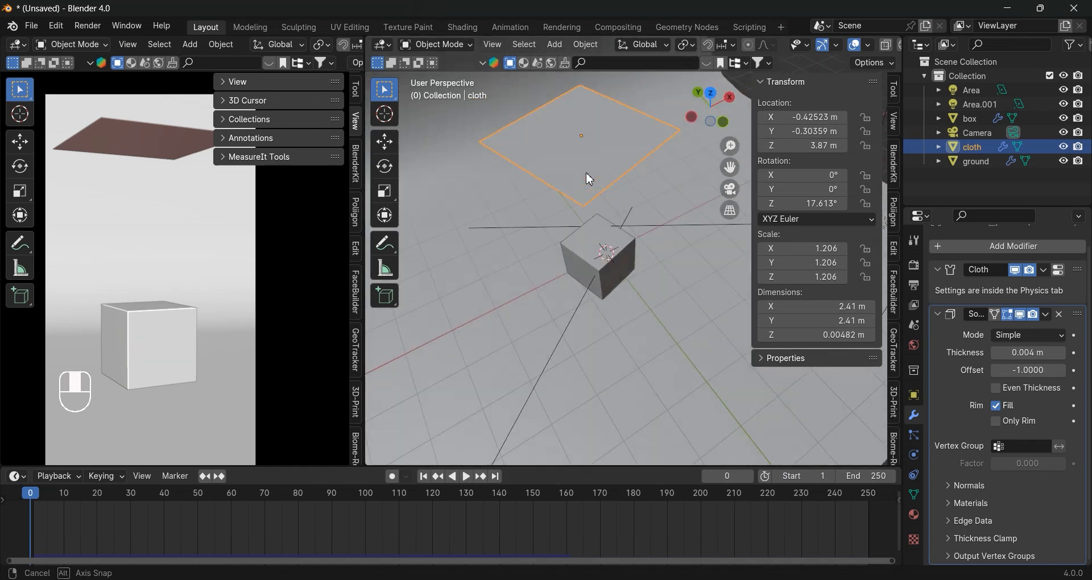
pyautogui.press('g')
pyautogui.press('x')
pyautogui.press('x')
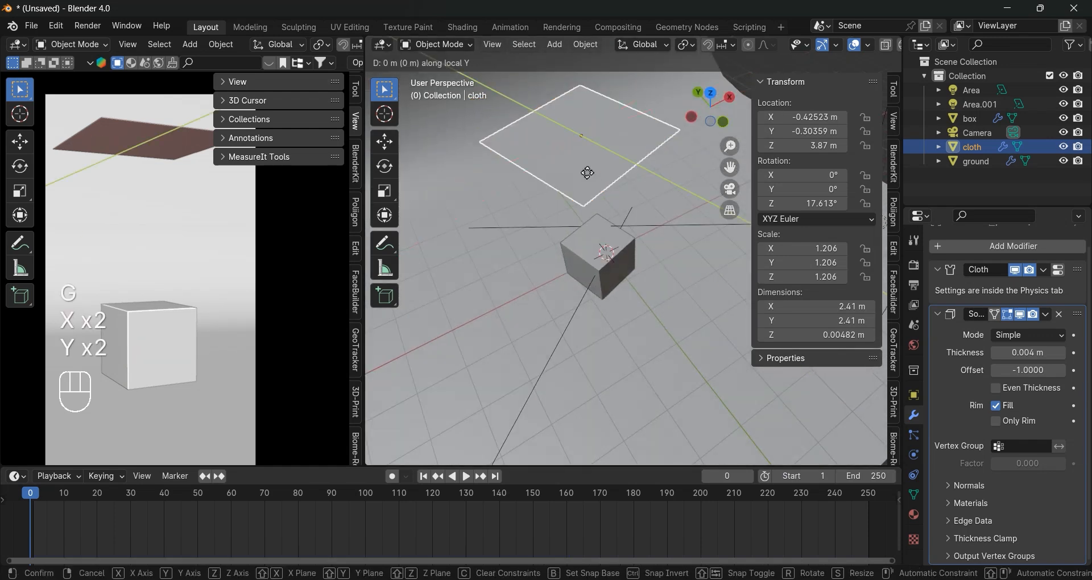
pyautogui.click(592, 173)
pyautogui.press('space')
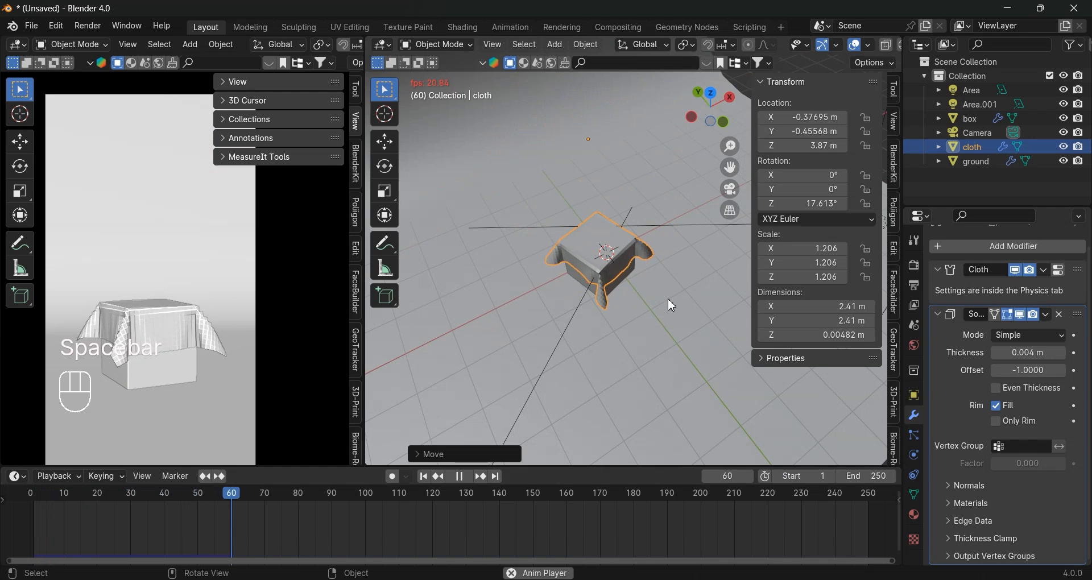
pyautogui.press('space')
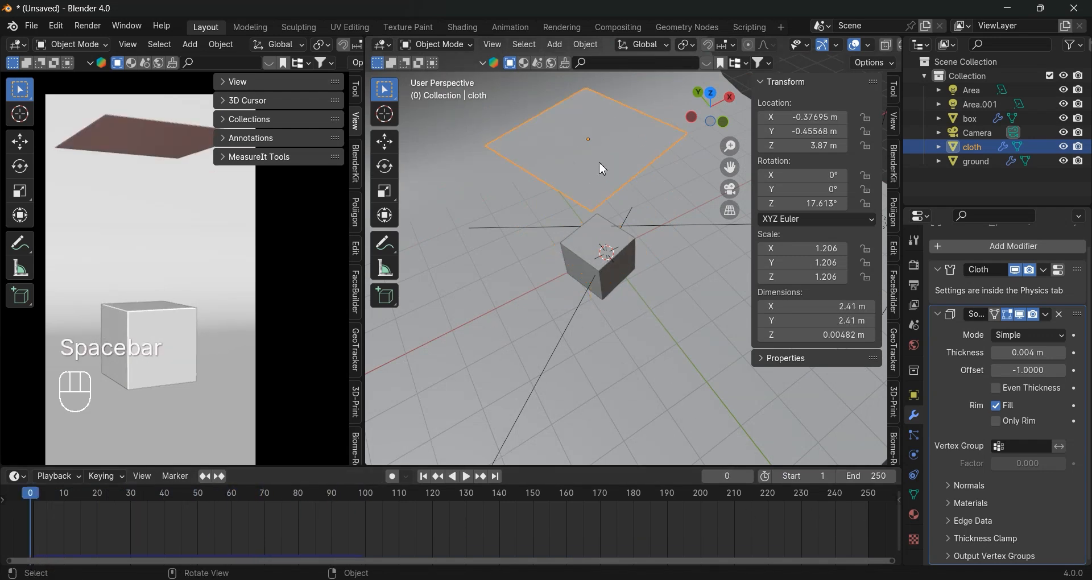
# - Shade the cloth smooth, play the simulation to check its drape from several angles, and return to frame 0
pyautogui.rightClick(603, 169)
pyautogui.click(573, 161)
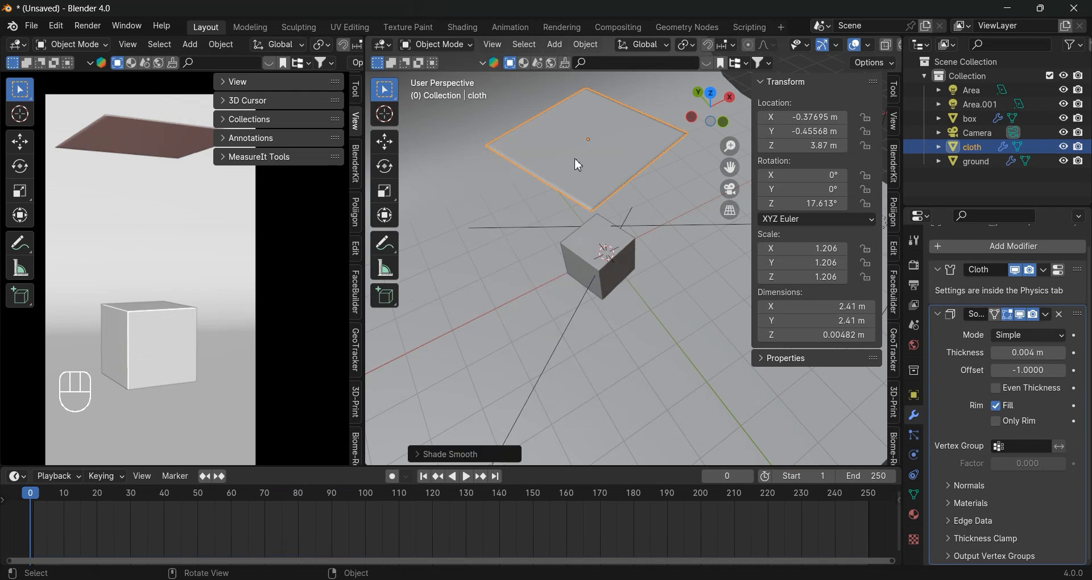
pyautogui.press('space')
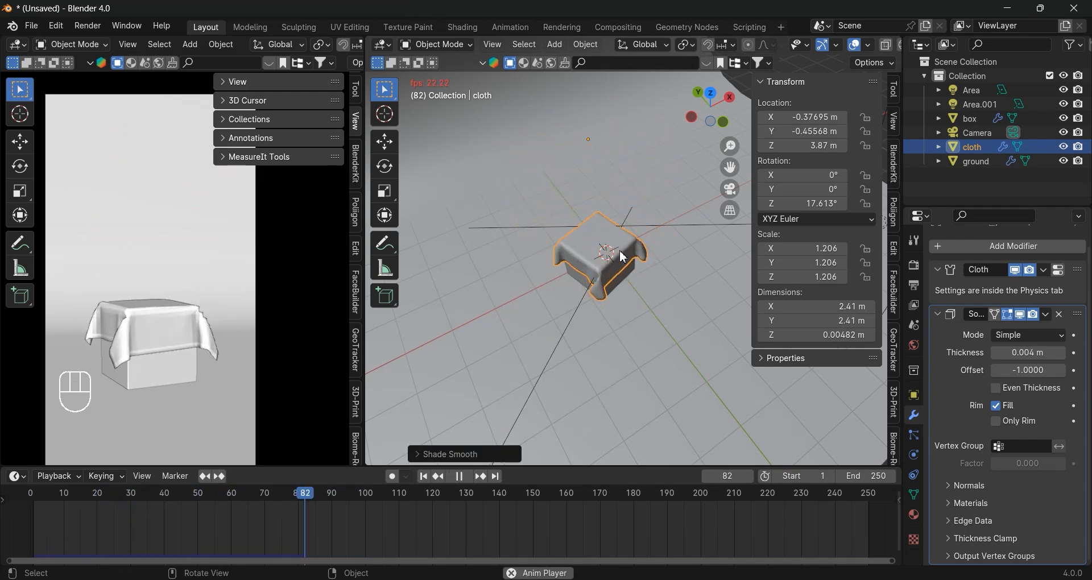
pyautogui.press('space')
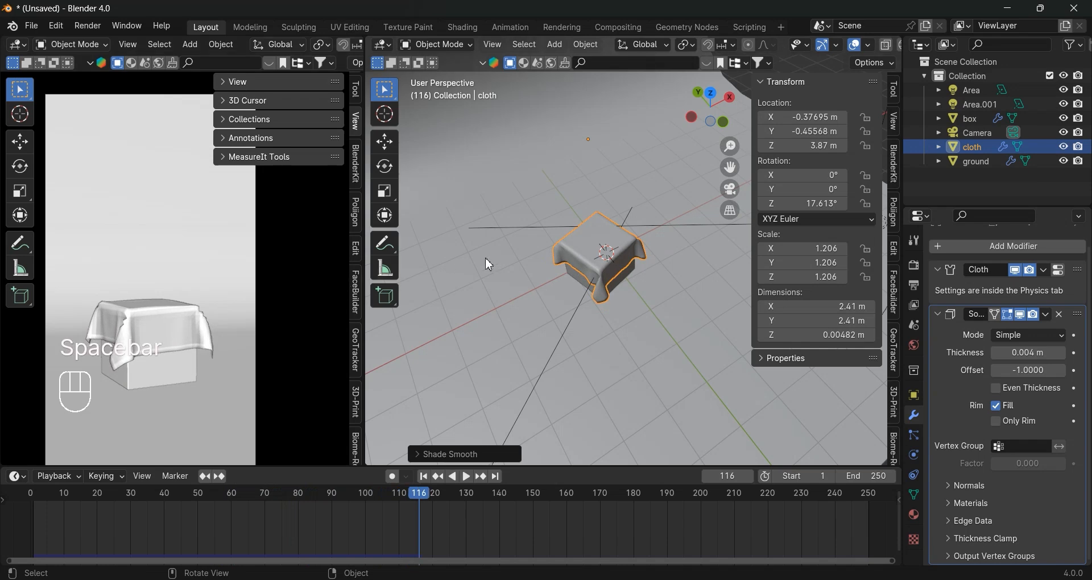
pyautogui.moveTo(610, 276); pyautogui.dragTo(515, 374, button='middle')
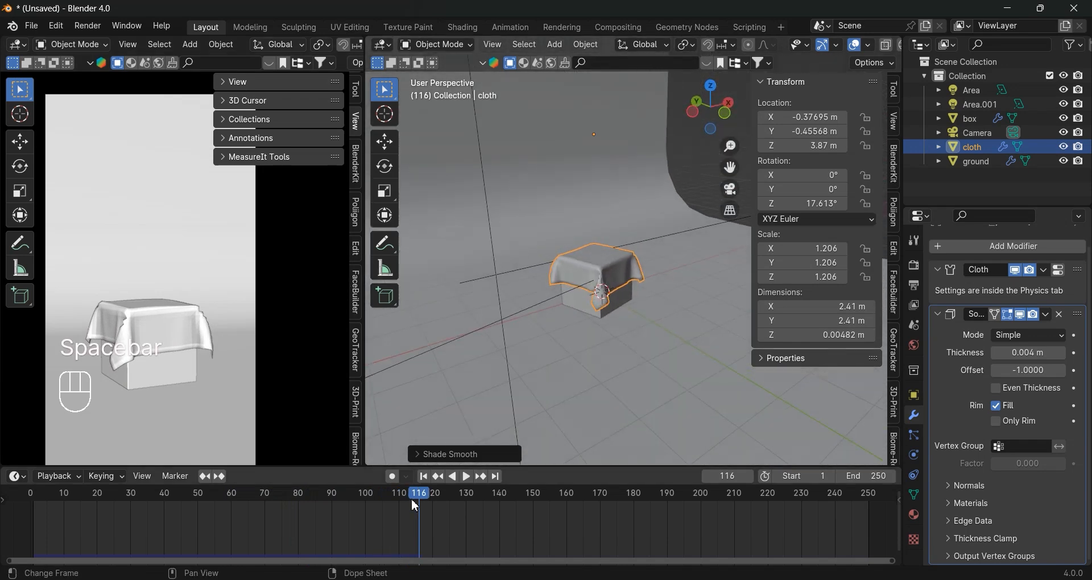
pyautogui.moveTo(411, 500); pyautogui.dragTo(30, 499)
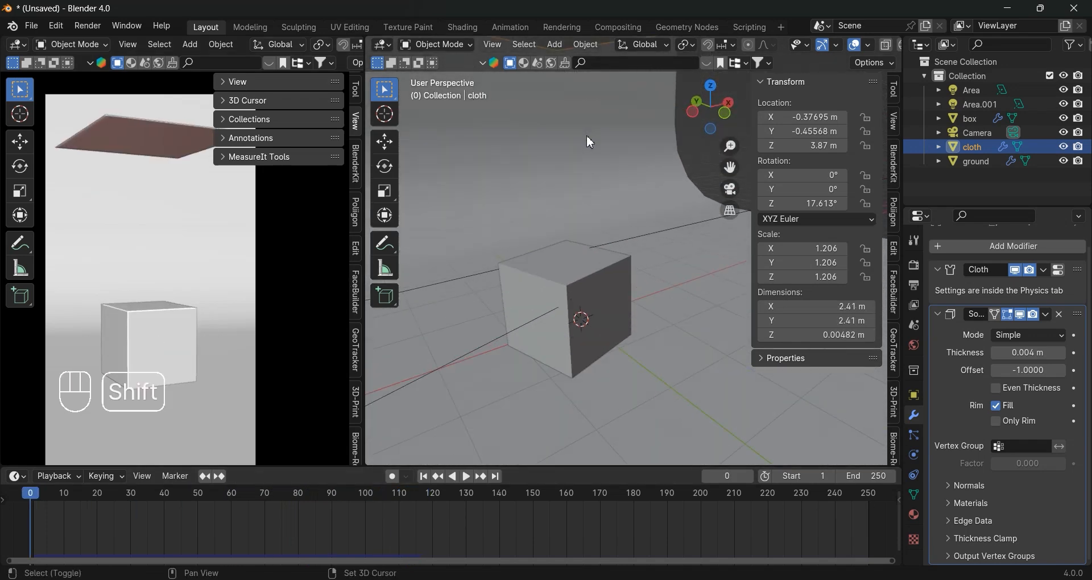
# - Un-subdivide the cloth mesh four times in Edit Mode, down to a two-by-two grid, and return to Object Mode
pyautogui.keyDown('shift'); pyautogui.moveTo(586, 136); pyautogui.dragTo(640, 260, button='middle'); pyautogui.keyUp('shift')
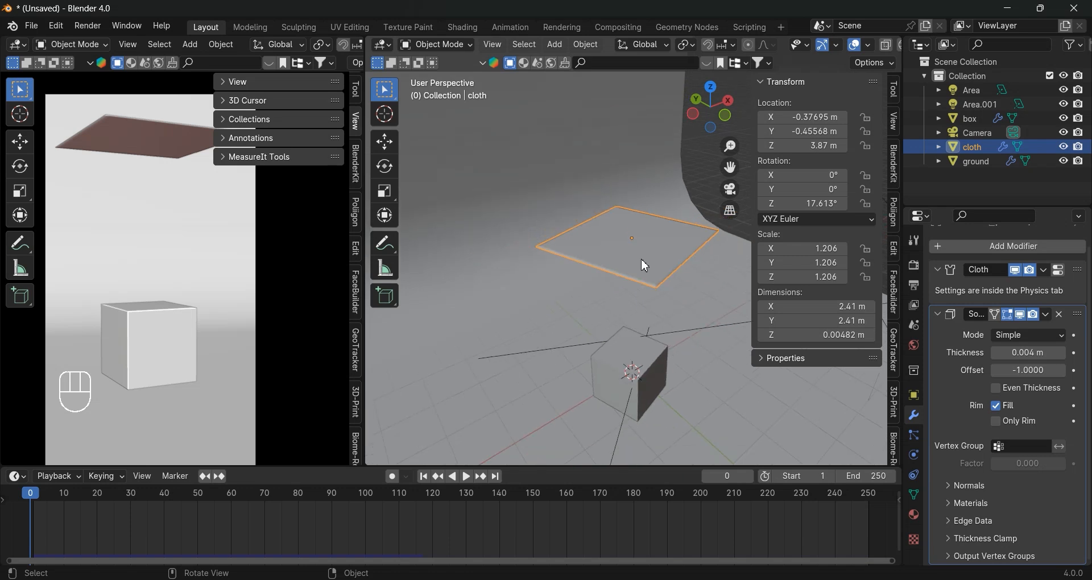
pyautogui.press('Tab')
pyautogui.click(695, 44)
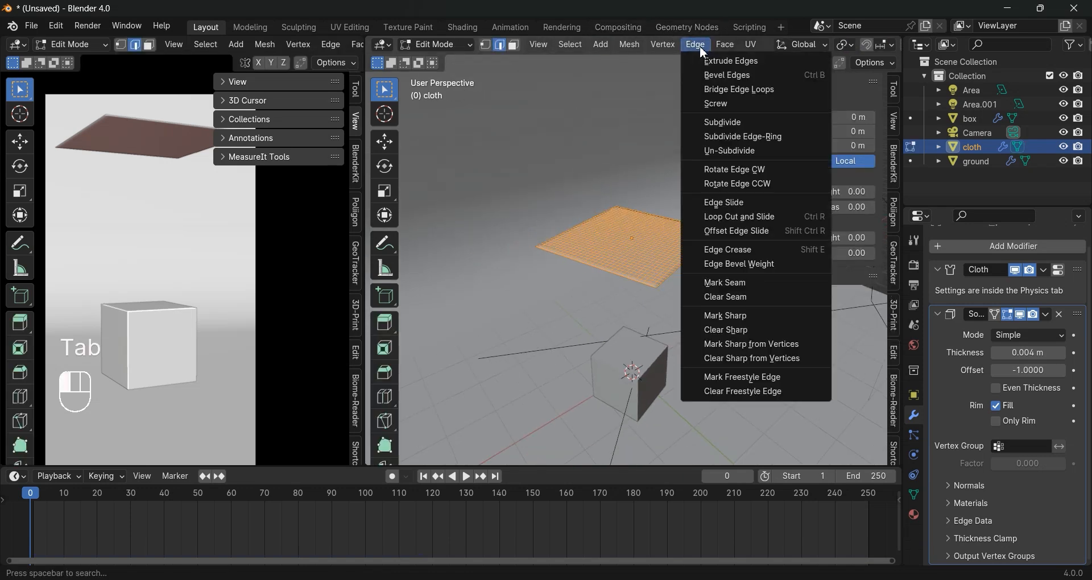
pyautogui.click(730, 150)
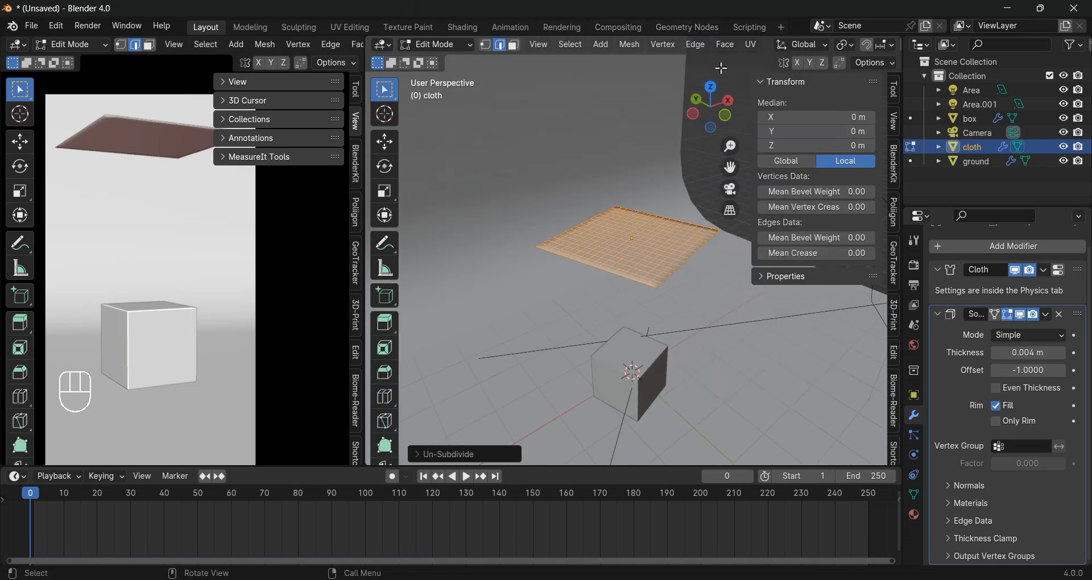
pyautogui.click(696, 45)
pyautogui.click(719, 153)
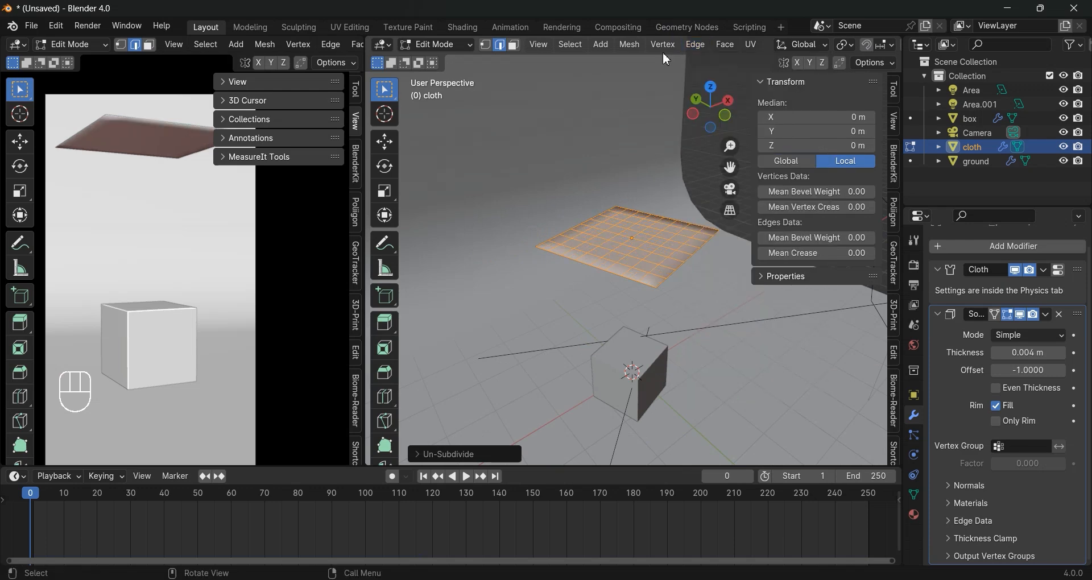
pyautogui.click(689, 46)
pyautogui.click(708, 150)
pyautogui.click(695, 45)
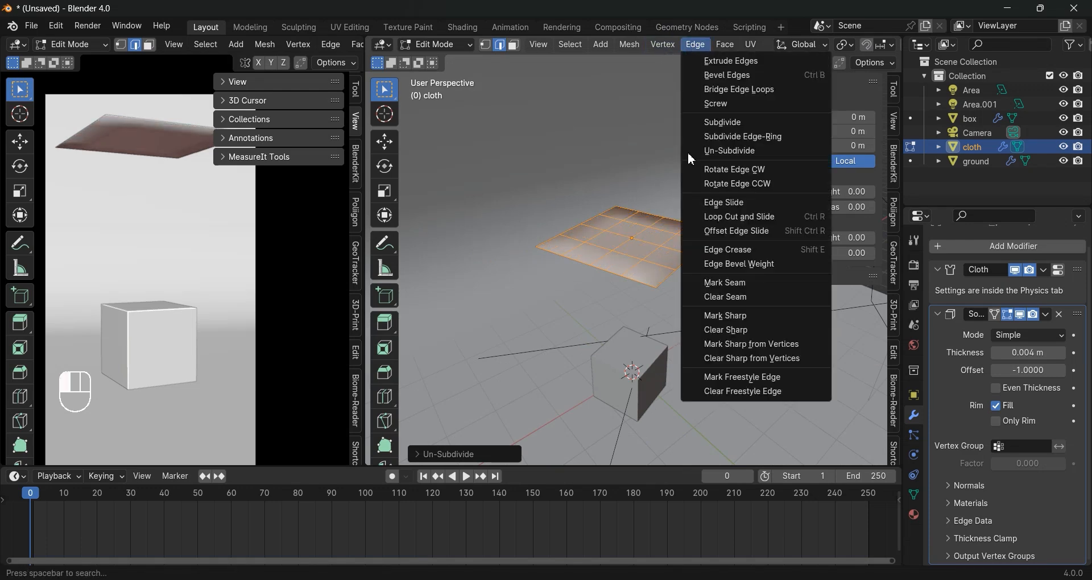
pyautogui.click(729, 150)
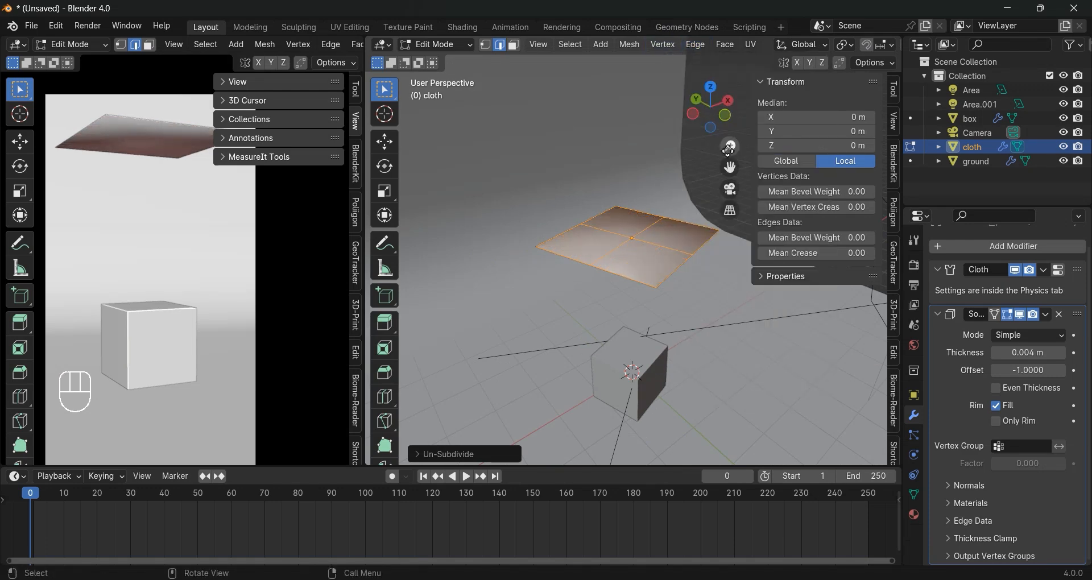
pyautogui.press('Tab')
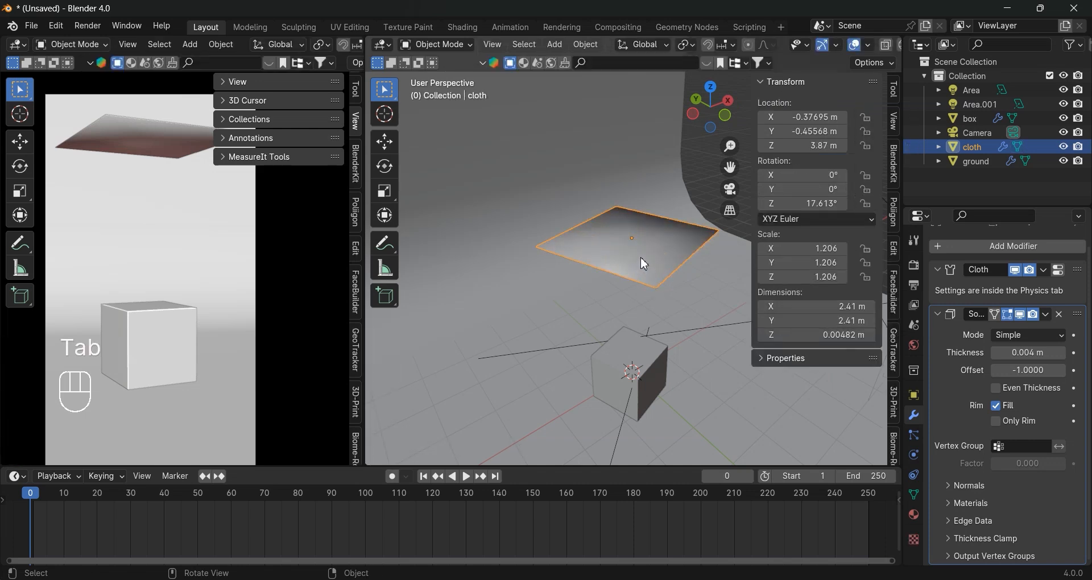
# - Check the cloth's two-by-two mesh in Edit Mode, return to Object Mode and shade the cloth flat
pyautogui.press('Tab')
pyautogui.hotkey('ctrl', 'e')
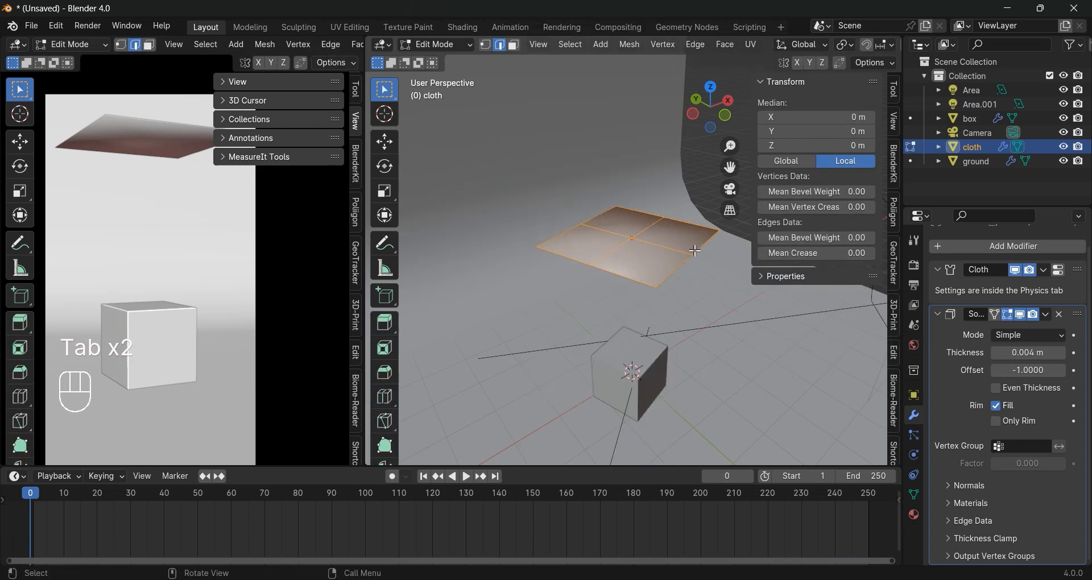
pyautogui.press('Tab')
pyautogui.rightClick(653, 247)
pyautogui.click(591, 278)
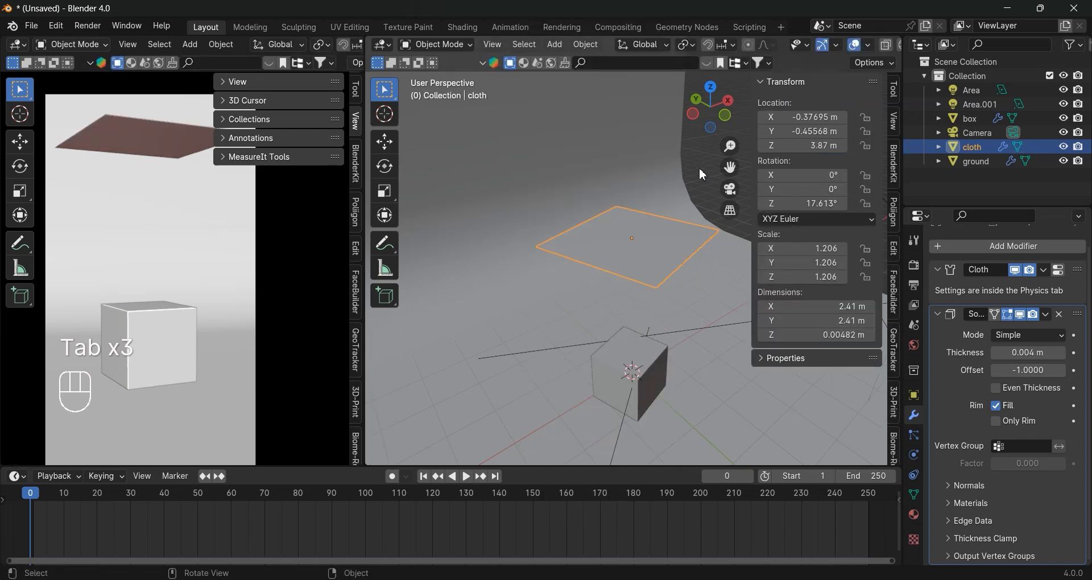
# - Play the simulation to check how the flat-shaded coarse cloth lands on the box, and return to frame 0
pyautogui.click(691, 175)
pyautogui.press('space')
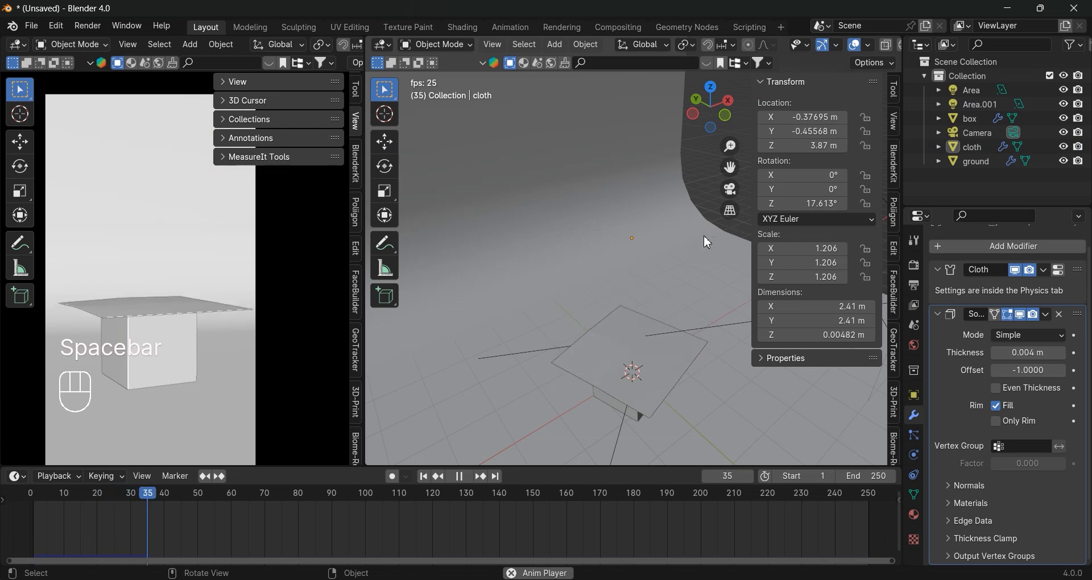
pyautogui.press('space')
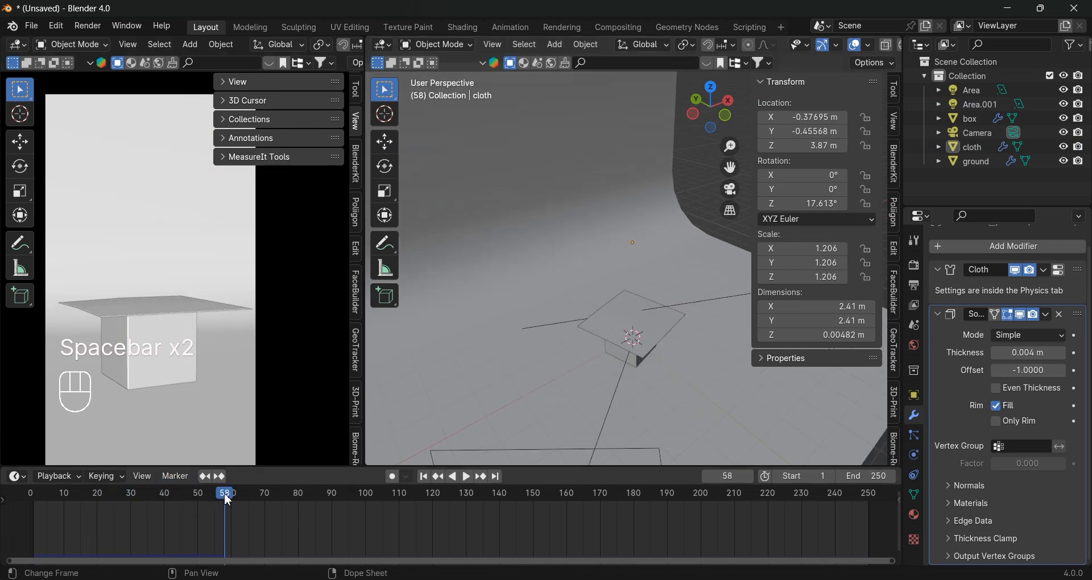
pyautogui.moveTo(228, 501); pyautogui.dragTo(31, 501)
# - Show the camera view in Rendered shading and give the ground a new material with roughness 0
pyautogui.press('z')
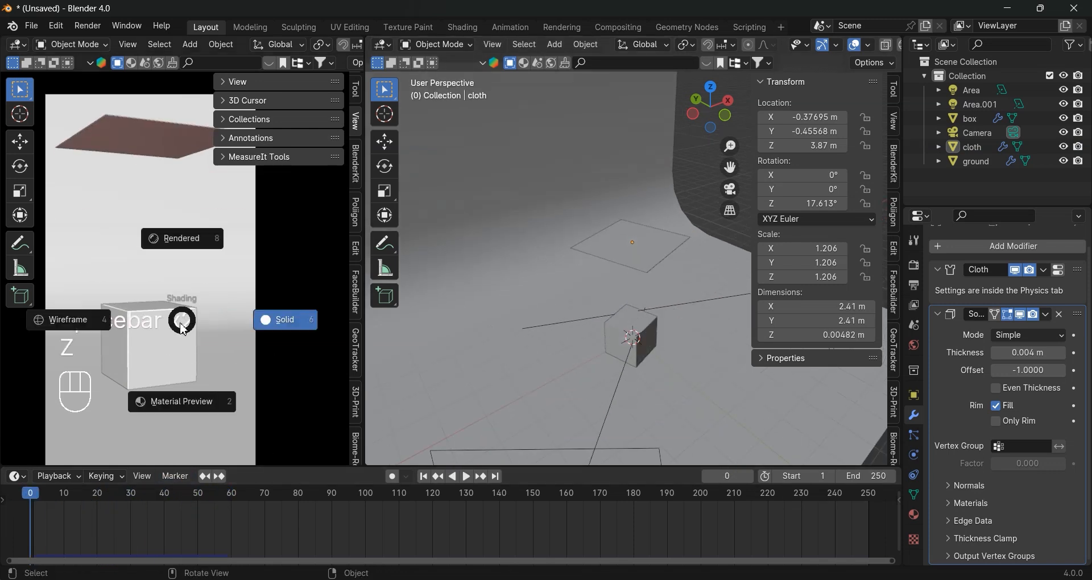
pyautogui.click(200, 249)
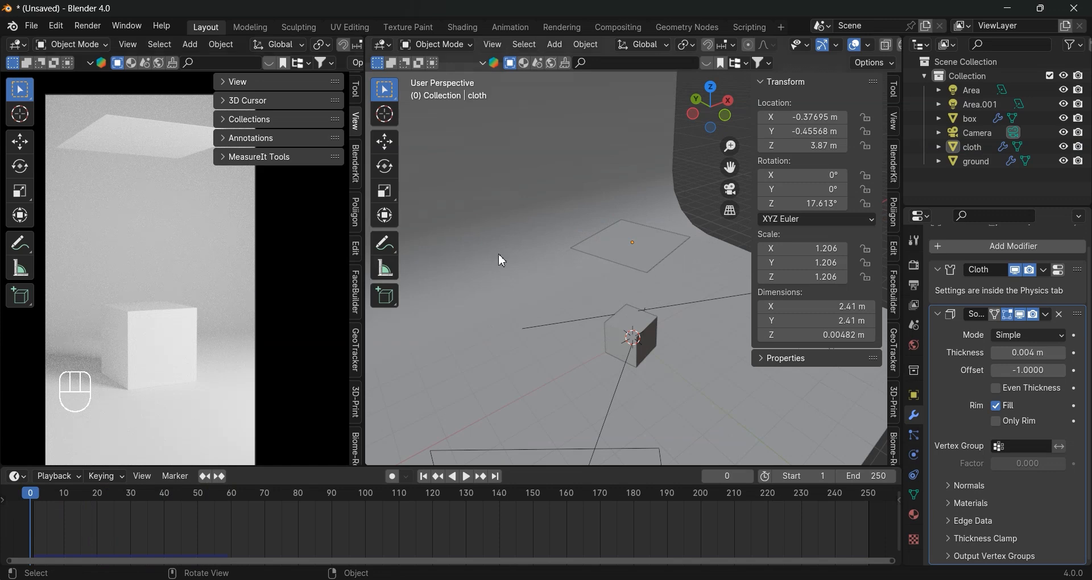
pyautogui.moveTo(498, 254); pyautogui.dragTo(668, 292, button='middle')
pyautogui.click(702, 369)
pyautogui.click(914, 515)
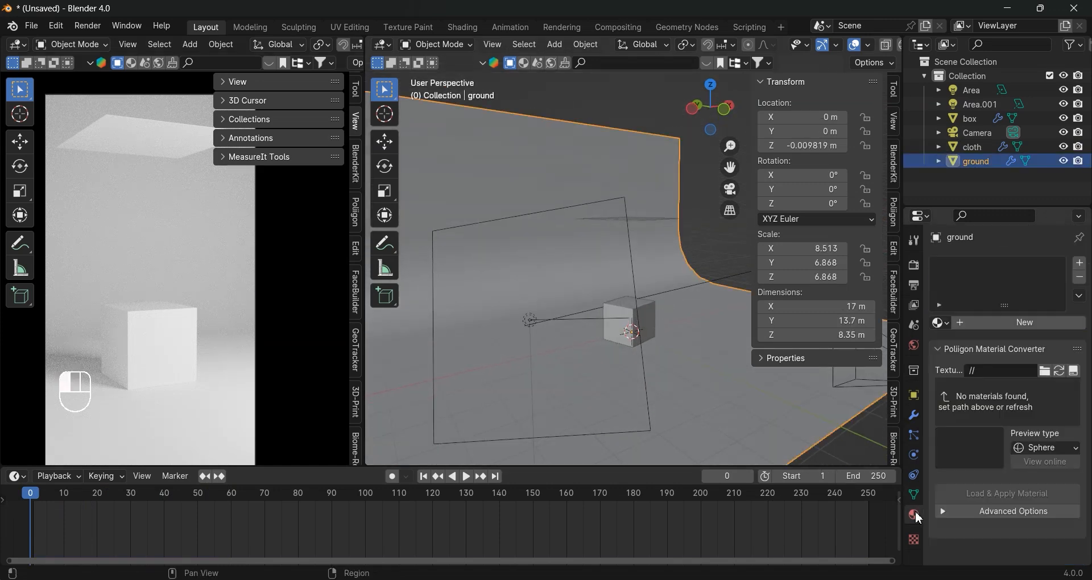
pyautogui.click(998, 320)
pyautogui.scroll(-2, 1001, 330)
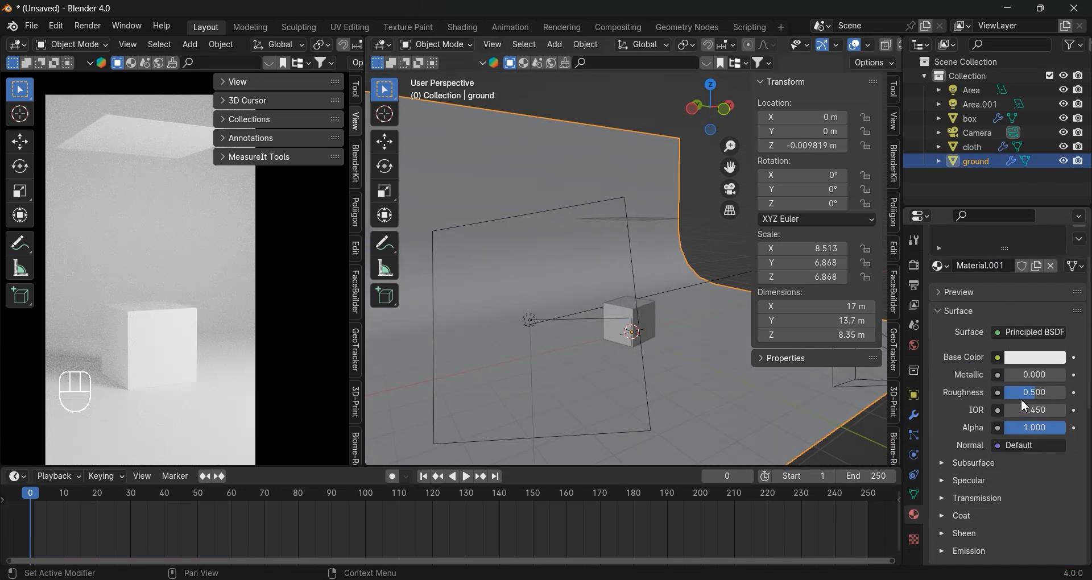
pyautogui.moveTo(1024, 394); pyautogui.dragTo(990, 394)
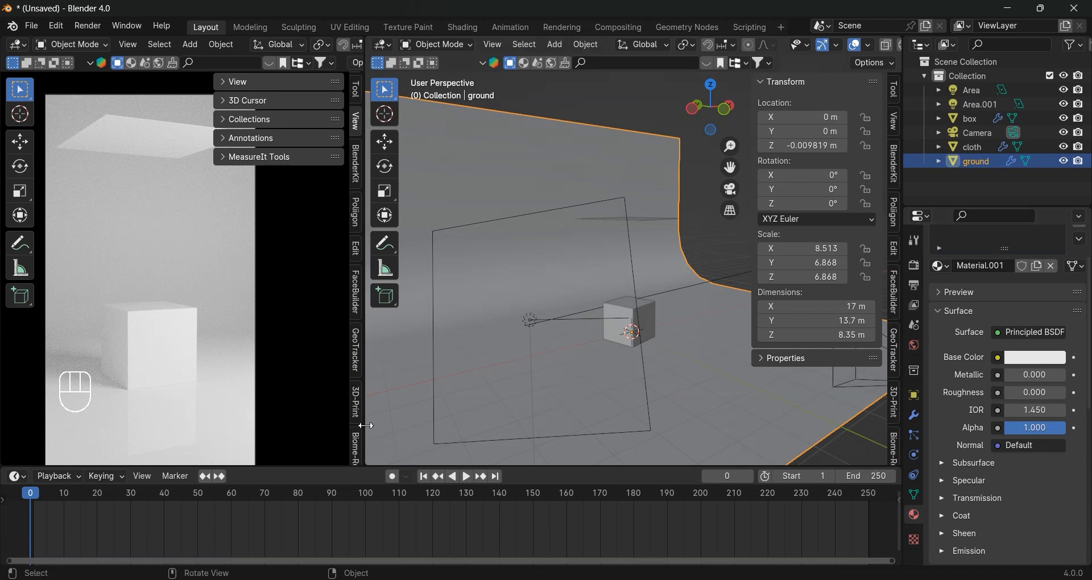
# - Set the box material's roughness to about 0.096 and its transmission weight to about 0.817
pyautogui.scroll(3, 213, 414)
pyautogui.keyDown('shift'); pyautogui.moveTo(187, 417); pyautogui.dragTo(239, 219, button='middle'); pyautogui.keyUp('shift')
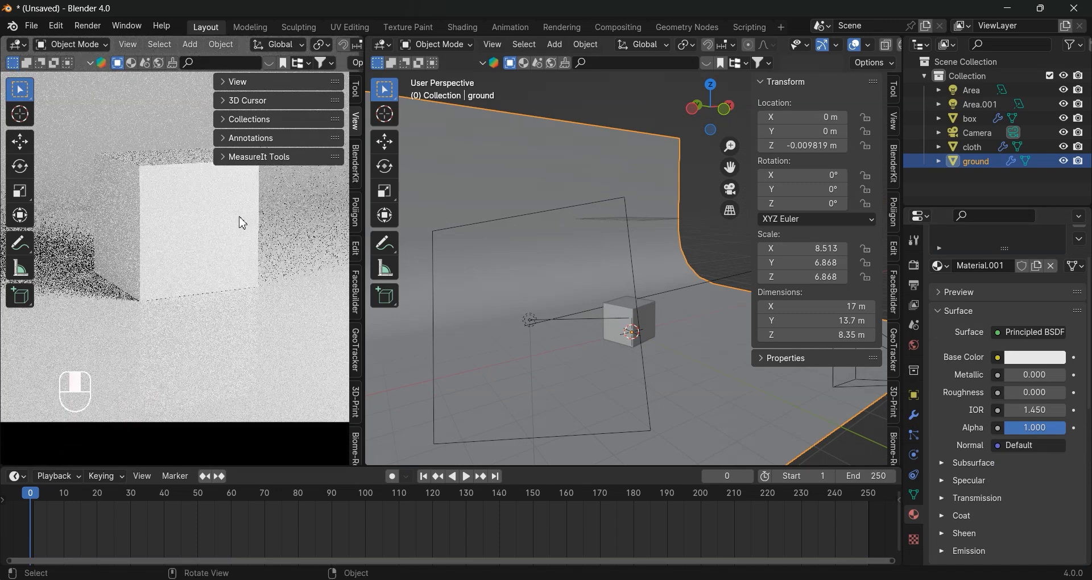
pyautogui.scroll(4, 219, 353)
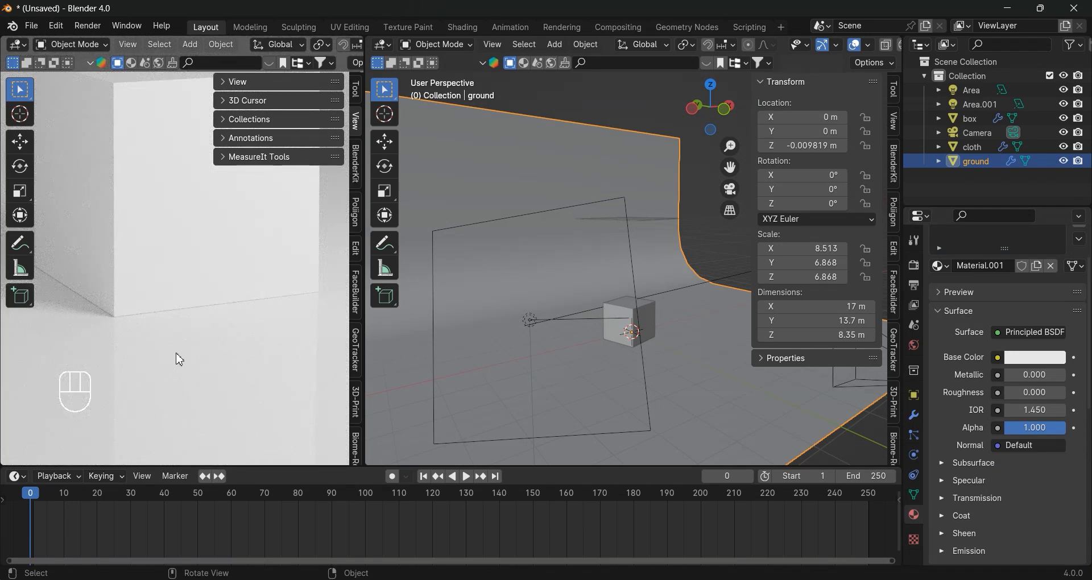
pyautogui.scroll(-2, 180, 360)
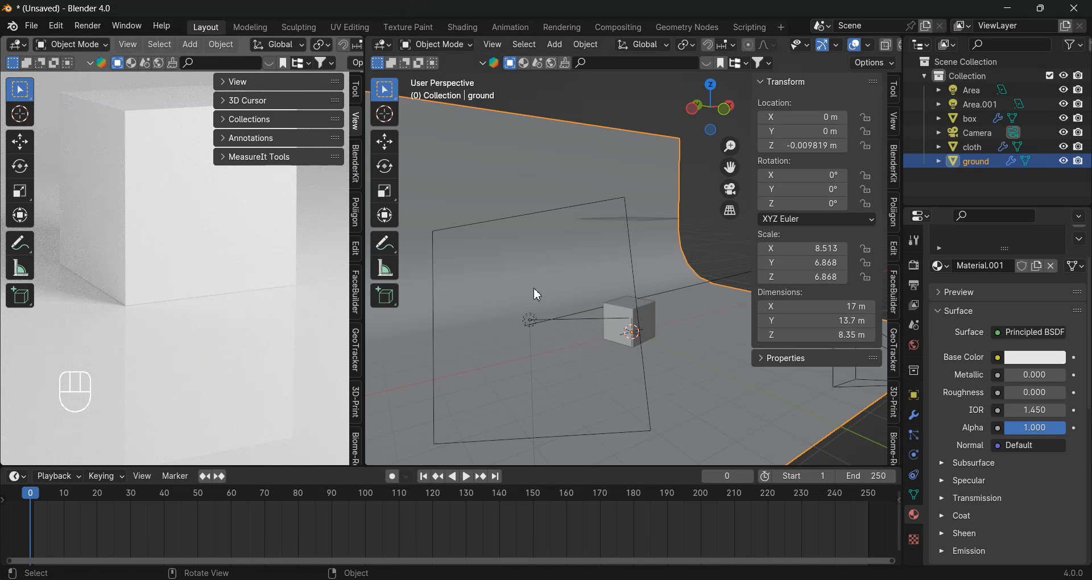
pyautogui.click(628, 337)
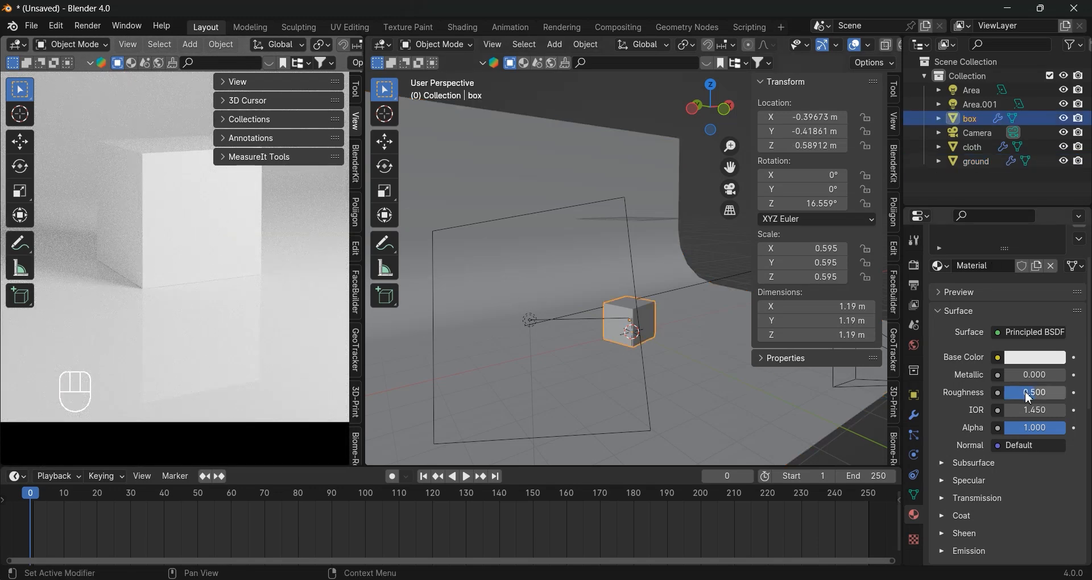
pyautogui.moveTo(1030, 398); pyautogui.dragTo(1012, 392)
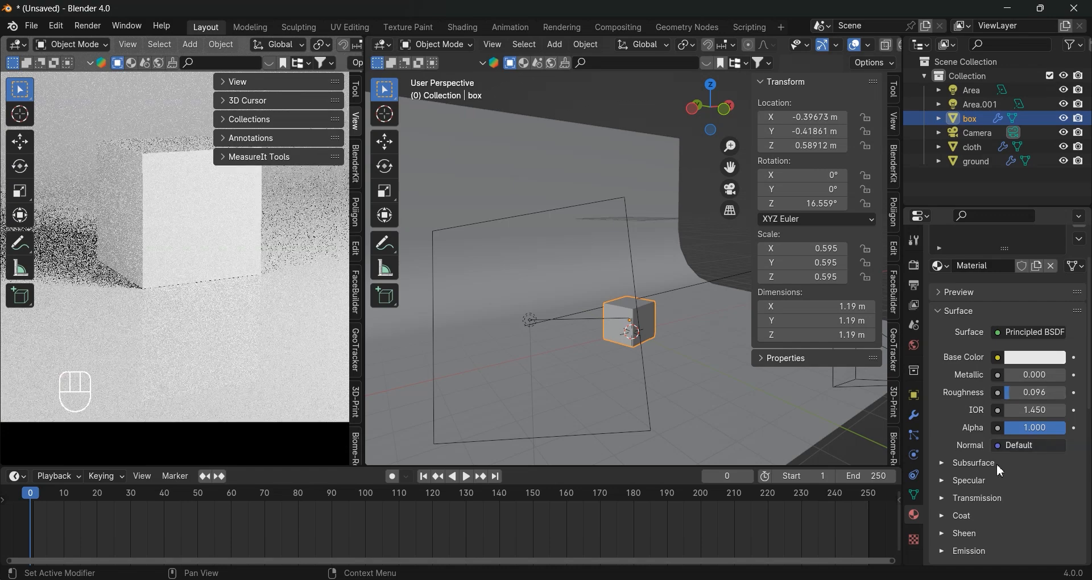
pyautogui.click(972, 497)
pyautogui.scroll(-3, 972, 494)
pyautogui.moveTo(1015, 459); pyautogui.dragTo(1044, 460)
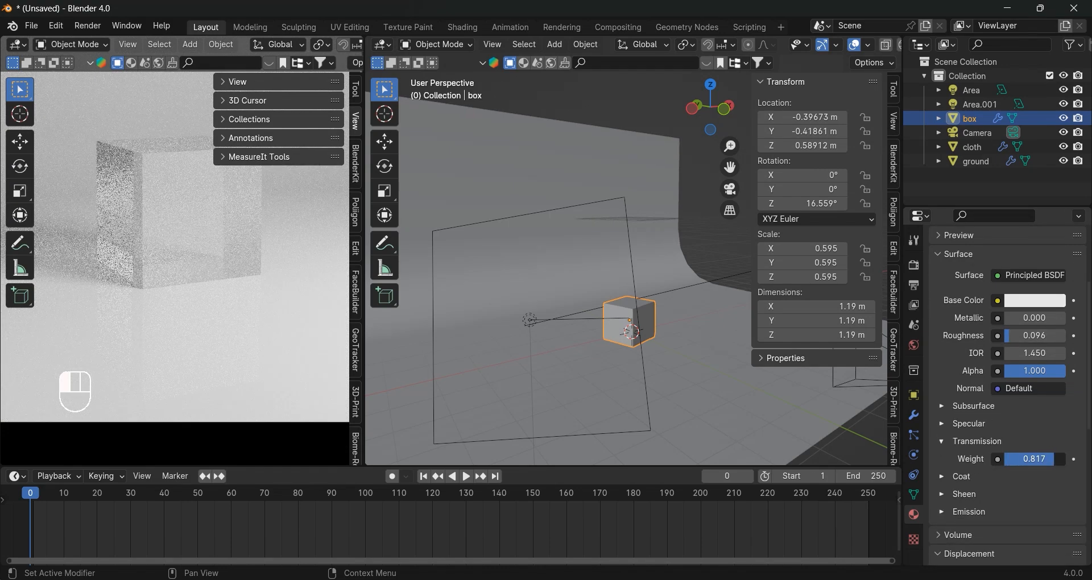
# - Change the box material's base colour to cyan and raise its transmission weight to about 0.936
pyautogui.scroll(5, 1035, 449)
pyautogui.click(1035, 414)
pyautogui.click(983, 315)
pyautogui.click(988, 192)
pyautogui.scroll(-4, 169, 314)
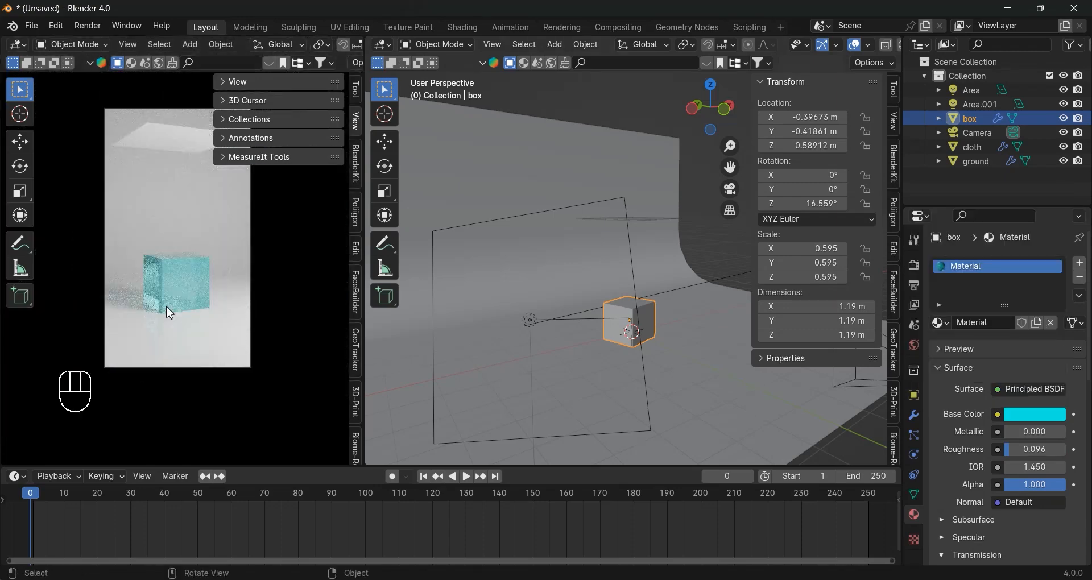
pyautogui.scroll(4, 177, 293)
pyautogui.scroll(-4, 1025, 457)
pyautogui.moveTo(1027, 459); pyautogui.dragTo(1042, 459)
pyautogui.scroll(-4, 130, 326)
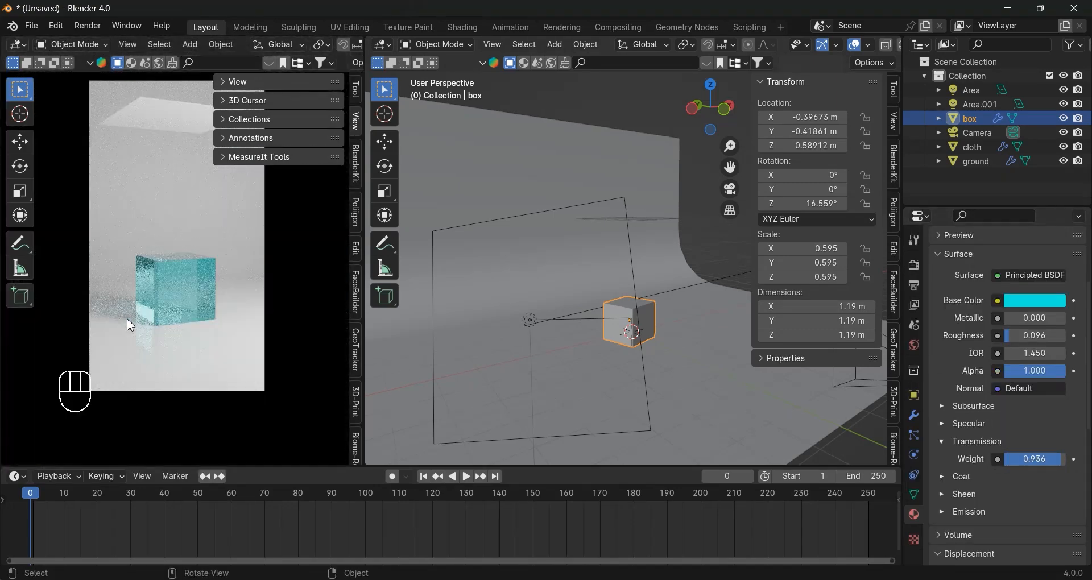
pyautogui.scroll(4, 190, 287)
pyautogui.scroll(-4, 189, 288)
# - Play the simulation until the cloth lies on the box, and give the cloth a new material with metallic 1 and roughness about 0.179
pyautogui.press('space')
pyautogui.press('space')
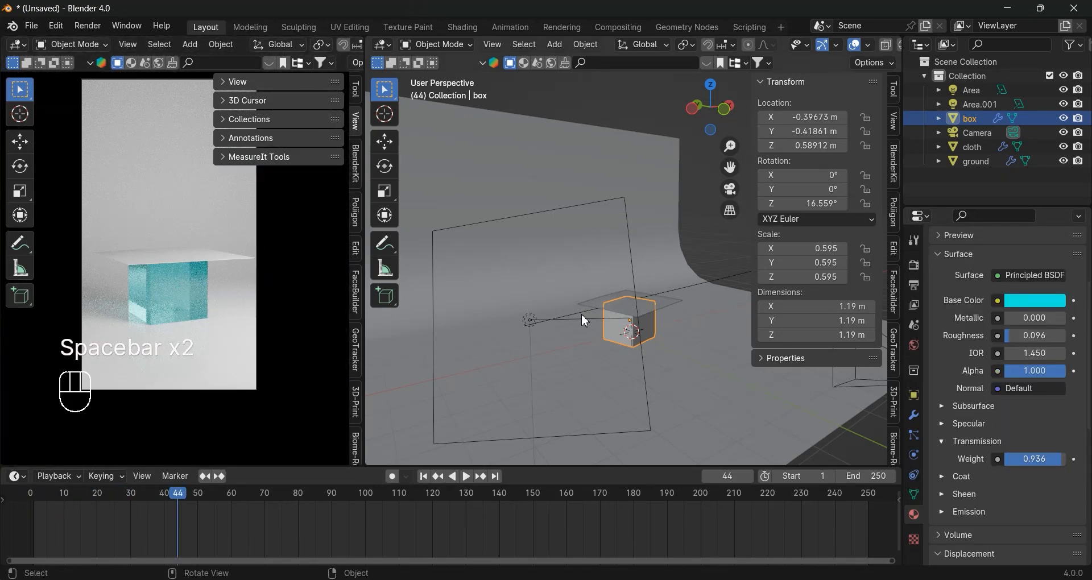
pyautogui.click(589, 331)
pyautogui.click(1025, 322)
pyautogui.click(1035, 438)
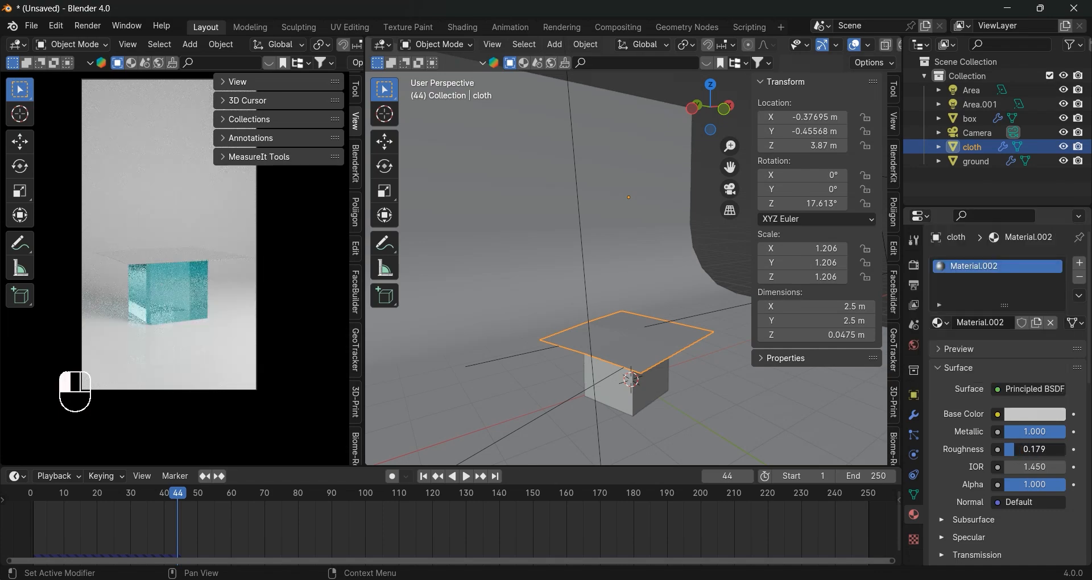
# - Set the cloth material's base colour to black, its metallic to 0 and its roughness to about 0.078
pyautogui.click(1035, 415)
pyautogui.moveTo(1055, 203); pyautogui.dragTo(1055, 287)
pyautogui.moveTo(1036, 432)
pyautogui.mouseDown()
pyautogui.moveTo(1023, 432)
pyautogui.moveTo(1037, 432)
pyautogui.mouseUp()
pyautogui.scroll(-4, 176, 273)
# - Replay the simulation from the start to examine the black cloth on the glass box in the render, stopping at frame 43
pyautogui.click(424, 476)
pyautogui.click(466, 476)
pyautogui.press('space')
pyautogui.press('space')
pyautogui.scroll(5, 168, 338)
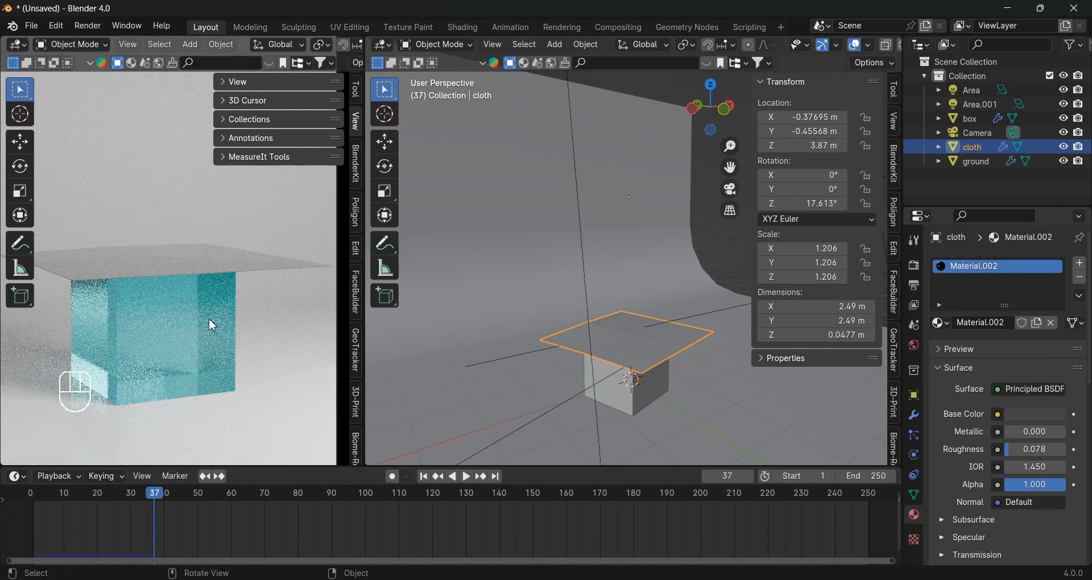
pyautogui.click(424, 476)
pyautogui.scroll(-4, 581, 334)
pyautogui.scroll(-3, 227, 318)
pyautogui.press('space')
pyautogui.press('space')
pyautogui.scroll(3, 226, 317)
pyautogui.scroll(-4, 228, 318)
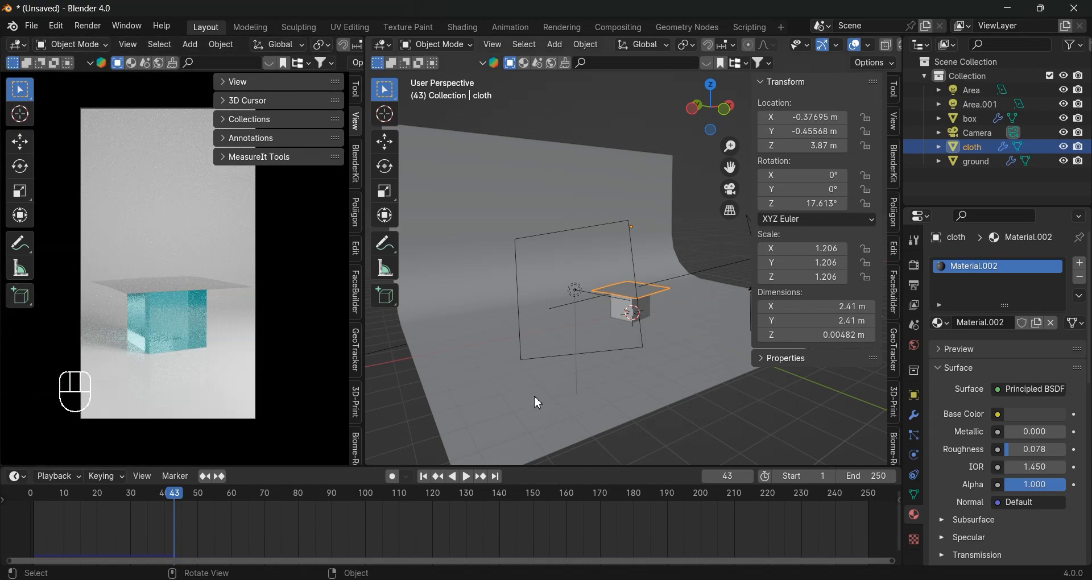
# - Change the box material's base colour to red with hue 0.002, saturation 0.960 and value 0.801, and adjust its roughness
pyautogui.click(643, 310)
pyautogui.click(1035, 415)
pyautogui.moveTo(974, 201); pyautogui.dragTo(973, 305)
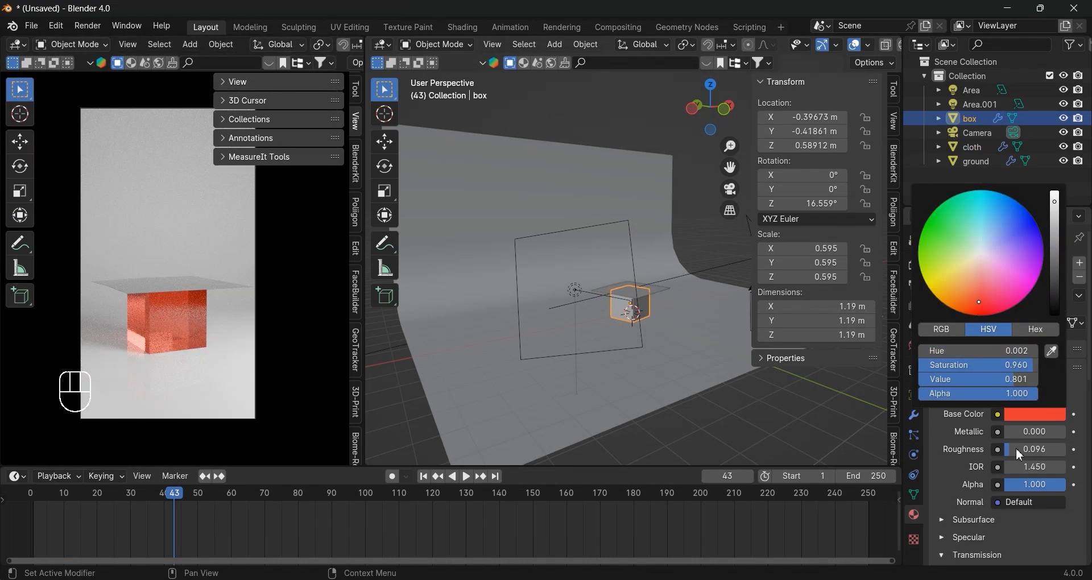
pyautogui.moveTo(1016, 450); pyautogui.dragTo(1021, 449)
# - Set the power of the area light Area.001 to 500
pyautogui.click(705, 347)
pyautogui.click(700, 426)
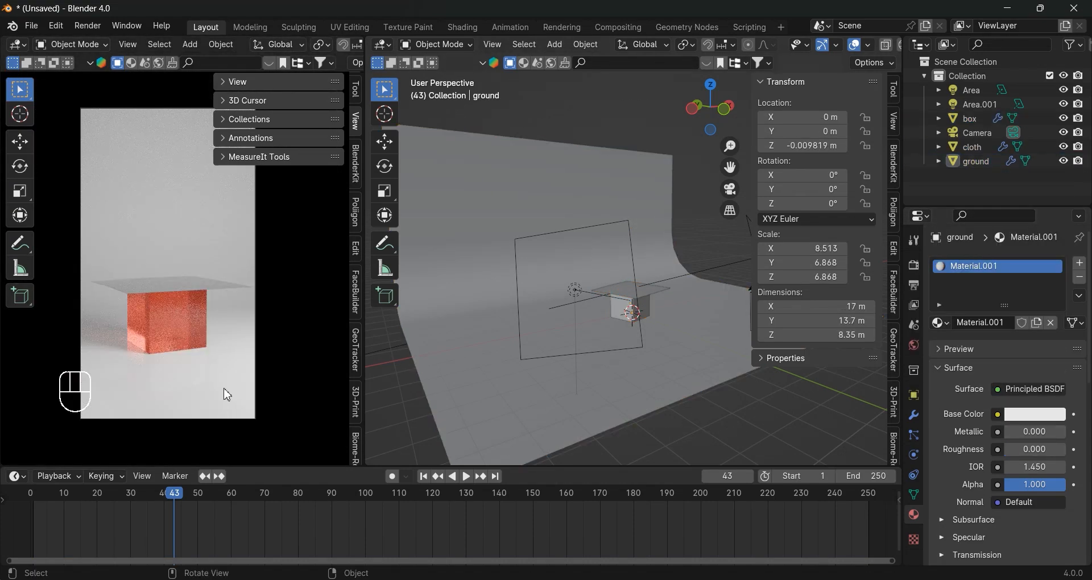
pyautogui.scroll(-3, 644, 302)
pyautogui.click(727, 254)
pyautogui.write('0')
pyautogui.press('Return')
pyautogui.click(633, 305)
pyautogui.doubleClick(1027, 358)
pyautogui.write('500')
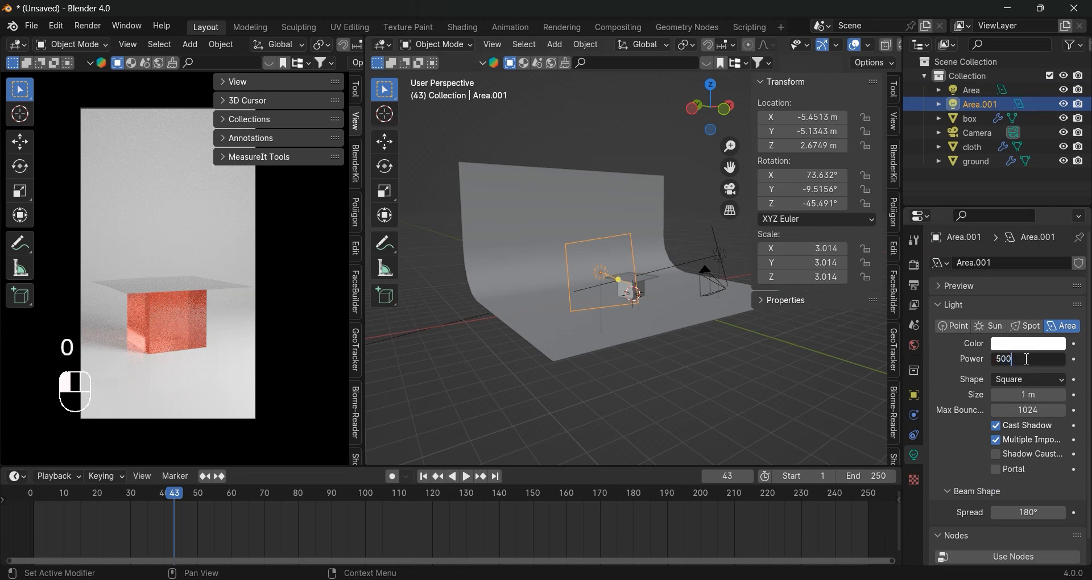
pyautogui.click(232, 287)
# - Try a pale blue base colour on the ground with hue 0.511, saturation 0.431 and value 0.800, and undo it
pyautogui.click(237, 299)
pyautogui.click(1034, 415)
pyautogui.click(982, 228)
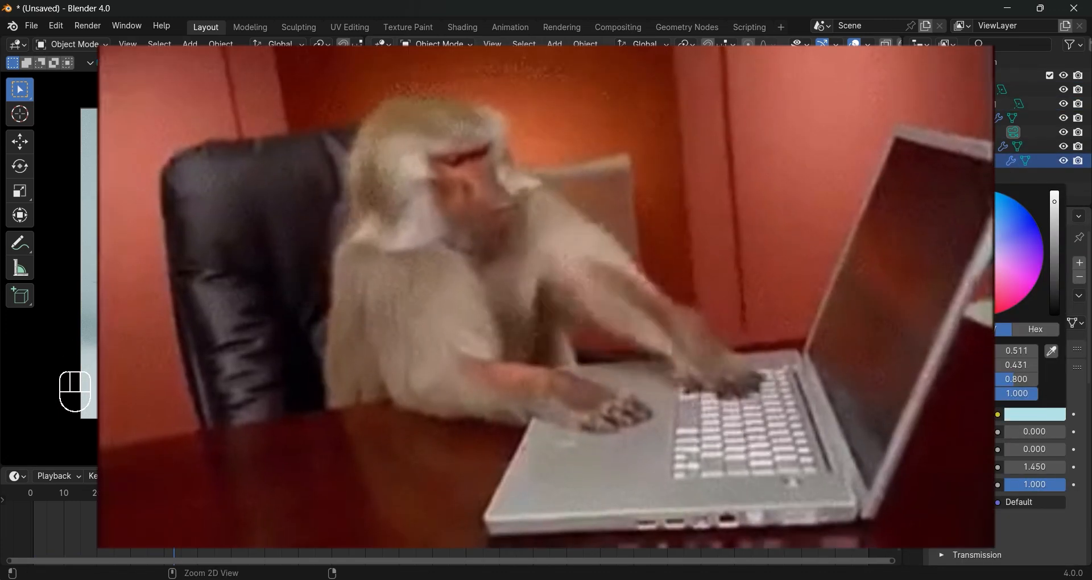
pyautogui.hotkey('ctrl', 'z')
# - Check the cloth's mesh and its edge operations in Edit Mode, and replay the simulation from the first frame
pyautogui.click(232, 287)
pyautogui.press('Tab')
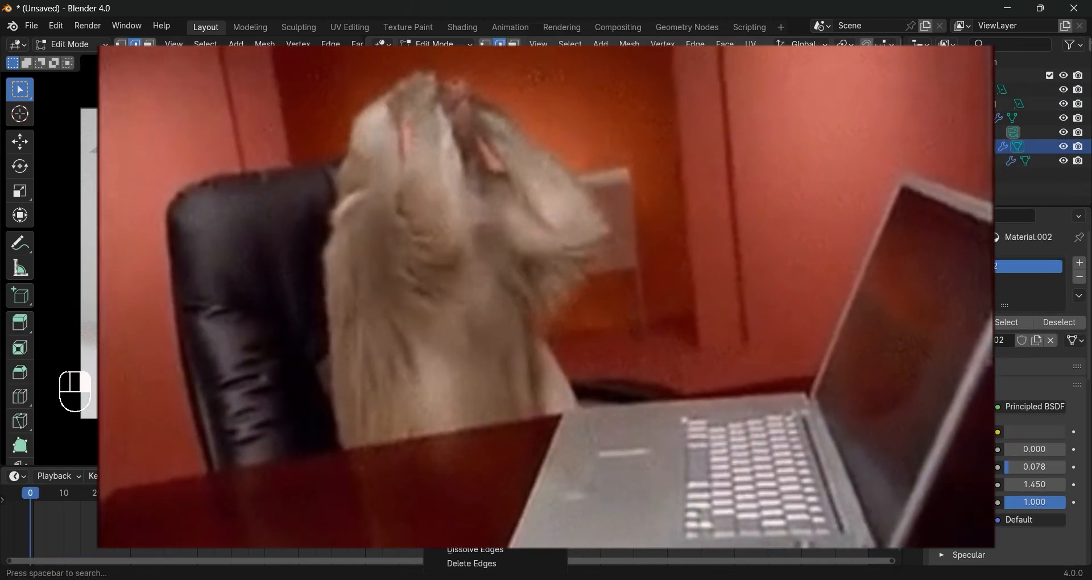
pyautogui.press('Tab')
pyautogui.press('space')
pyautogui.click(633, 307)
pyautogui.rightClick(633, 311)
pyautogui.click(620, 311)
pyautogui.hotkey('shift', 'Left')
pyautogui.press('space')
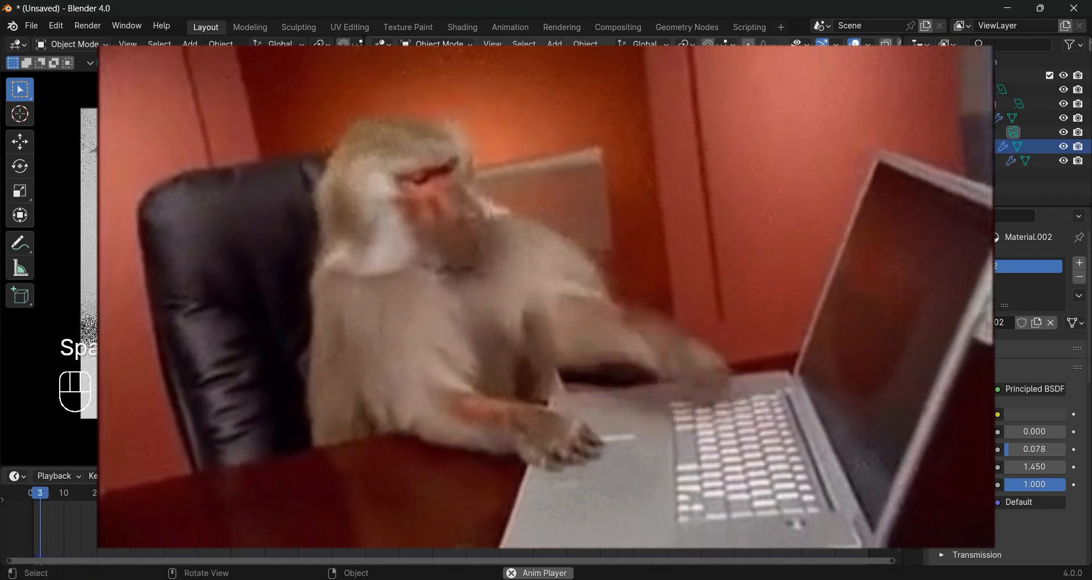
# - Switch the cloth in and out of Edit Mode and play the simulation again to recheck how it falls
pyautogui.moveTo(619, 312); pyautogui.dragTo(626, 307, button='middle')
pyautogui.press('space')
pyautogui.rightClick(623, 310)
pyautogui.press('Tab')
pyautogui.press('space')
pyautogui.press('space')
pyautogui.press('Tab')
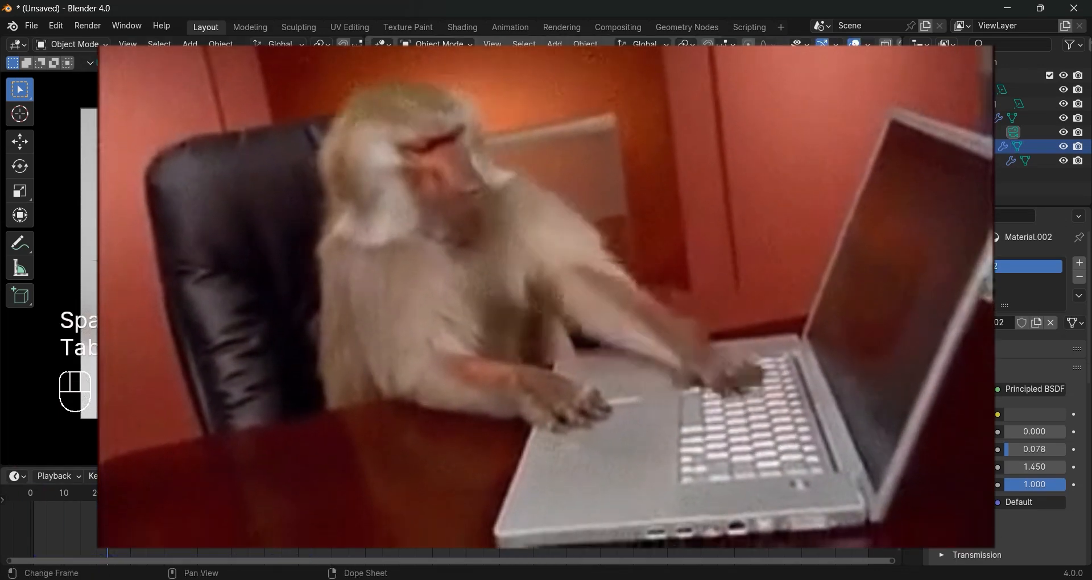
pyautogui.rightClick(598, 310)
pyautogui.press('space')
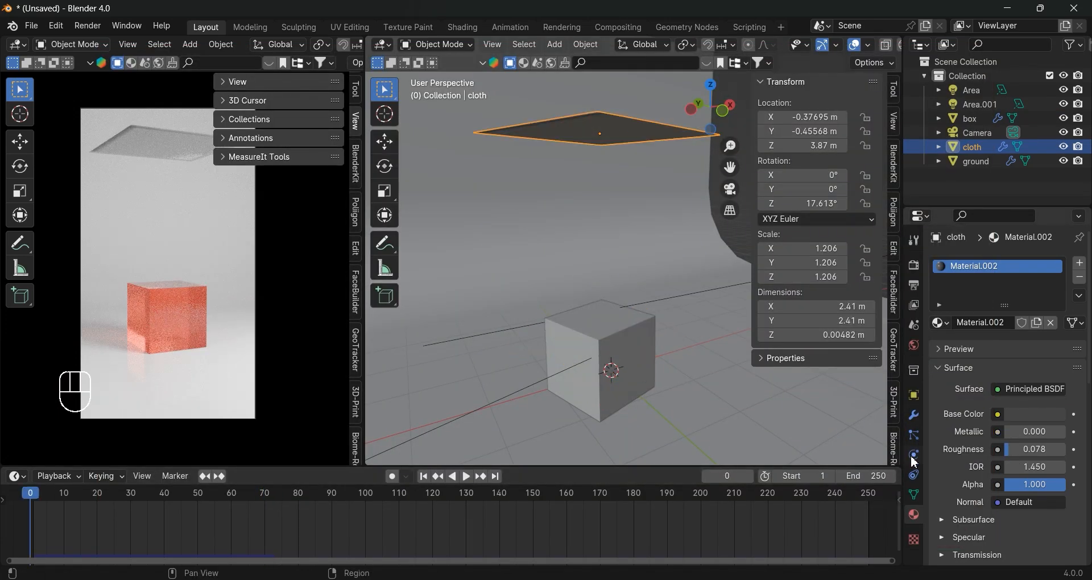
# - Try an active Rigid Body as the cloth's physics and play the simulation
pyautogui.click(914, 456)
pyautogui.press('Tab')
pyautogui.press('Tab')
pyautogui.click(1014, 355)
pyautogui.press('space')
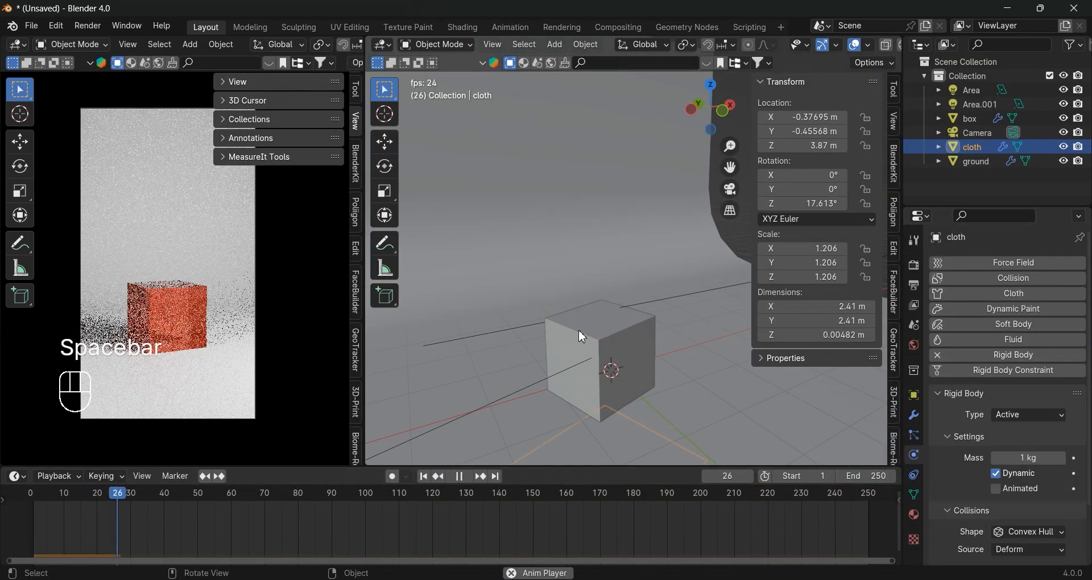
pyautogui.press('space')
# - Try Rigid Body physics instead of Collision on the box, change its rigid body type and play the simulation
pyautogui.click(592, 364)
pyautogui.click(1013, 278)
pyautogui.click(1013, 355)
pyautogui.click(1028, 415)
pyautogui.click(1015, 444)
pyautogui.press('space')
pyautogui.press('space')
# - Undo the rigid body changes on the box and the cloth, back to the cloth's Cloth physics
pyautogui.hotkey('ctrl', 'z')
pyautogui.hotkey('ctrl', 'z')
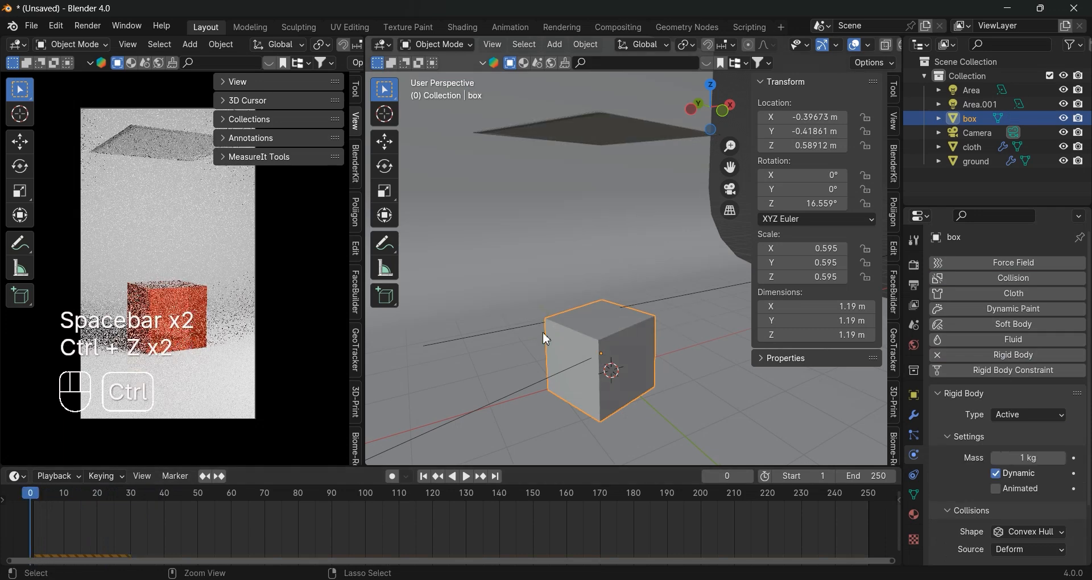
pyautogui.hotkey('ctrl', 'z')
pyautogui.hotkey('ctrl', 'z')
pyautogui.hotkey('ctrl', 'z')
pyautogui.hotkey('ctrl', 'z')
pyautogui.hotkey('ctrl', 'z')
pyautogui.hotkey('ctrl', 'z')
pyautogui.hotkey('ctrl', 'z')
pyautogui.hotkey('ctrl', 'z')
# - Check the cloth's mesh in Edit Mode and add a Subdivision modifier to the cloth
pyautogui.press('Tab')
pyautogui.press('Tab')
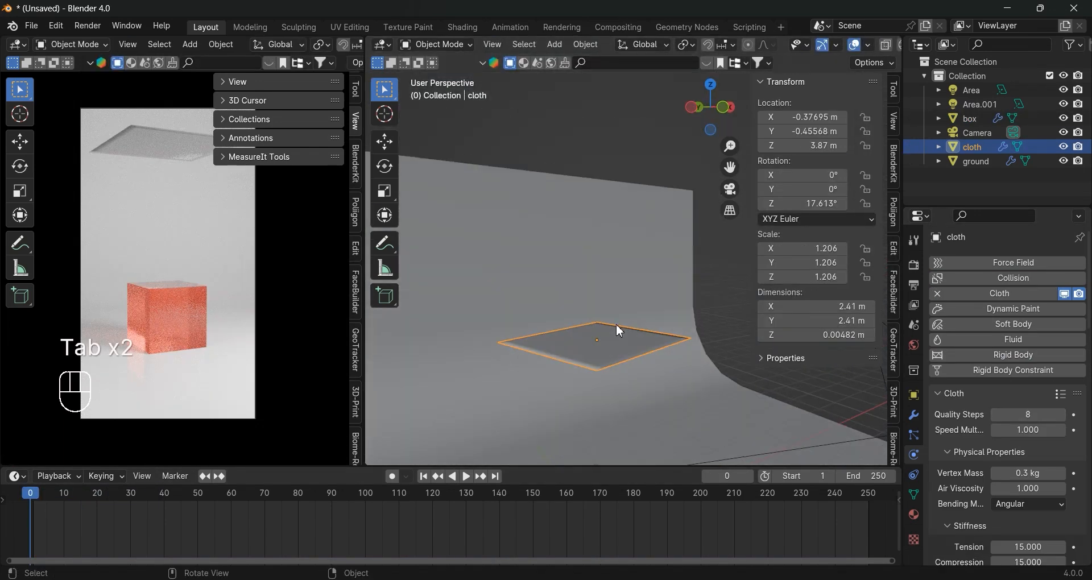
pyautogui.click(914, 415)
pyautogui.click(1013, 263)
pyautogui.moveTo(928, 268)
pyautogui.click(796, 452)
# - Play the simulation to examine up close how the subdivided cloth drapes over the box
pyautogui.press('Tab')
pyautogui.press('Tab')
pyautogui.press('space')
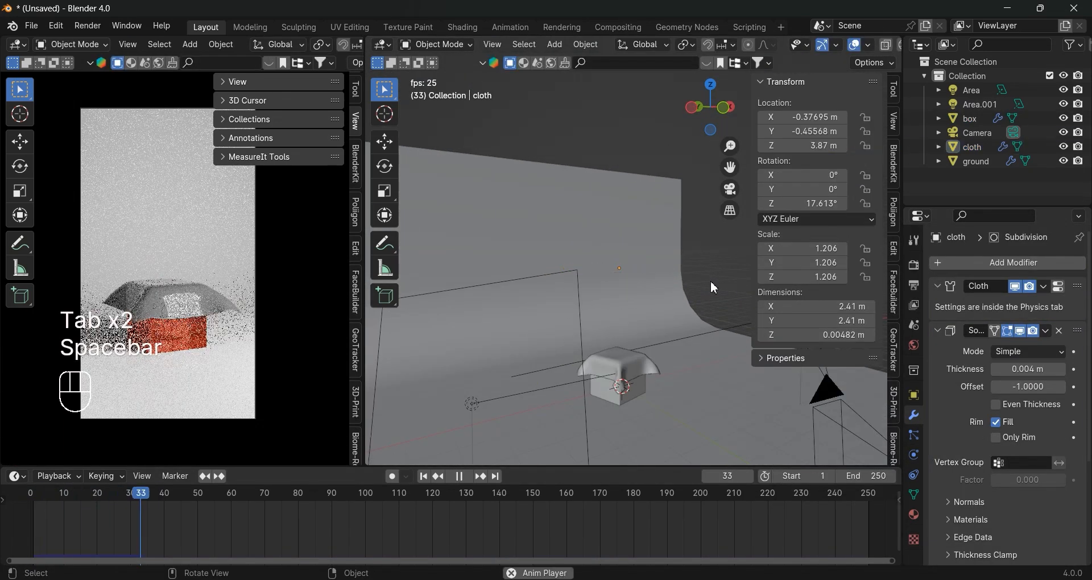
pyautogui.press('space')
pyautogui.keyDown('shift'); pyautogui.moveTo(639, 345); pyautogui.dragTo(633, 241, button='middle'); pyautogui.keyUp('shift')
pyautogui.scroll(6, 633, 241)
# - Set the cloth material's metallic to 1 and play the simulation
pyautogui.click(634, 241)
pyautogui.click(914, 515)
pyautogui.moveTo(1021, 432); pyautogui.dragTo(1064, 427)
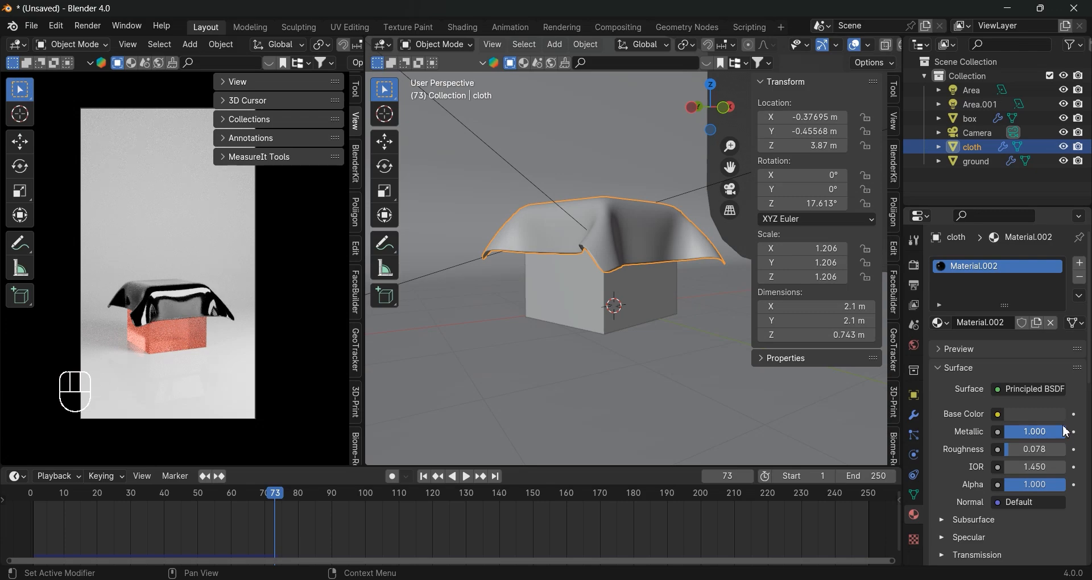
pyautogui.press('space')
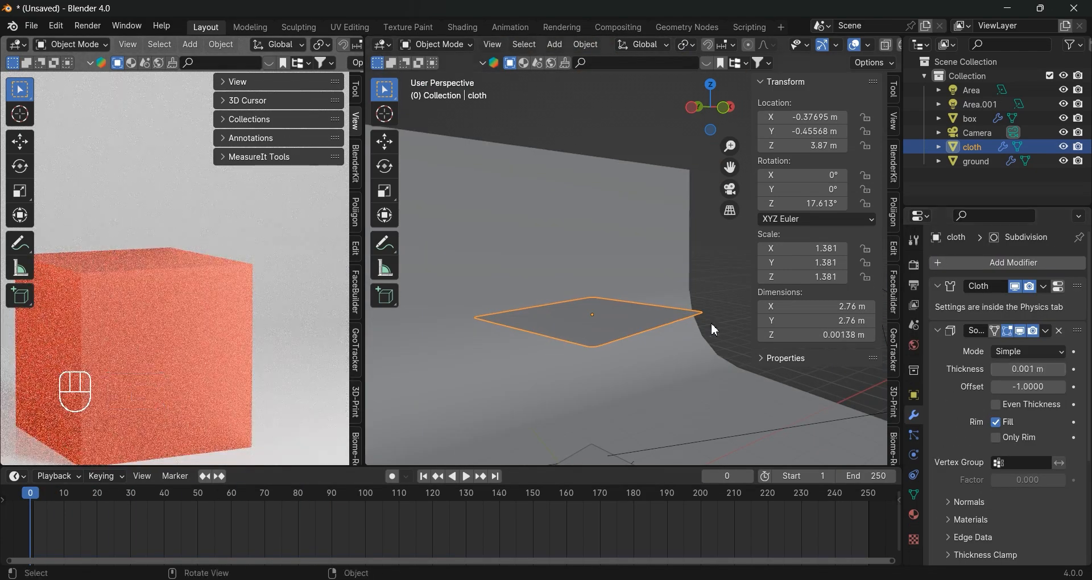
# - Play the simulation and watch the metallic cloth drape over the box in the rendered camera view
pyautogui.click(708, 255)
pyautogui.press('space')
pyautogui.scroll(-3, 669, 388)
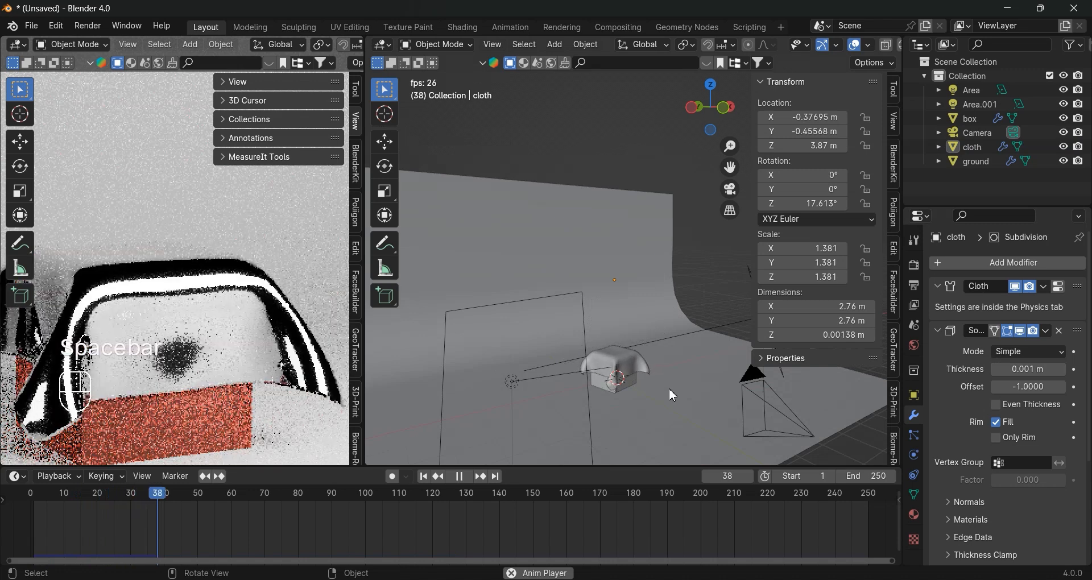
pyautogui.scroll(-5, 250, 392)
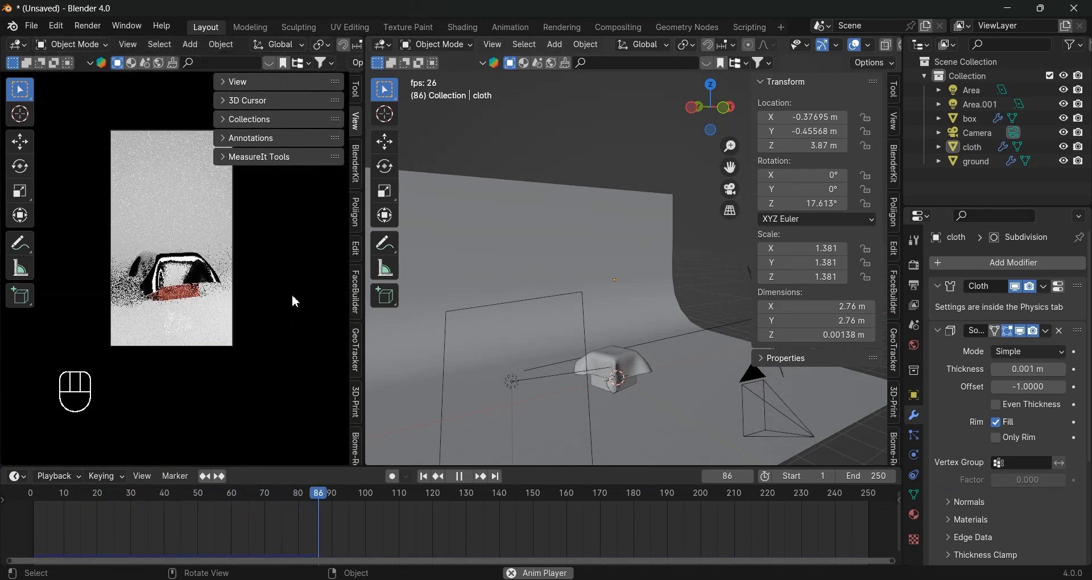
pyautogui.scroll(4, 227, 285)
pyautogui.press('space')
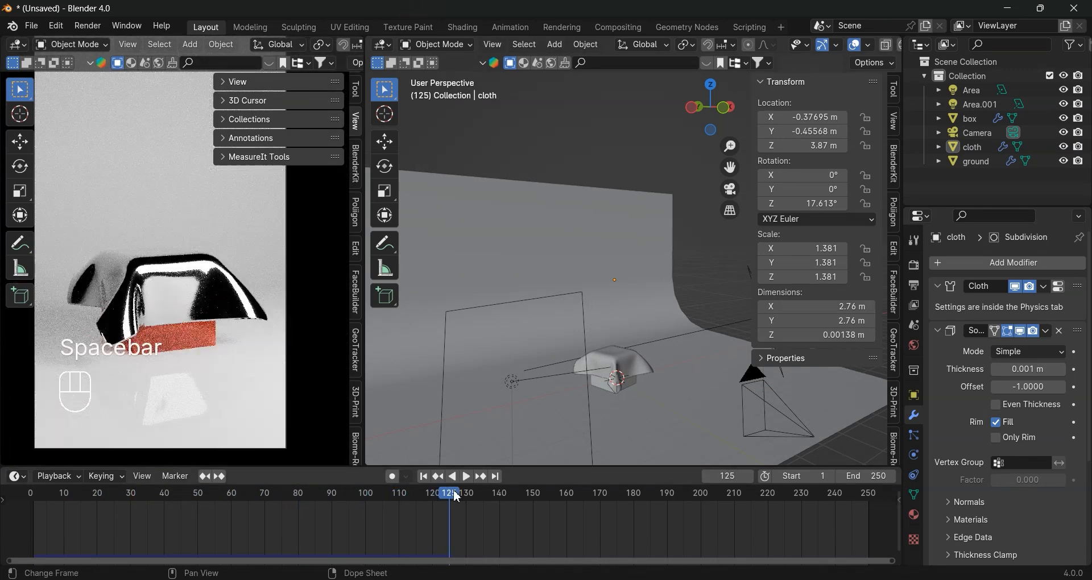
# - Replay the simulation from frame 0, pause it and scrub through the timeline to review the cloth's drape
pyautogui.keyDown('shift'); pyautogui.moveTo(172, 322); pyautogui.dragTo(178, 349, button='middle'); pyautogui.keyUp('shift')
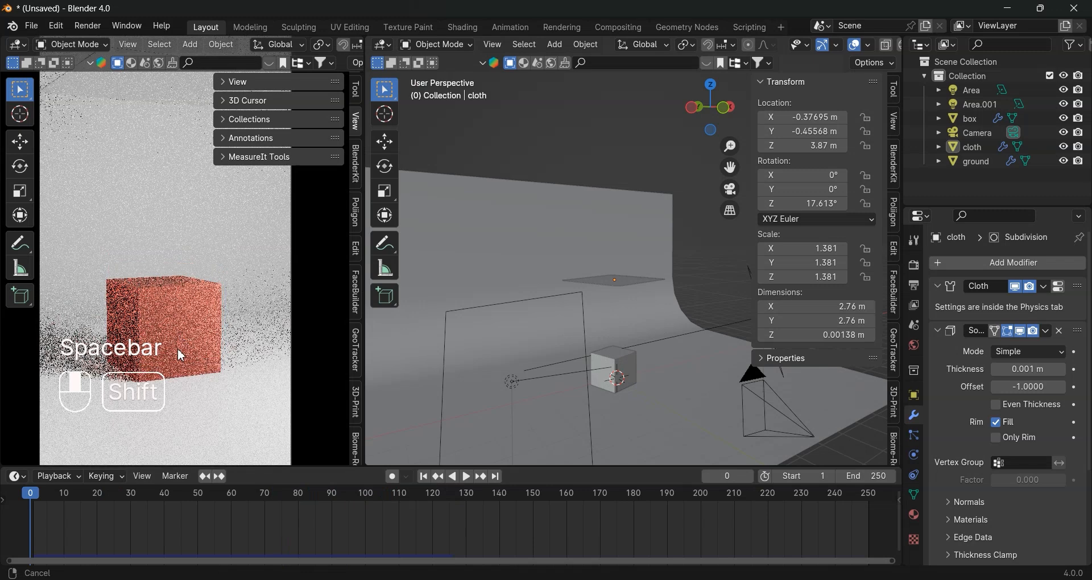
pyautogui.press('space')
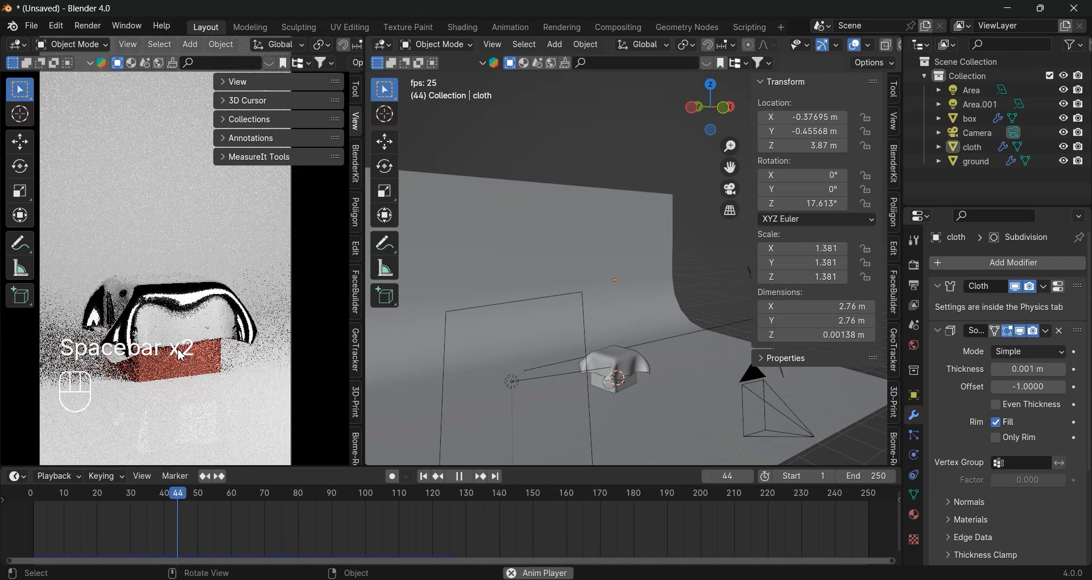
pyautogui.press('space')
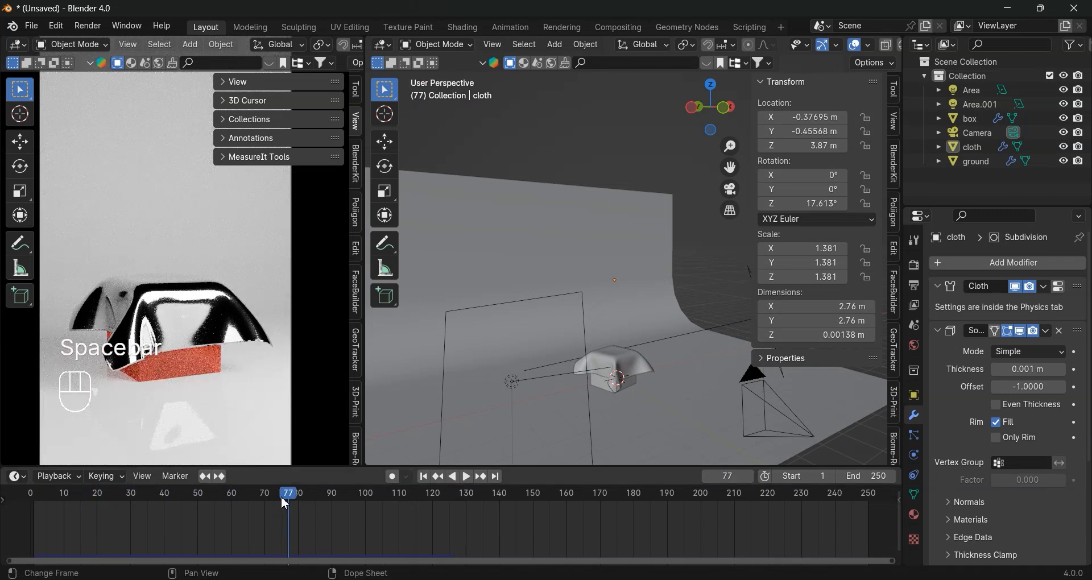
pyautogui.moveTo(286, 500); pyautogui.dragTo(800, 500)
pyautogui.scroll(-2, 194, 234)
pyautogui.keyDown('shift'); pyautogui.moveTo(191, 247); pyautogui.dragTo(190, 266, button='middle'); pyautogui.keyUp('shift')
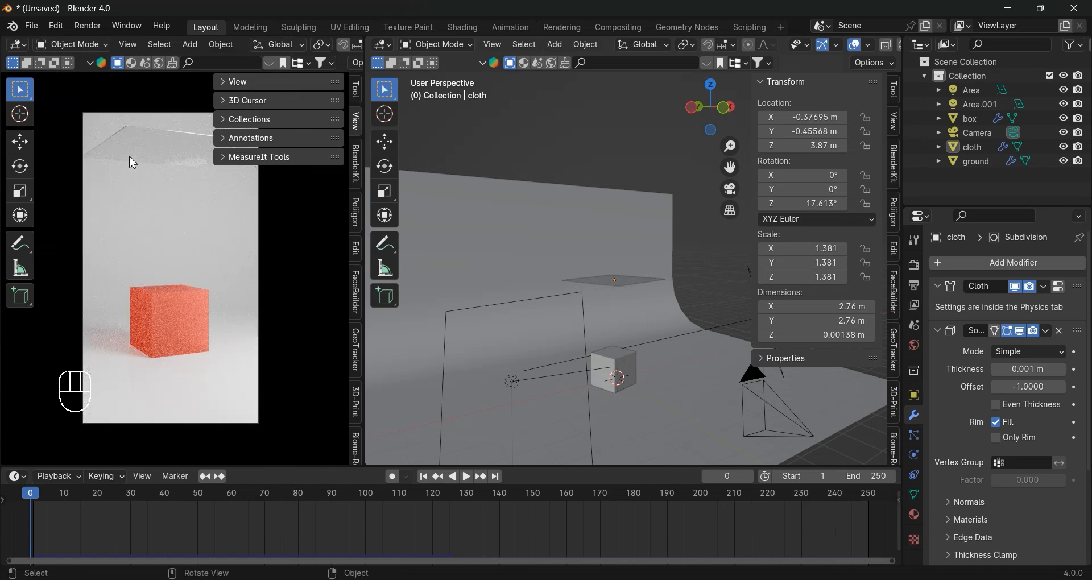
# - Un-subdivide the cloth's entire mesh three times in Edit Mode
pyautogui.moveTo(589, 322); pyautogui.dragTo(614, 357, button='middle')
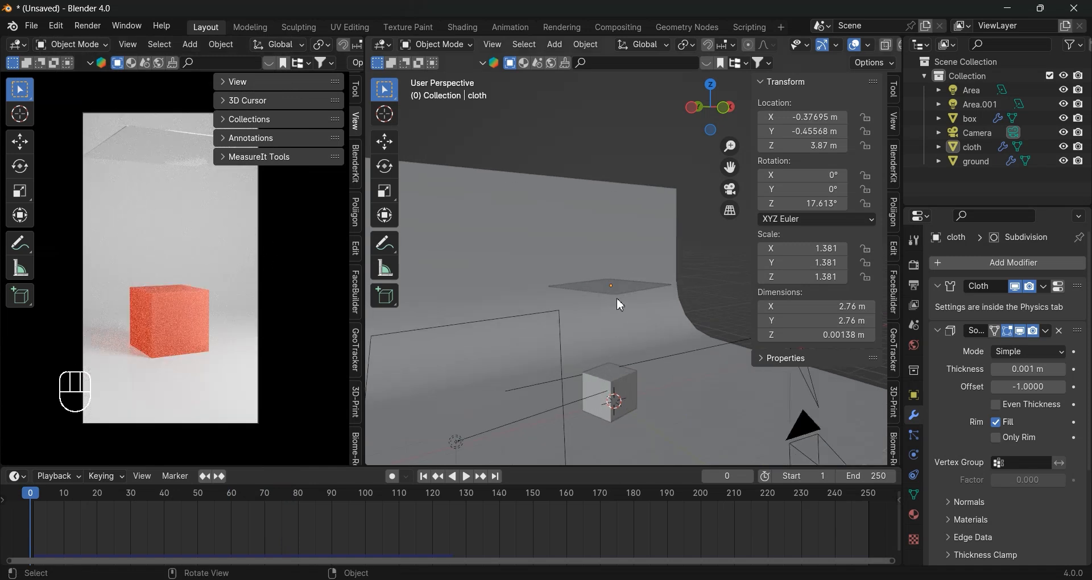
pyautogui.click(665, 290)
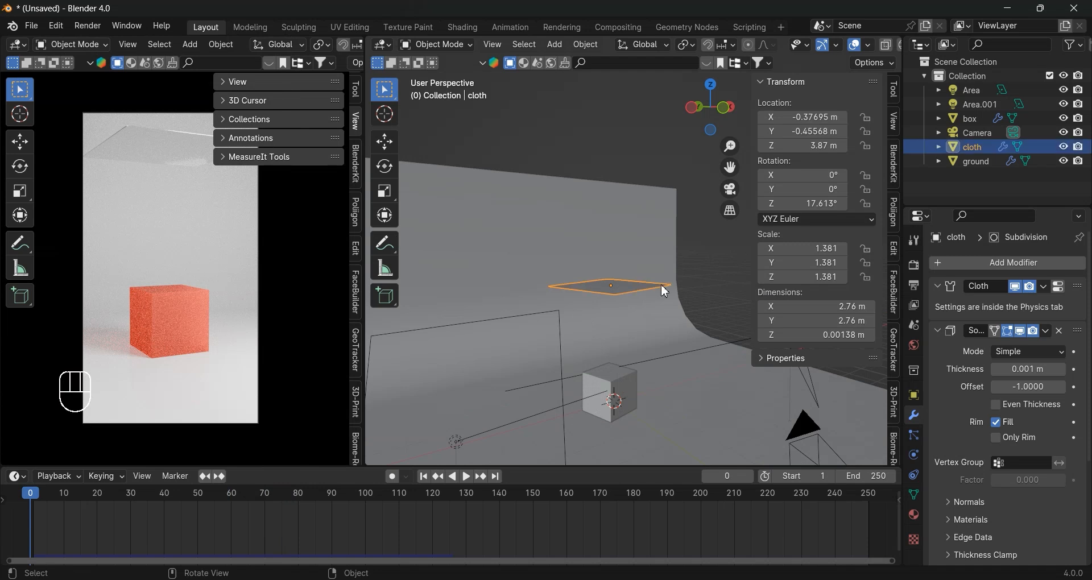
pyautogui.click(702, 266)
pyautogui.moveTo(702, 266); pyautogui.dragTo(591, 304, button='middle')
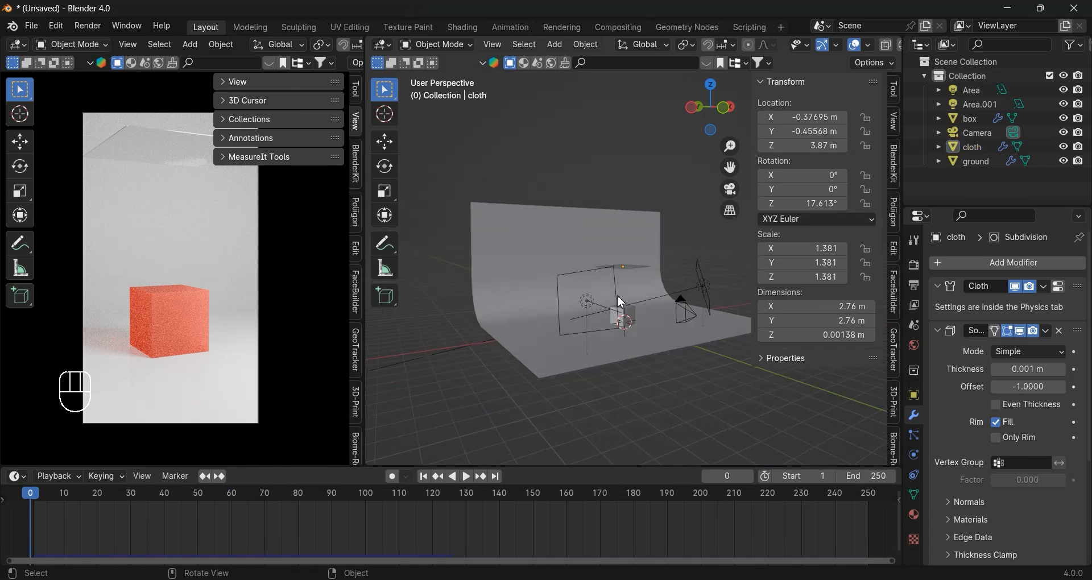
pyautogui.scroll(4, 623, 307)
pyautogui.click(626, 310)
pyautogui.press('Tab')
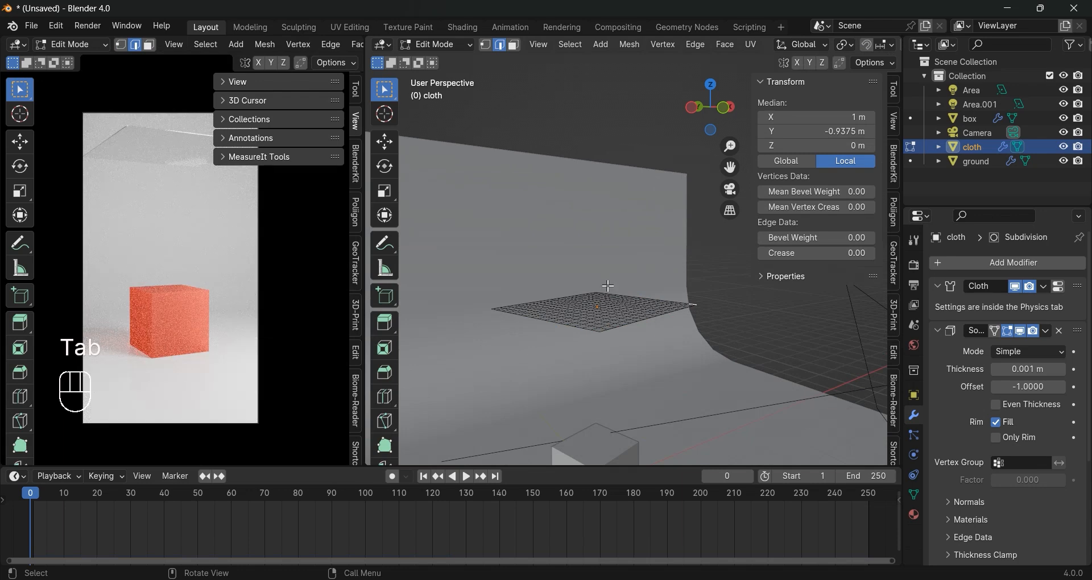
pyautogui.press('a')
pyautogui.click(697, 45)
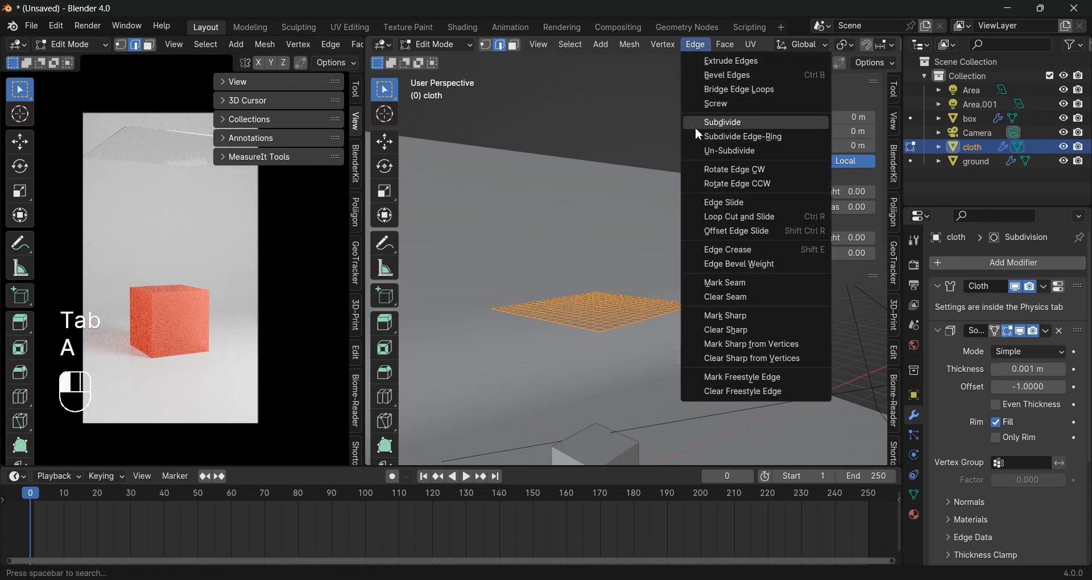
pyautogui.click(728, 150)
pyautogui.click(697, 46)
pyautogui.click(728, 151)
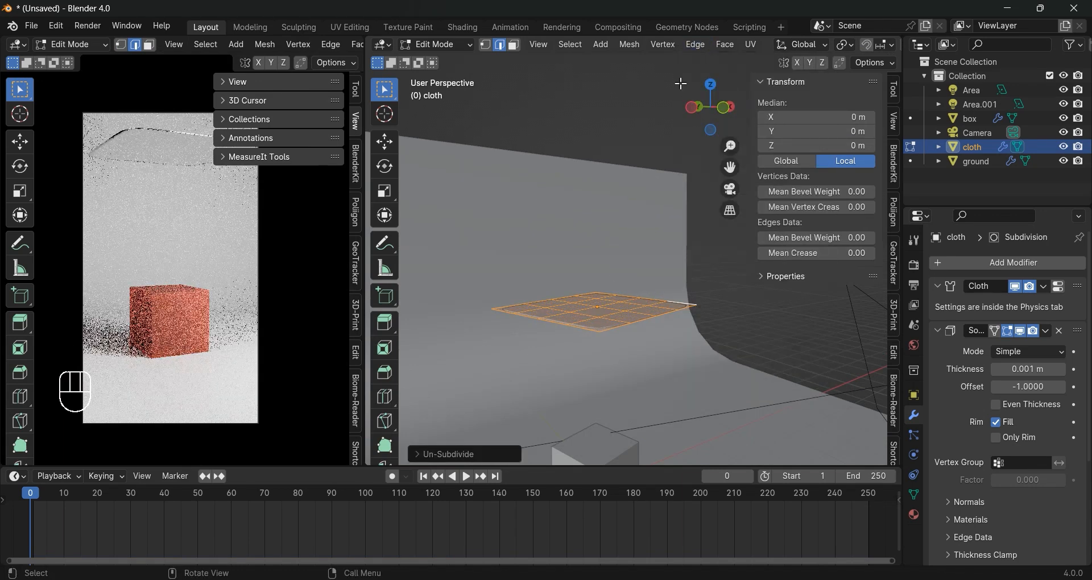
pyautogui.click(695, 44)
pyautogui.click(711, 151)
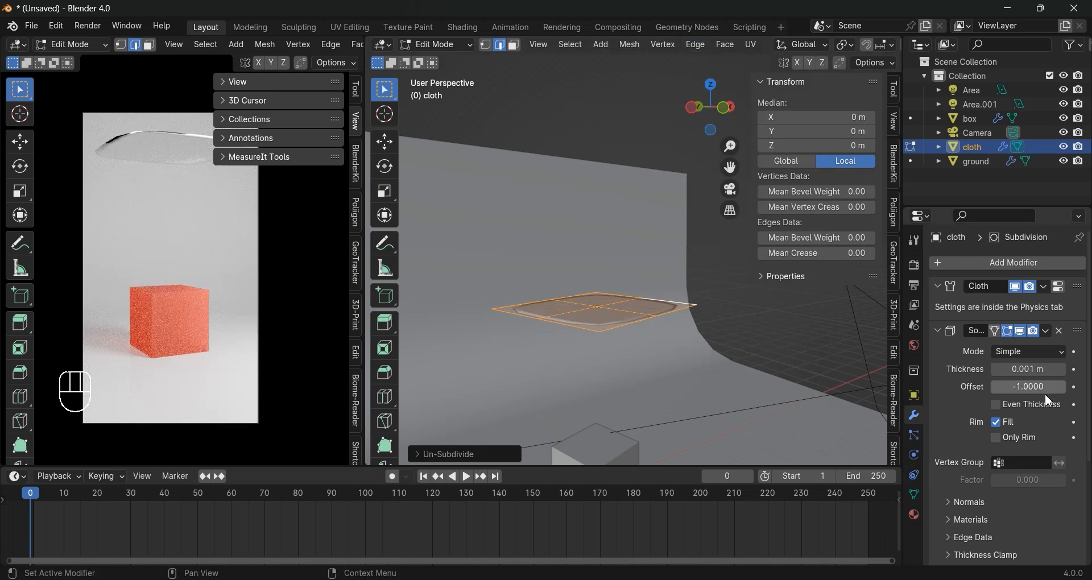
# - Remove the Subdivision modifier from the cloth and shade the cloth flat in Object Mode
pyautogui.scroll(-5, 1048, 401)
pyautogui.click(1065, 482)
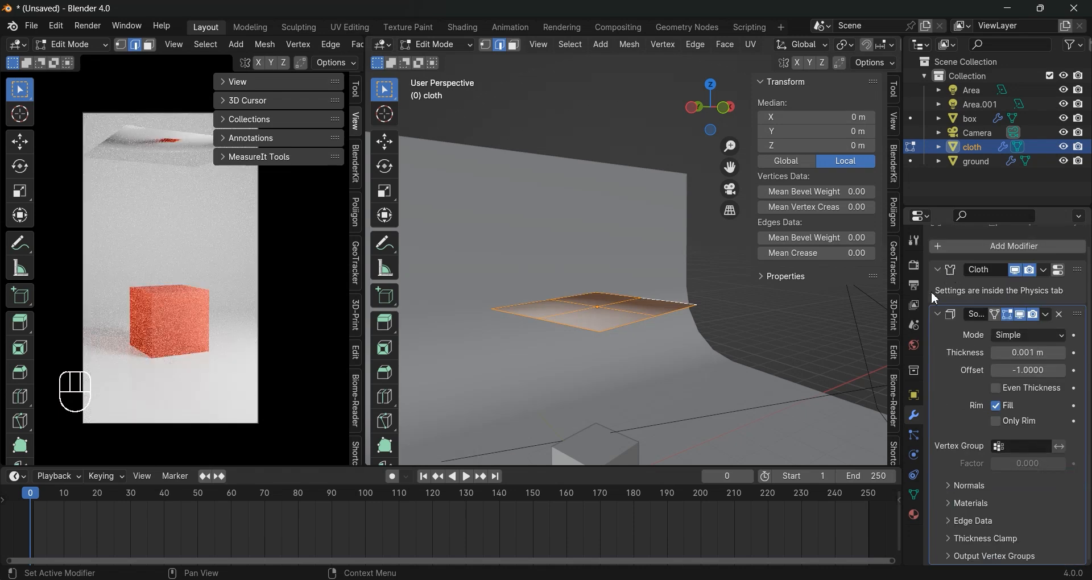
pyautogui.press('Tab')
pyautogui.rightClick(610, 313)
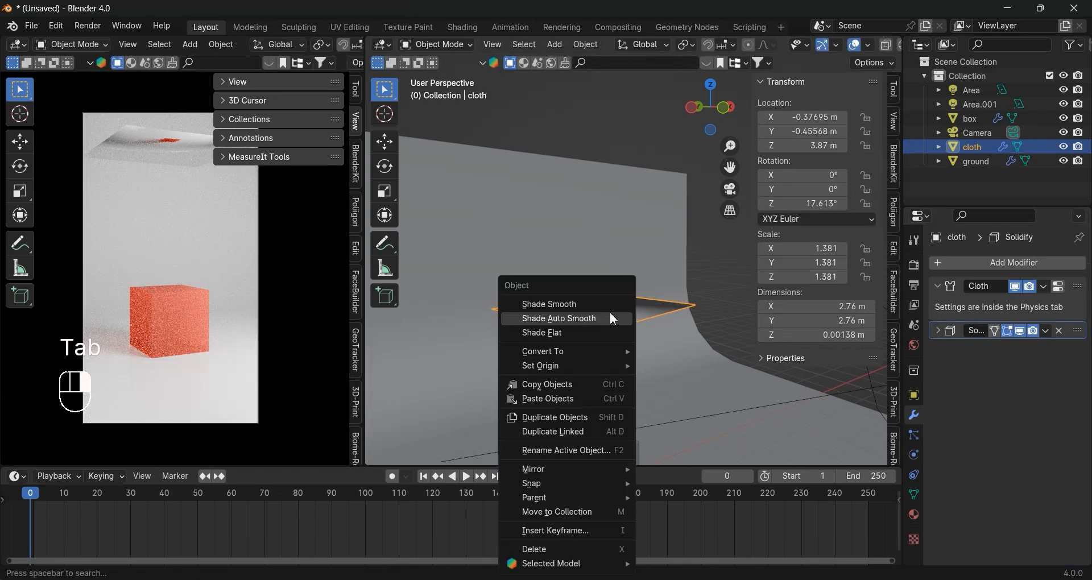
pyautogui.click(558, 339)
# - Play the simulation to check how the coarse cloth lands on the box
pyautogui.press('space')
pyautogui.scroll(-4, 660, 268)
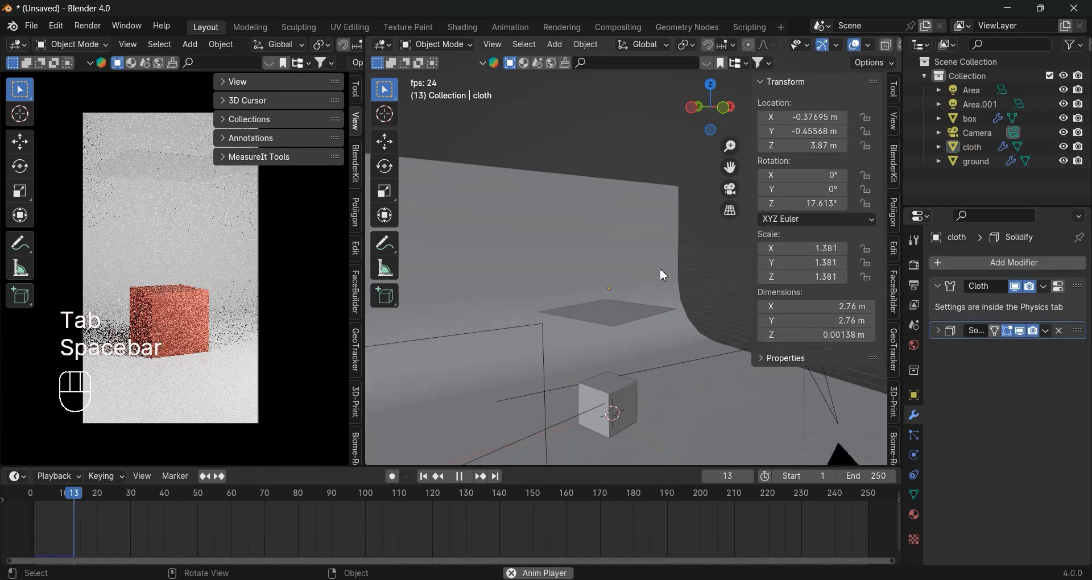
pyautogui.moveTo(663, 325); pyautogui.dragTo(660, 389, button='middle')
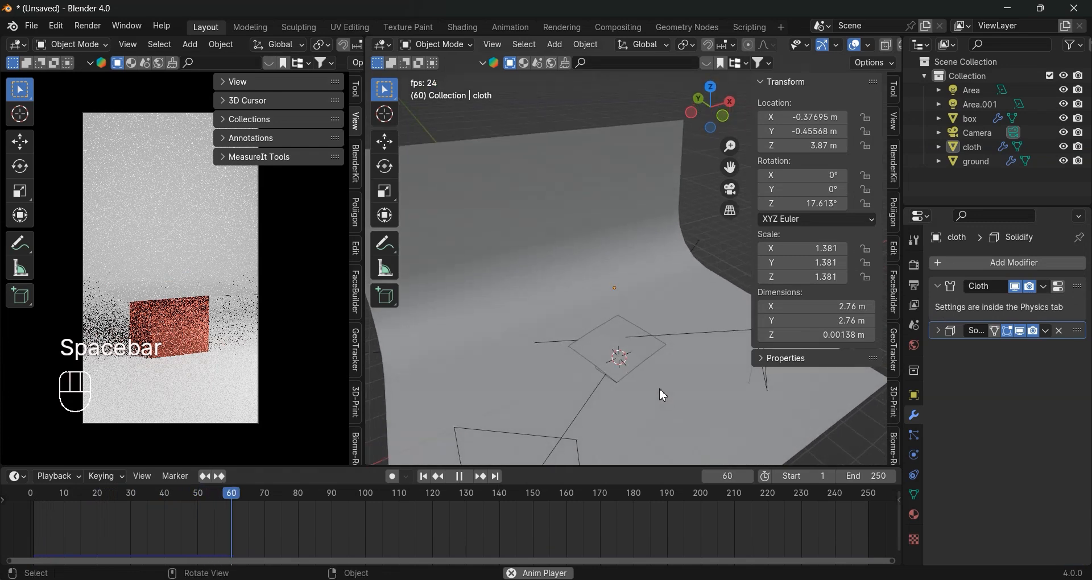
pyautogui.scroll(4, 307, 362)
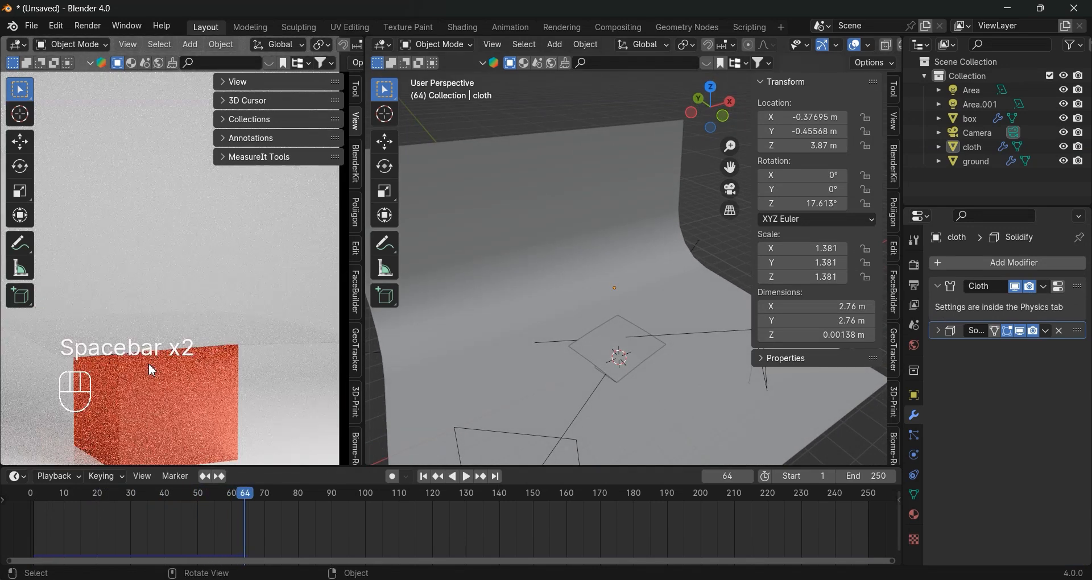
# - Set the cloth material's base color to red, with hue 0.998 and saturation 1.000
pyautogui.click(646, 354)
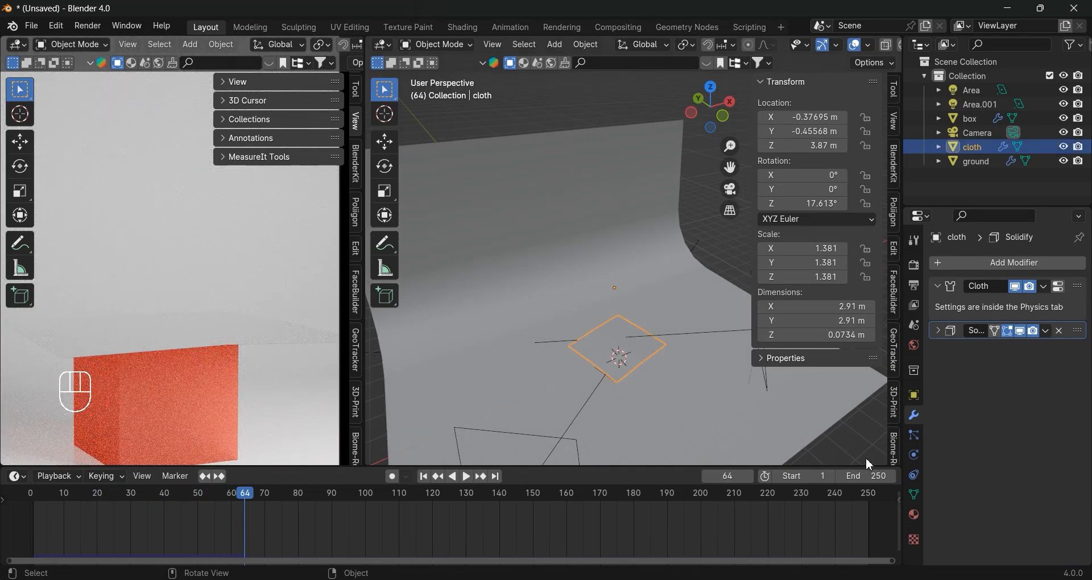
pyautogui.click(913, 515)
pyautogui.click(1021, 416)
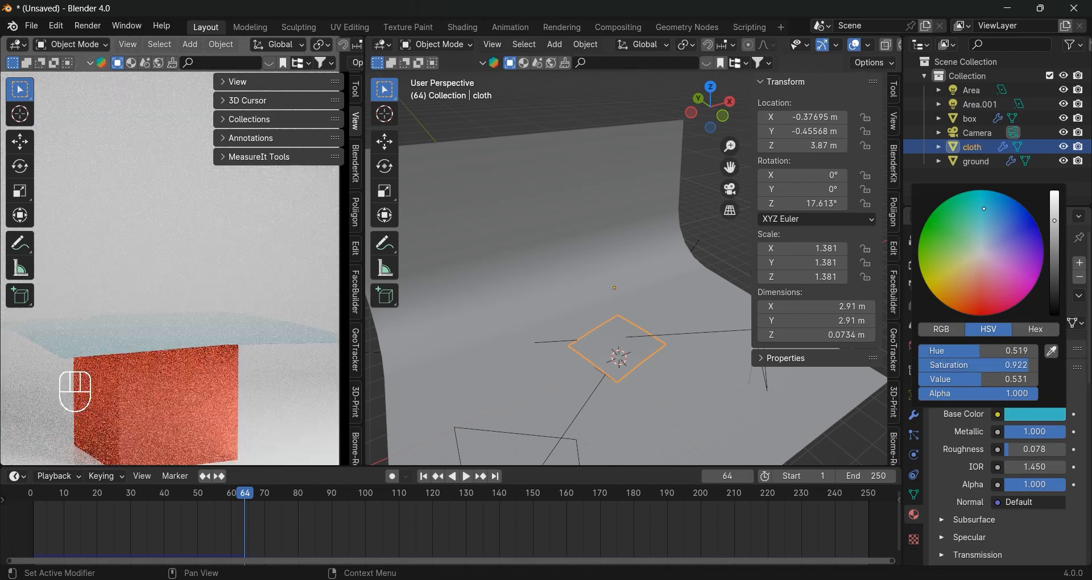
pyautogui.moveTo(984, 209); pyautogui.dragTo(978, 315)
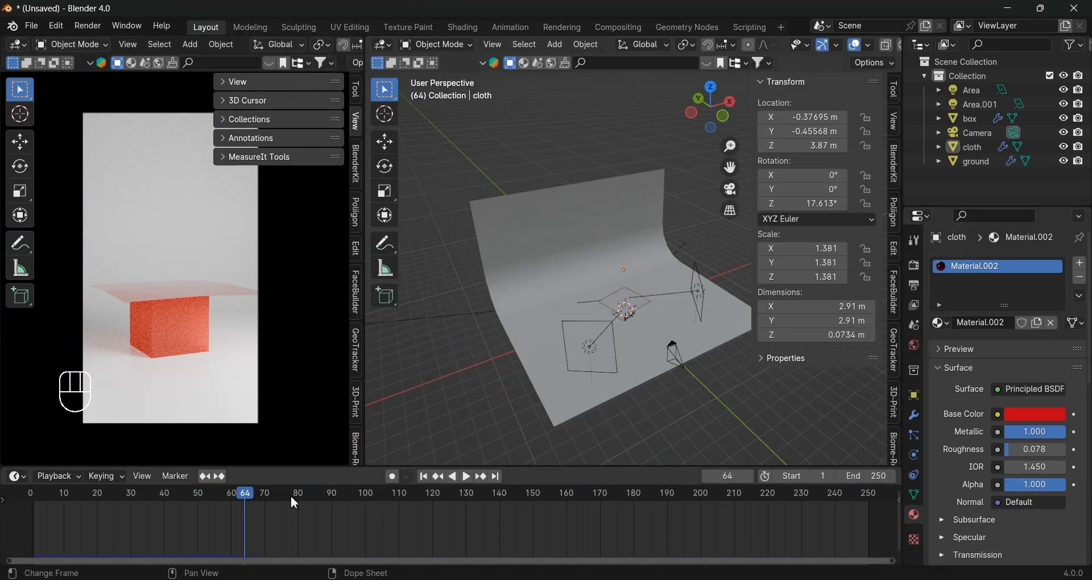
# - Replay the simulation from frame 0 and review the falling cloth through the camera
pyautogui.moveTo(292, 497); pyautogui.dragTo(30, 498)
pyautogui.press('space')
pyautogui.press('KP_0')
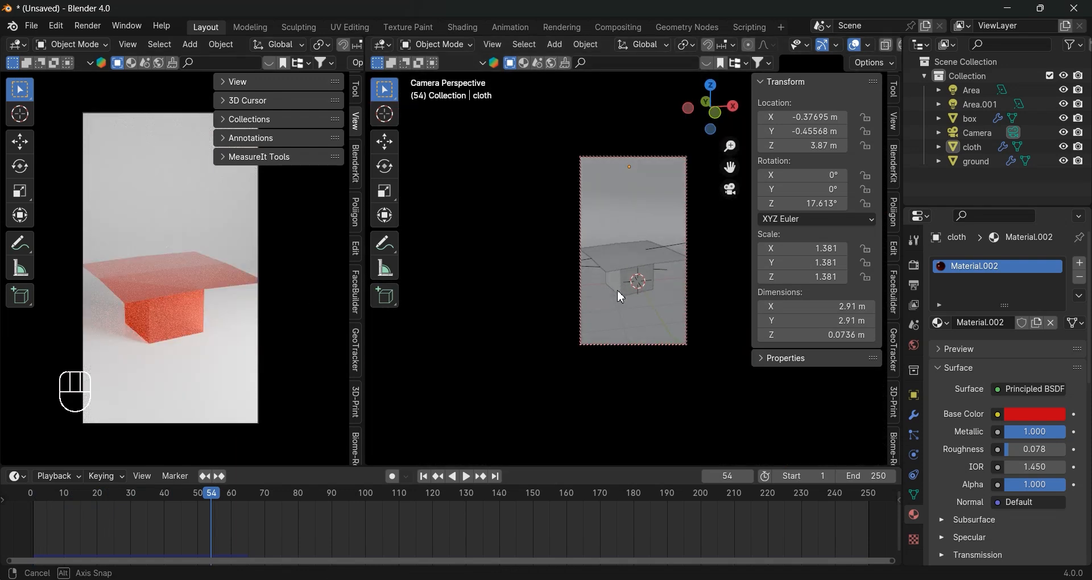
pyautogui.moveTo(202, 493); pyautogui.dragTo(30, 495)
pyautogui.press('space')
pyautogui.press('space')
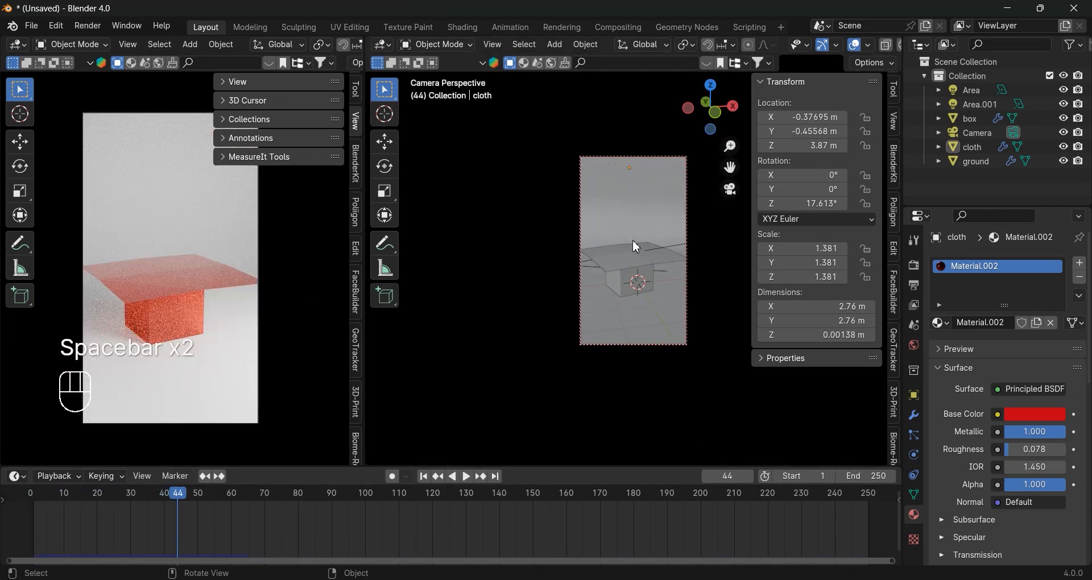
pyautogui.scroll(3, 183, 251)
pyautogui.scroll(-3, 194, 322)
# - Change the cloth material's base color to blue and play the simulation from frame 0
pyautogui.click(673, 258)
pyautogui.click(1033, 414)
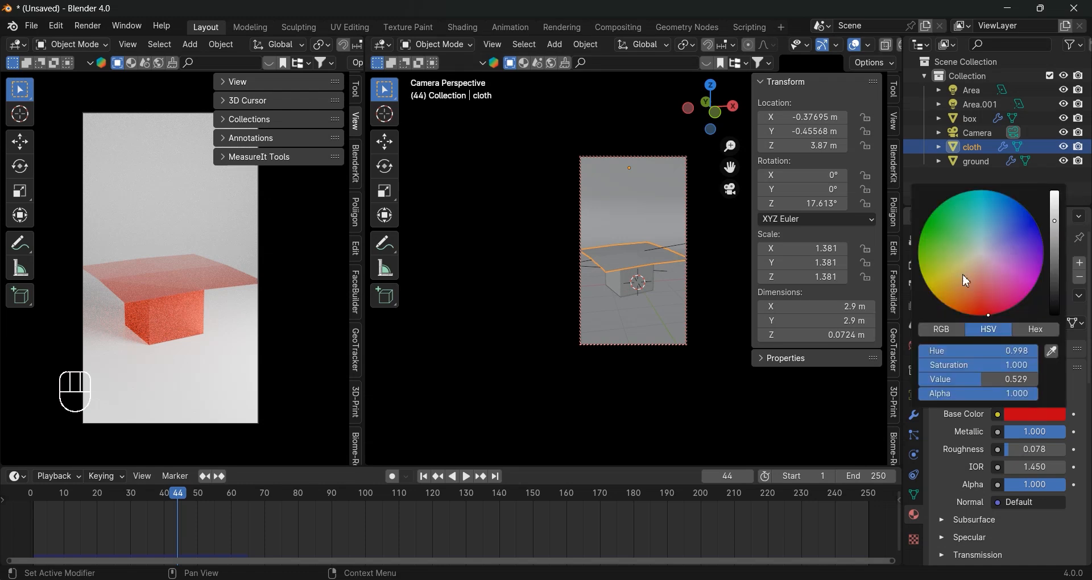
pyautogui.moveTo(982, 280); pyautogui.dragTo(976, 197)
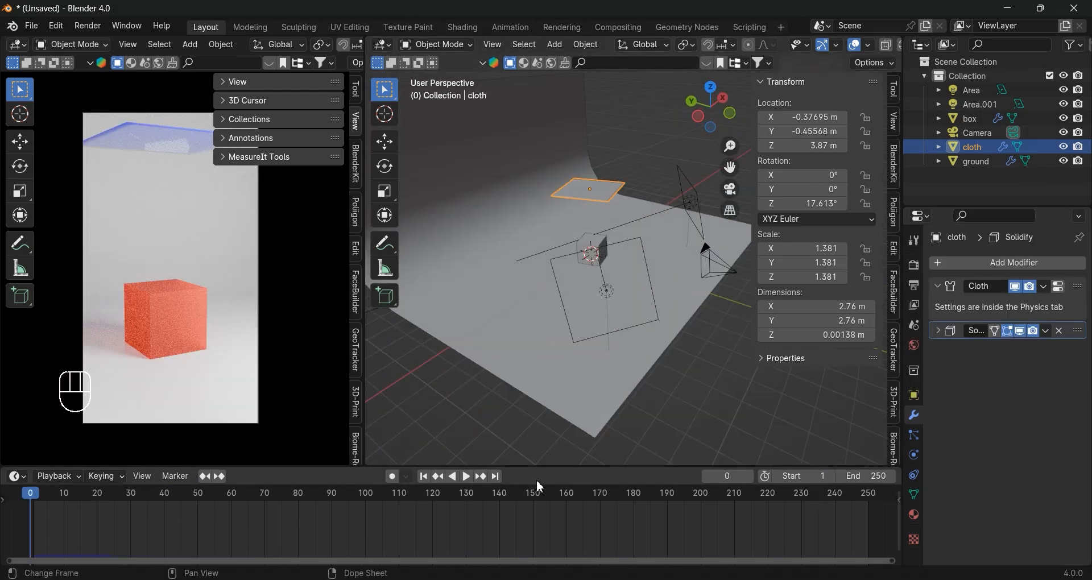
pyautogui.press('space')
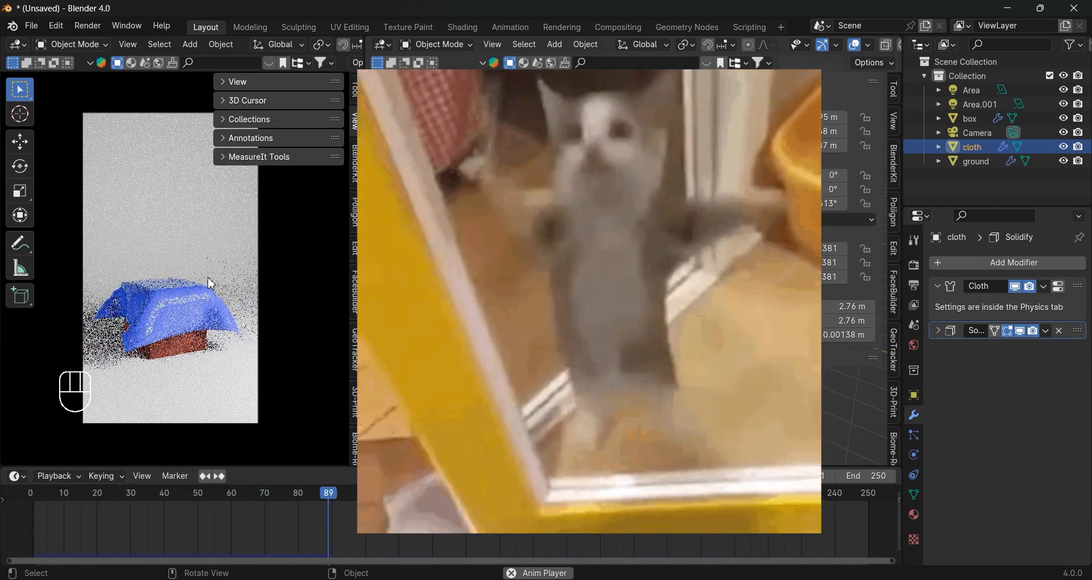
pyautogui.press('space')
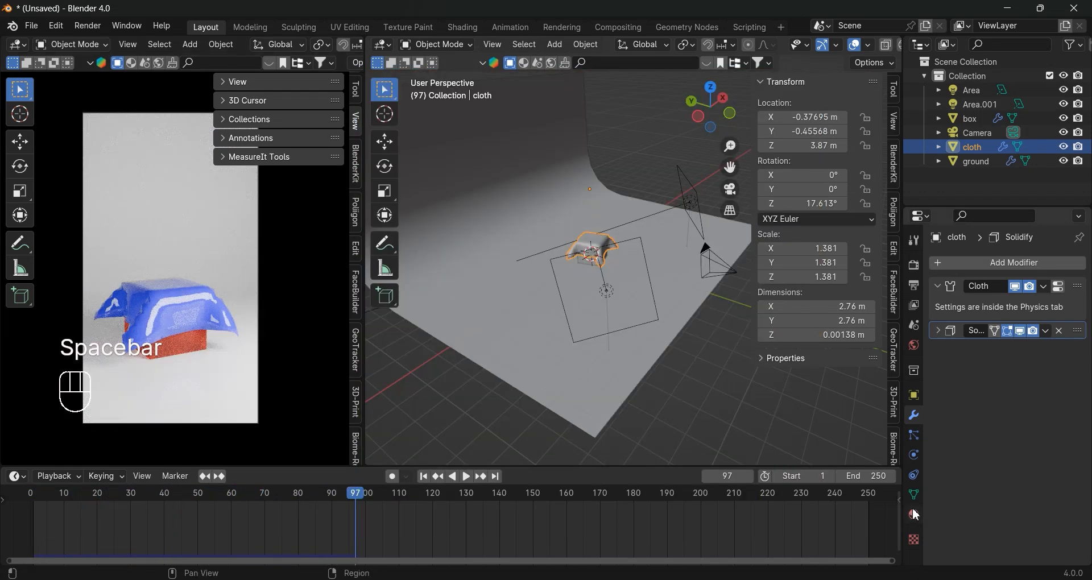
# - Set the animation's end frame to 70
pyautogui.click(861, 476)
pyautogui.write('67')
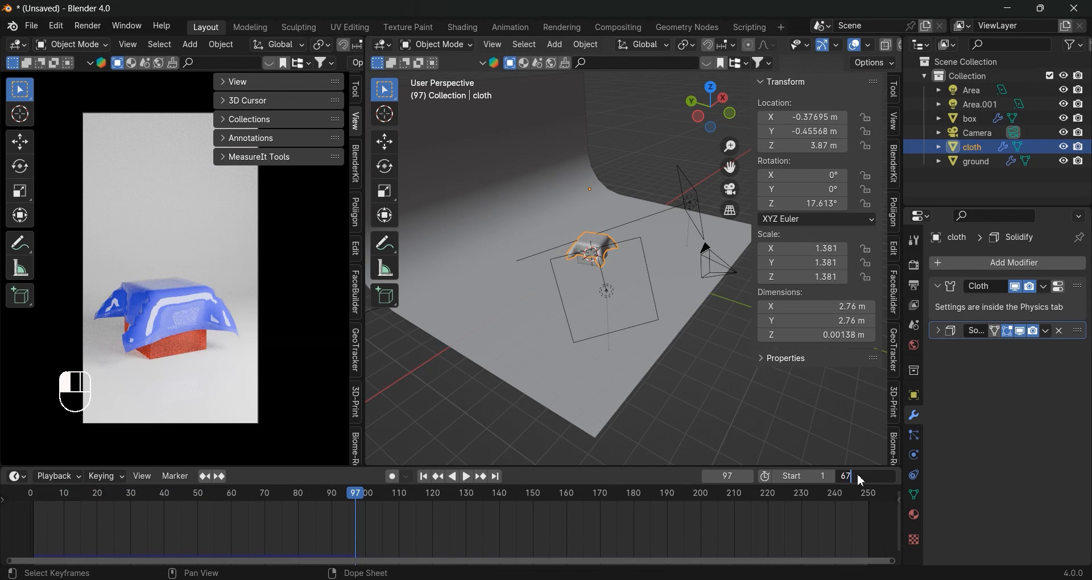
pyautogui.press('super+shift+s')
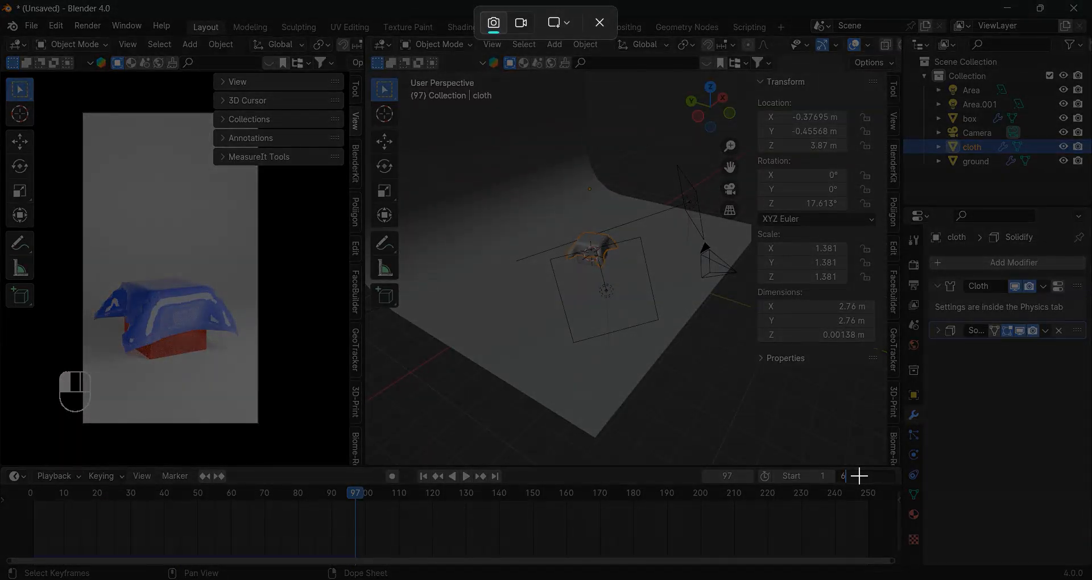
pyautogui.click(600, 23)
pyautogui.press('BackSpace')
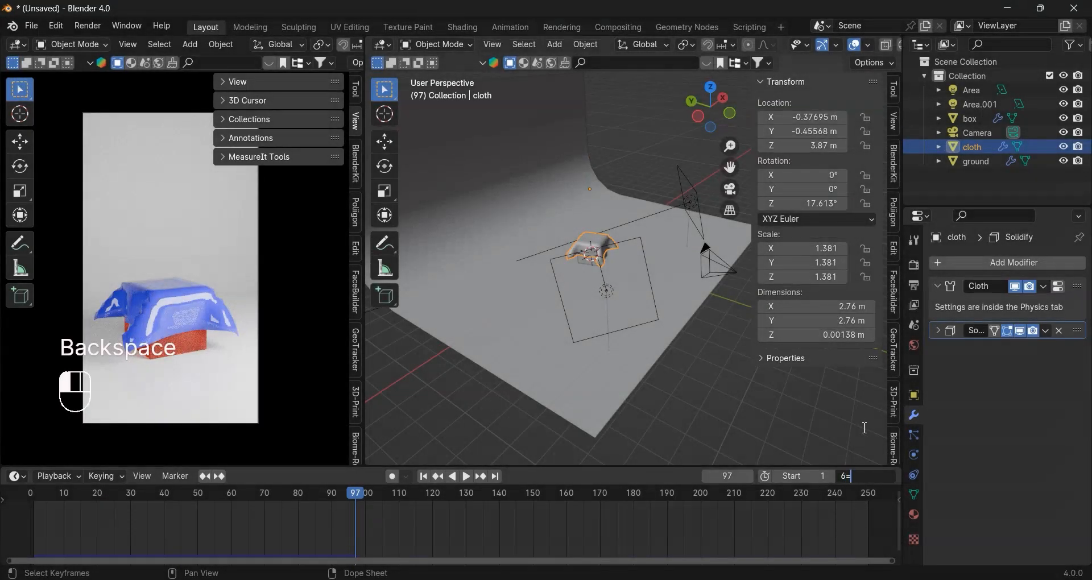
pyautogui.write('70')
pyautogui.press('Return')
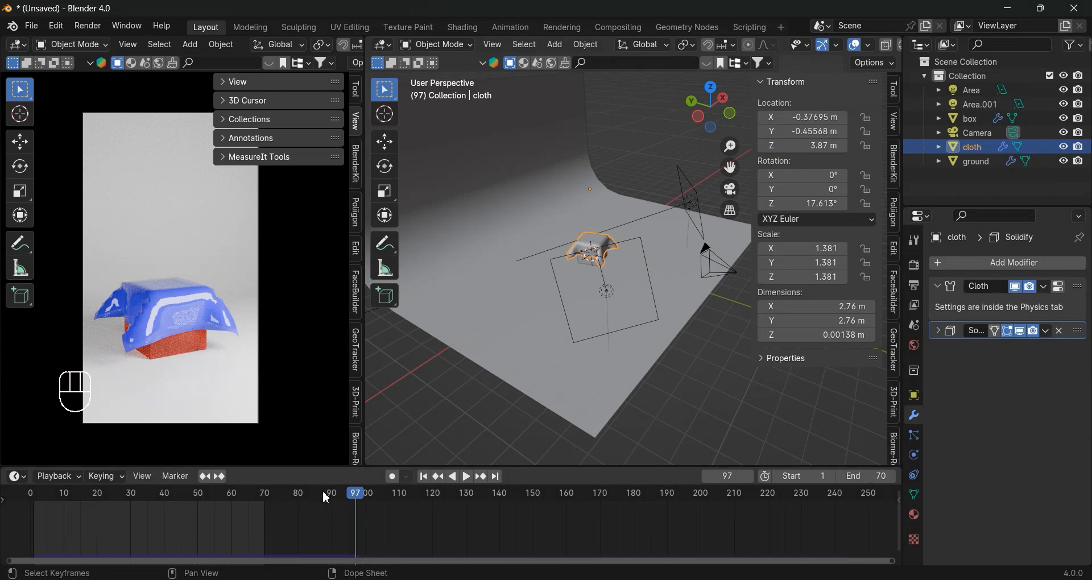
# - Play the shortened animation and scrub the timeline to frame 72 to review the final drape
pyautogui.press('space')
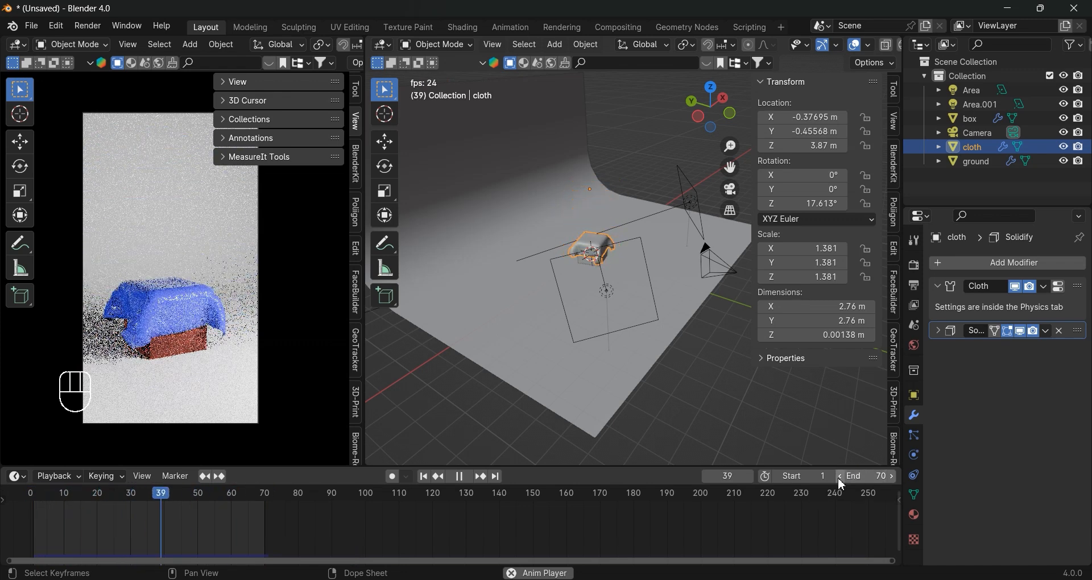
pyautogui.press('space')
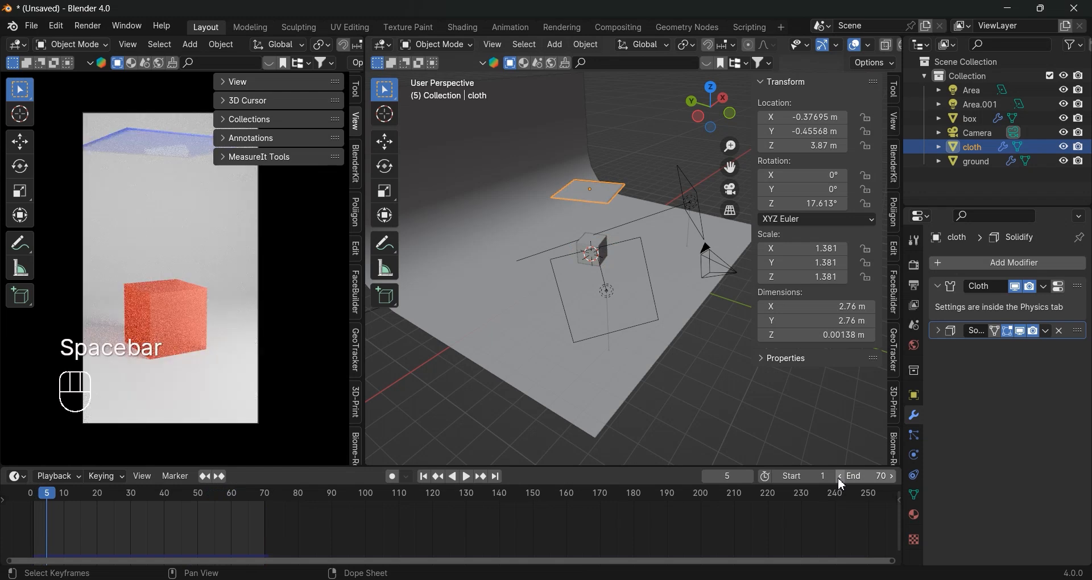
pyautogui.moveTo(45, 497); pyautogui.dragTo(273, 500)
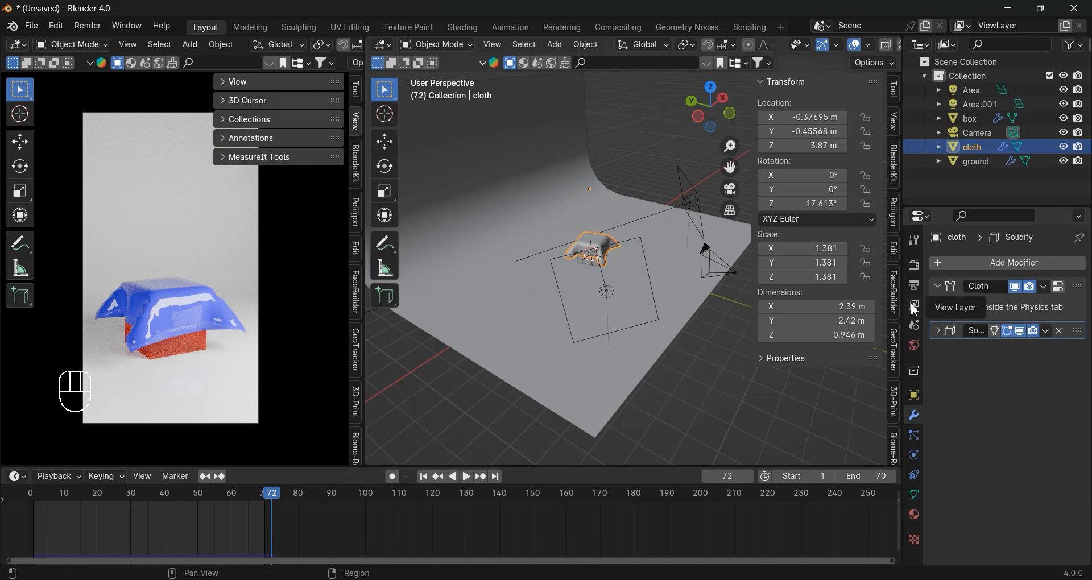
# - Set the render output path to the "4 faces" folder inside D:\YOUTUBE\satisfying video\render
pyautogui.click(913, 287)
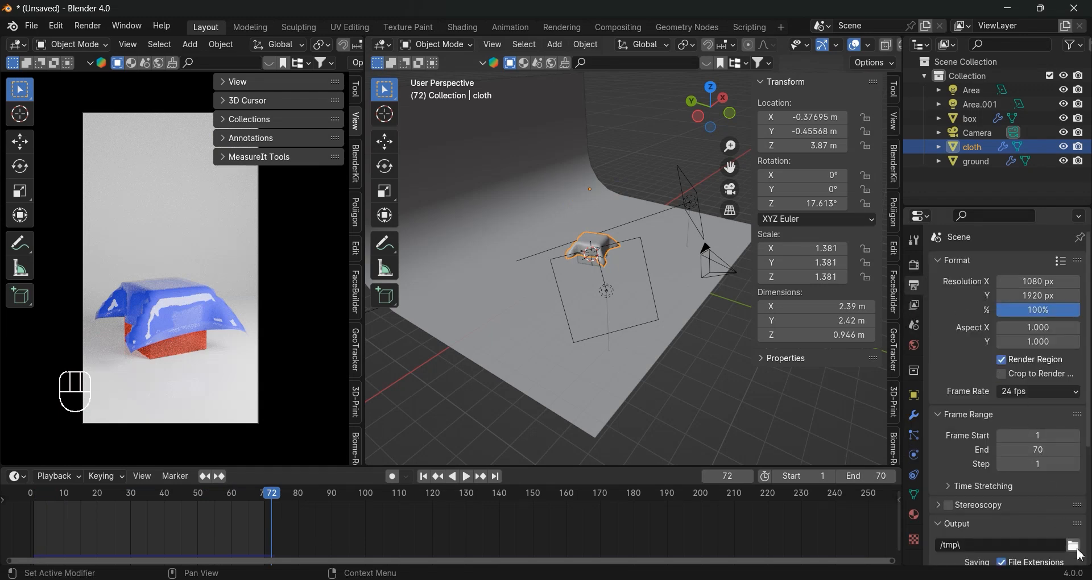
pyautogui.click(1074, 546)
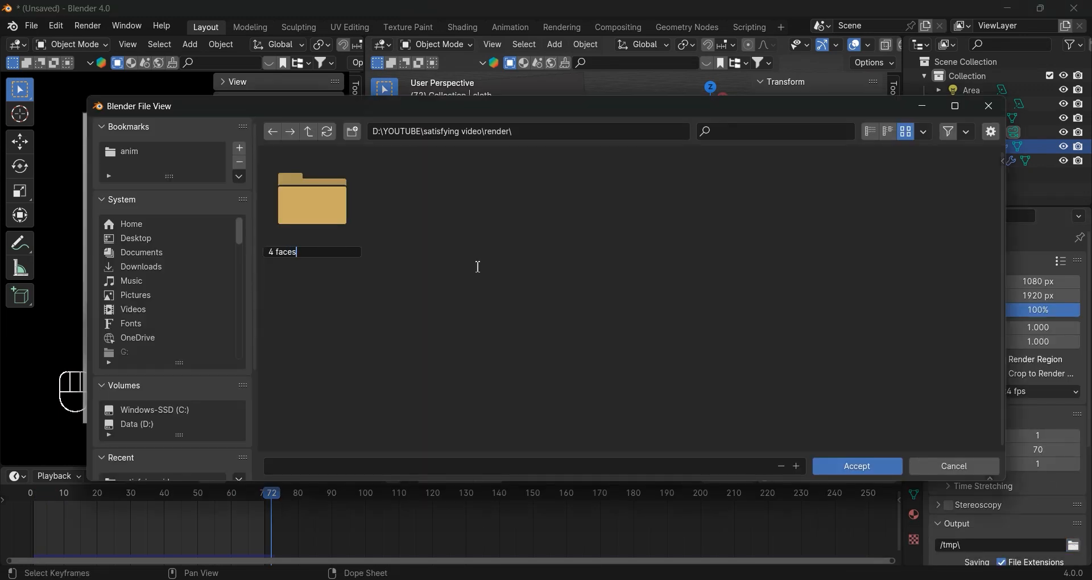
pyautogui.click(315, 198)
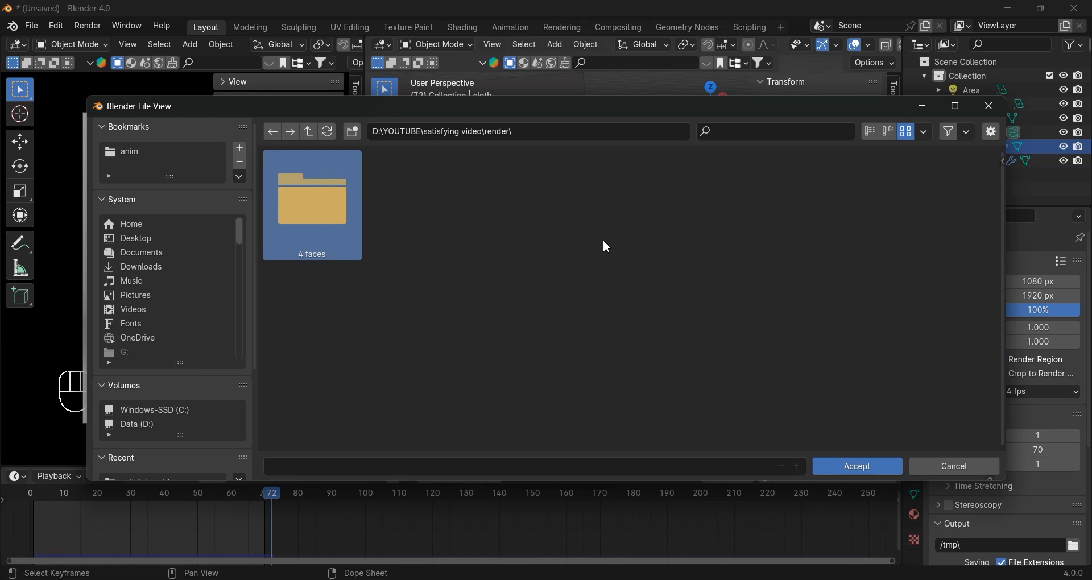
pyautogui.click(858, 466)
pyautogui.click(858, 466)
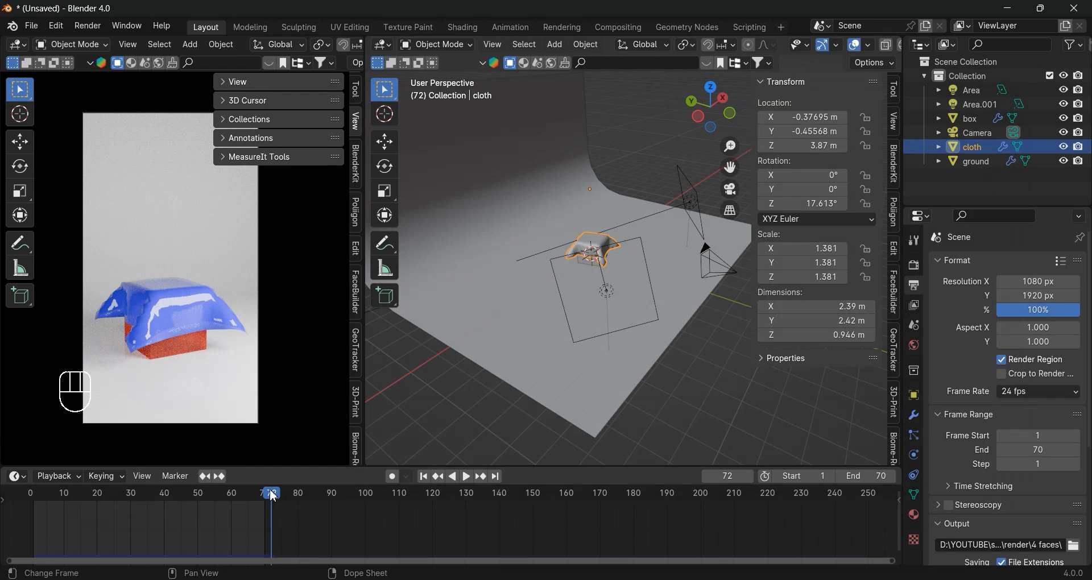
# - Return the timeline to frame 0 and set the render's maximum samples to 200
pyautogui.moveTo(273, 496); pyautogui.dragTo(31, 499)
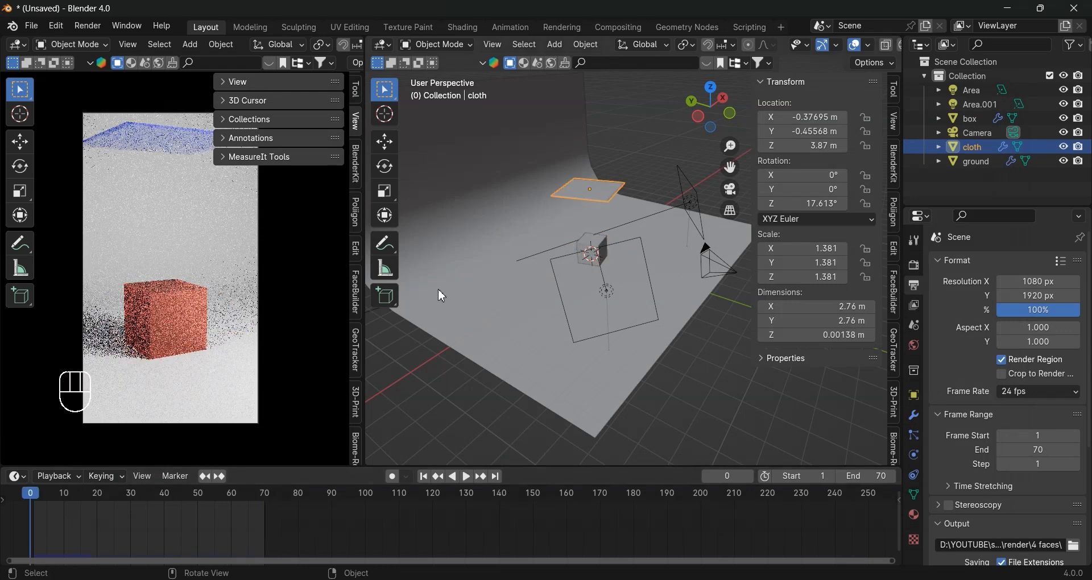
pyautogui.click(914, 266)
pyautogui.scroll(-2, 1024, 318)
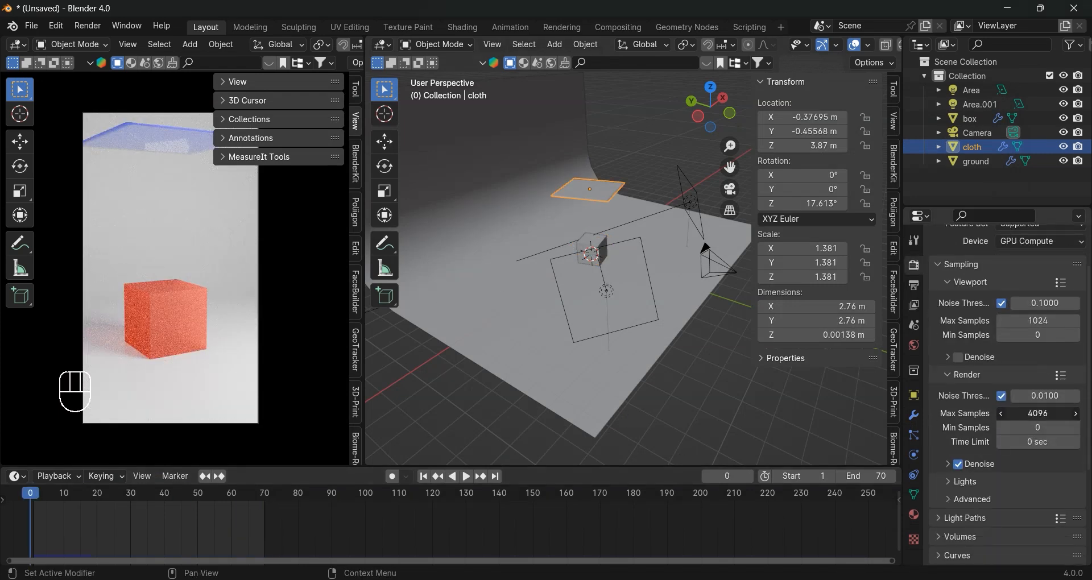
pyautogui.click(1041, 414)
pyautogui.write('200')
pyautogui.press('Return')
# - Set the color management look to Medium High Contrast
pyautogui.scroll(-6, 1016, 452)
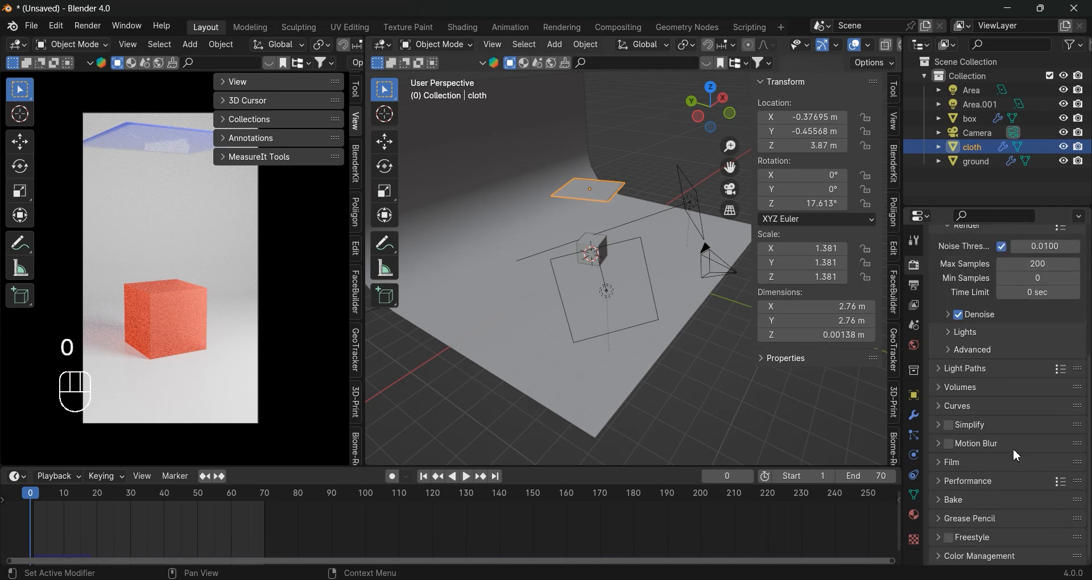
pyautogui.click(1001, 556)
pyautogui.scroll(-5, 995, 483)
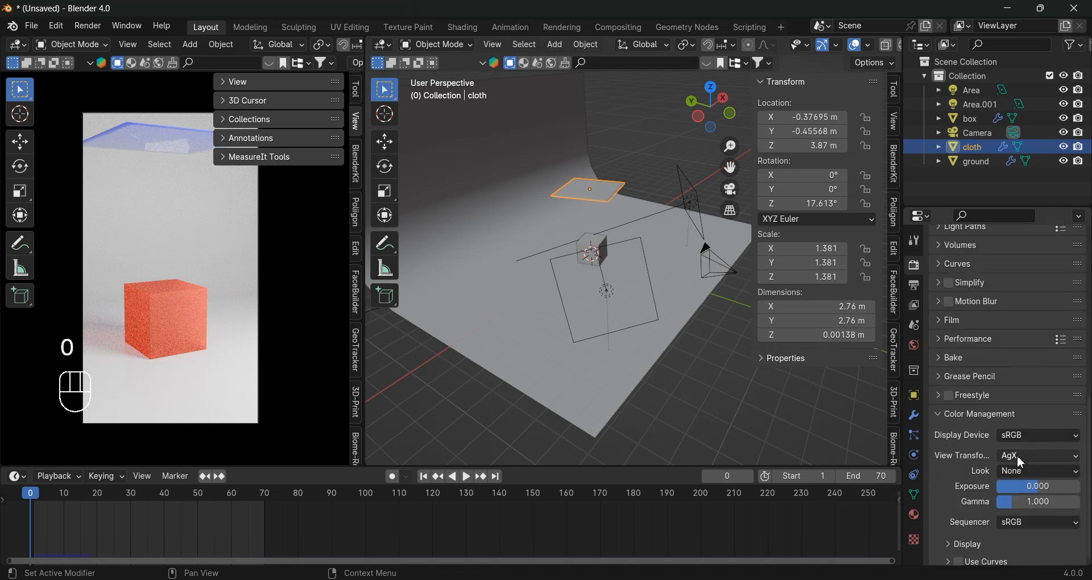
pyautogui.click(1018, 471)
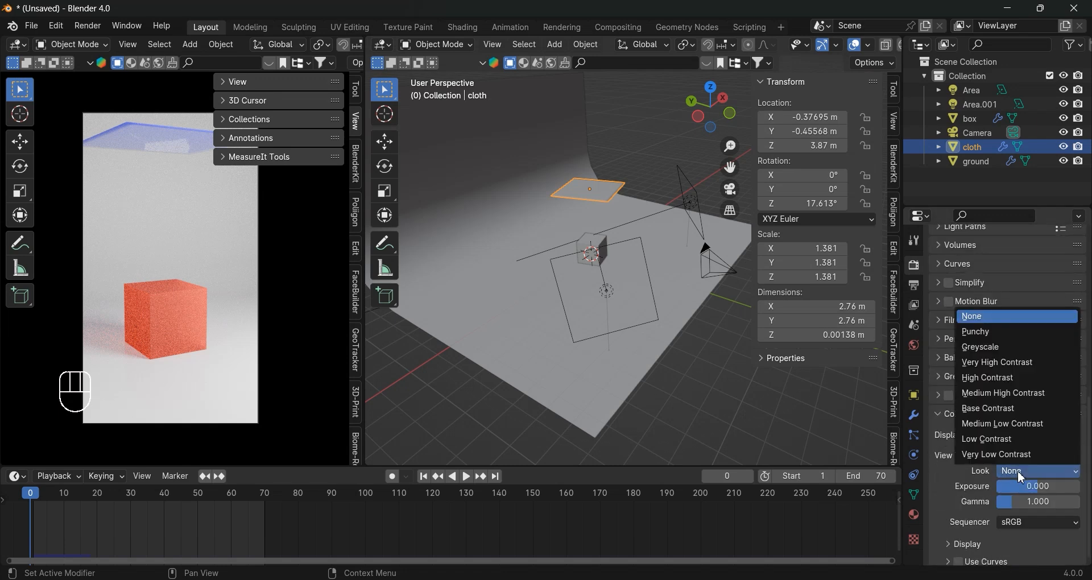
pyautogui.click(1008, 392)
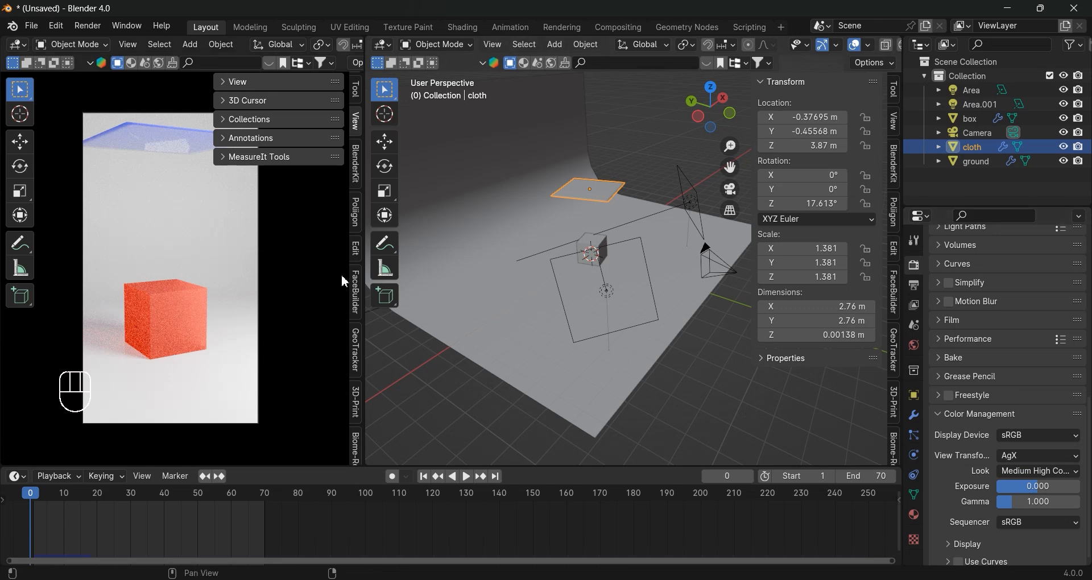
# - Play the animation and inspect the cloth draping over the box up close in the camera view
pyautogui.press('space')
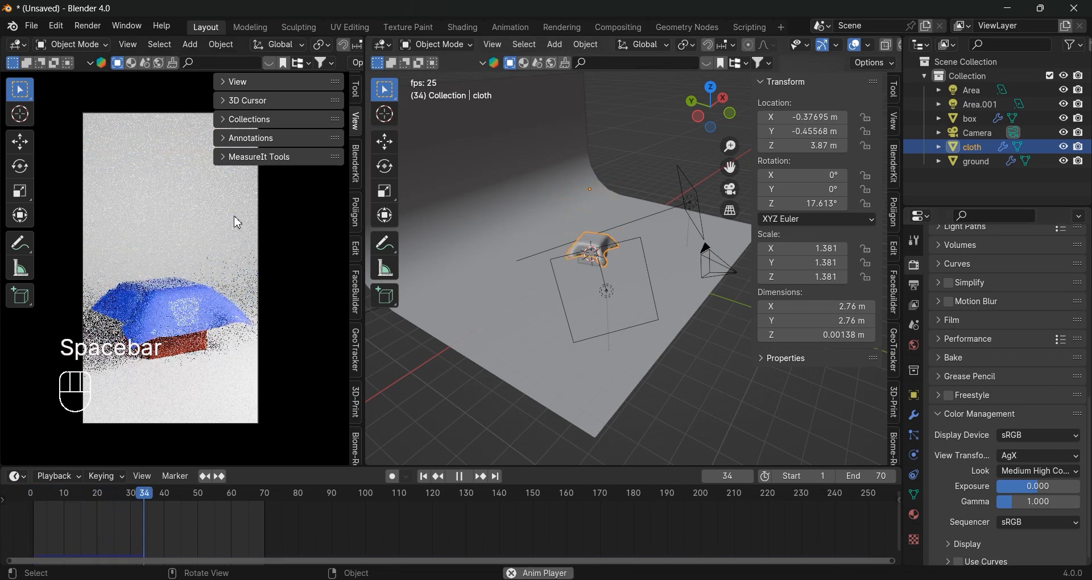
pyautogui.press('space')
pyautogui.scroll(5, 178, 324)
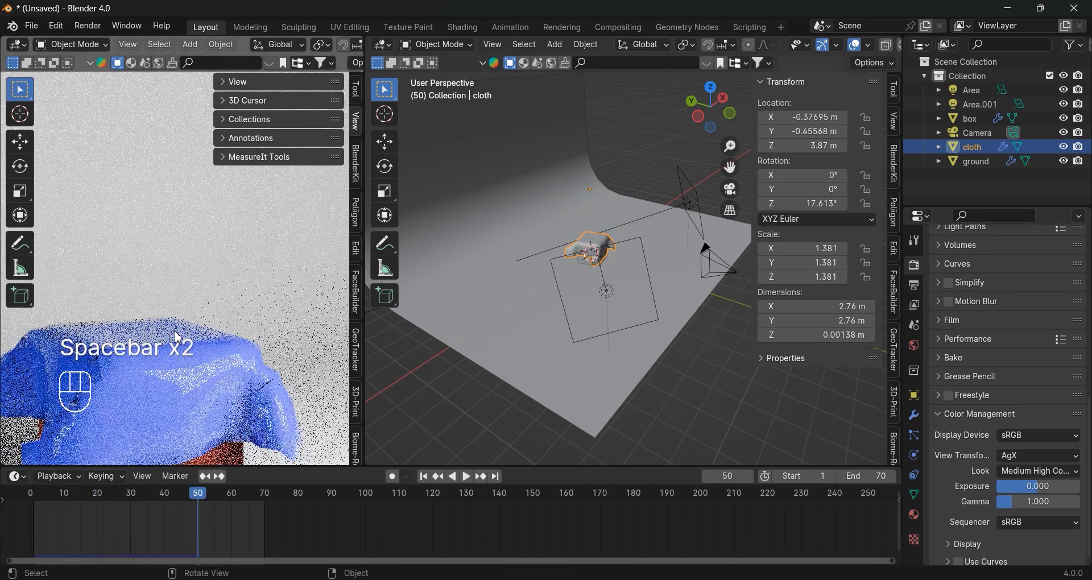
pyautogui.keyDown('shift'); pyautogui.moveTo(175, 326); pyautogui.dragTo(174, 249, button='middle'); pyautogui.keyUp('shift')
pyautogui.press('space')
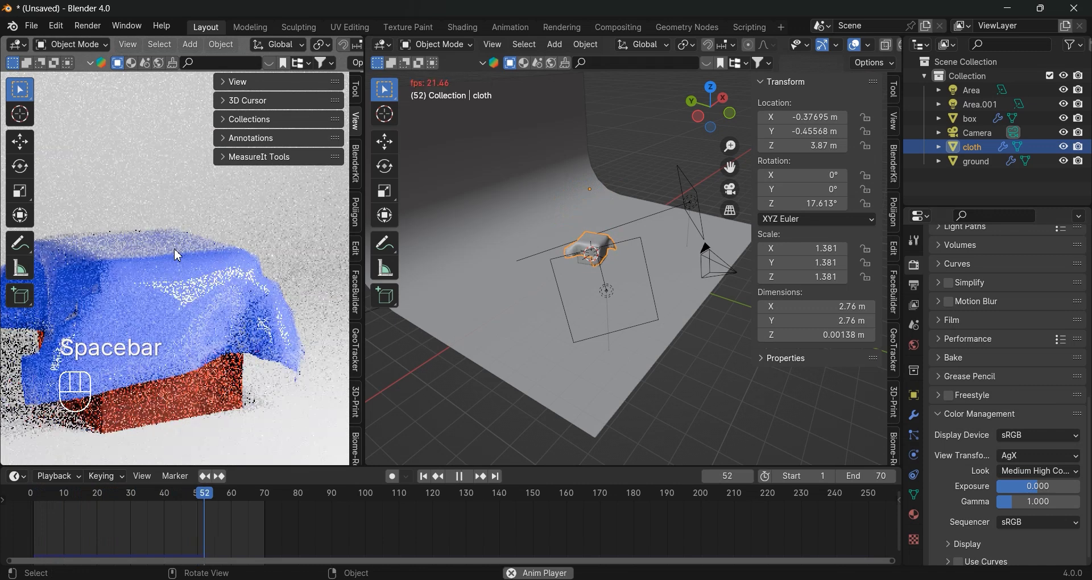
pyautogui.scroll(-5, 174, 248)
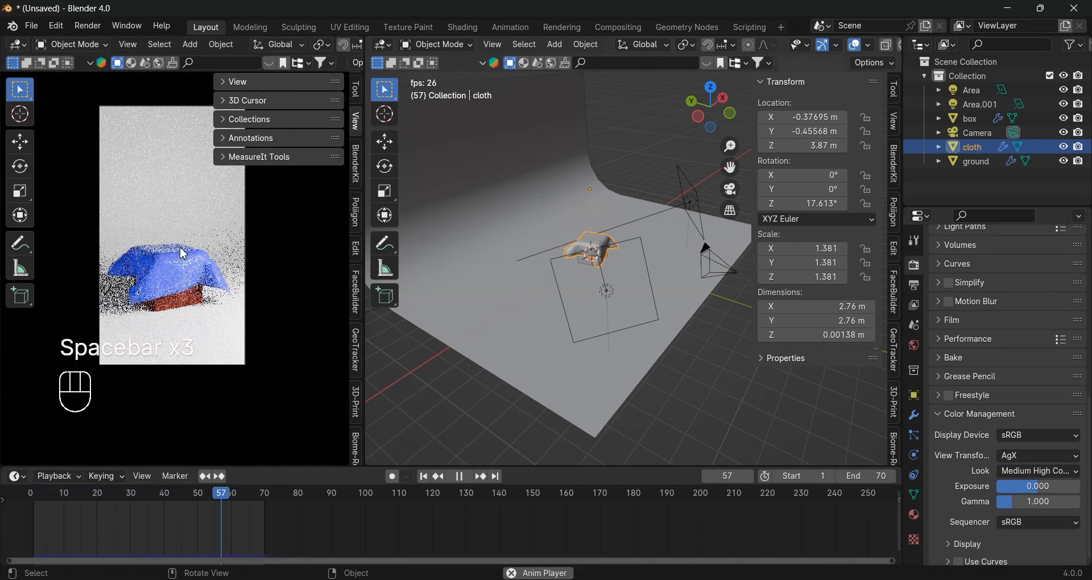
pyautogui.press('space')
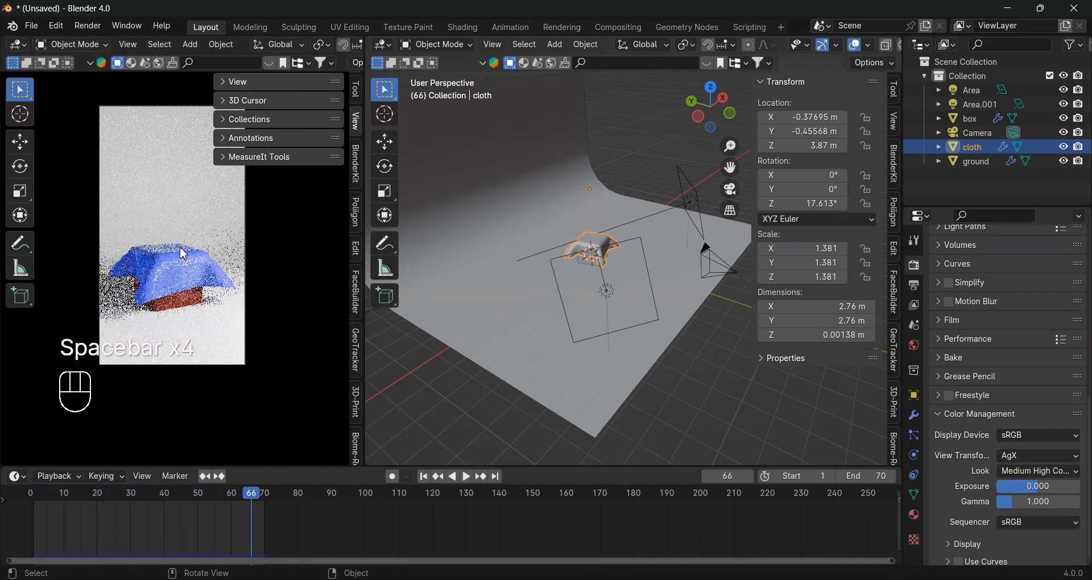
# - Apply the Cotton preset to the cloth physics and play the simulation to test the drape
pyautogui.click(914, 455)
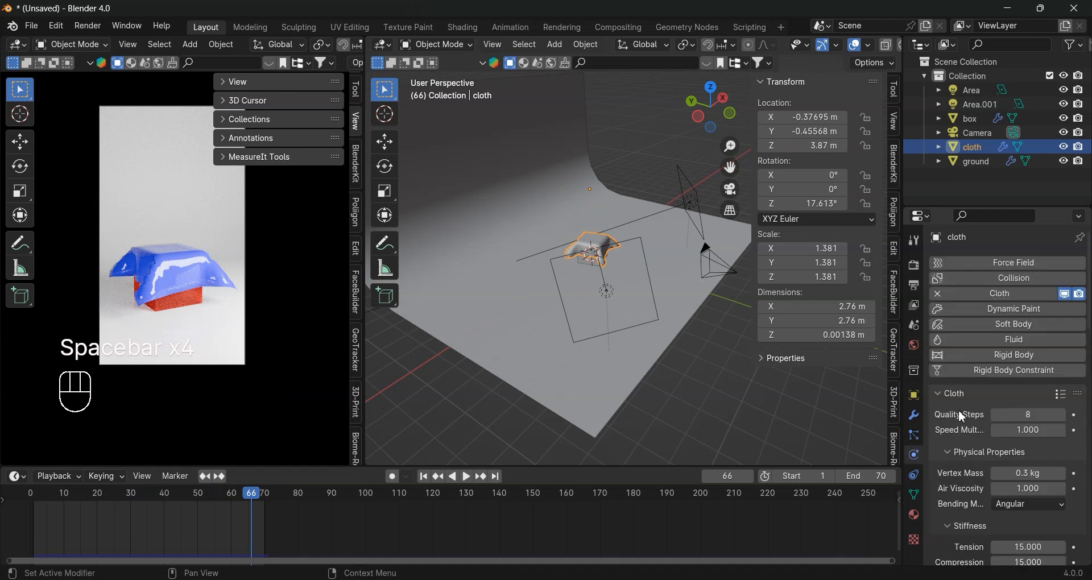
pyautogui.click(1062, 395)
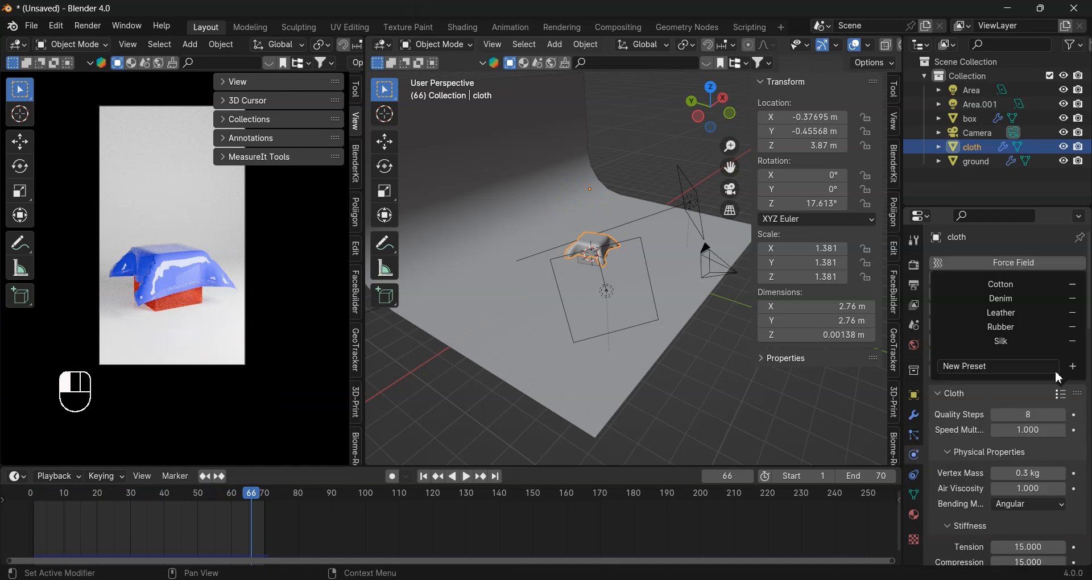
pyautogui.click(1011, 285)
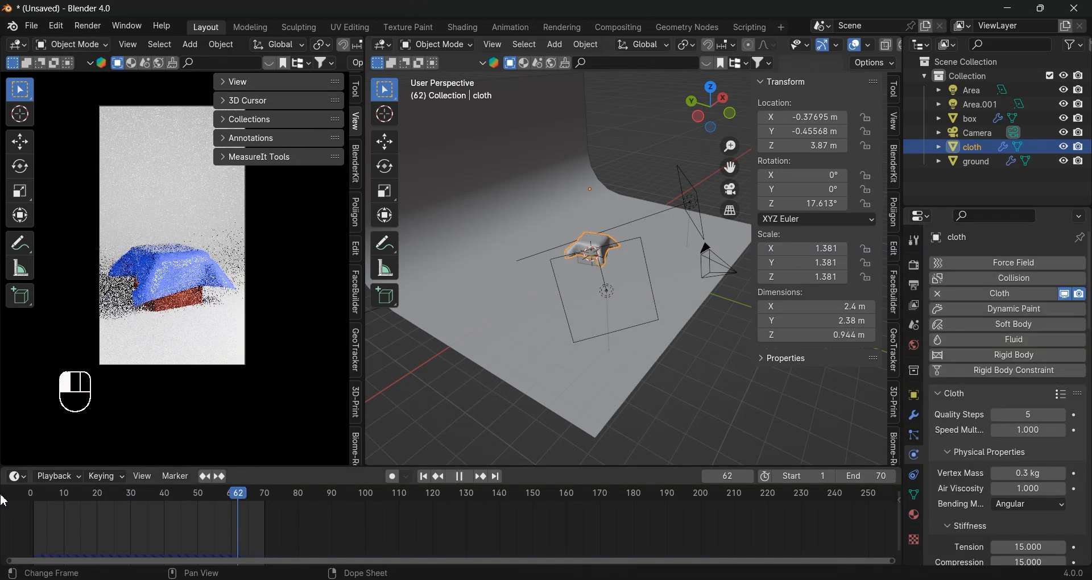
pyautogui.press('space')
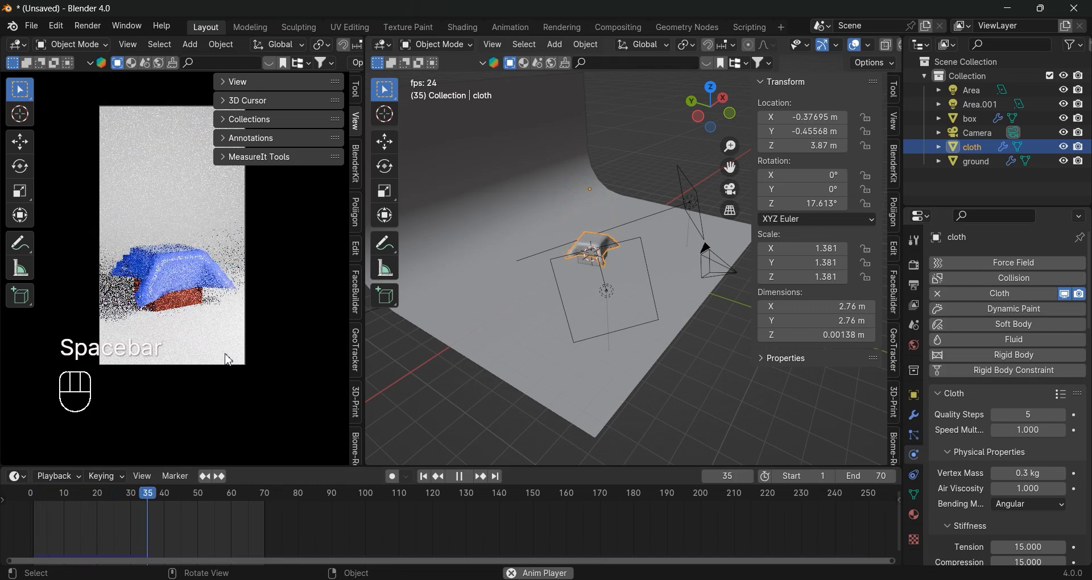
pyautogui.press('space')
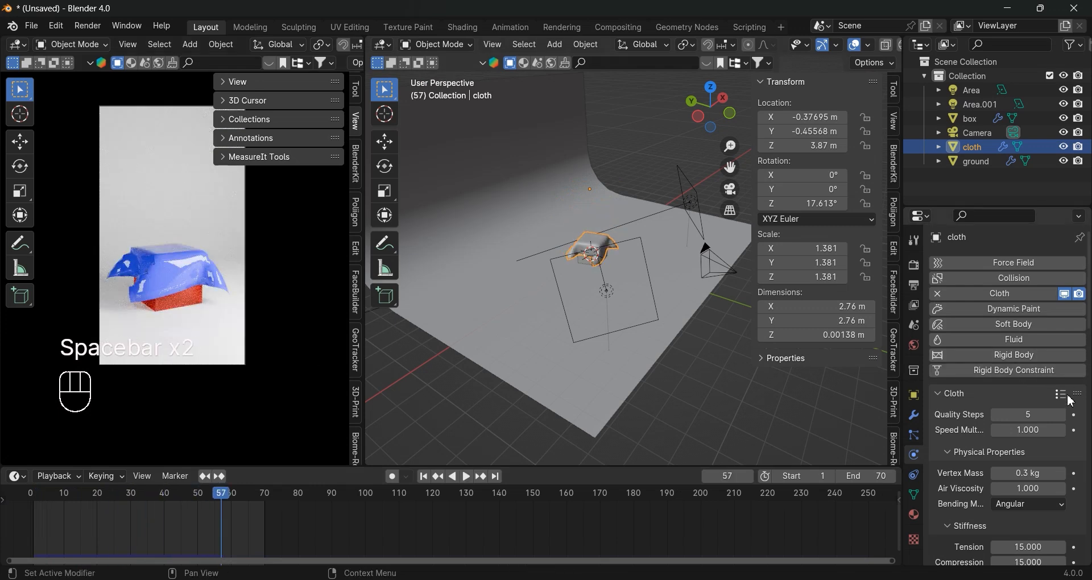
# - Switch the cloth physics to the Denim preset and replay the simulation from frame 0
pyautogui.click(1062, 393)
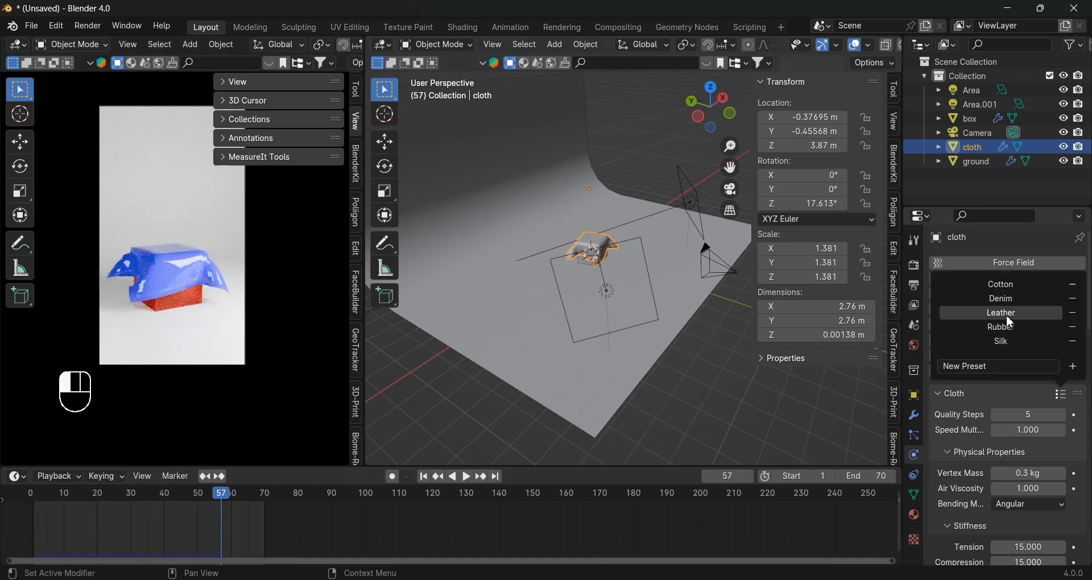
pyautogui.click(1001, 298)
pyautogui.click(423, 476)
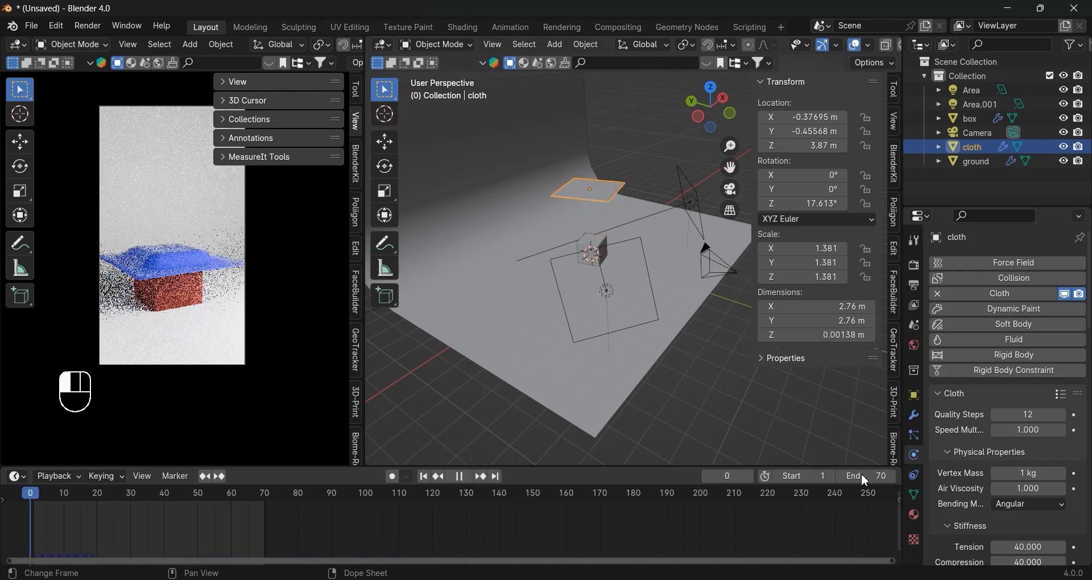
pyautogui.press('space')
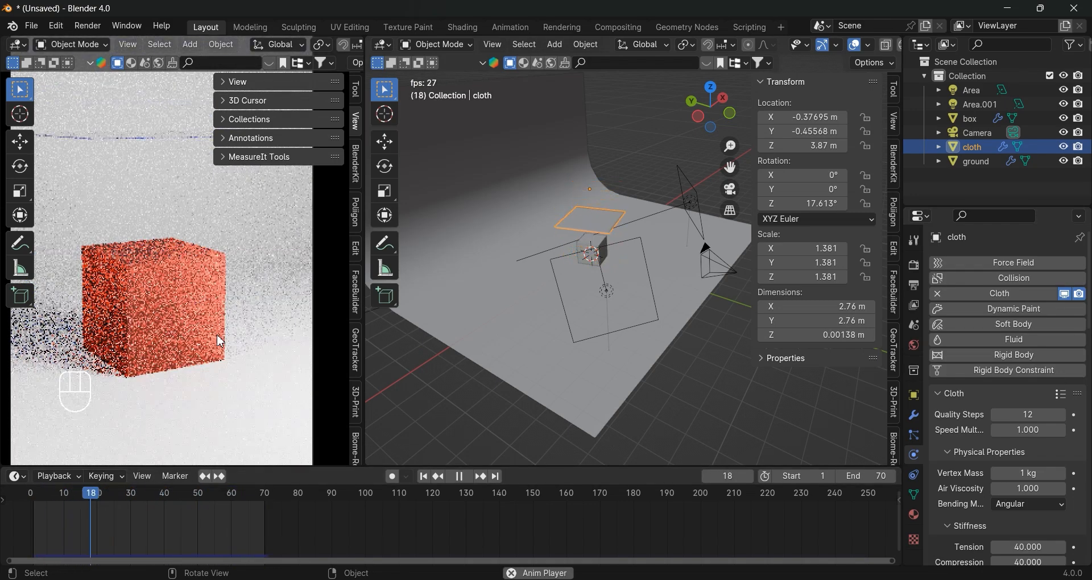
pyautogui.press('space')
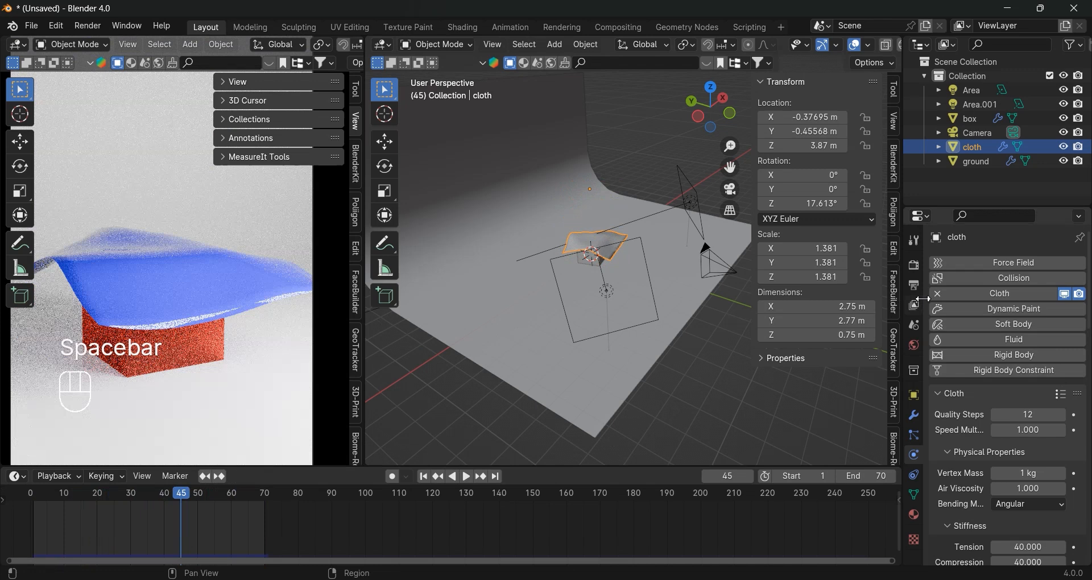
# - Apply the Silk preset to the cloth physics and play the simulation to check the fall
pyautogui.click(1061, 394)
pyautogui.click(1001, 341)
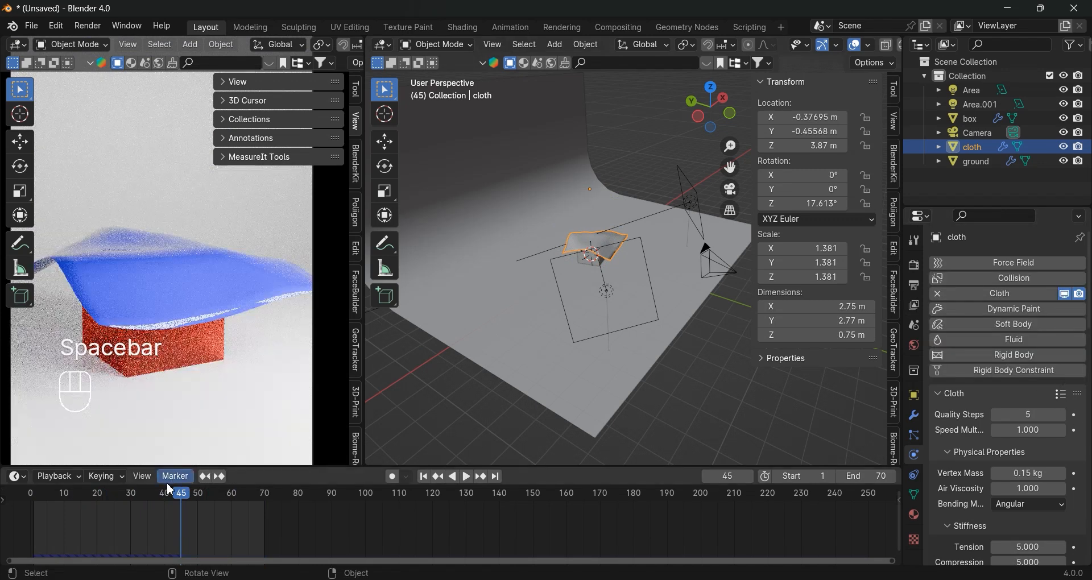
pyautogui.press('space')
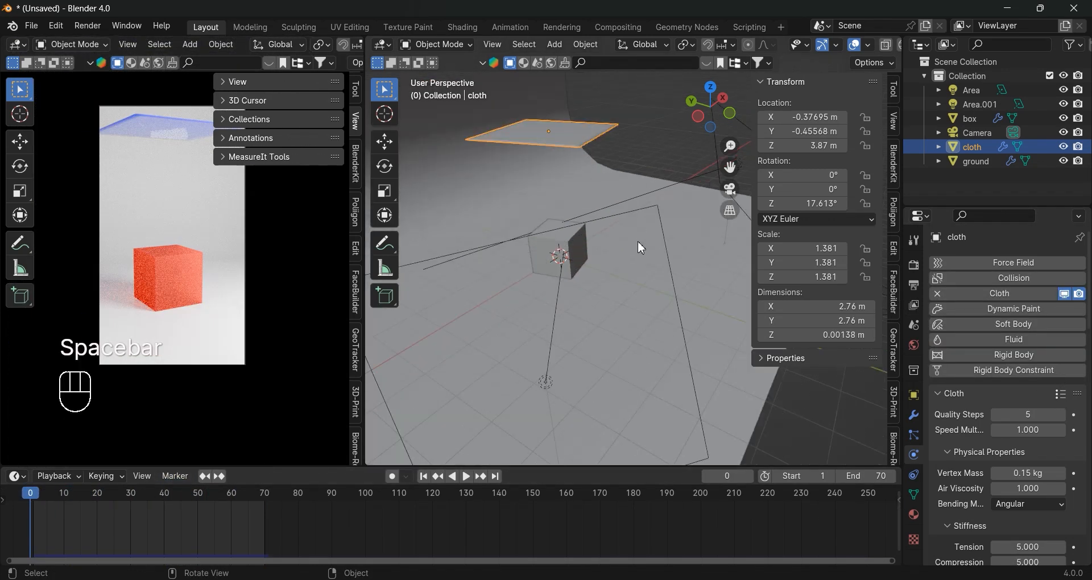
pyautogui.scroll(-4, 637, 244)
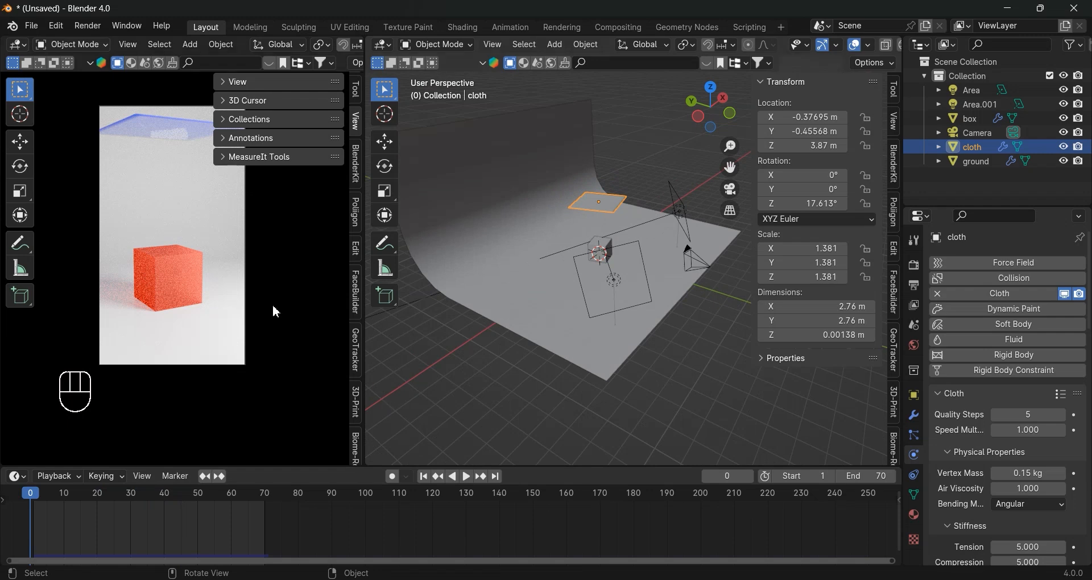
# - Render the animation and fit the whole frame in the maximized render window
pyautogui.click(88, 27)
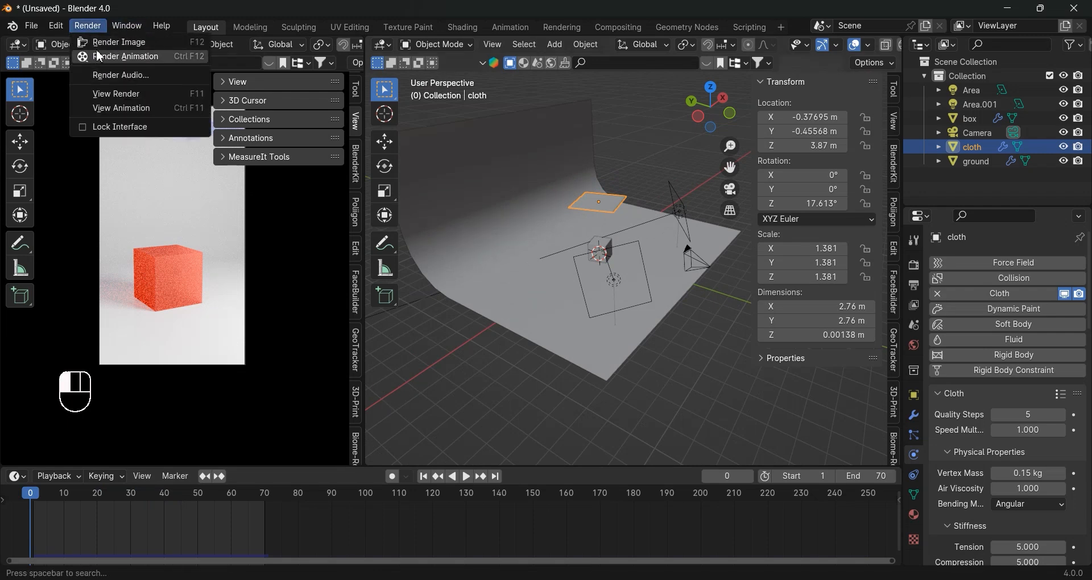
pyautogui.click(99, 56)
pyautogui.click(619, 17)
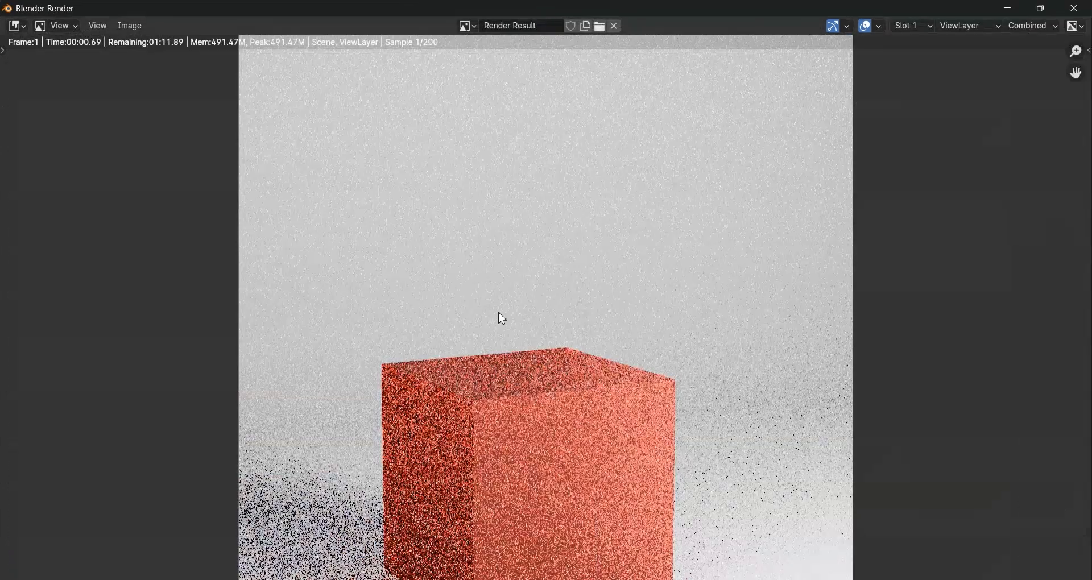
pyautogui.scroll(-4, 502, 318)
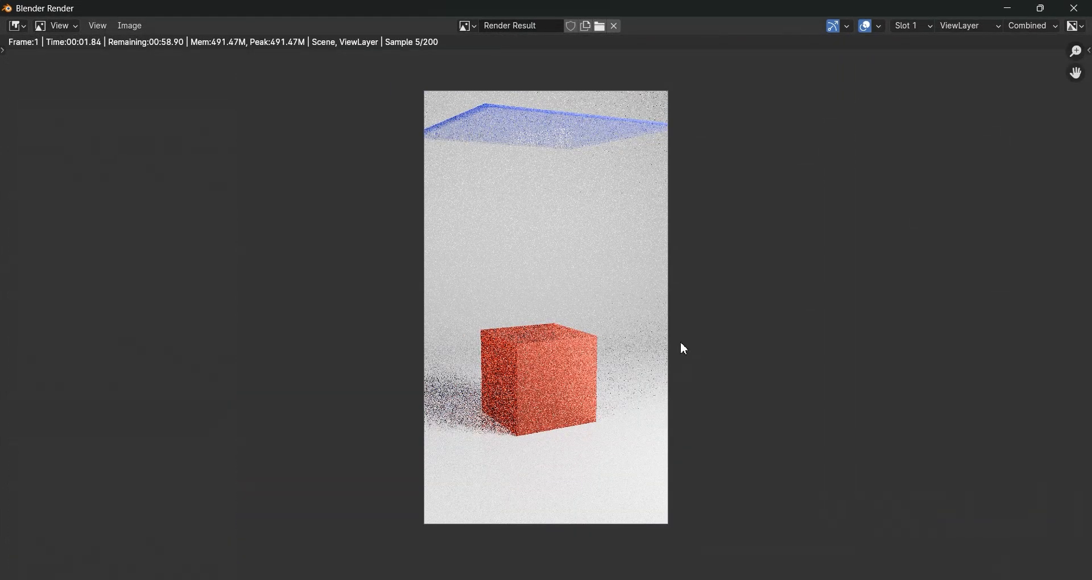
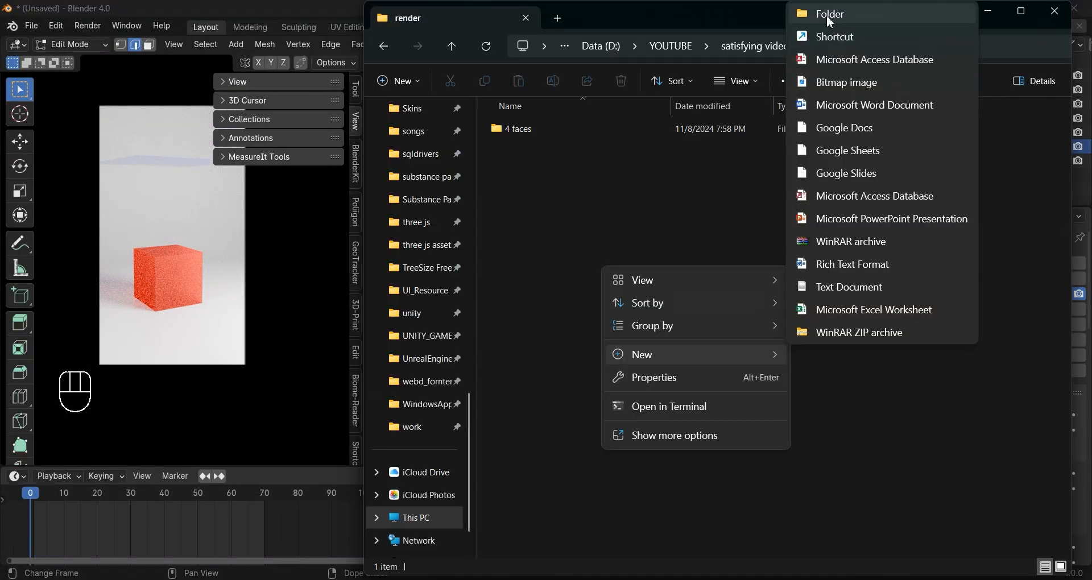
# - Create a folder named "16 faces" beside "4 faces" in the render directory and return to the Blender scene
pyautogui.click(829, 18)
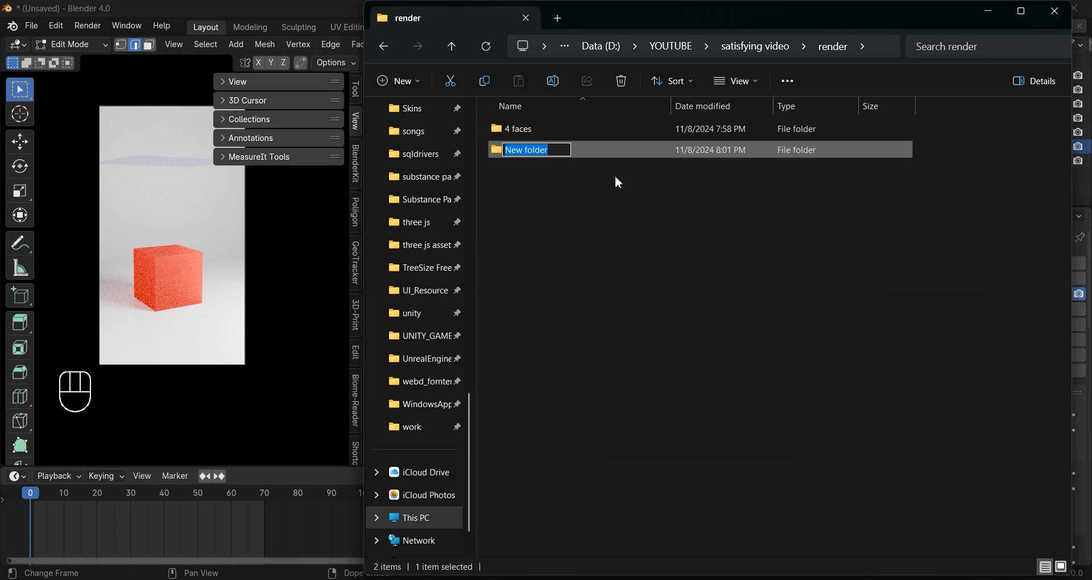
pyautogui.write('16 faces')
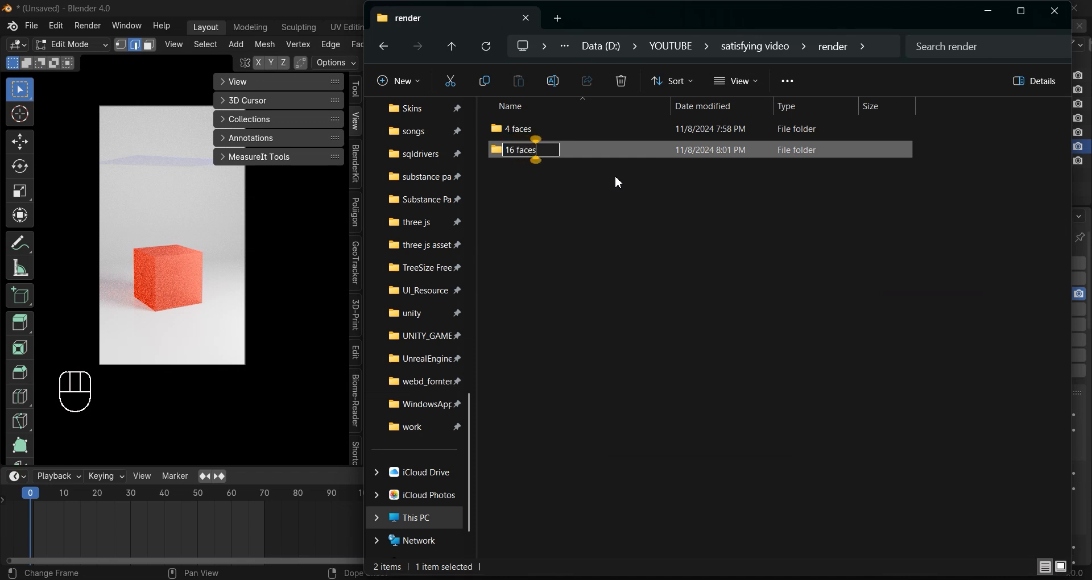
pyautogui.press('Return')
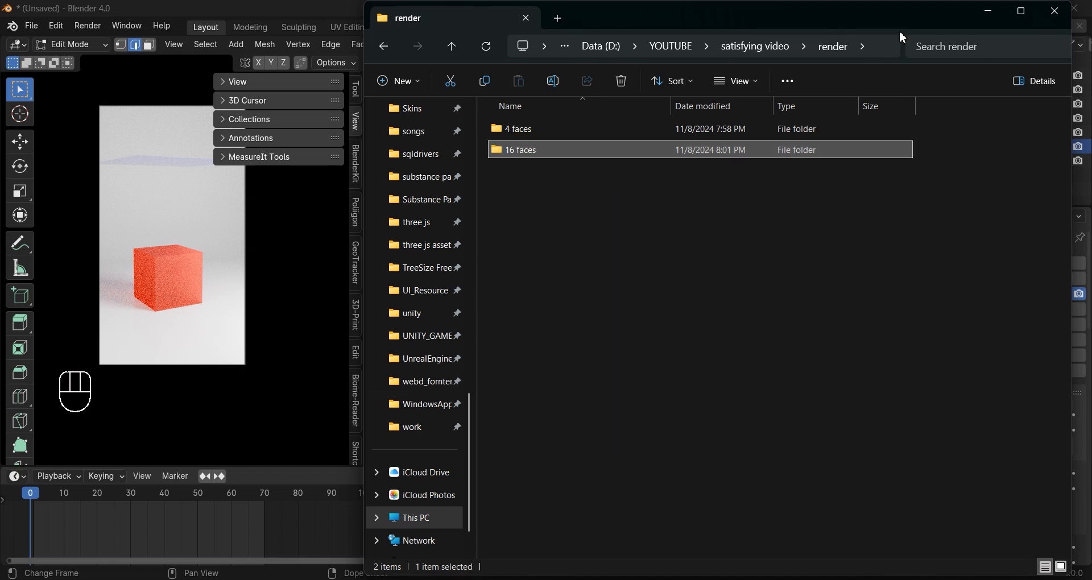
pyautogui.click(989, 11)
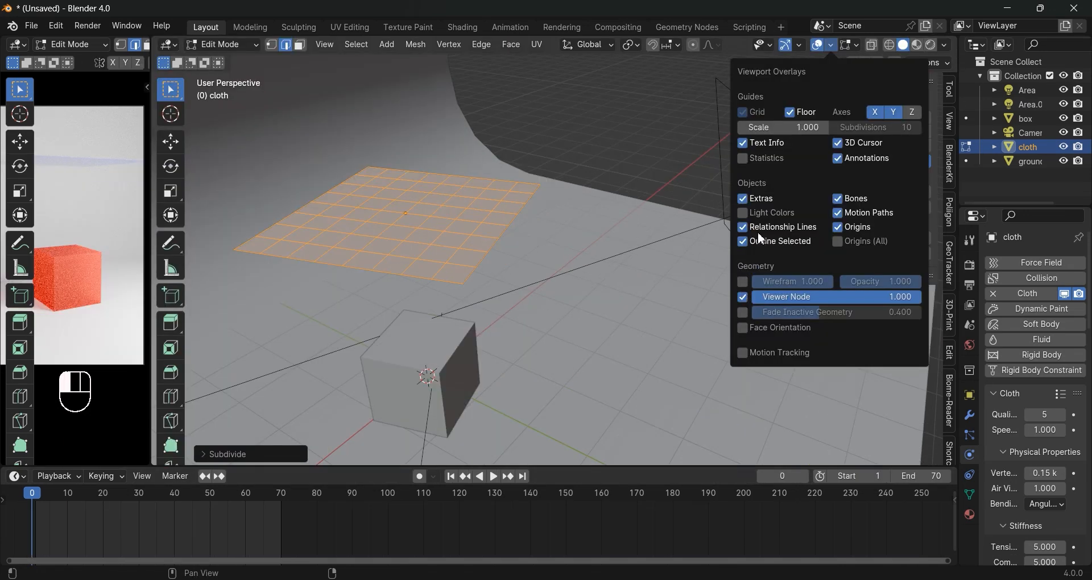
# - Turn on the statistics overlay, enlarge the camera viewport and subdivide the cloth mesh once
pyautogui.click(754, 158)
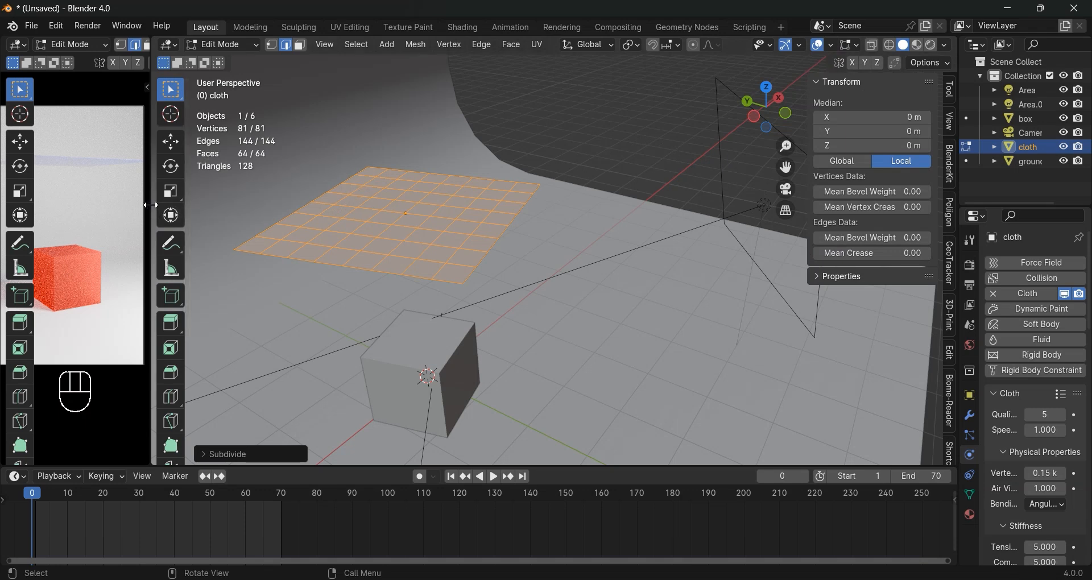
pyautogui.moveTo(151, 205); pyautogui.dragTo(373, 205)
pyautogui.hotkey('ctrl', 'e')
pyautogui.click(519, 168)
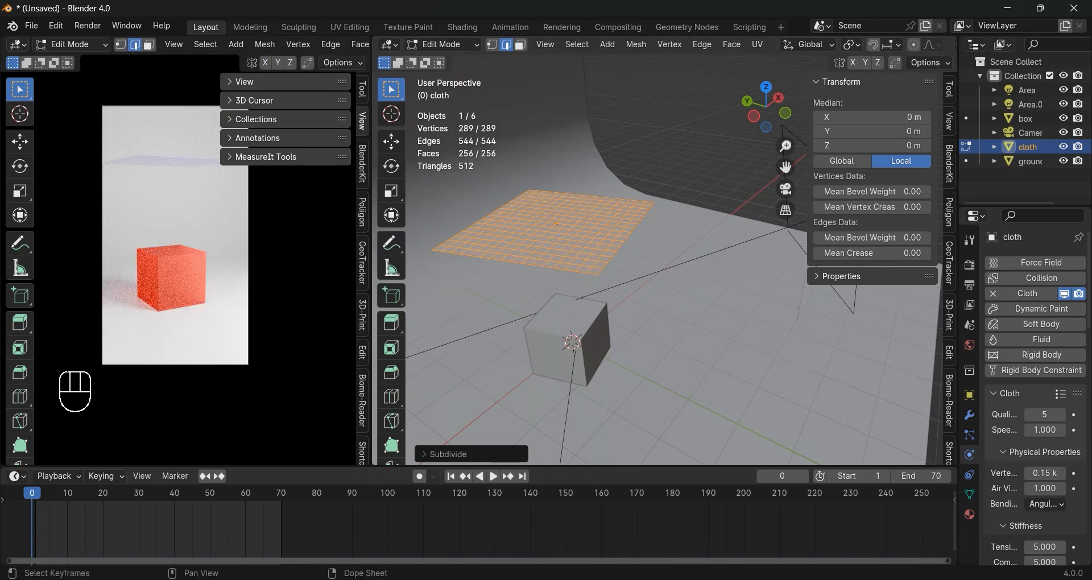
# - Create a folder named "256 faces" in the render directory and return to the Blender scene
pyautogui.hotkey('alt', 'Tab')
pyautogui.click(619, 376)
pyautogui.rightClick(619, 375)
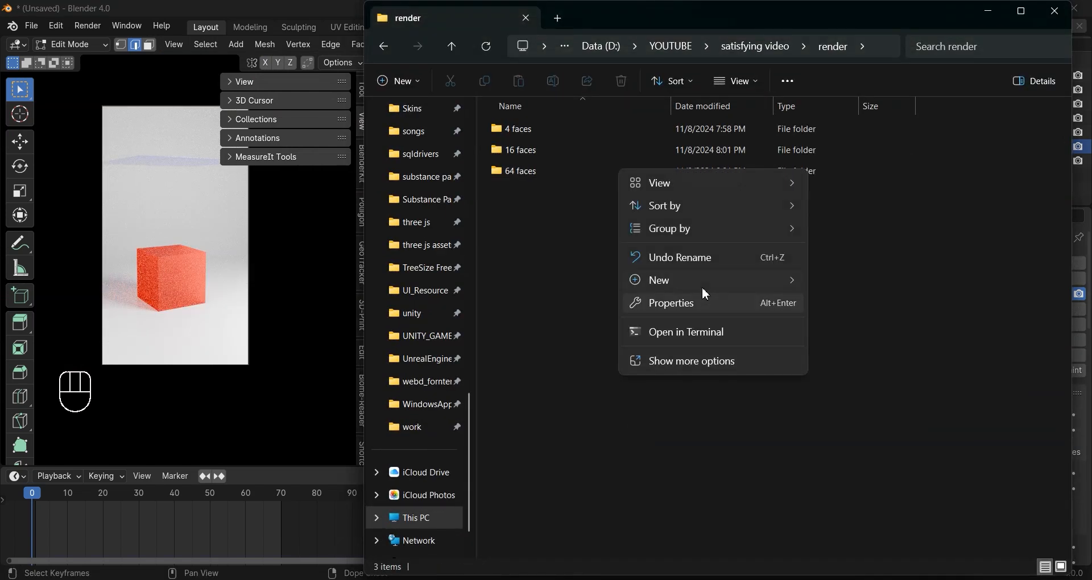
pyautogui.moveTo(703, 281)
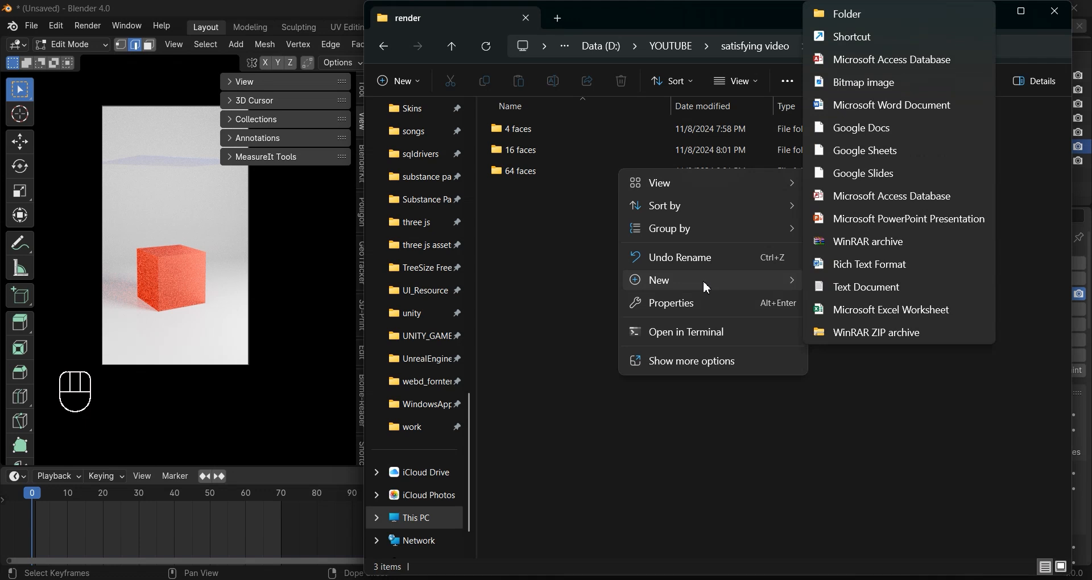
pyautogui.click(840, 13)
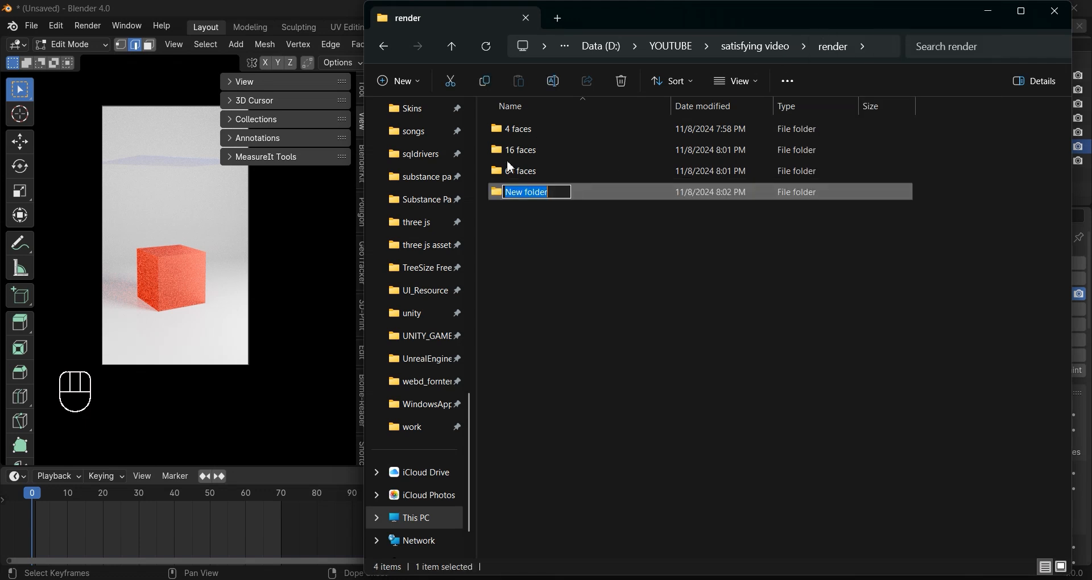
pyautogui.write('256 faces')
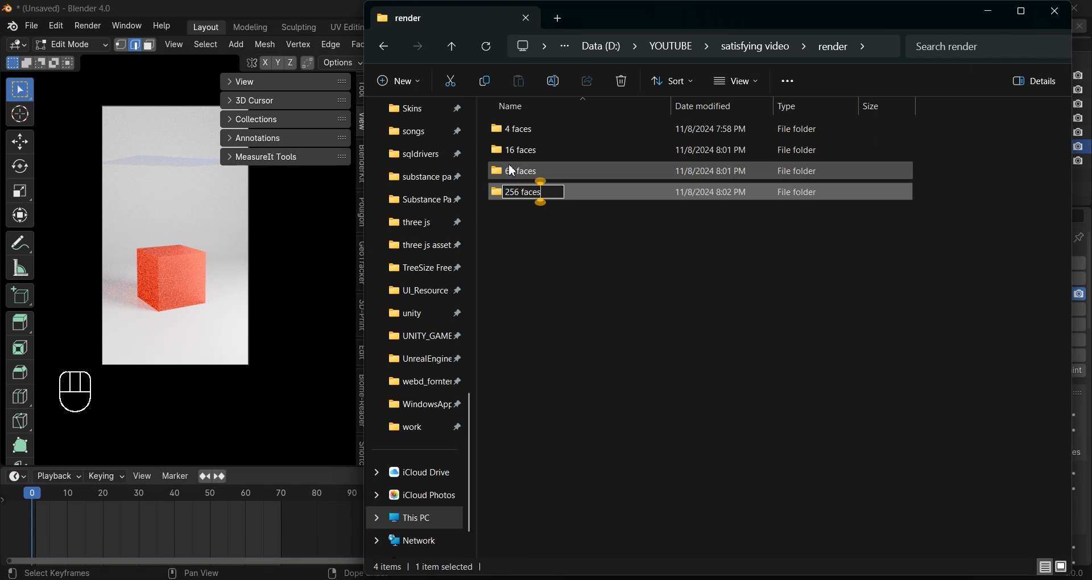
pyautogui.press('Return')
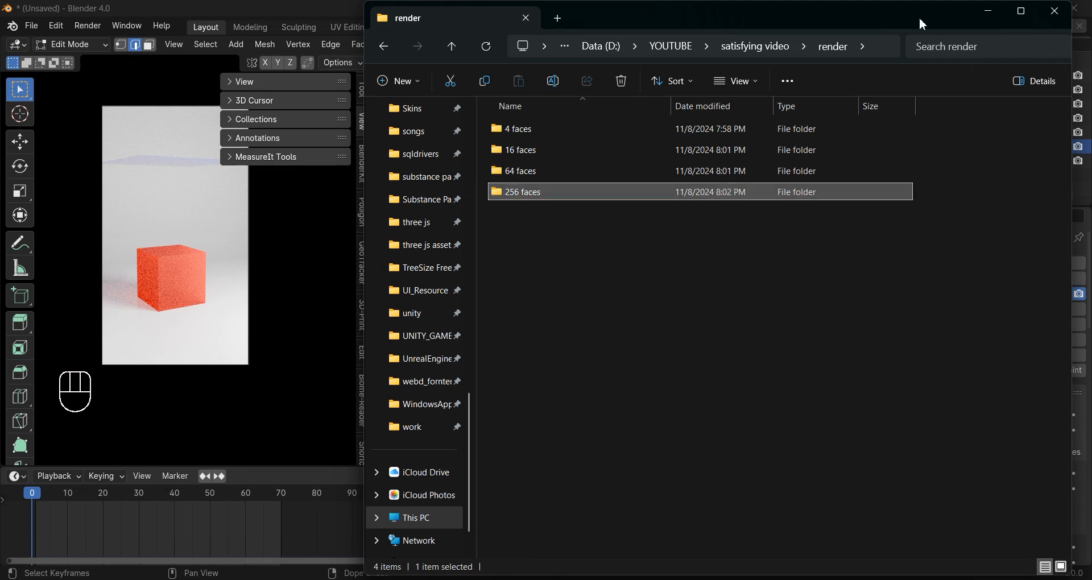
pyautogui.click(992, 11)
# - Subdivide the cloth mesh once more and create a matching folder named "1024 faces" in the render directory
pyautogui.hotkey('ctrl', 'e')
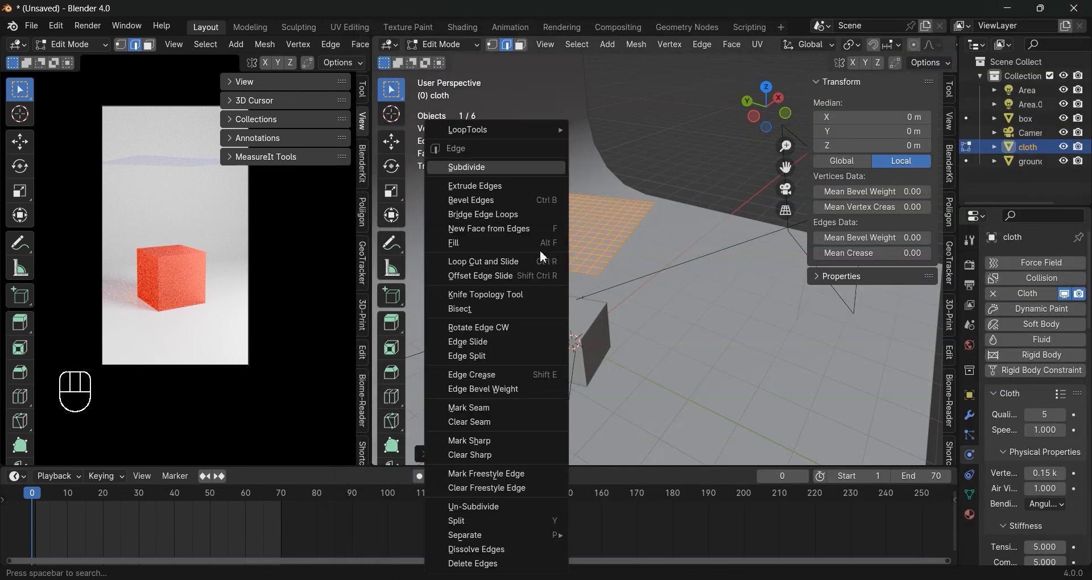
pyautogui.click(503, 166)
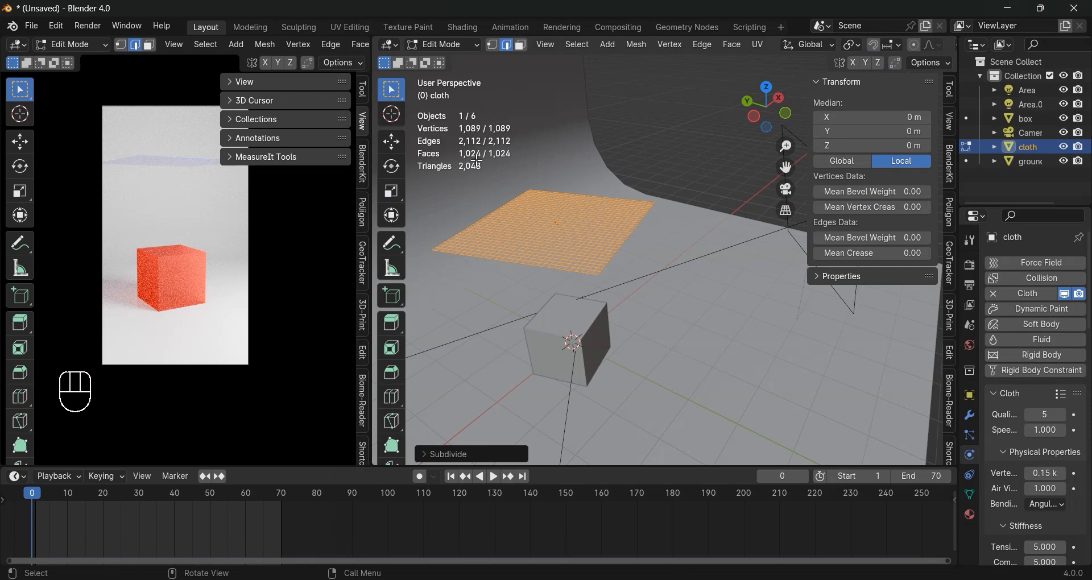
pyautogui.hotkey('alt', 'Tab')
pyautogui.click(562, 381)
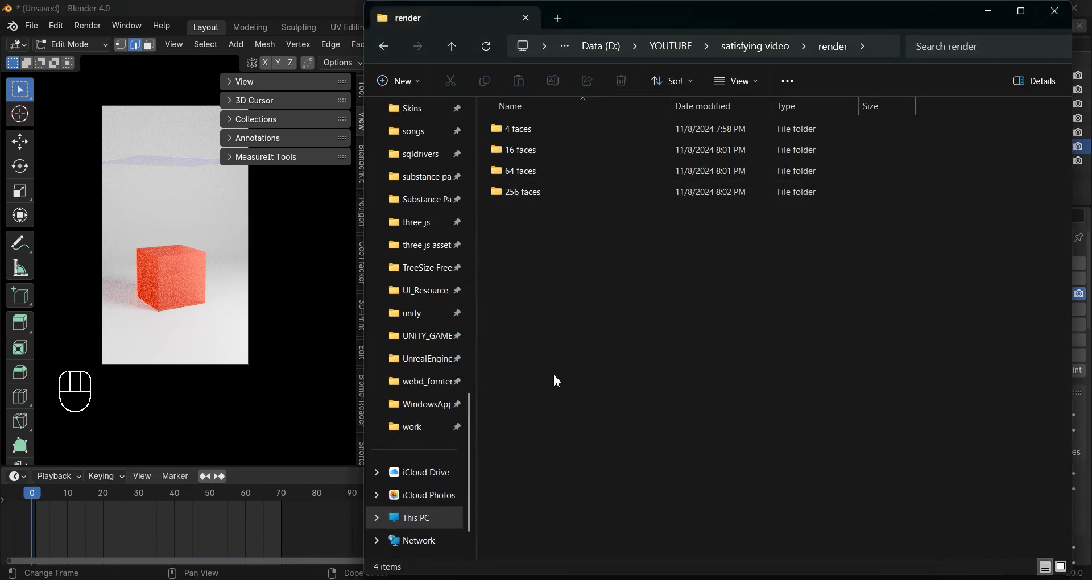
pyautogui.rightClick(556, 372)
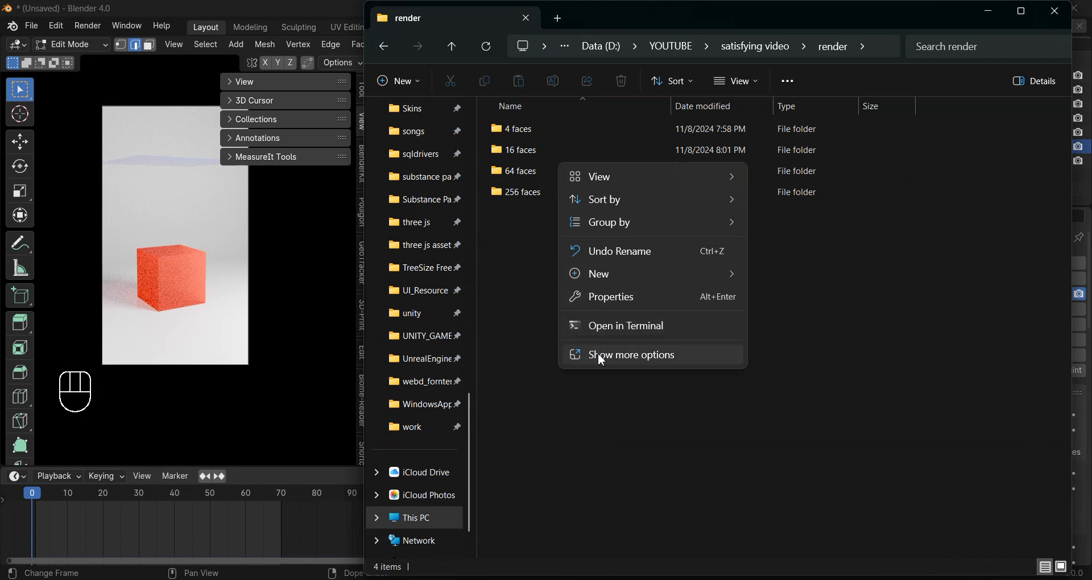
pyautogui.moveTo(616, 289)
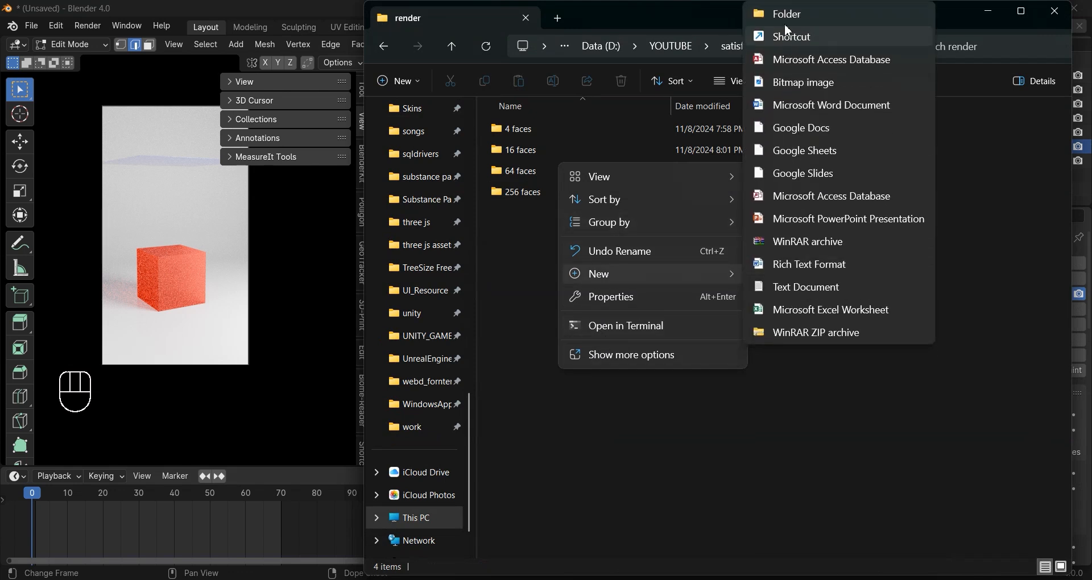
pyautogui.click(787, 9)
pyautogui.write('10')
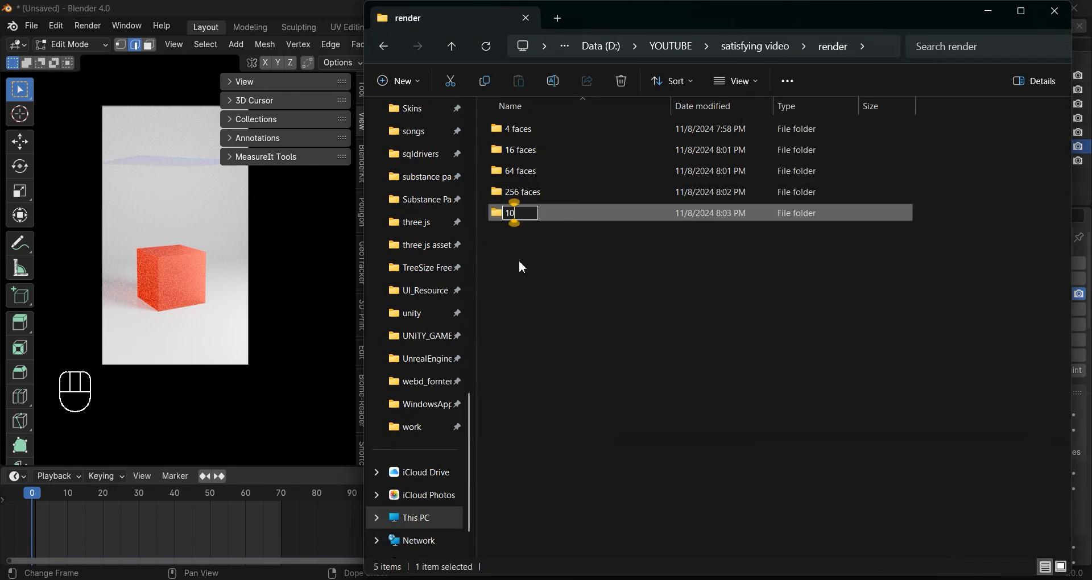
pyautogui.write('24 faces')
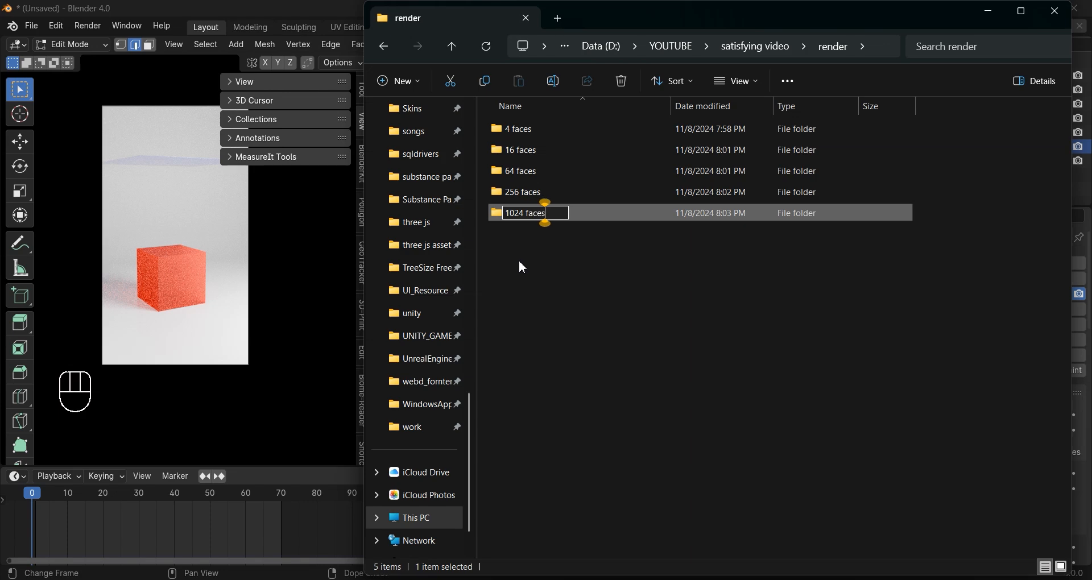
pyautogui.press('Return')
pyautogui.click(609, 311)
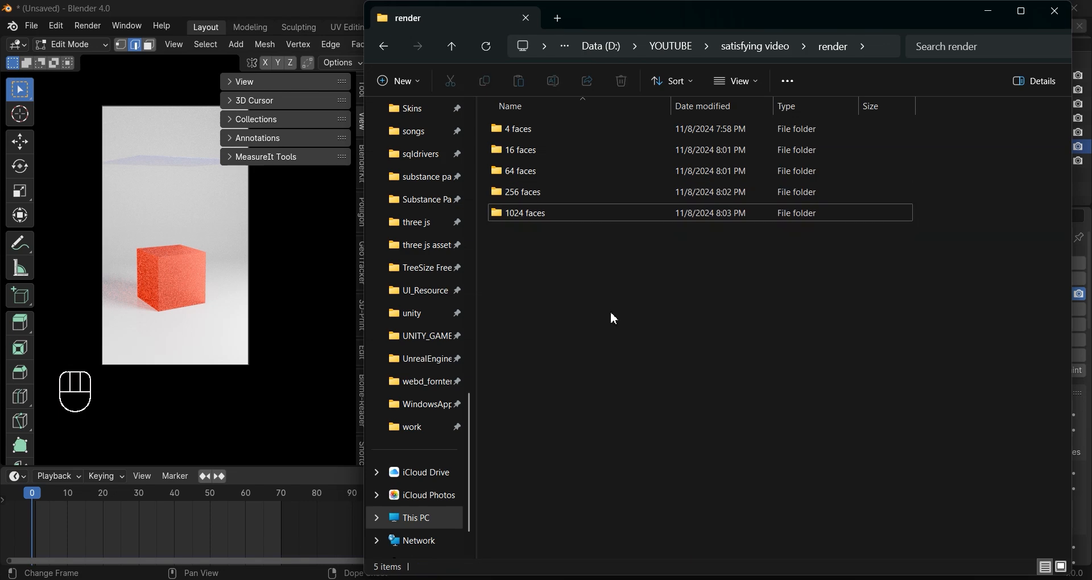
pyautogui.click(988, 12)
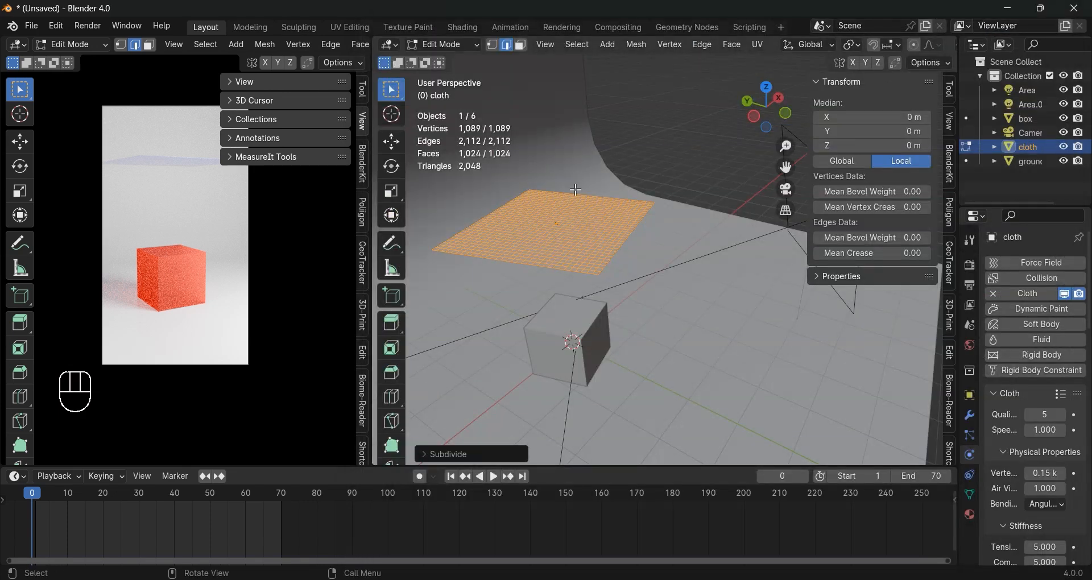
# - Leave mesh editing, play the cloth simulation until it drapes over the box, and shade the cloth smooth
pyautogui.press('Tab')
pyautogui.press('space')
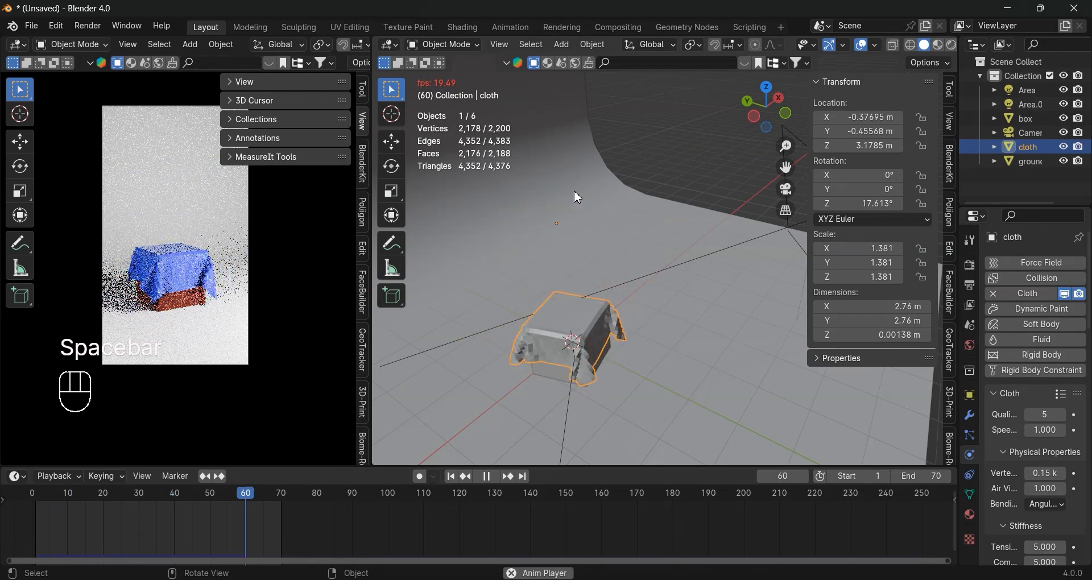
pyautogui.press('space')
pyautogui.rightClick(559, 314)
pyautogui.click(502, 362)
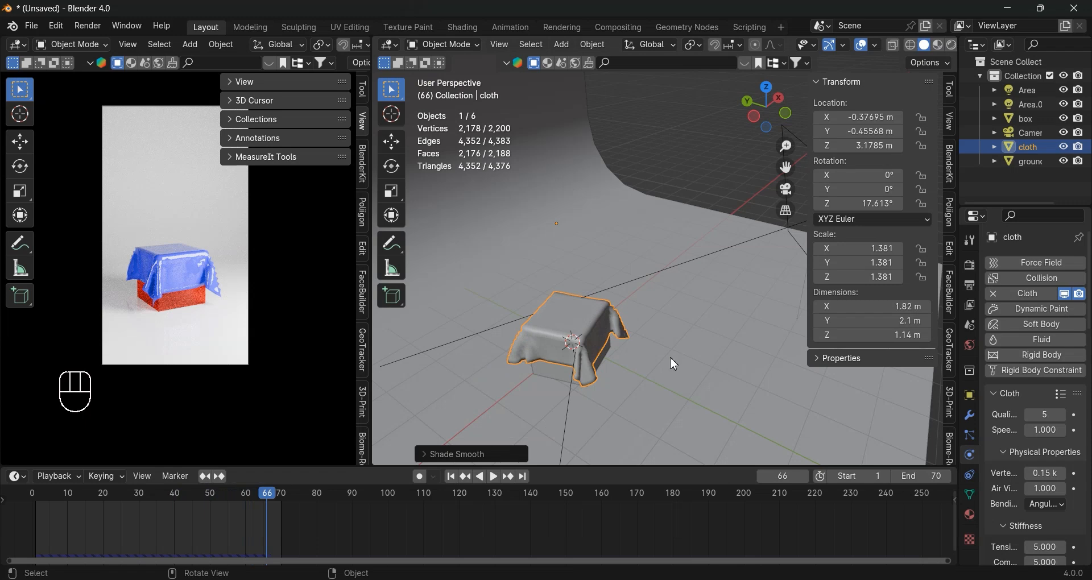
# - Add a Subdivision Surface modifier to the cloth
pyautogui.click(970, 415)
pyautogui.click(1037, 262)
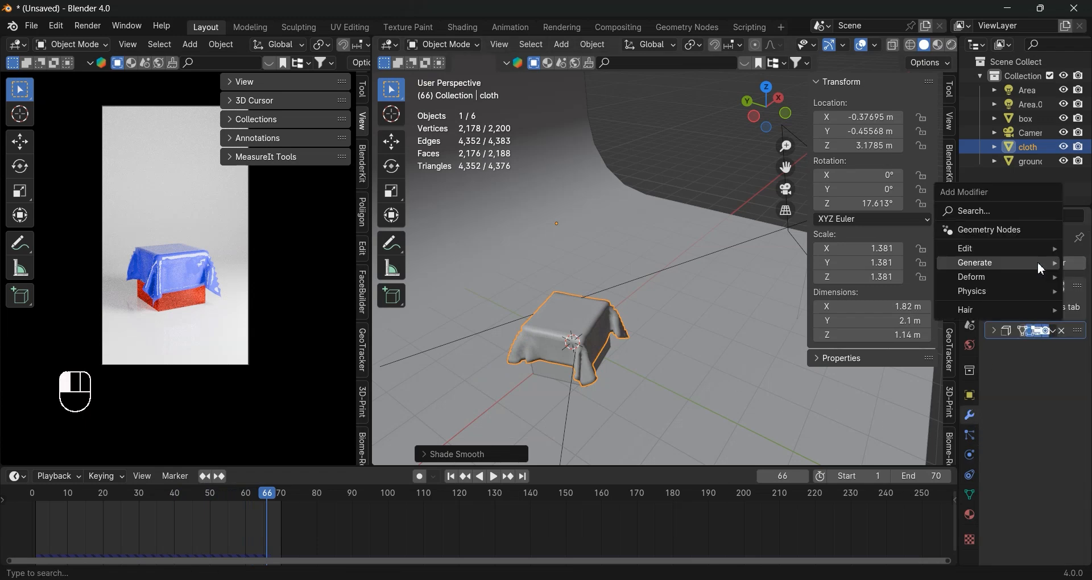
pyautogui.moveTo(1022, 265)
pyautogui.click(854, 446)
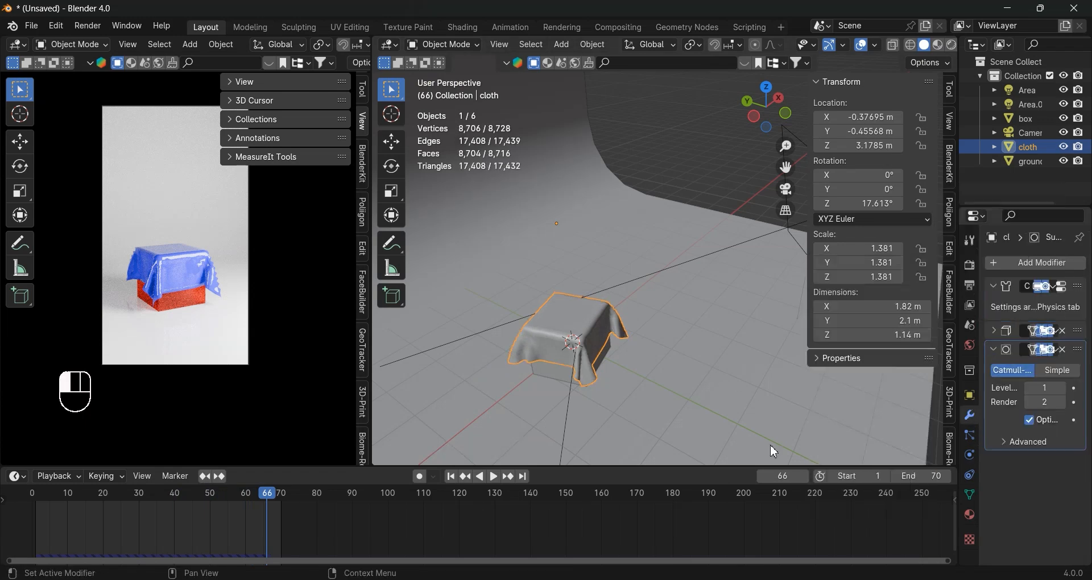
# - Replay the simulation from the start and examine the cloth's folds up close in the enlarged rendered camera view
pyautogui.moveTo(265, 498); pyautogui.dragTo(35, 499)
pyautogui.press('space')
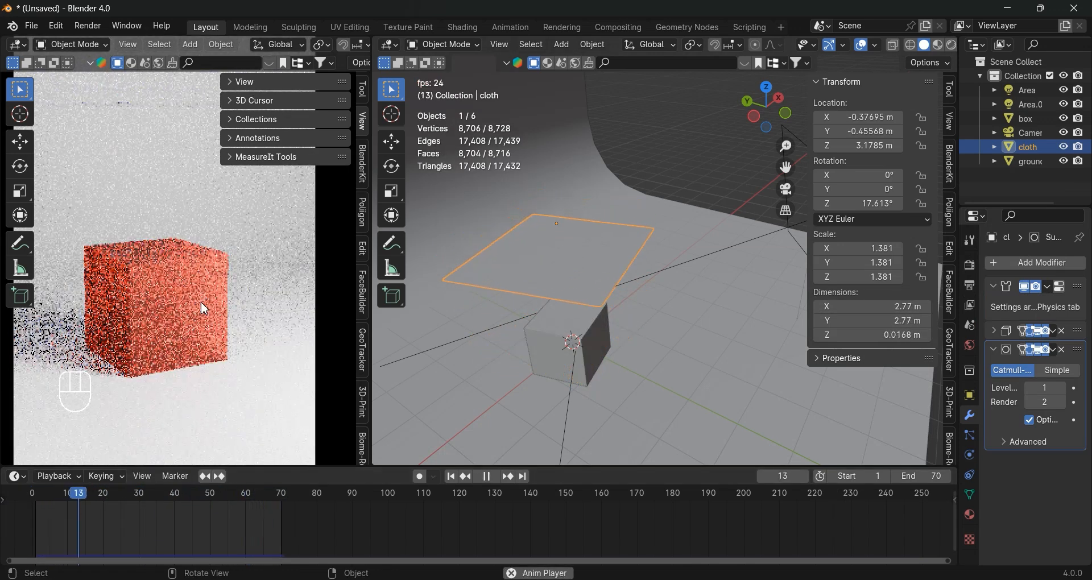
pyautogui.press('space')
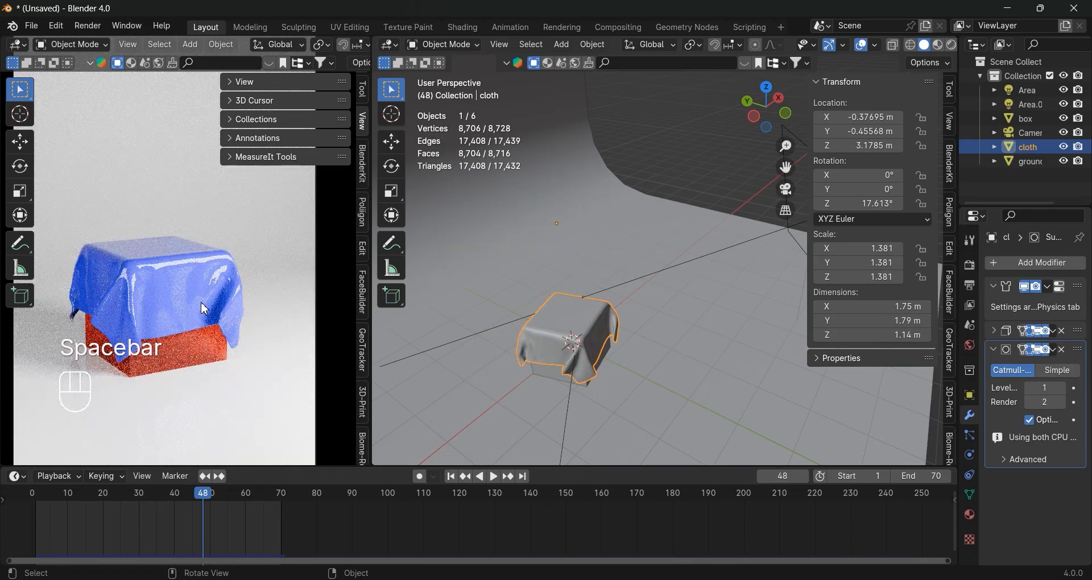
pyautogui.press('space')
pyautogui.press('space')
pyautogui.scroll(5, 202, 307)
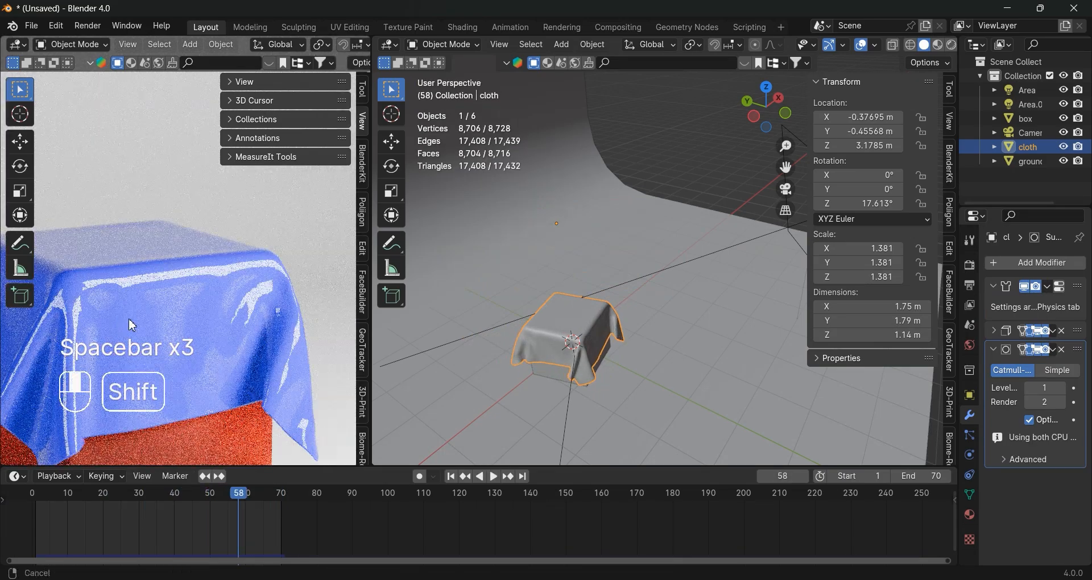
pyautogui.keyDown('shift'); pyautogui.moveTo(131, 324); pyautogui.dragTo(172, 314, button='middle'); pyautogui.keyUp('shift')
pyautogui.moveTo(372, 322); pyautogui.dragTo(694, 322)
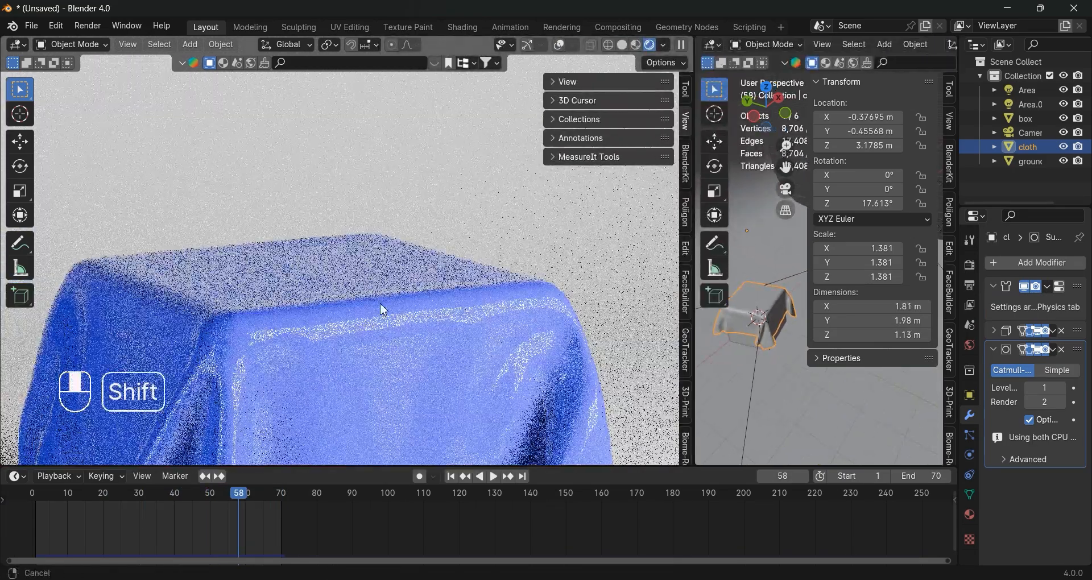
pyautogui.keyDown('shift'); pyautogui.moveTo(383, 309); pyautogui.dragTo(290, 302, button='middle'); pyautogui.keyUp('shift')
pyautogui.scroll(-2, 277, 235)
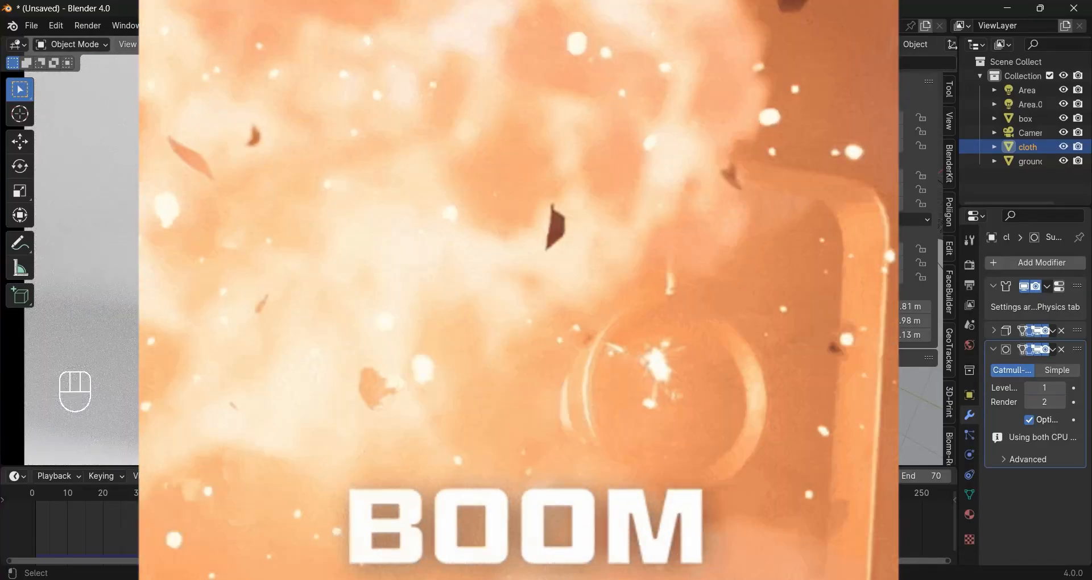
# - Play the simulation briefly again and bring the whole camera frame back into a narrower rendered viewport
pyautogui.press('space')
pyautogui.press('space')
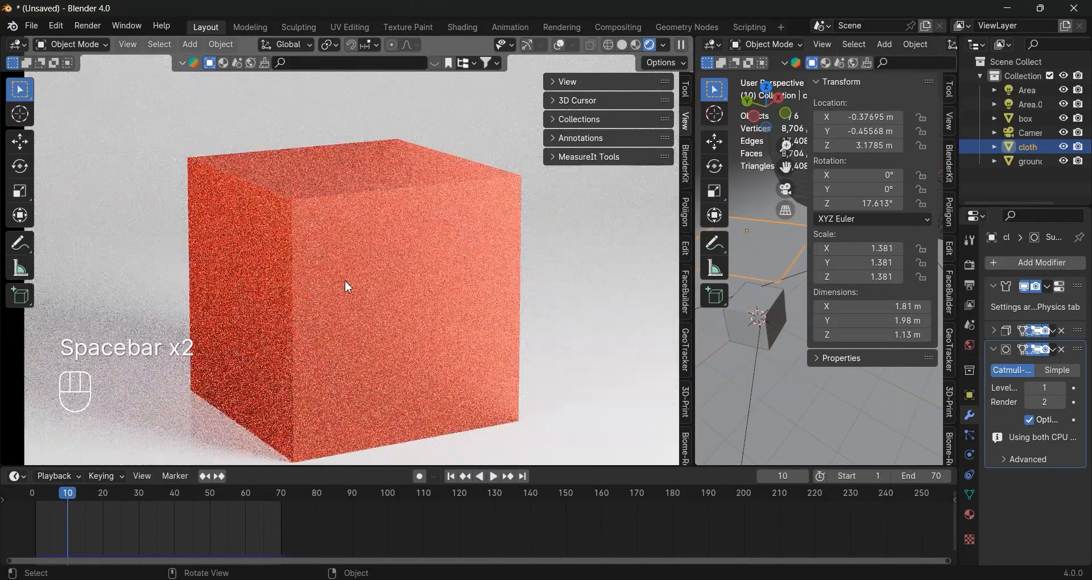
pyautogui.scroll(-3, 344, 290)
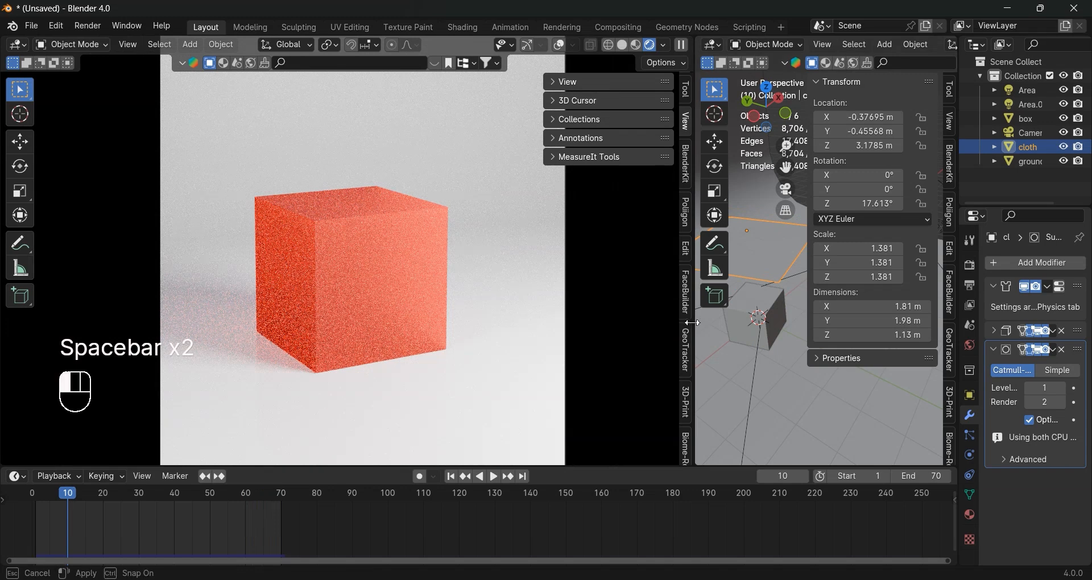
pyautogui.moveTo(692, 324); pyautogui.dragTo(402, 309)
pyautogui.scroll(-3, 290, 272)
pyautogui.keyDown('shift'); pyautogui.moveTo(288, 270); pyautogui.dragTo(228, 350, button='middle'); pyautogui.keyUp('shift')
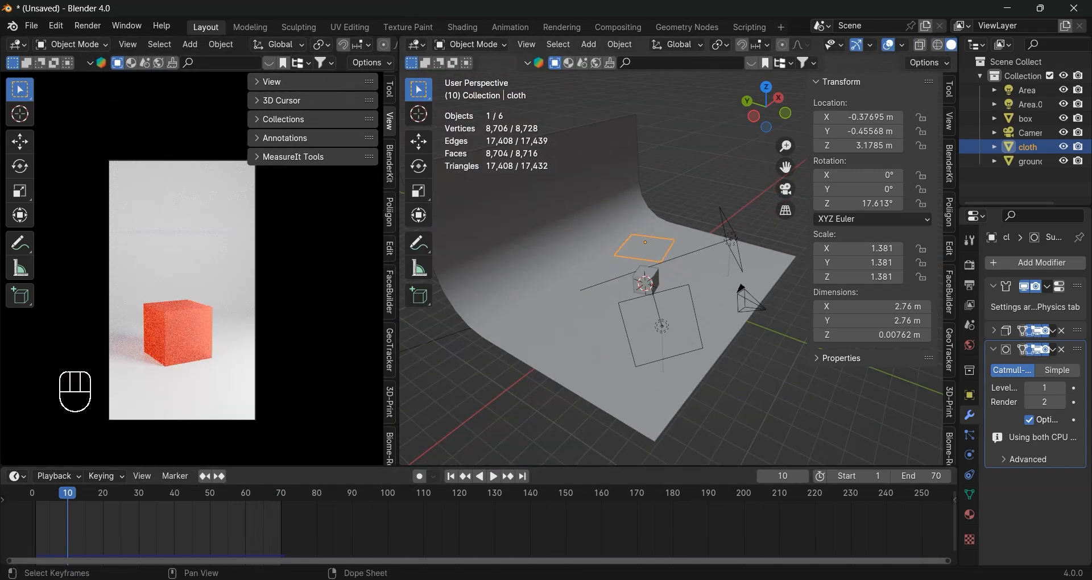
# - Switch to the render directory and review the folders made for each face count
pyautogui.click(649, 578)
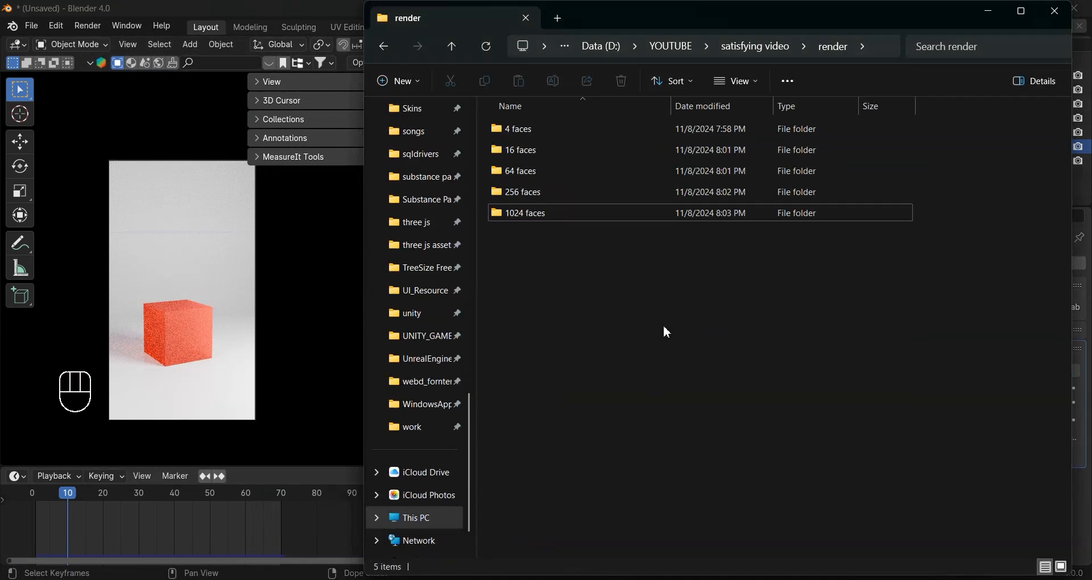
pyautogui.moveTo(659, 402); pyautogui.dragTo(534, 127)
pyautogui.click(609, 415)
pyautogui.click(992, 17)
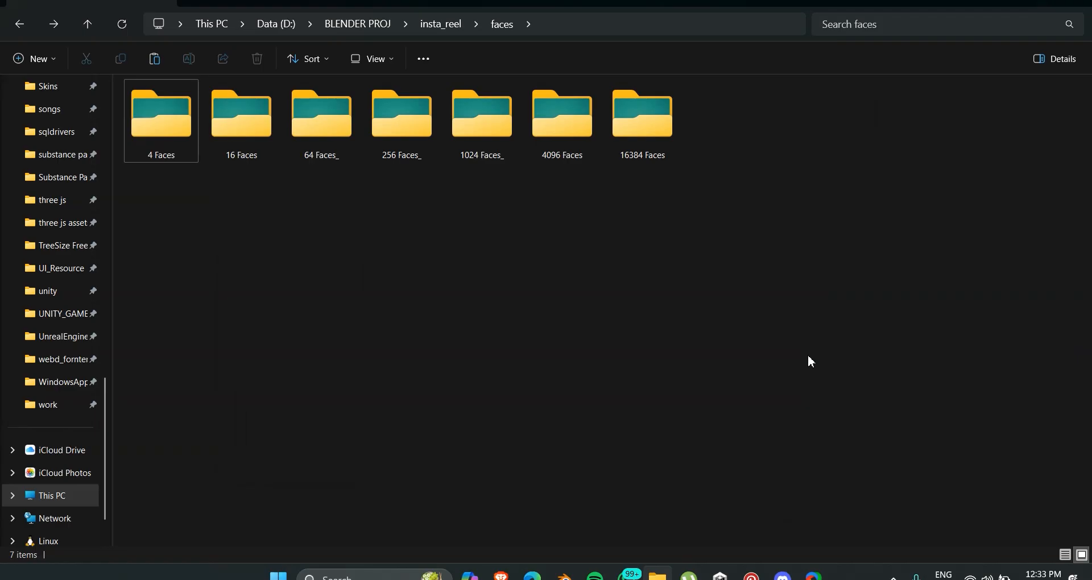
# - View frame 0055.png in the "4 Faces" folder of the insta_reel project and return to the faces folder
pyautogui.doubleClick(190, 119)
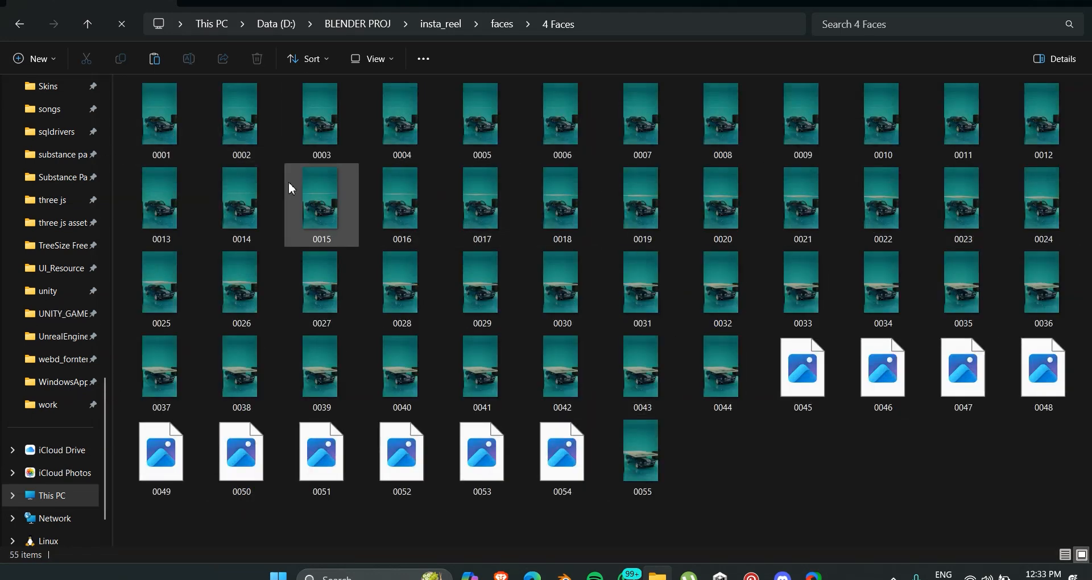
pyautogui.doubleClick(653, 452)
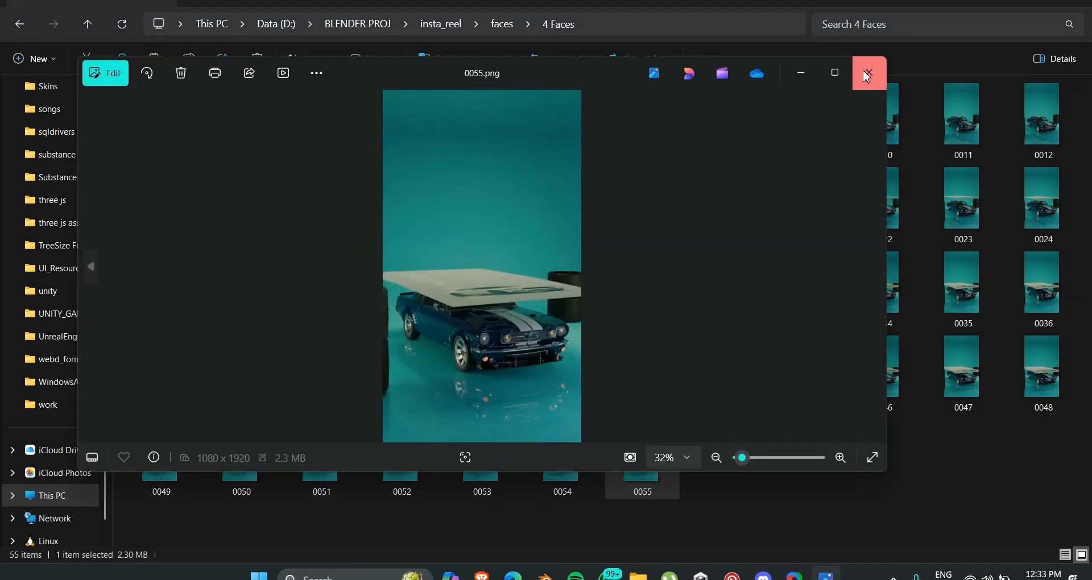
pyautogui.click(868, 73)
pyautogui.click(18, 23)
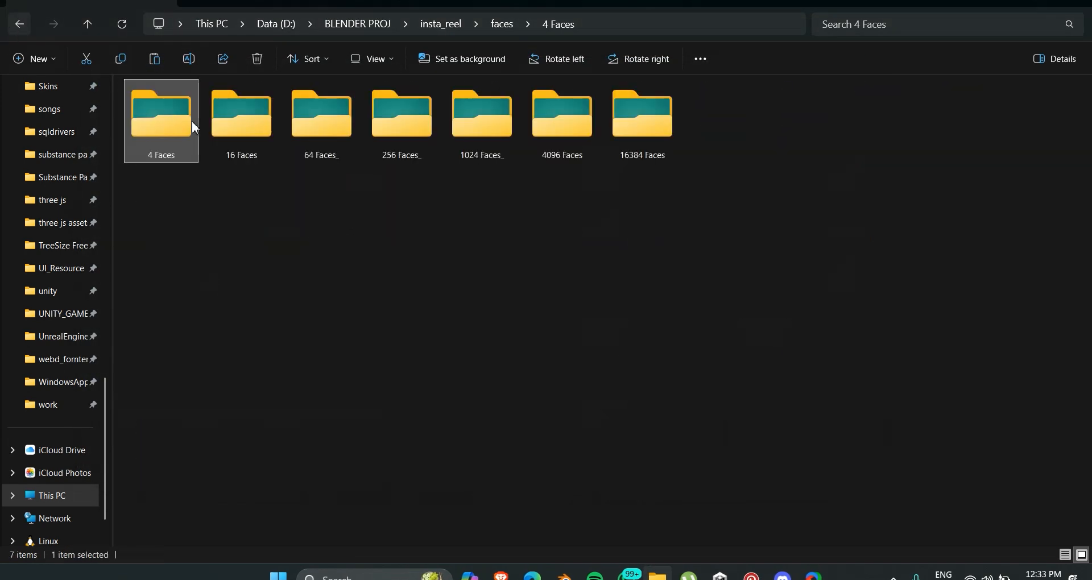
# - View frame 0055.png in the "16 Faces" folder for comparison and return to the faces folder
pyautogui.doubleClick(244, 122)
pyautogui.doubleClick(654, 455)
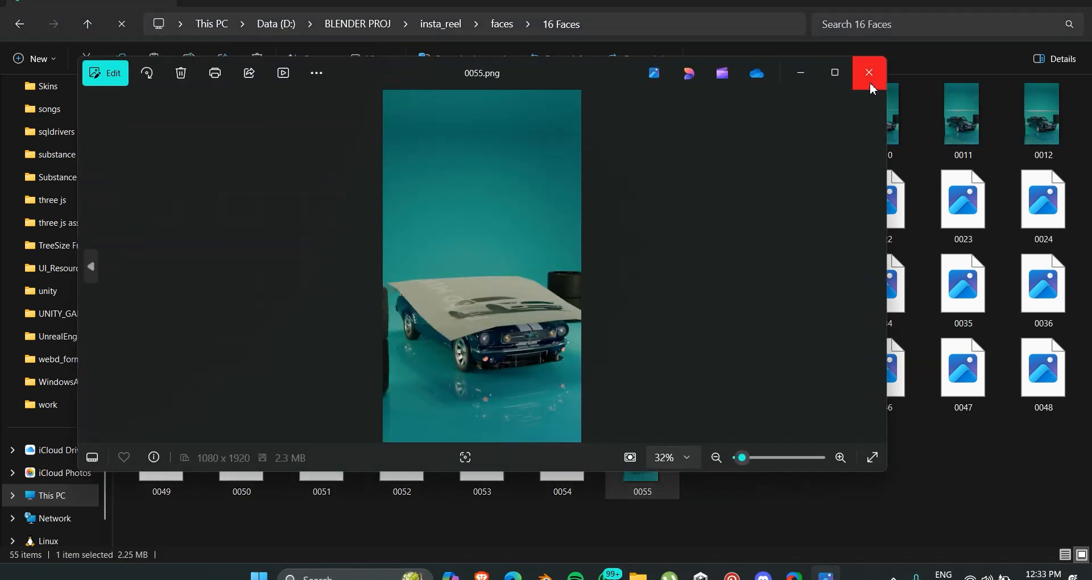
pyautogui.click(868, 73)
pyautogui.click(18, 24)
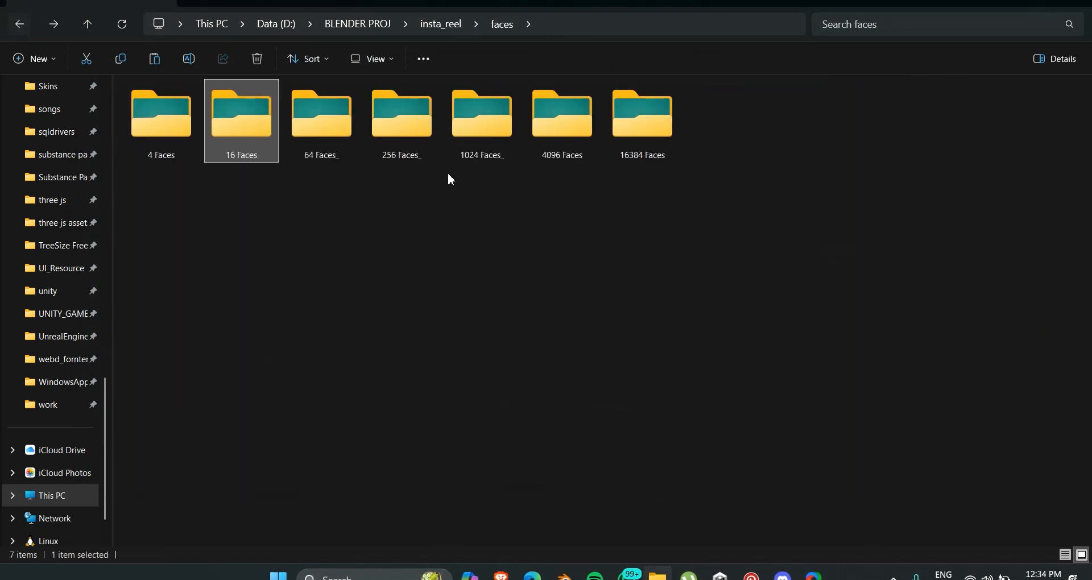
# - View frame 0055.png in the "64 Faces_" folder and return to the faces folder
pyautogui.doubleClick(310, 130)
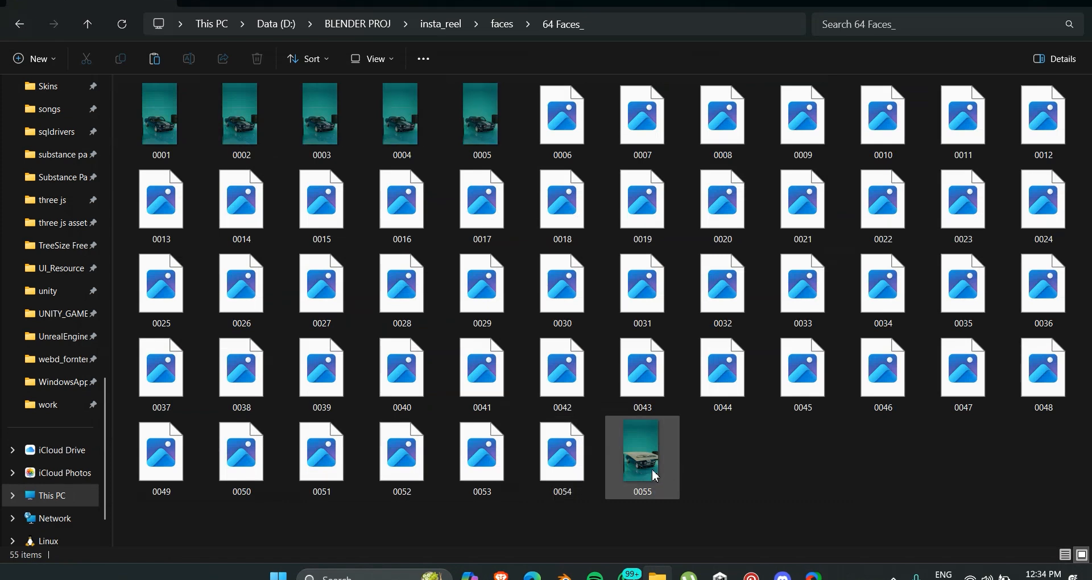
pyautogui.doubleClick(655, 477)
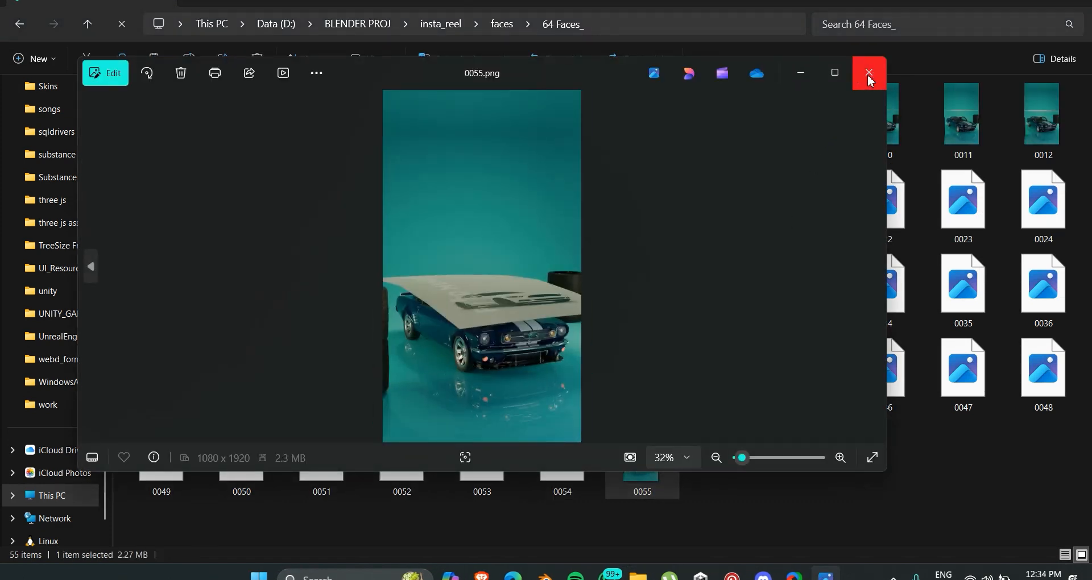
pyautogui.click(870, 80)
pyautogui.hotkey('alt', 'Left')
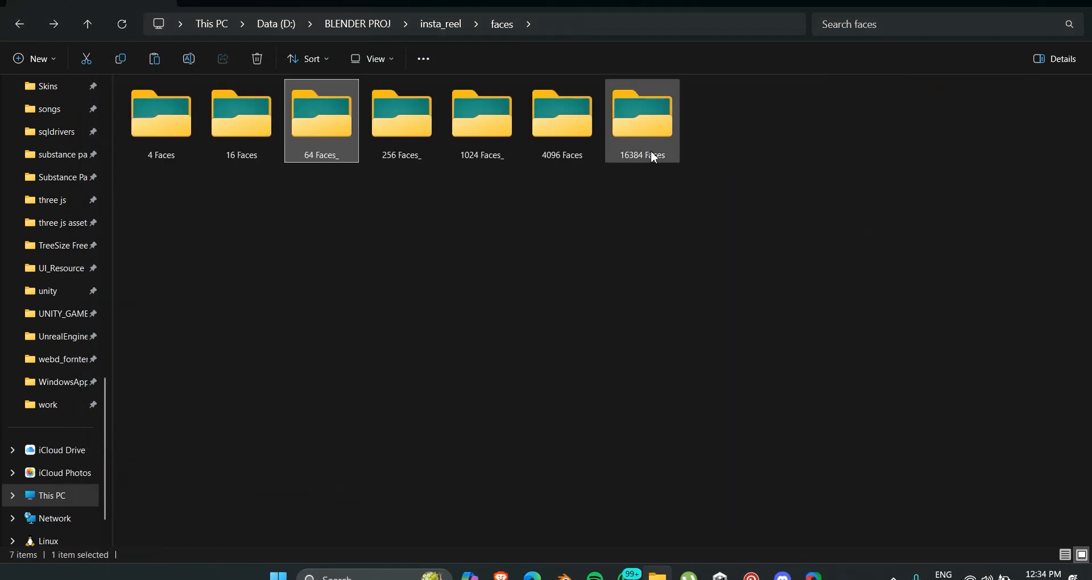
# - View the last frame, 0070.png, in the "16384 Faces" folder and go back to the faces folder
pyautogui.doubleClick(652, 153)
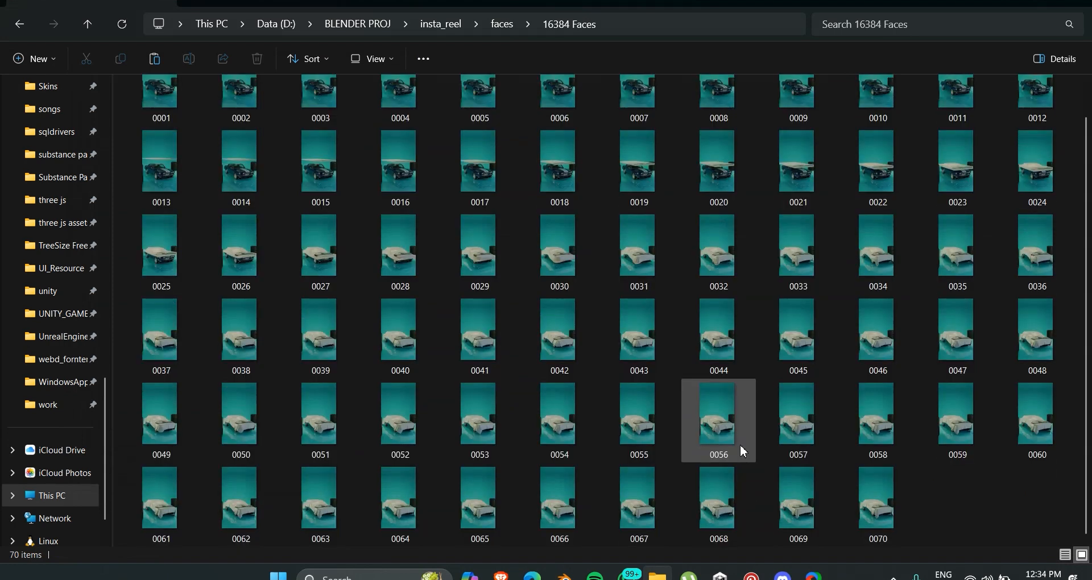
pyautogui.click(873, 529)
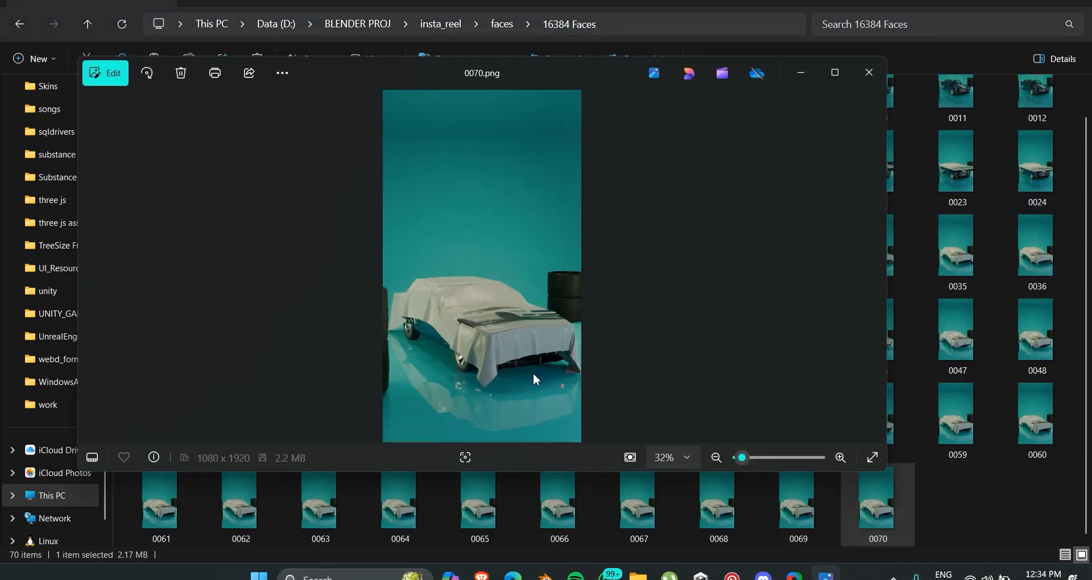
pyautogui.click(868, 72)
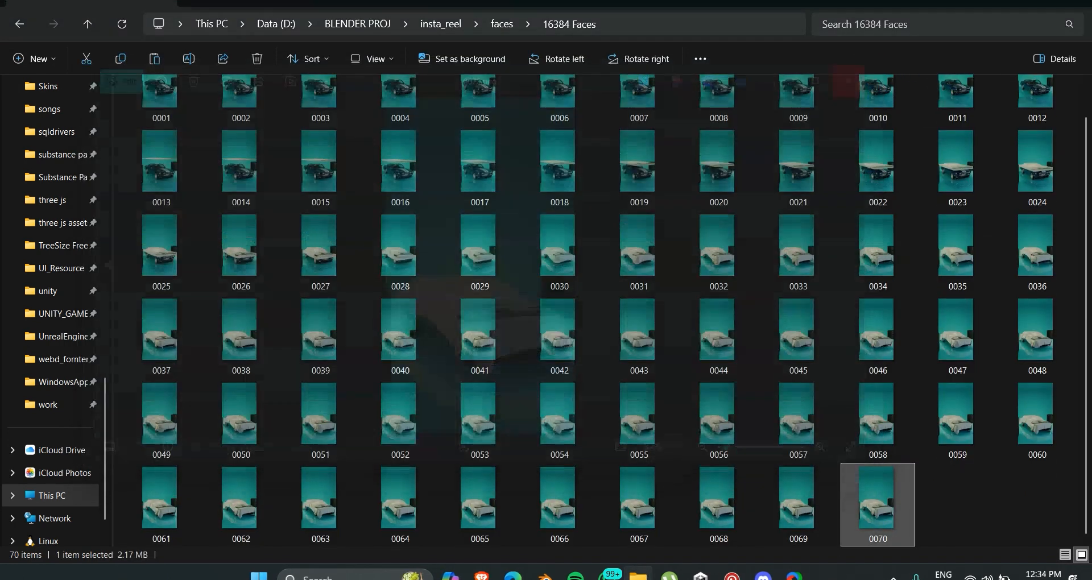
pyautogui.click(22, 23)
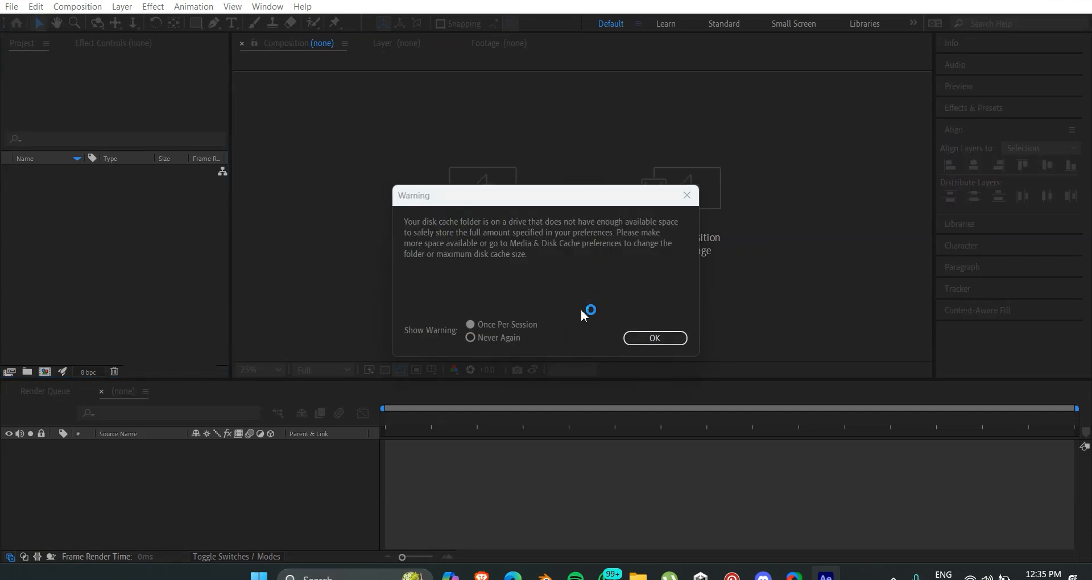
# - In After Effects, dismiss the disk cache warning and import the PNG sequence from the "4 Faces" folder, starting at frame 0001
pyautogui.click(655, 339)
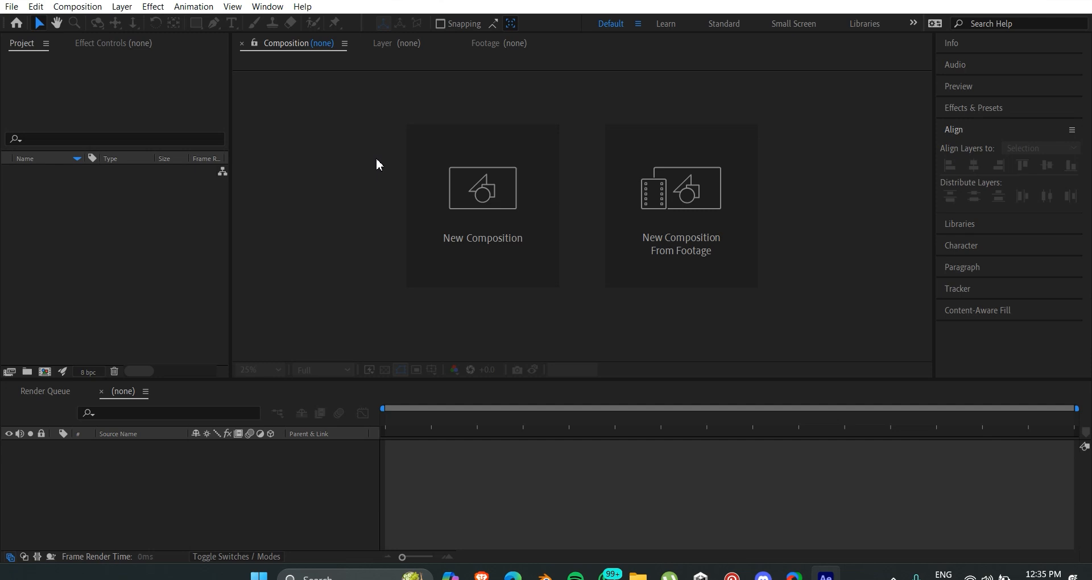
pyautogui.doubleClick(155, 228)
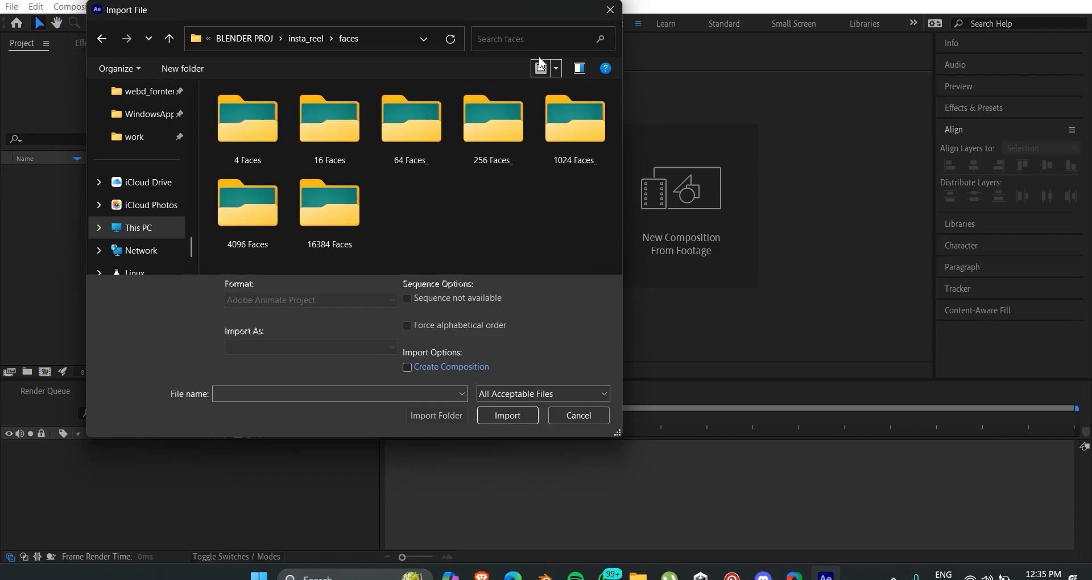
pyautogui.doubleClick(252, 149)
pyautogui.doubleClick(245, 133)
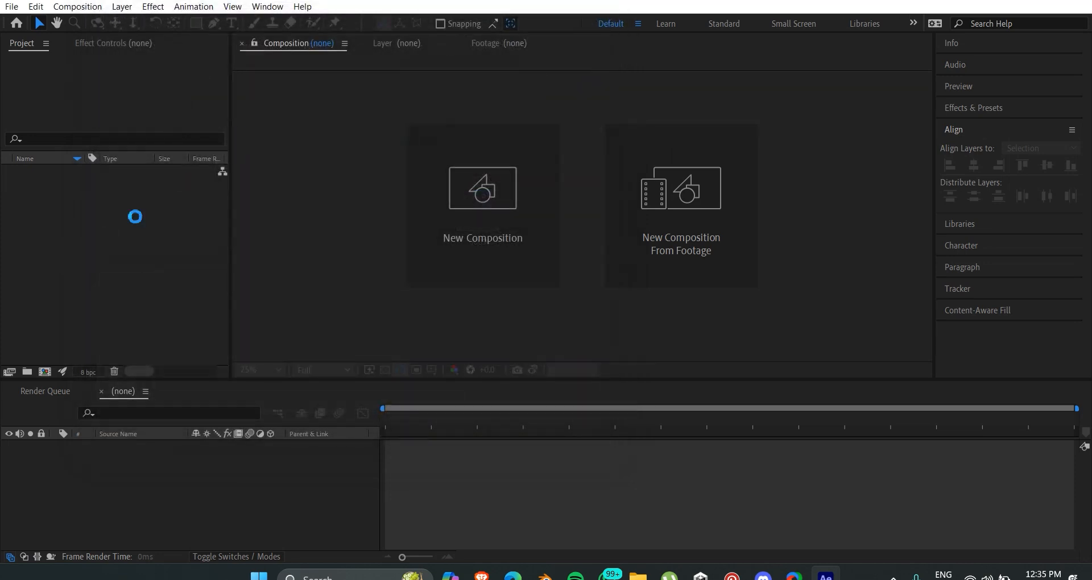
# - Import the PNG sequence from the "16 Faces" folder into the project
pyautogui.doubleClick(122, 258)
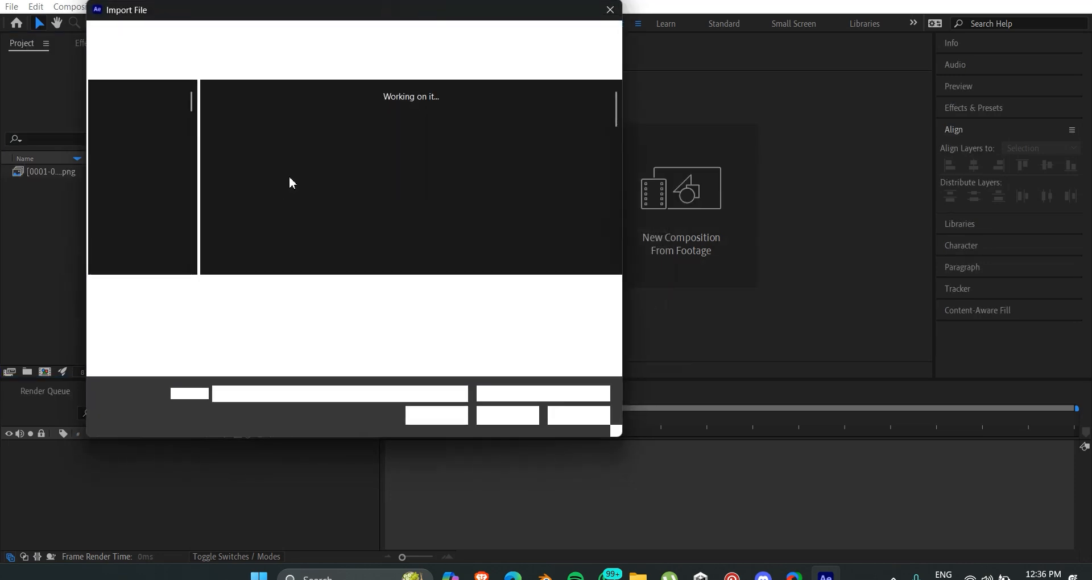
pyautogui.click(283, 38)
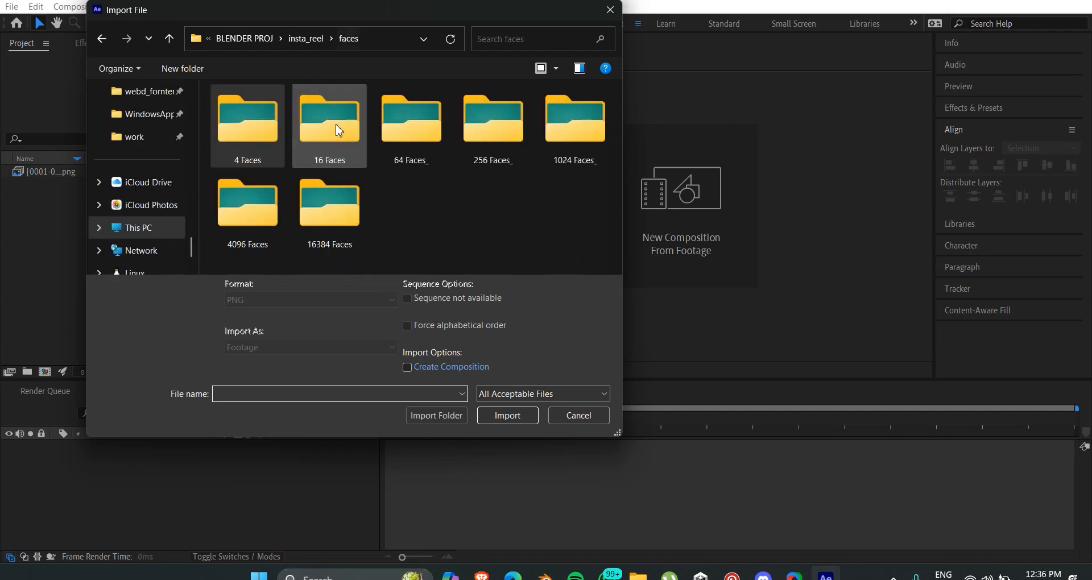
pyautogui.doubleClick(323, 118)
pyautogui.doubleClick(250, 134)
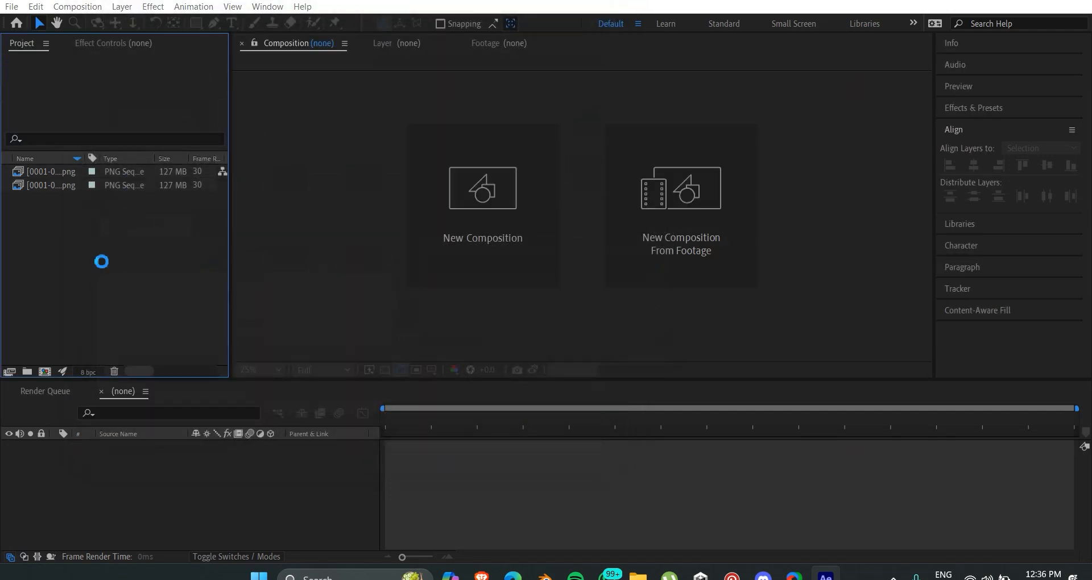
# - Import the PNG sequence from the "64 Faces_" folder into the project
pyautogui.hotkey('ctrl', 'i')
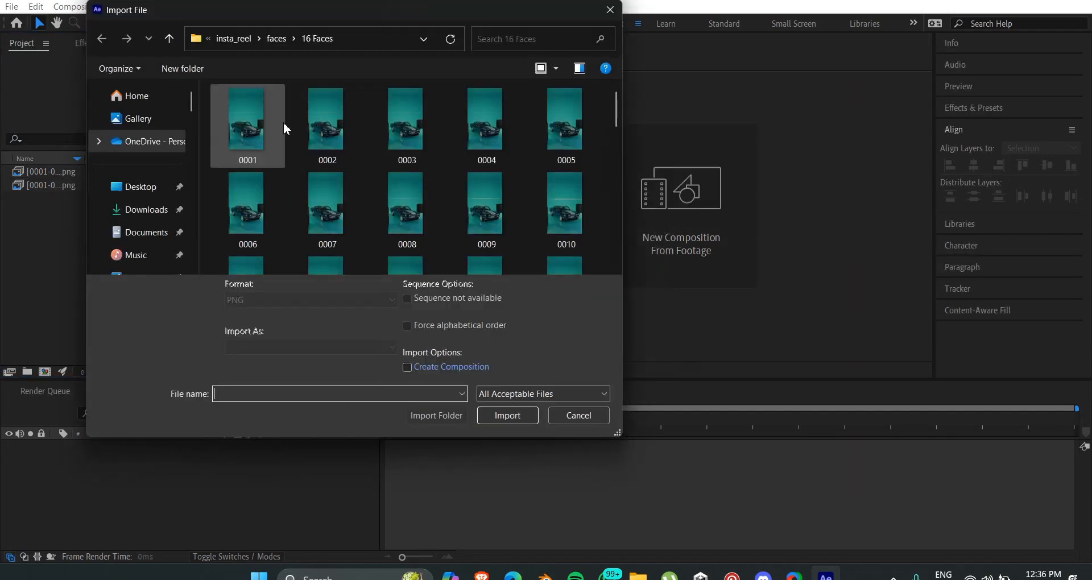
pyautogui.click(283, 37)
pyautogui.doubleClick(407, 119)
pyautogui.click(273, 133)
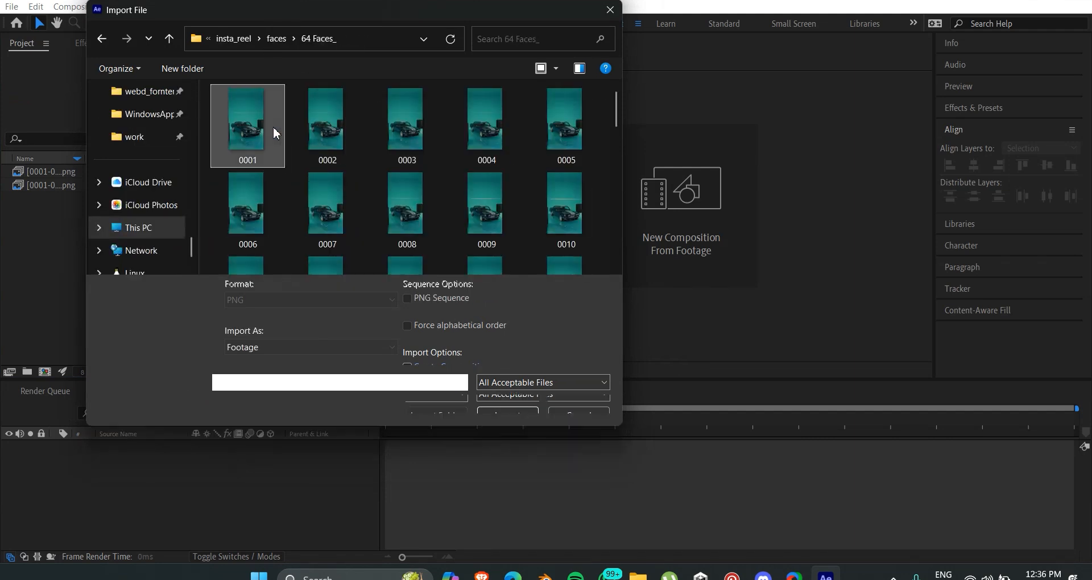
pyautogui.doubleClick(274, 133)
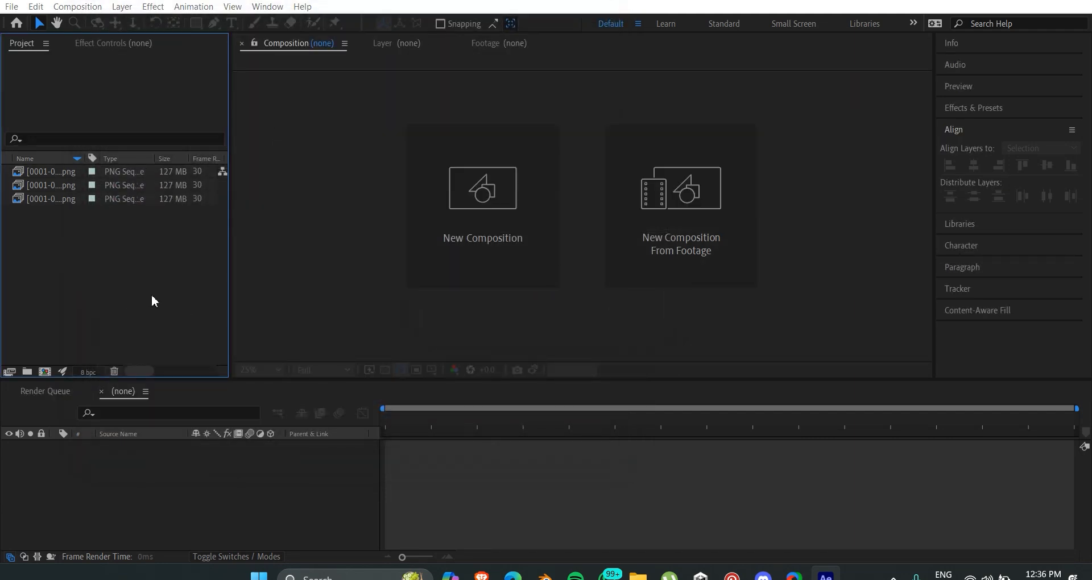
# - Import the PNG sequence from the "256 Faces_" folder into the project
pyautogui.hotkey('ctrl', 'i')
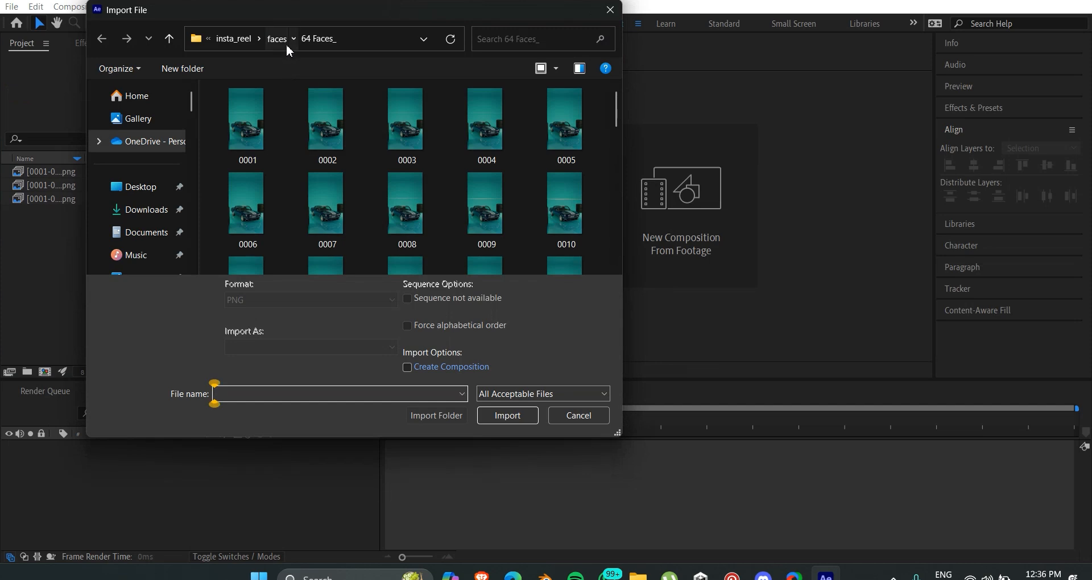
pyautogui.click(279, 38)
pyautogui.doubleClick(488, 118)
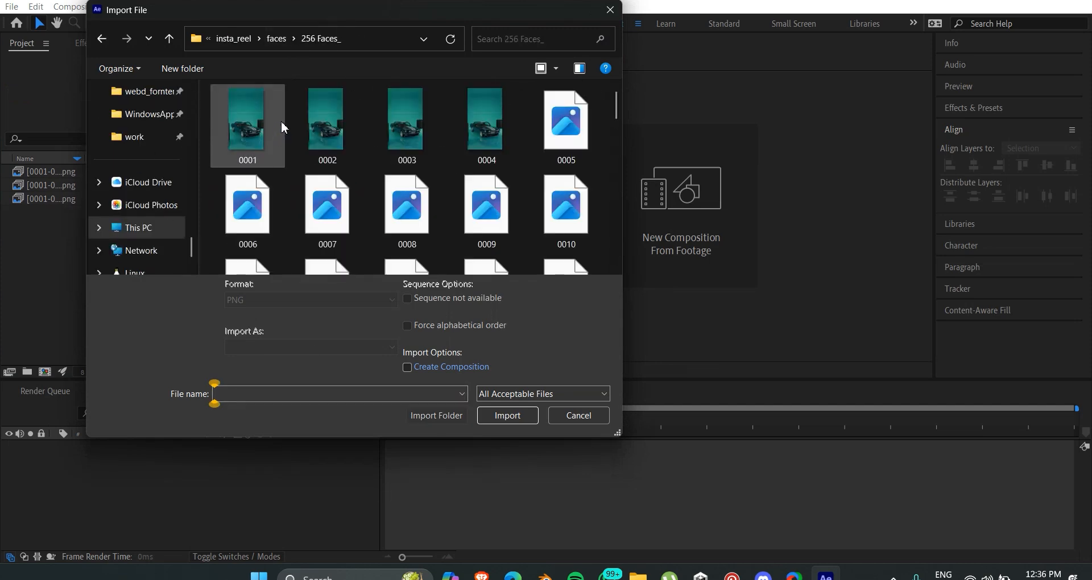
pyautogui.doubleClick(283, 126)
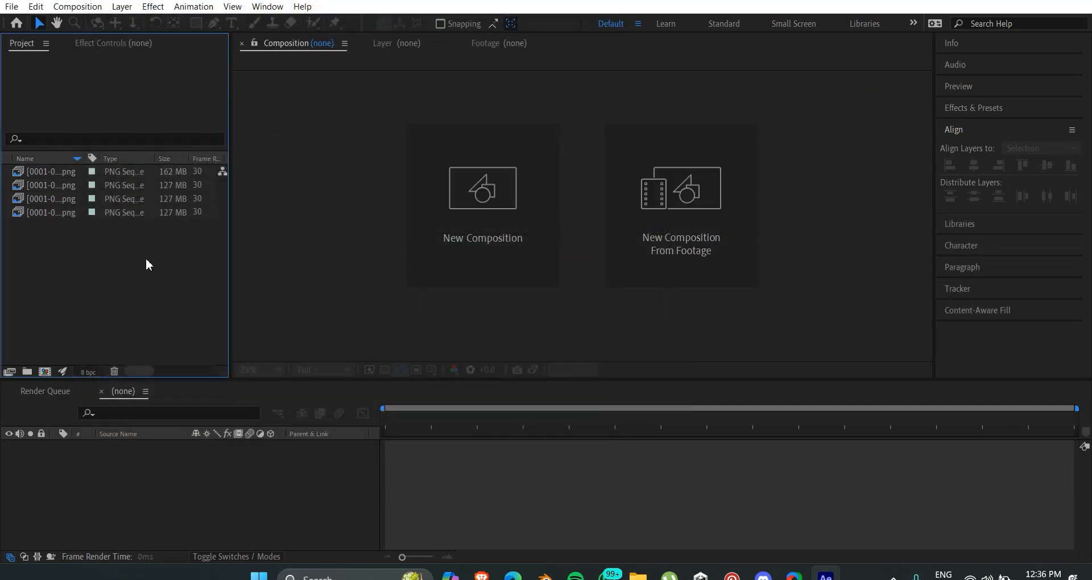
# - Import the PNG sequence from the "1024 Faces_" folder into the project
pyautogui.hotkey('ctrl', 'i')
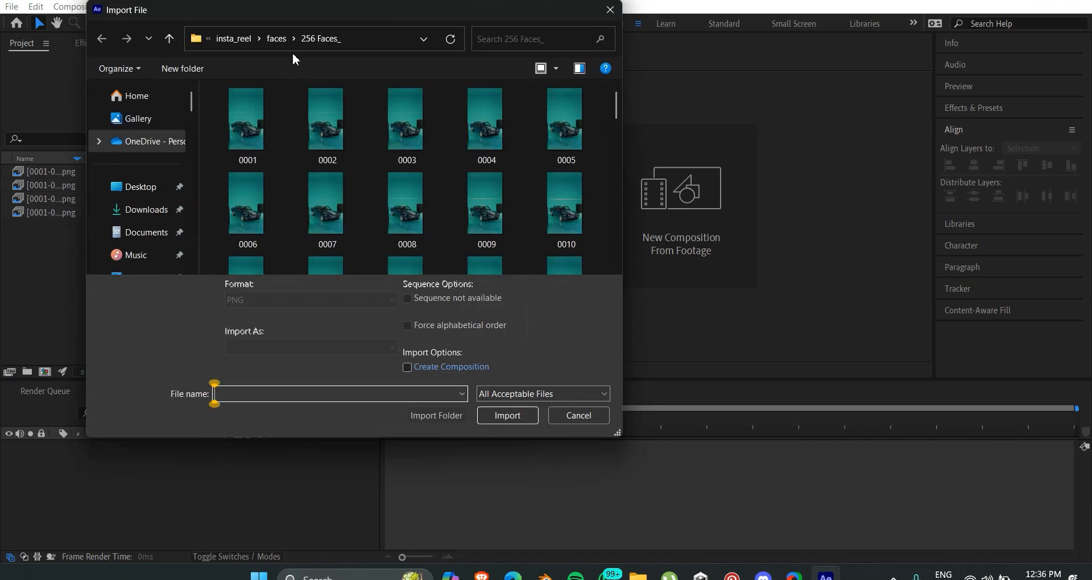
pyautogui.click(270, 42)
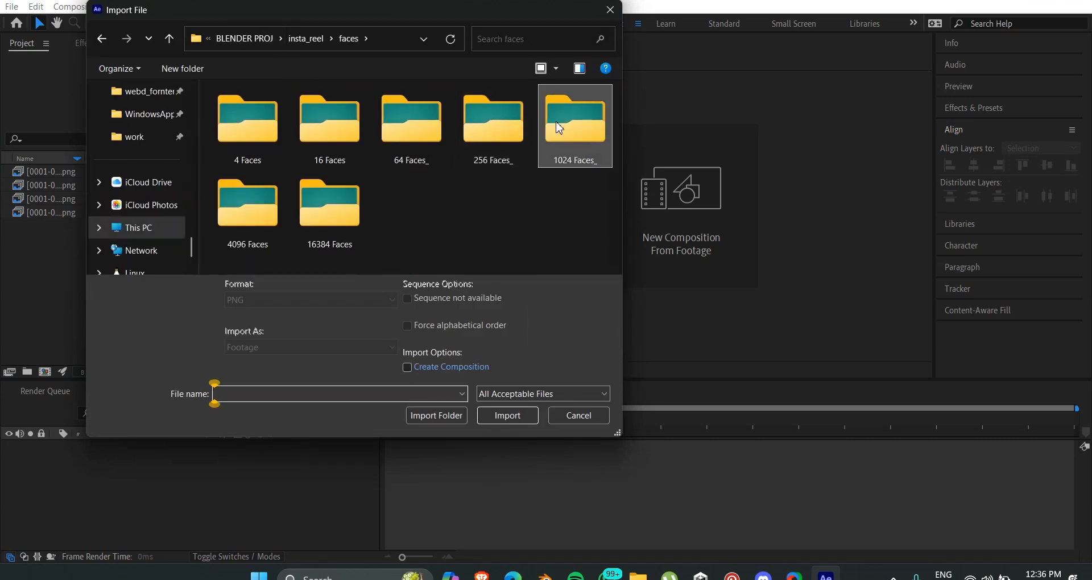
pyautogui.doubleClick(250, 121)
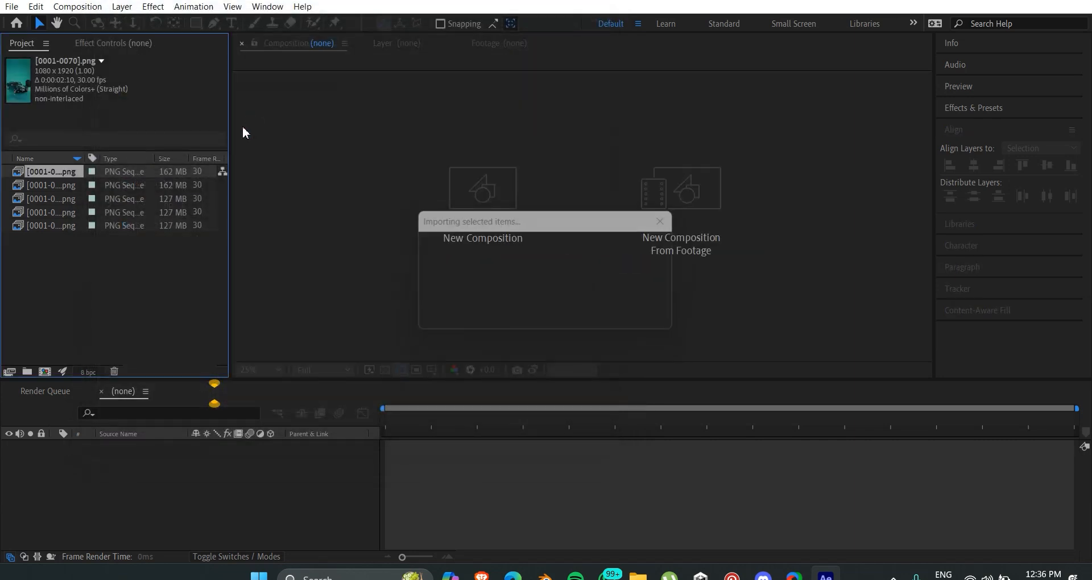
# - Import the PNG sequence from the "4096 Faces" folder into the project
pyautogui.click(96, 323)
pyautogui.doubleClick(96, 318)
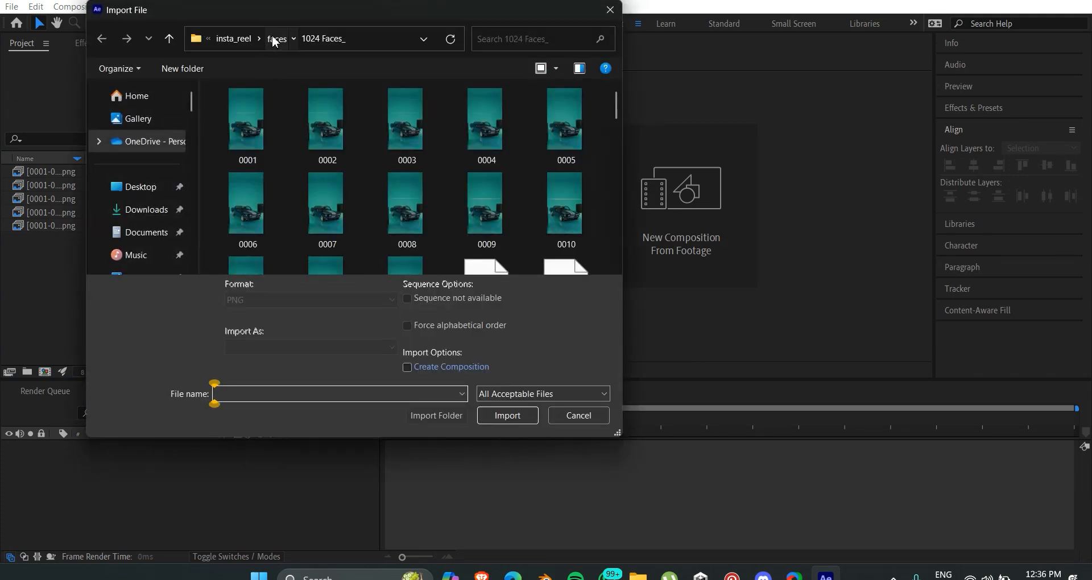
pyautogui.click(271, 38)
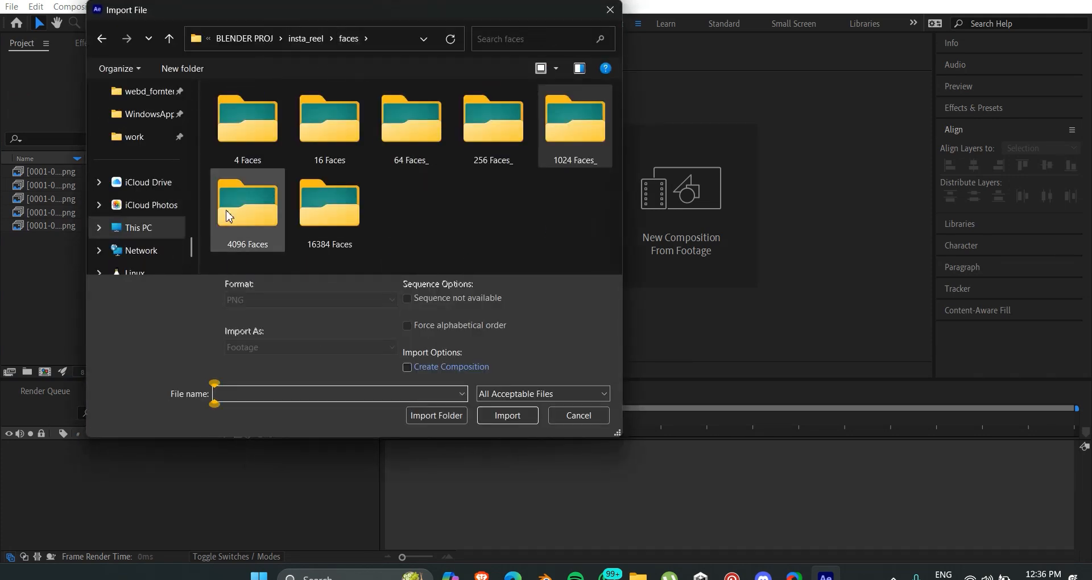
pyautogui.doubleClick(229, 216)
pyautogui.doubleClick(245, 121)
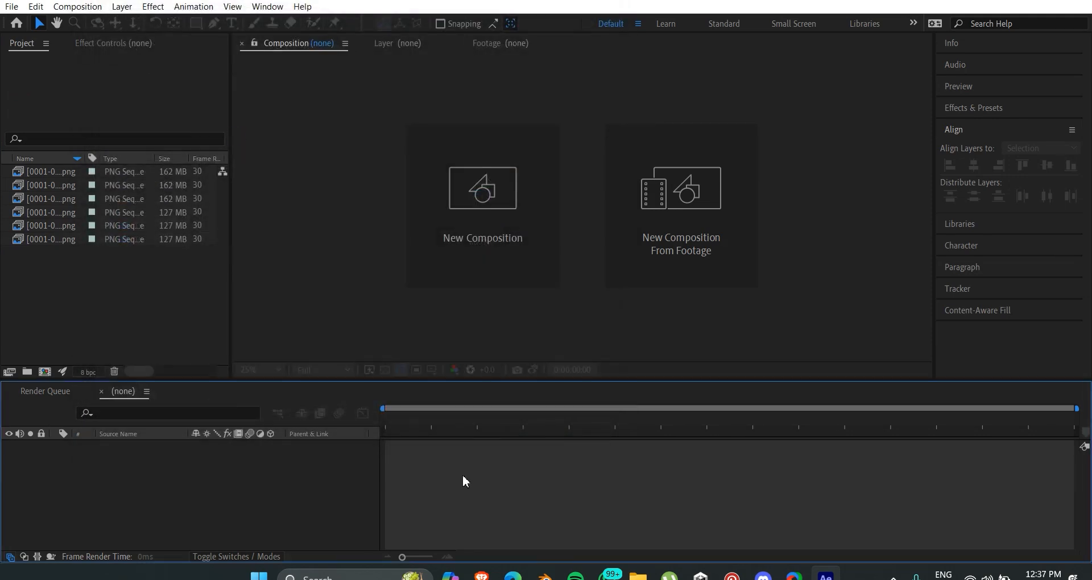
# - Create a single composition from all six imported PNG sequences
pyautogui.moveTo(59, 284); pyautogui.dragTo(57, 152)
pyautogui.moveTo(58, 206); pyautogui.dragTo(80, 497)
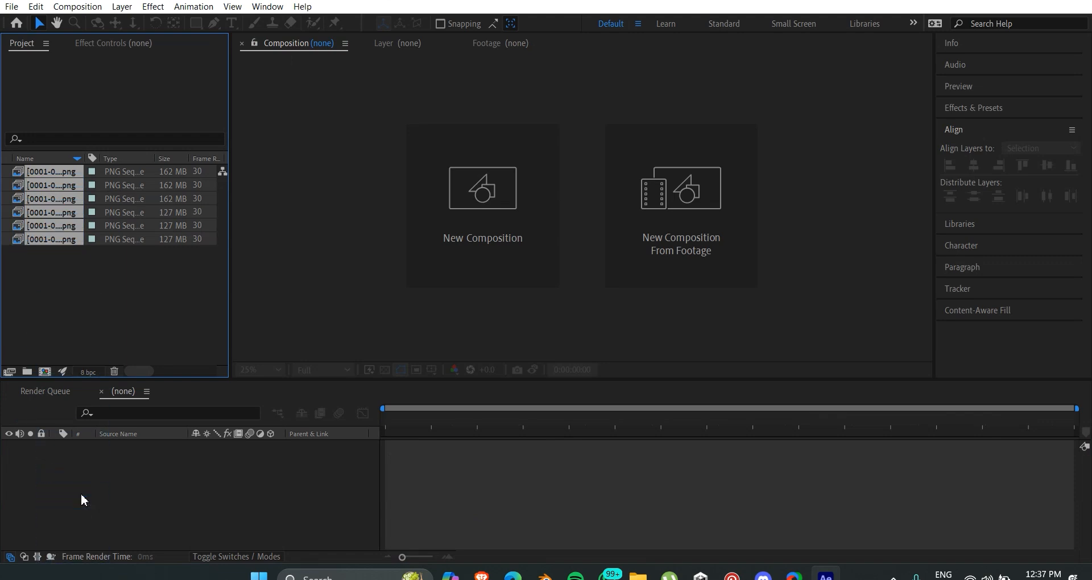
pyautogui.click(602, 414)
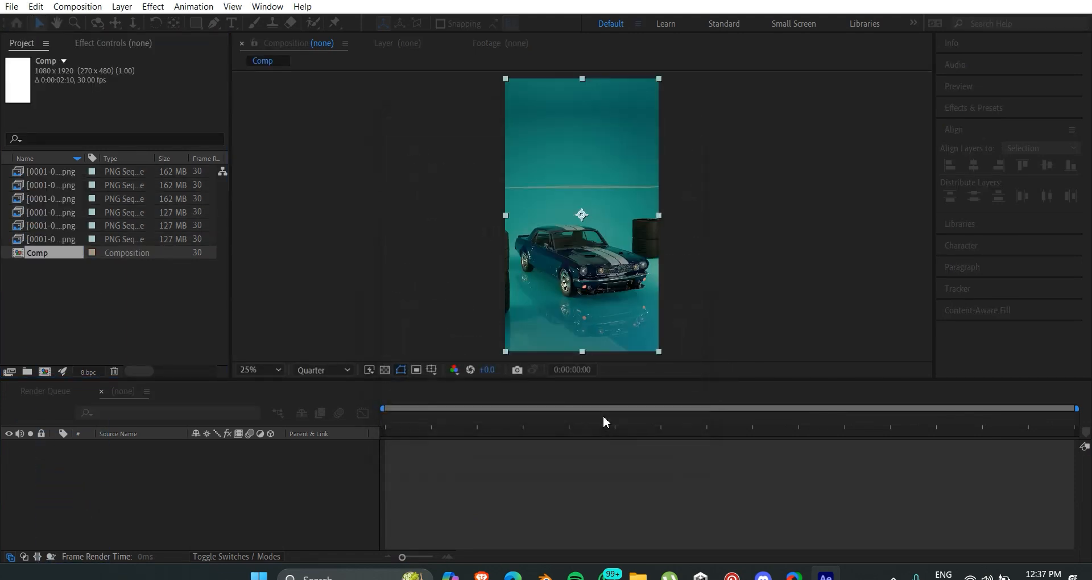
# - Reorder the composition's layers so the three [0001-0055].png sequences sit above the three [0001-0070].png sequences
pyautogui.click(135, 522)
pyautogui.click(140, 507)
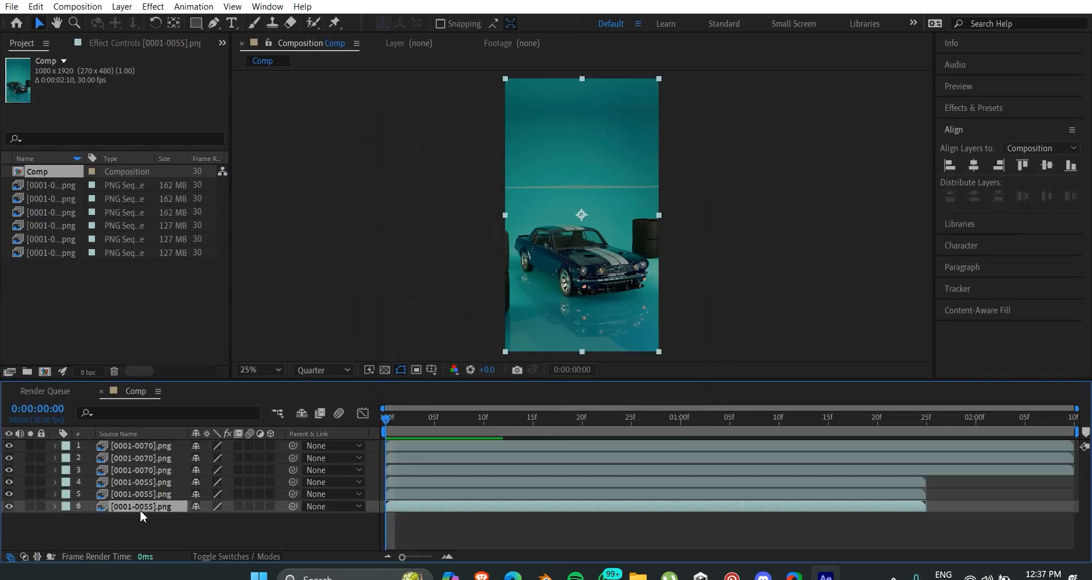
pyautogui.moveTo(144, 446); pyautogui.dragTo(143, 444)
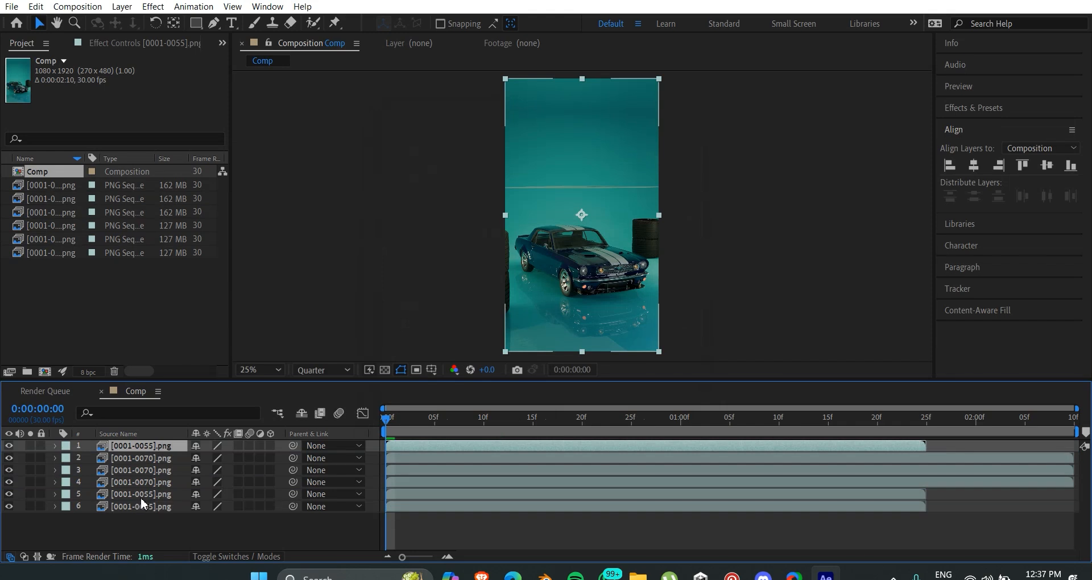
pyautogui.moveTo(141, 504); pyautogui.dragTo(142, 458)
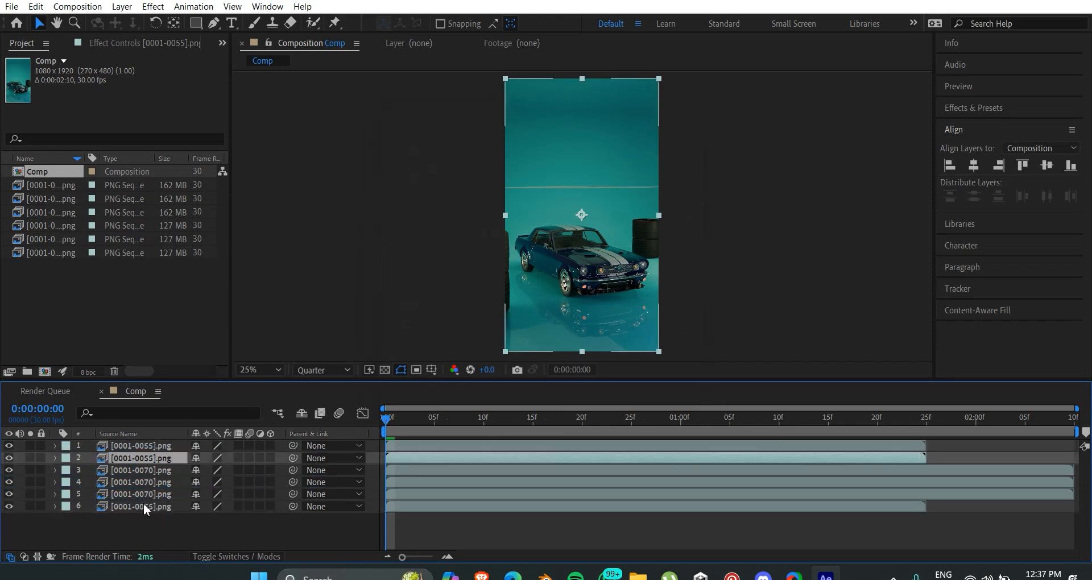
pyautogui.moveTo(143, 503); pyautogui.dragTo(145, 465)
pyautogui.moveTo(147, 510)
pyautogui.mouseDown()
pyautogui.moveTo(151, 480)
pyautogui.moveTo(148, 502)
pyautogui.mouseUp()
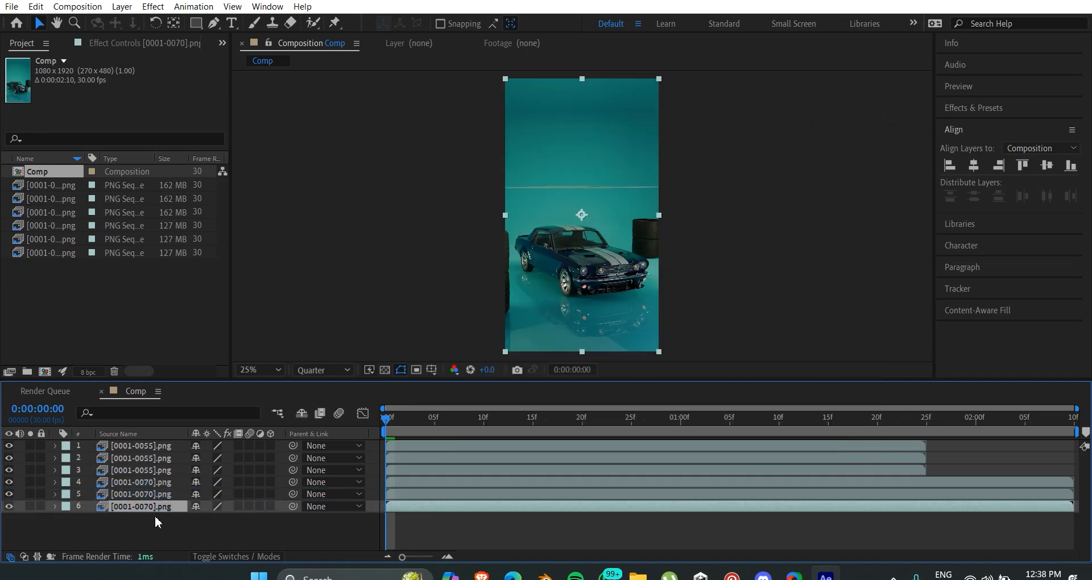
# - Arrange all six layers one after another in time with Sequence Layers and preview the composition
pyautogui.moveTo(208, 543); pyautogui.dragTo(151, 441)
pyautogui.rightClick(151, 483)
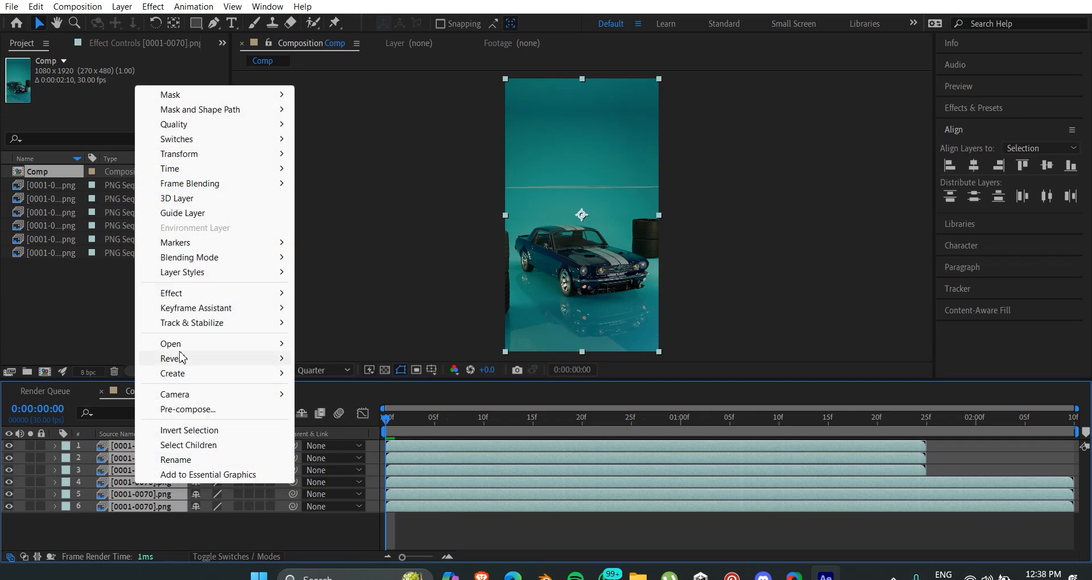
pyautogui.moveTo(199, 308)
pyautogui.click(330, 427)
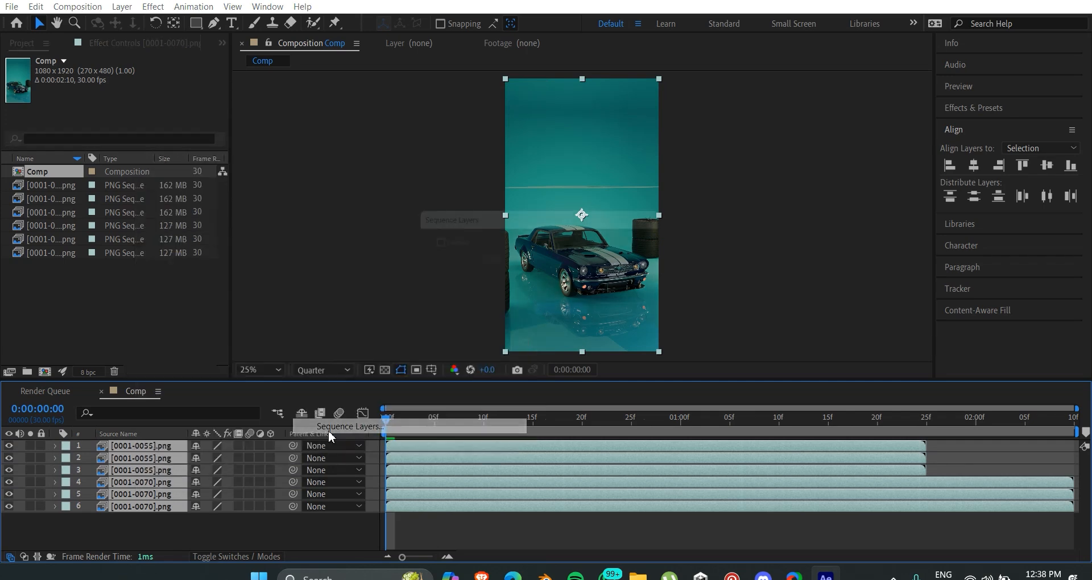
pyautogui.click(551, 321)
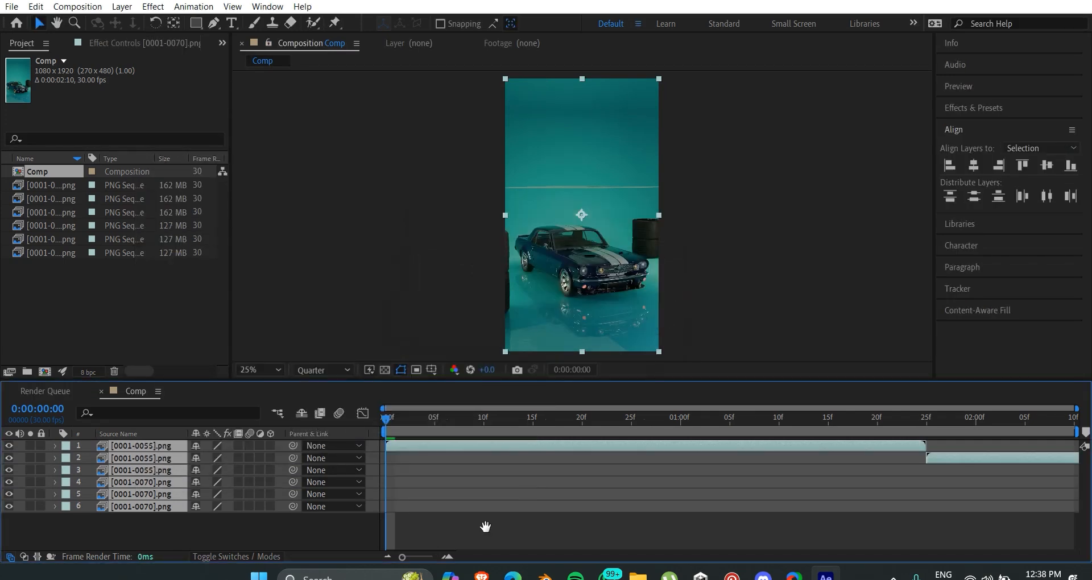
pyautogui.press('space')
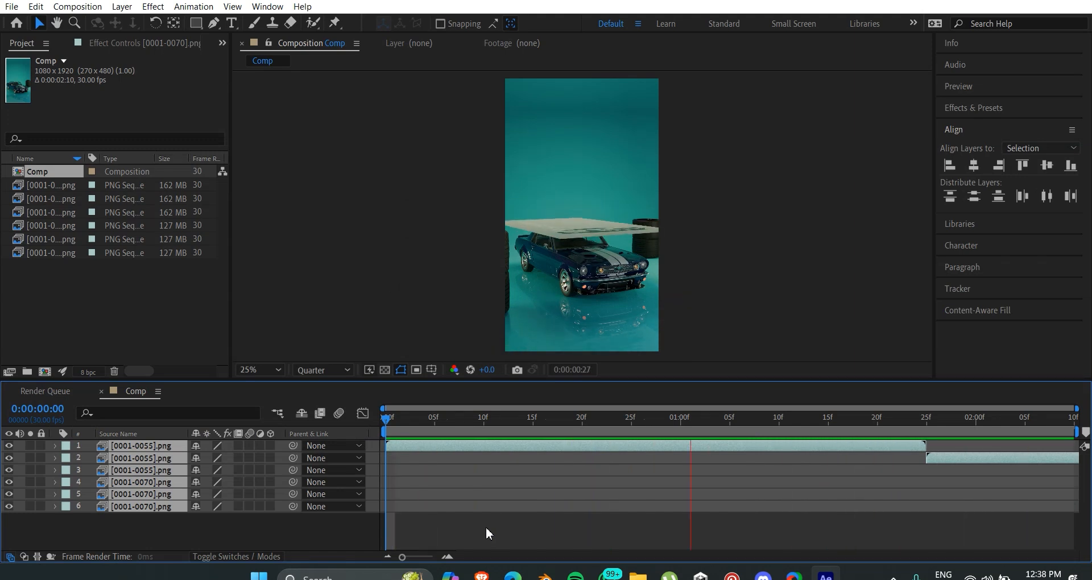
# - Stop the preview and extend the composition's duration to 0:00:10:10 in its settings
pyautogui.press('space')
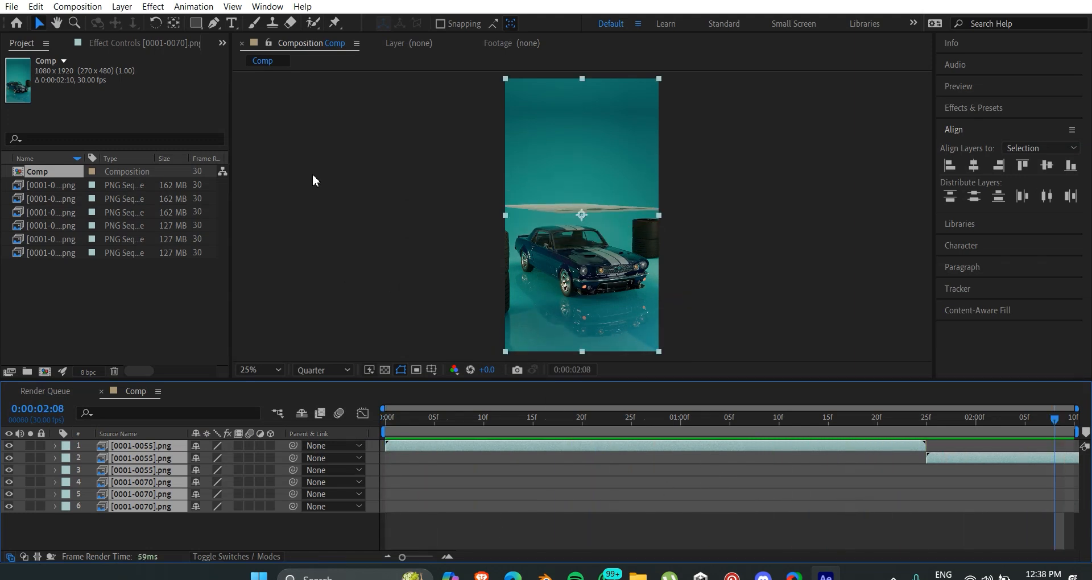
pyautogui.rightClick(315, 180)
pyautogui.click(349, 206)
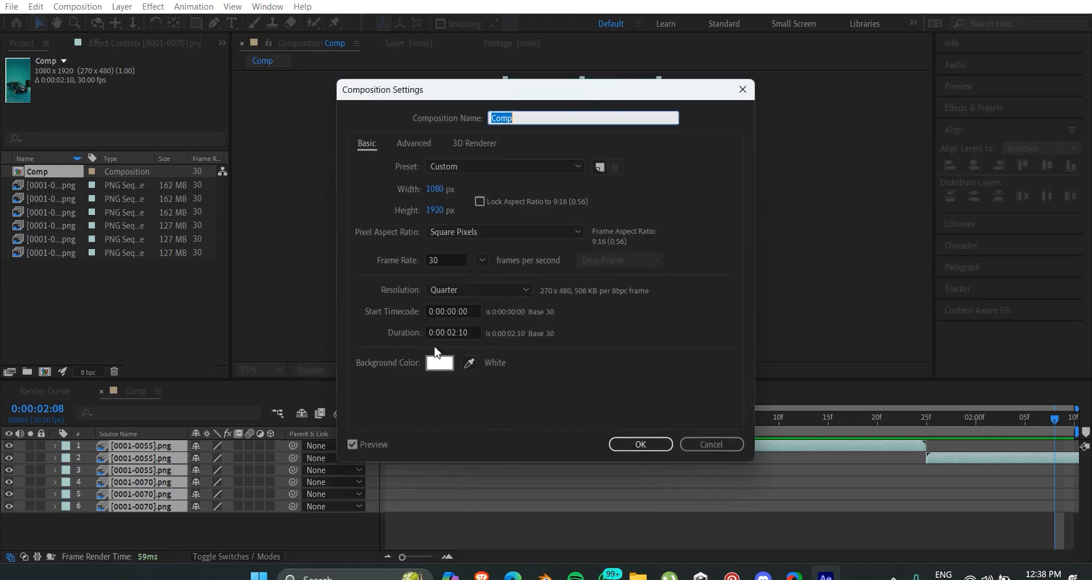
pyautogui.click(456, 333)
pyautogui.press('BackSpace')
pyautogui.press('BackSpace')
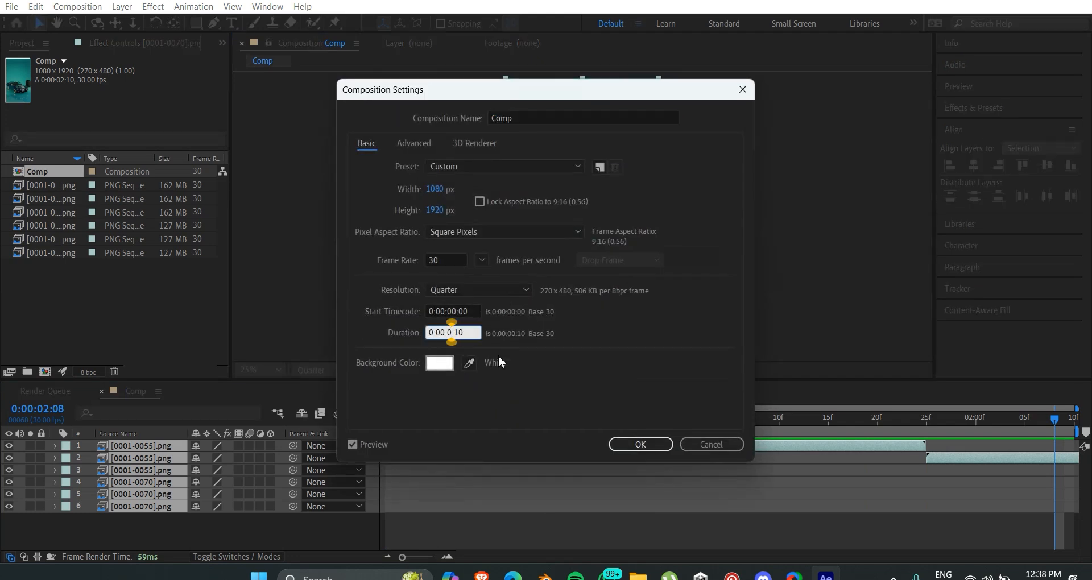
pyautogui.write('10')
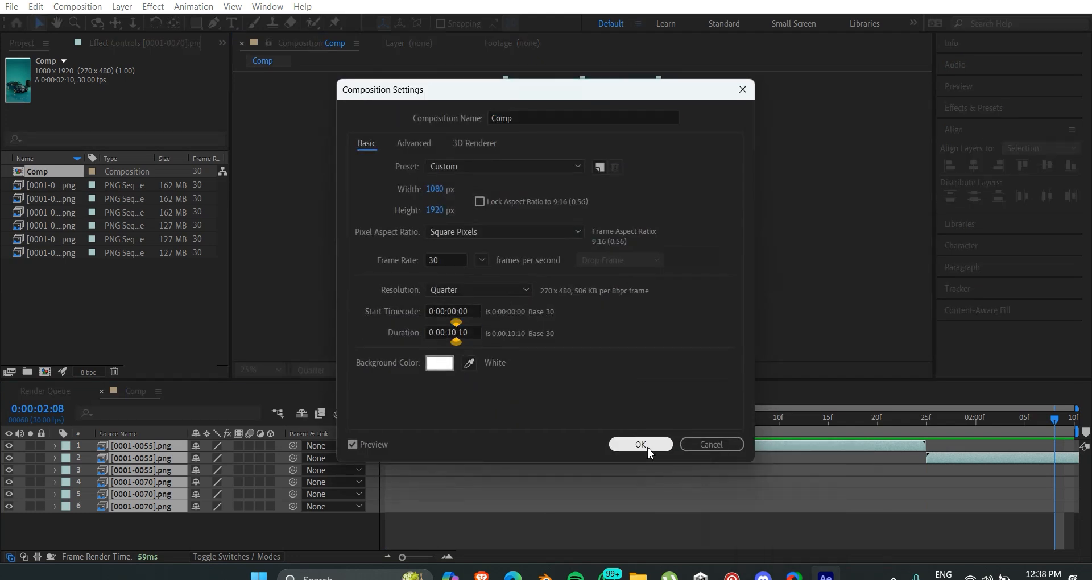
pyautogui.click(647, 446)
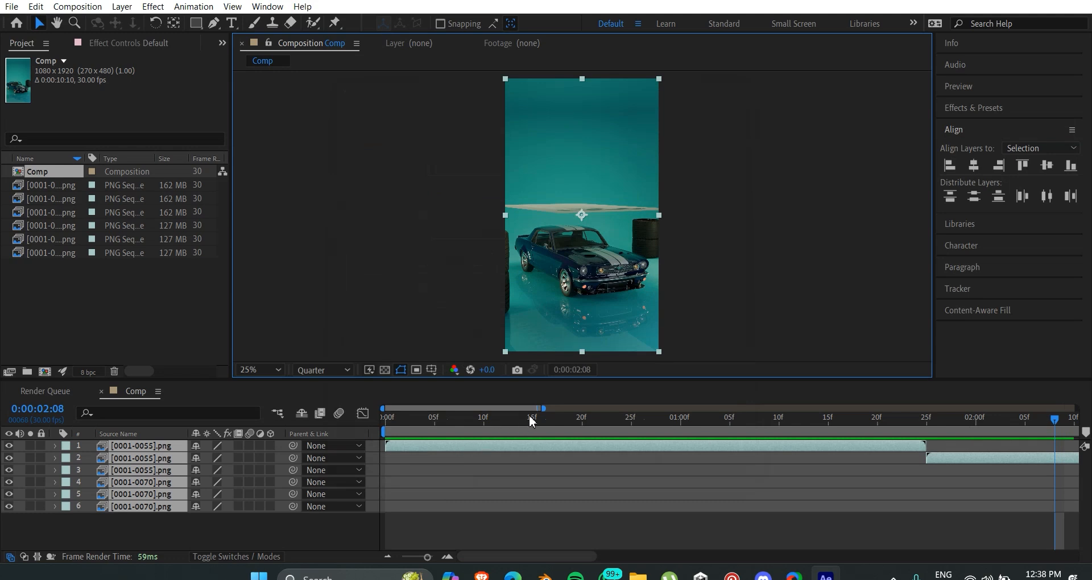
# - Show the composition's full time range in the timeline and preview the layer sequence from the first frame
pyautogui.moveTo(543, 408); pyautogui.dragTo(1077, 408)
pyautogui.moveTo(528, 421); pyautogui.dragTo(268, 435)
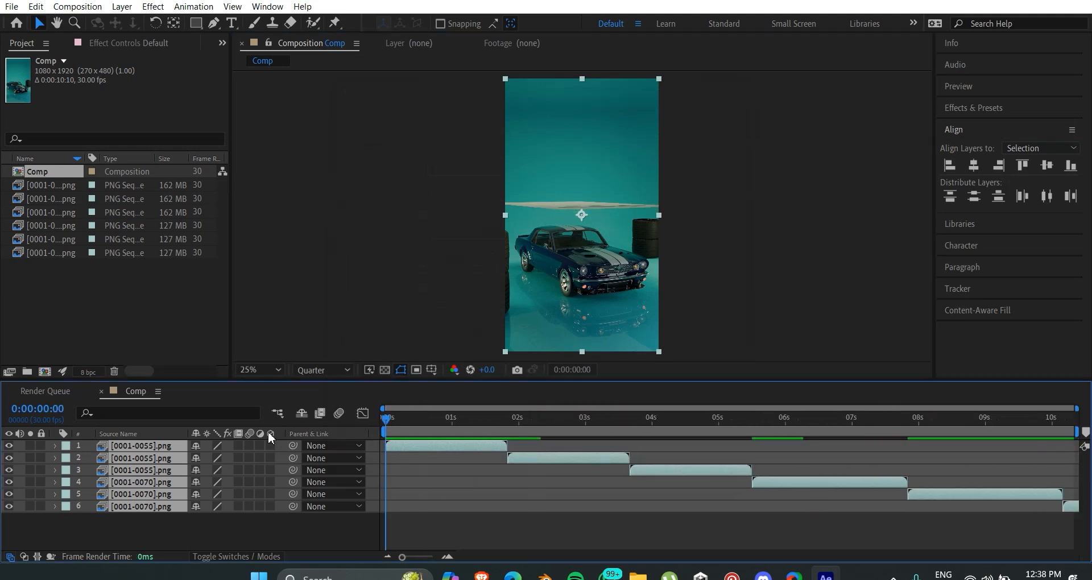
pyautogui.press('space')
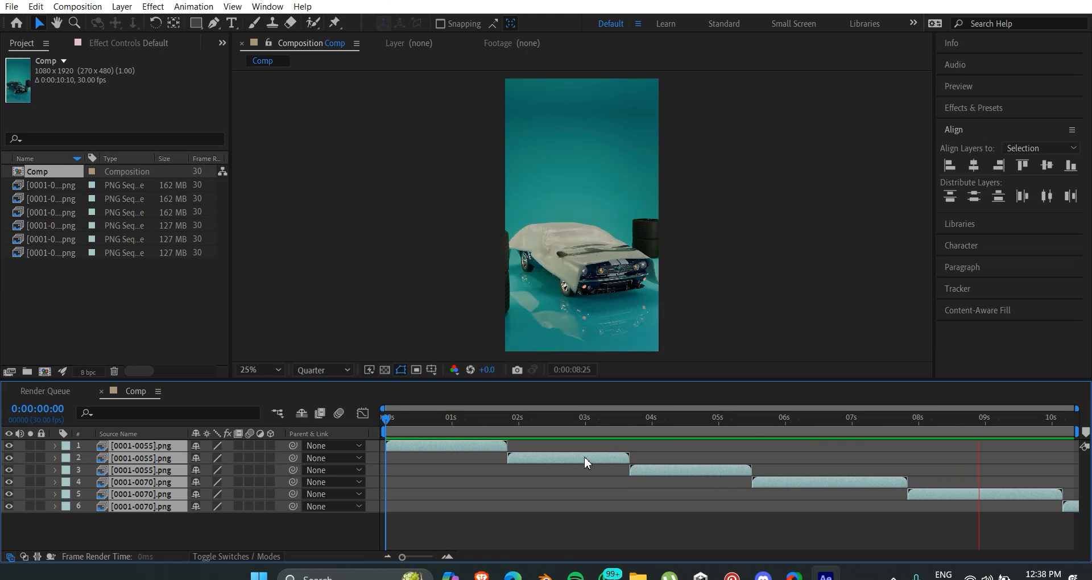
# - Set the composition's duration to 0:00:12:10 so the sixth layer fits, and preview the extended sequence
pyautogui.rightClick(355, 173)
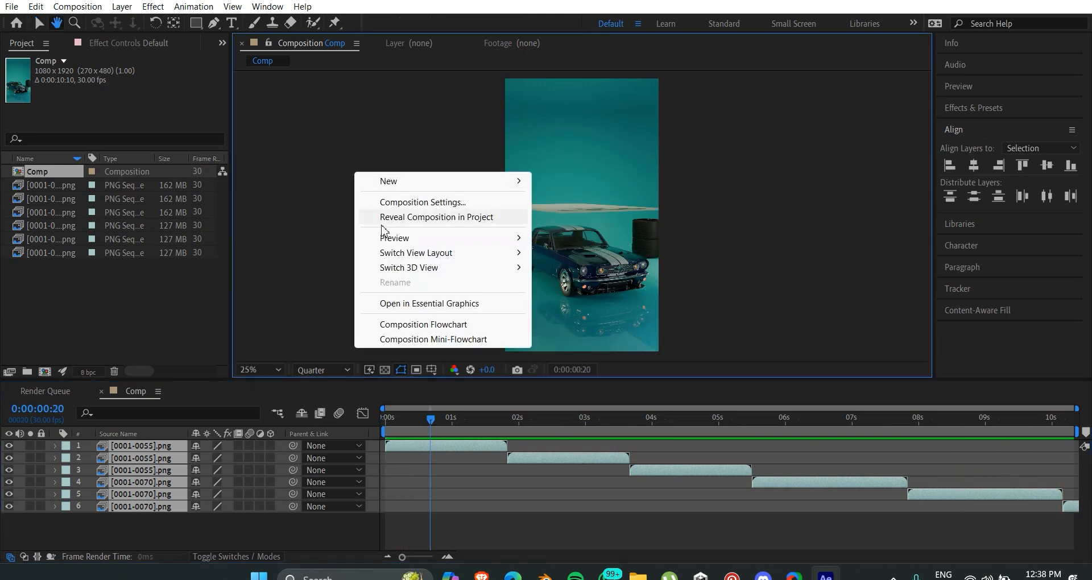
pyautogui.click(418, 203)
pyautogui.click(458, 331)
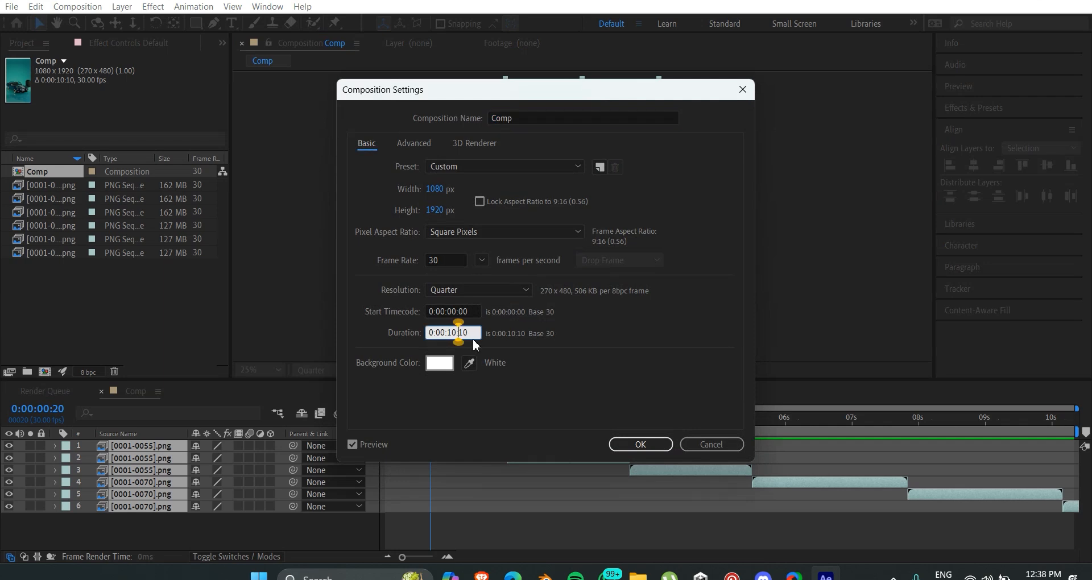
pyautogui.click(616, 445)
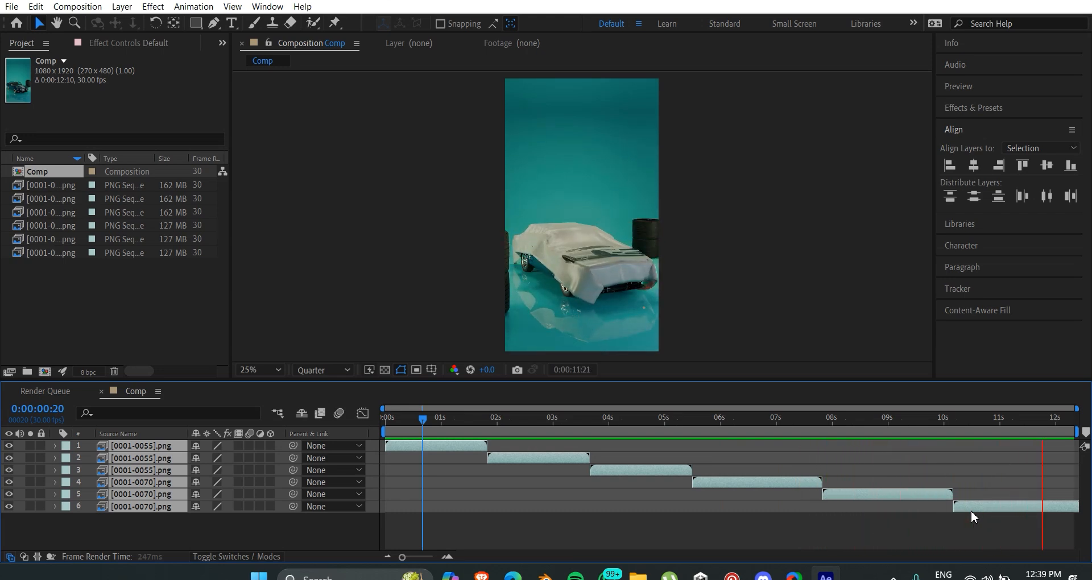
pyautogui.click(155, 527)
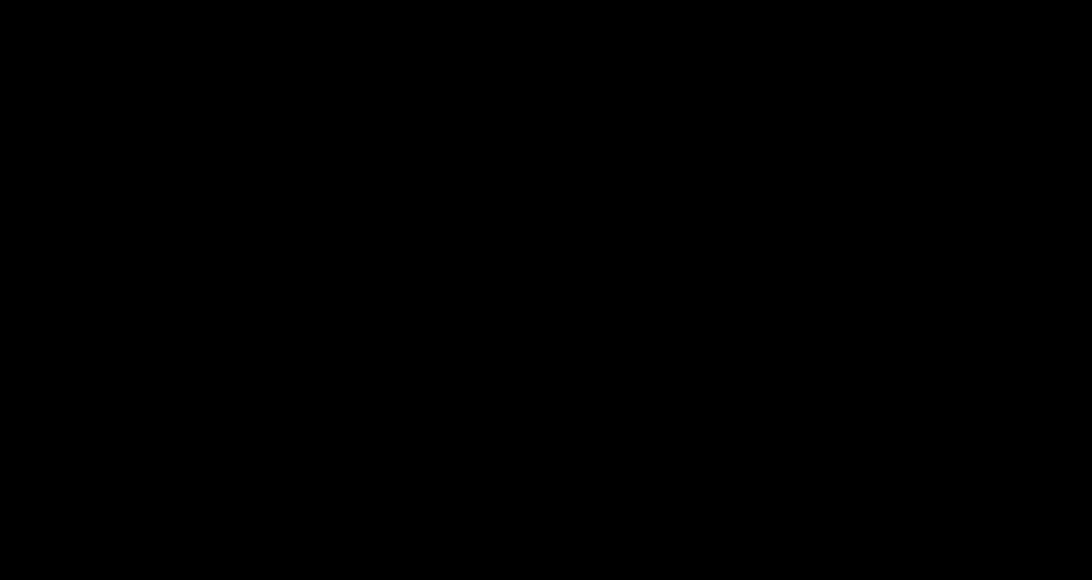